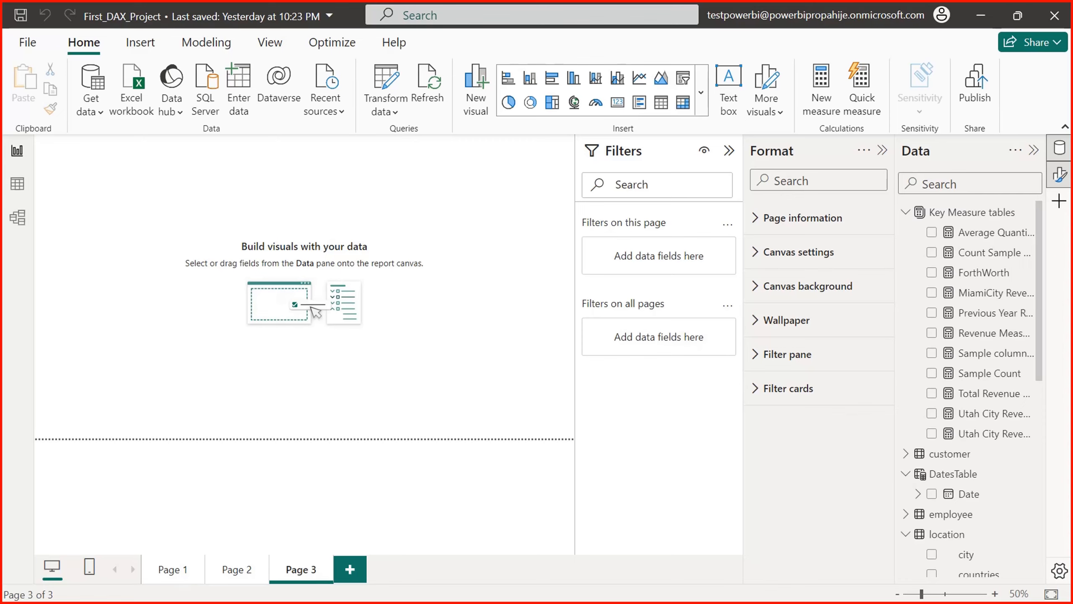
Step: Examine the MiamiCity Revenue measure's formula: its CALCULATE function, Revenue Measure expression and city filter
{"action": "left_click", "coordinate": [985, 292]}
{"action": "double_click", "coordinate": [244, 148]}
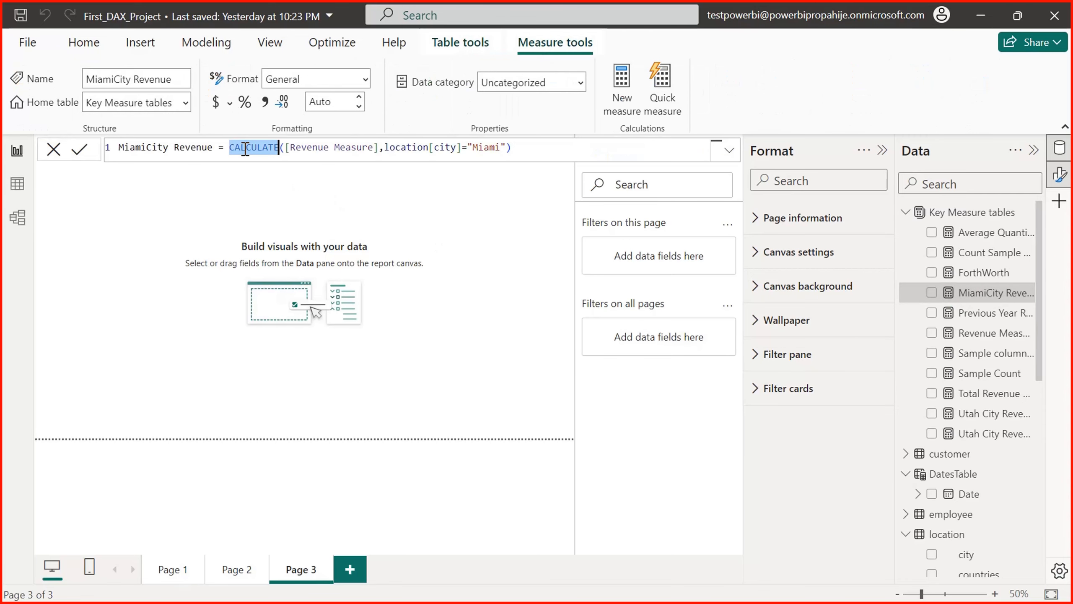
{"action": "left_click", "coordinate": [286, 149]}
{"action": "left_click_drag", "start_coordinate": [286, 149], "coordinate": [382, 149]}
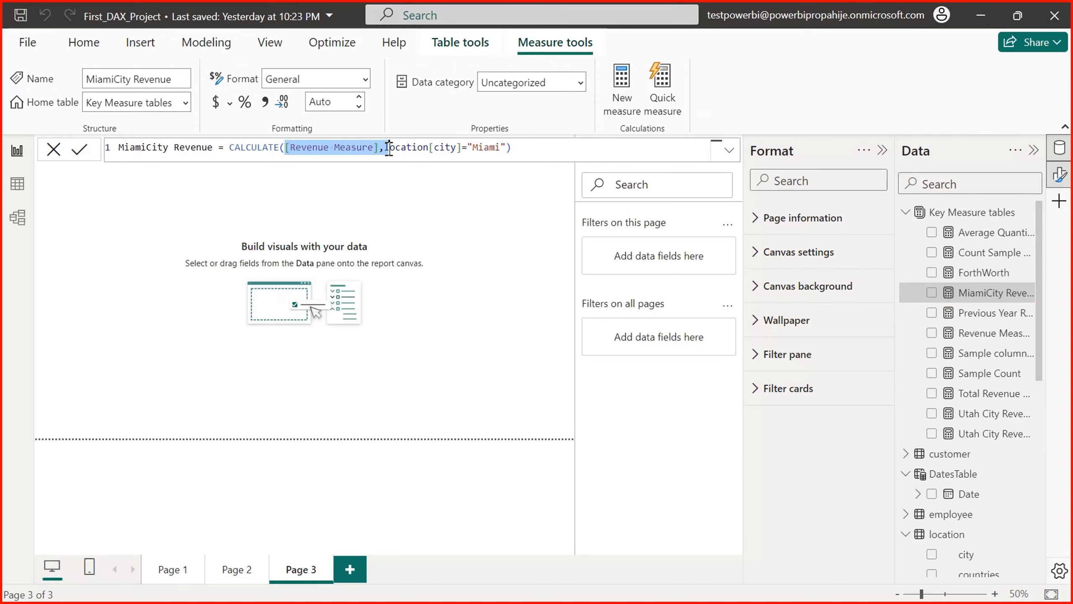
{"action": "left_click", "coordinate": [388, 149]}
{"action": "double_click", "coordinate": [422, 146]}
{"action": "left_click", "coordinate": [455, 146]}
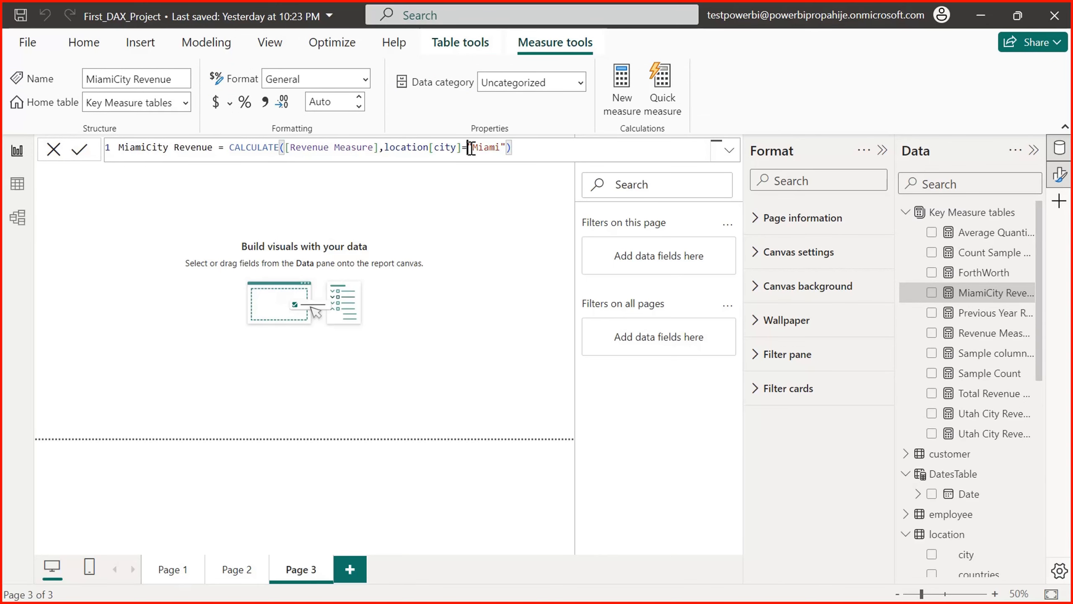
{"action": "double_click", "coordinate": [471, 147]}
{"action": "double_click", "coordinate": [486, 149]}
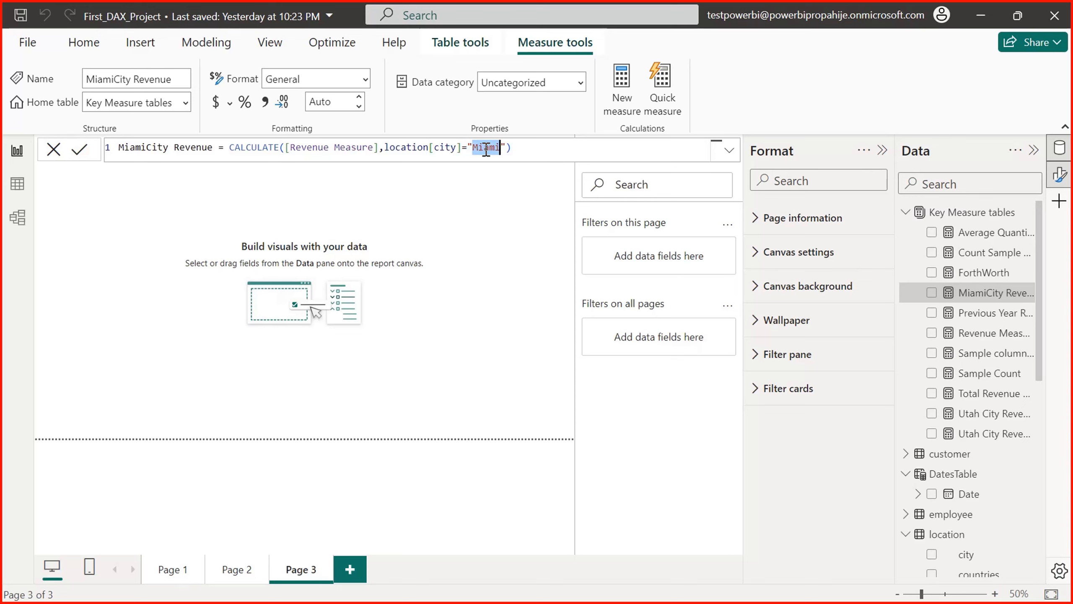
{"action": "left_click_drag", "start_coordinate": [385, 152], "coordinate": [501, 150]}
{"action": "left_click", "coordinate": [502, 151]}
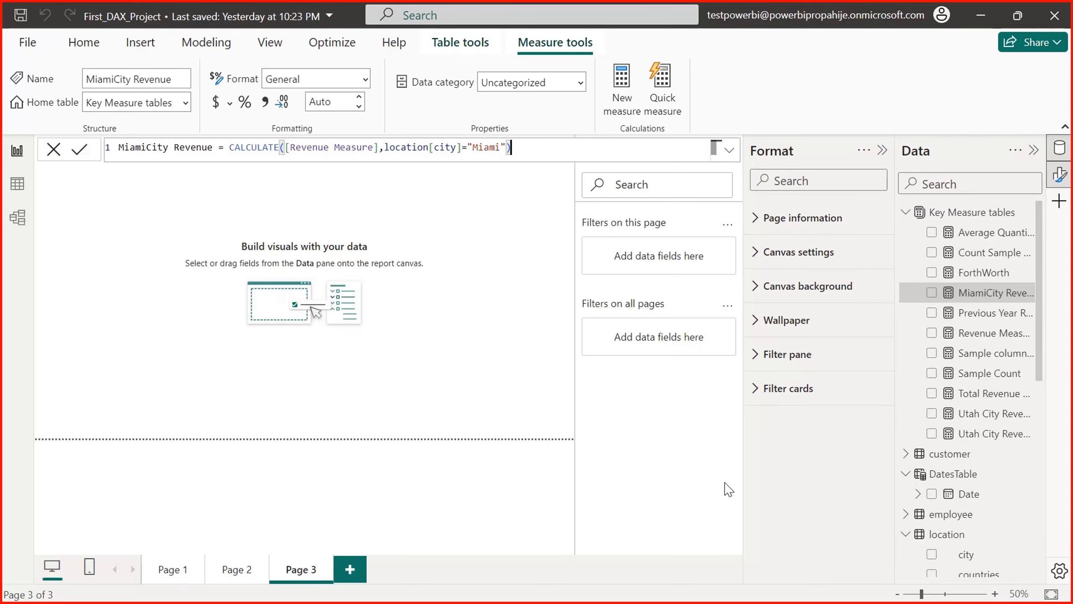
Step: Build a visual on Page 3 from the location table's state field and add Revenue Measure to it
{"action": "left_click_drag", "start_coordinate": [1039, 364], "coordinate": [1043, 511]}
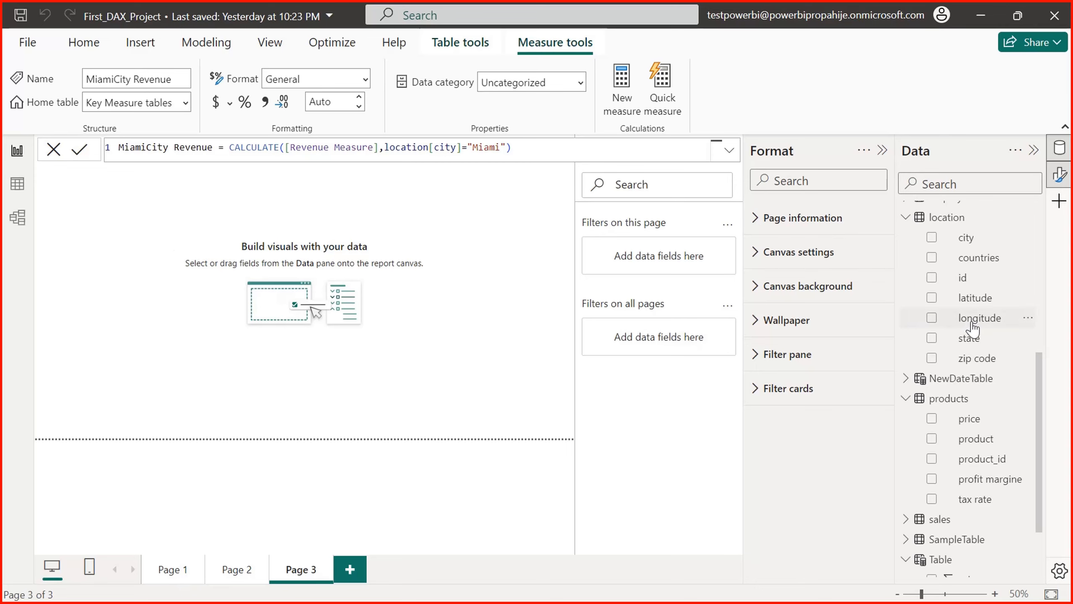
{"action": "left_click_drag", "start_coordinate": [964, 350], "coordinate": [182, 306]}
{"action": "scroll", "coordinate": [1038, 481], "scroll_direction": "up", "scroll_amount": 5}
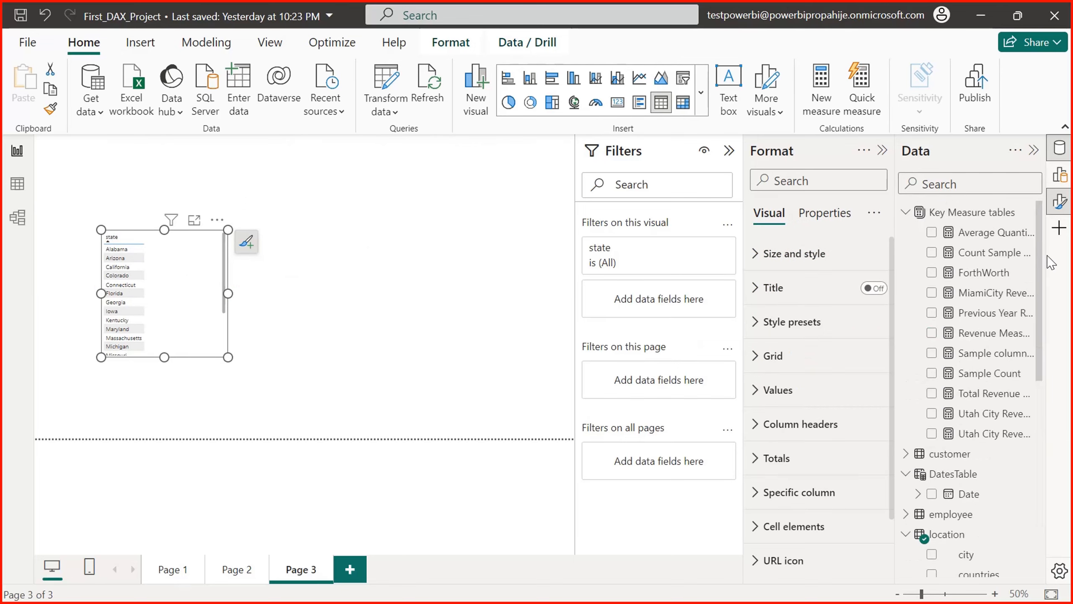
{"action": "left_click_drag", "start_coordinate": [1010, 335], "coordinate": [215, 278]}
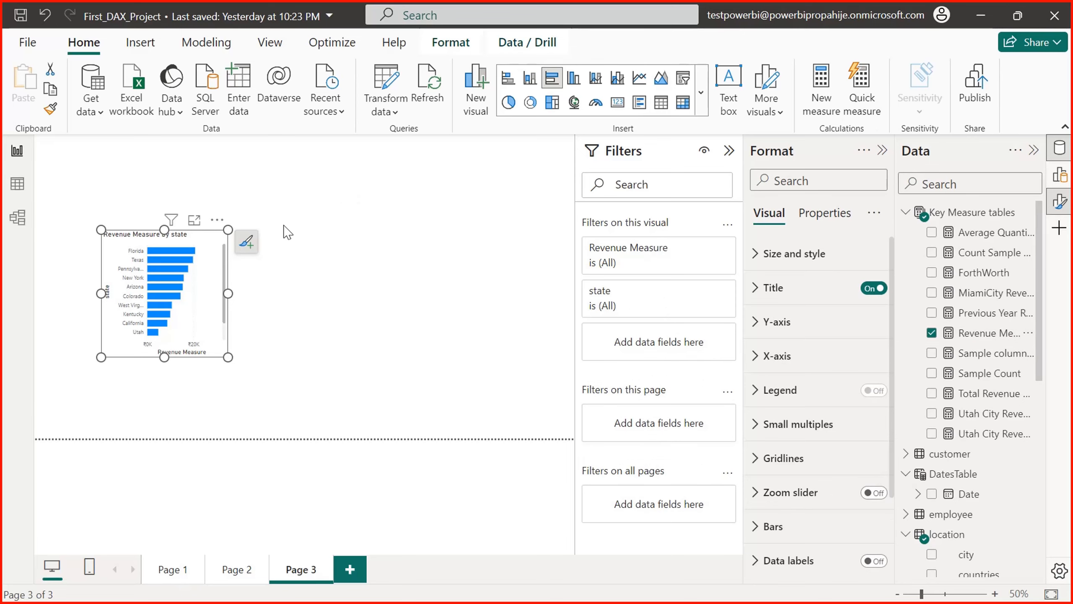
Step: Convert the revenue by state chart into a table visual and make it wider and taller
{"action": "left_click", "coordinate": [1061, 176]}
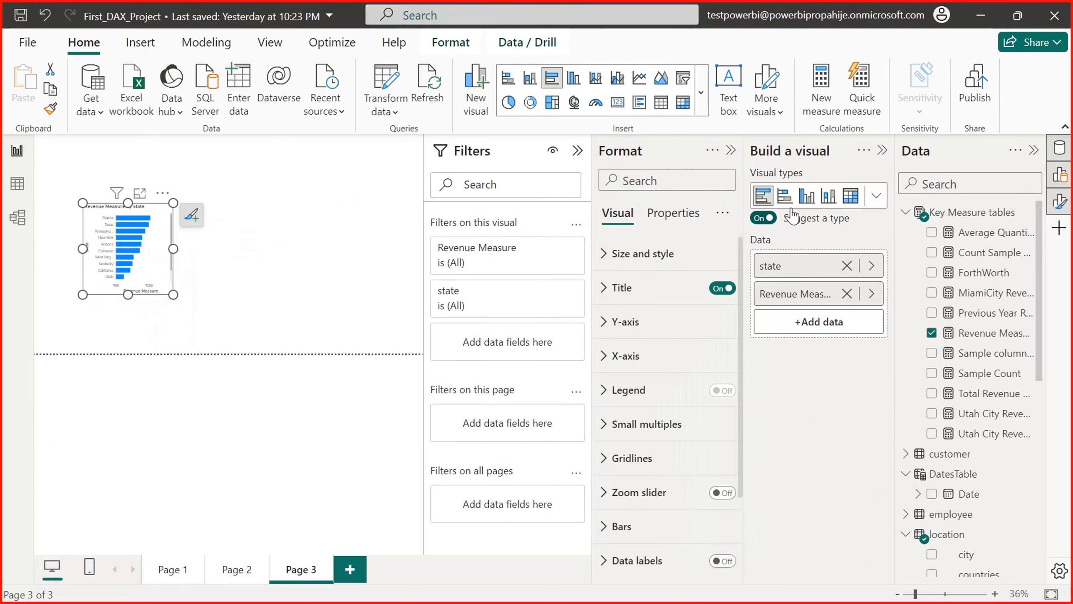
{"action": "left_click", "coordinate": [874, 196]}
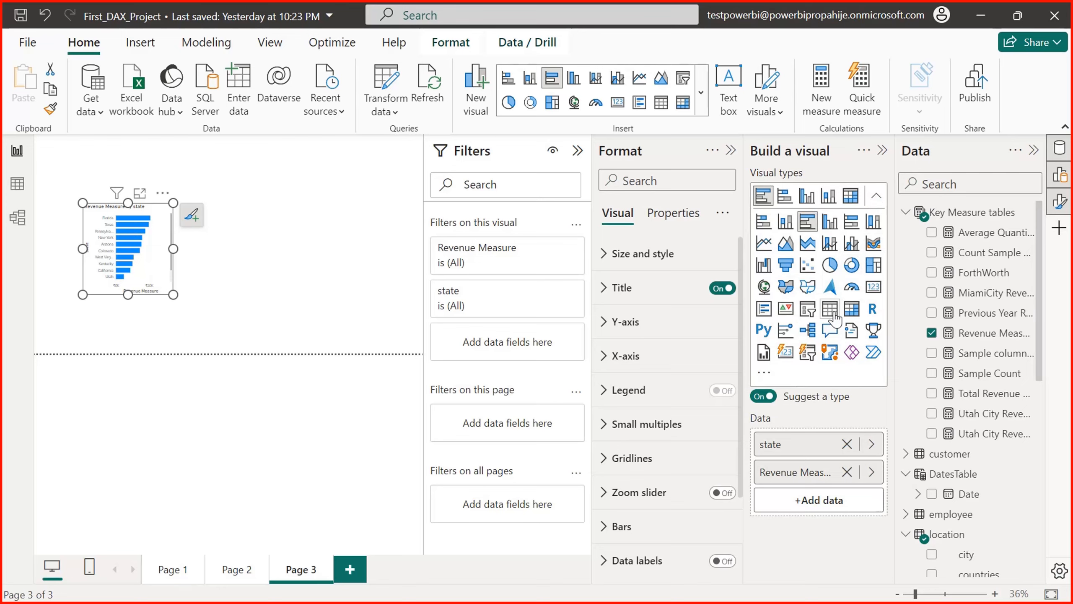
{"action": "left_click_drag", "start_coordinate": [173, 249], "coordinate": [358, 292]}
{"action": "left_click_drag", "start_coordinate": [220, 295], "coordinate": [220, 347]}
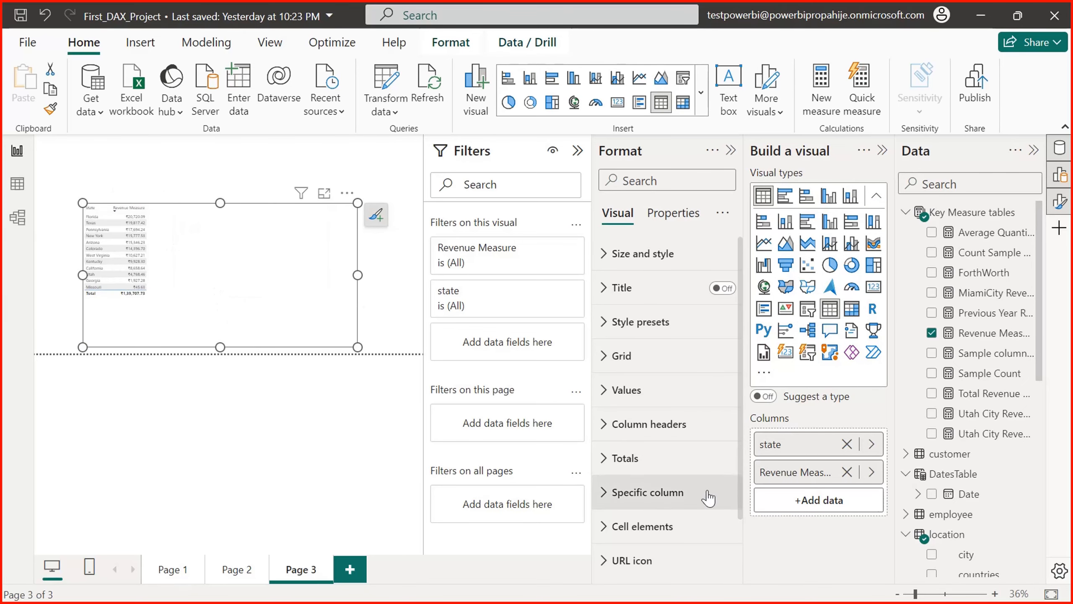
Step: Collapse the Filters and Format panes to free up space for the report canvas
{"action": "left_click", "coordinate": [918, 596]}
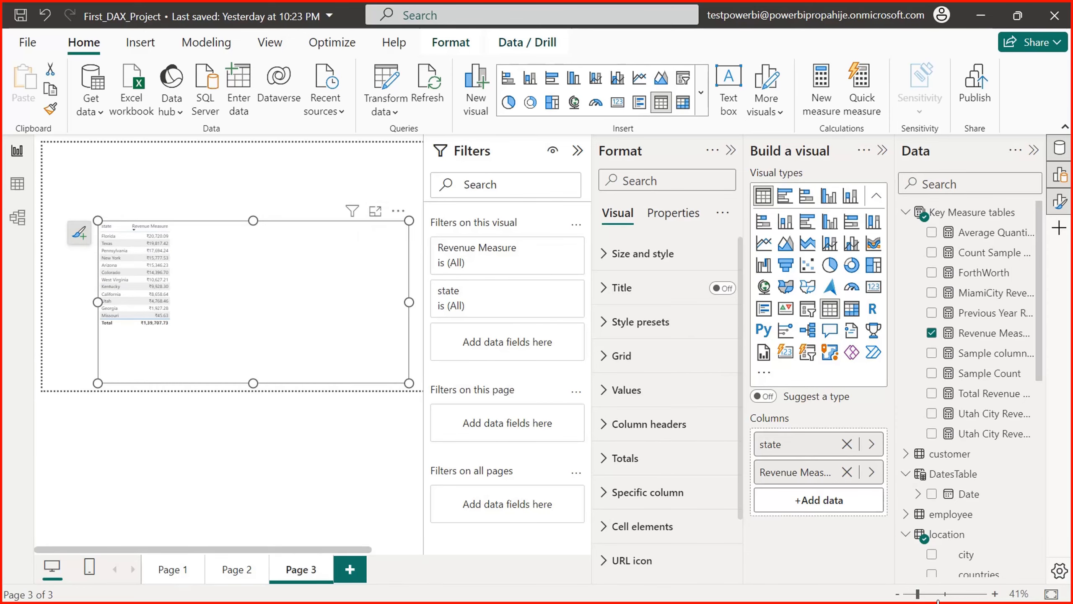
{"action": "left_click_drag", "start_coordinate": [918, 596], "coordinate": [935, 598]}
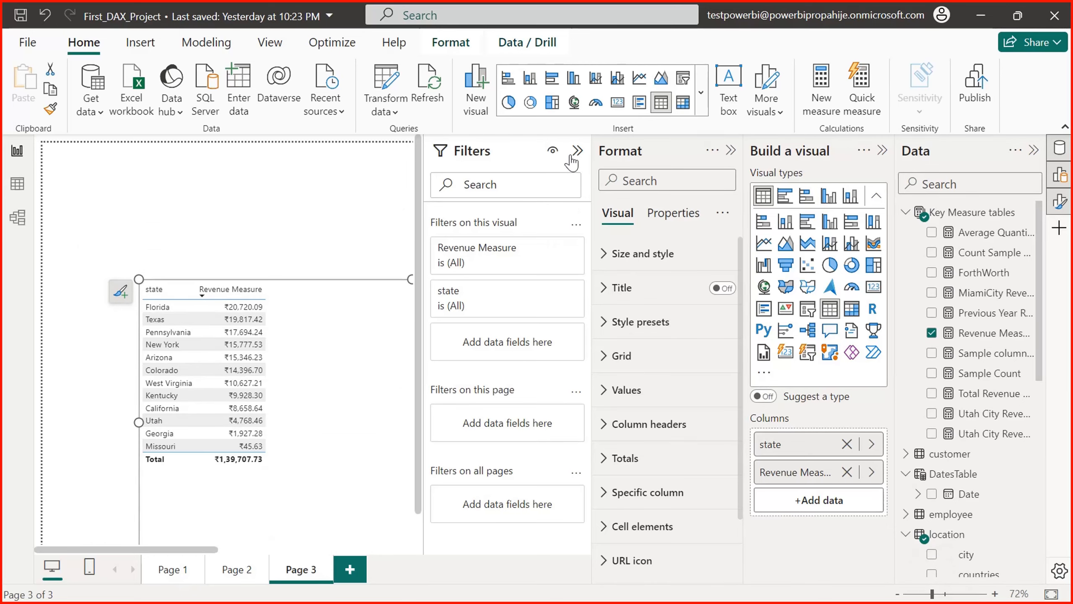
{"action": "left_click", "coordinate": [578, 151]}
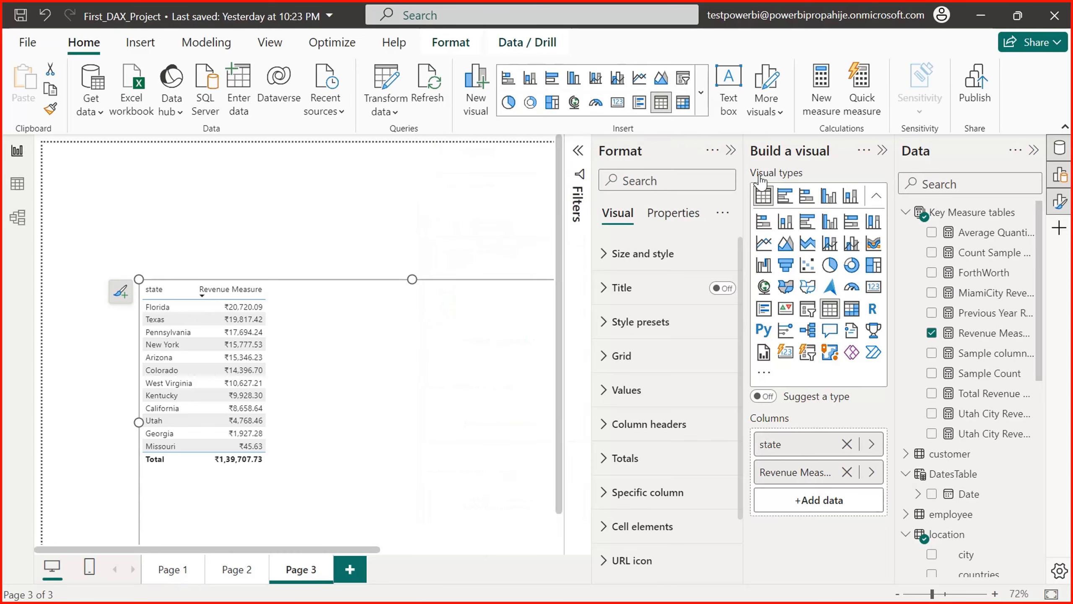
{"action": "left_click", "coordinate": [733, 151]}
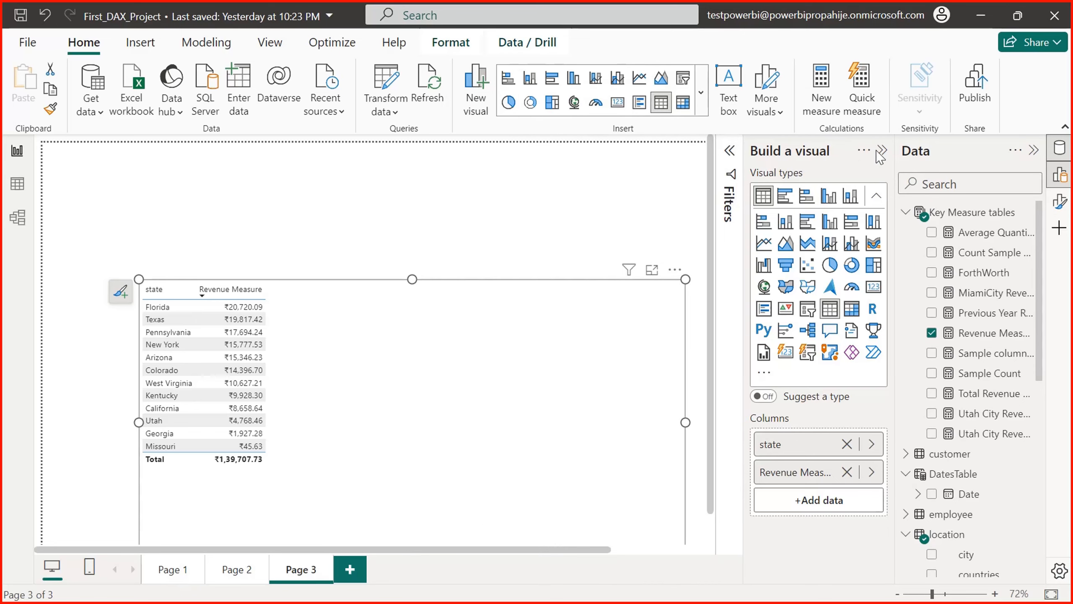
Step: Reposition the state revenue table on the page and reduce its width and height to roughly fit its data
{"action": "left_click_drag", "start_coordinate": [545, 368], "coordinate": [524, 285]}
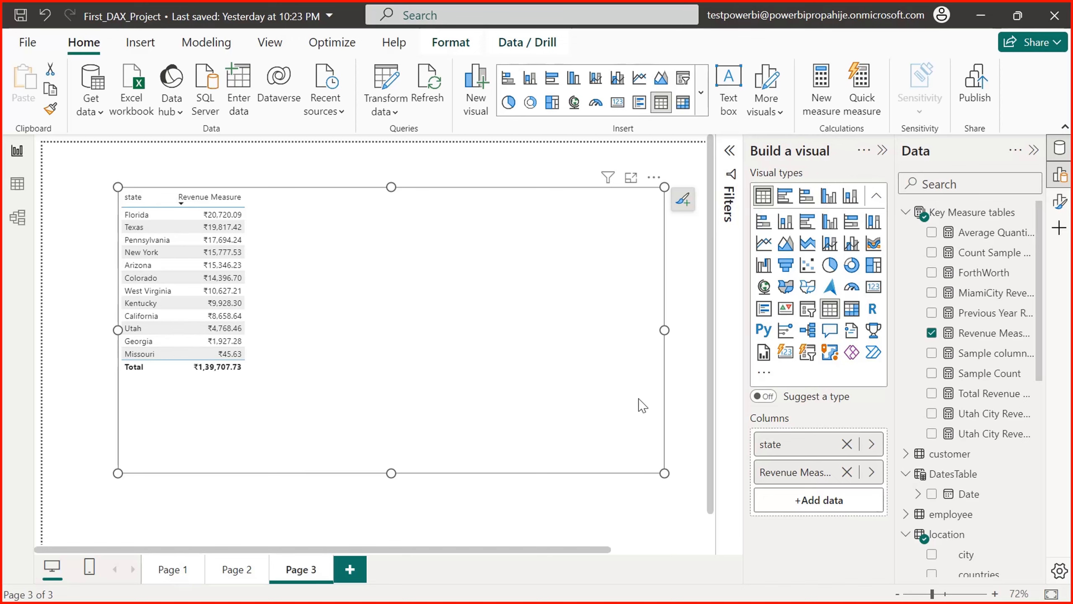
{"action": "left_click_drag", "start_coordinate": [665, 330], "coordinate": [315, 321]}
{"action": "left_click", "coordinate": [315, 321]}
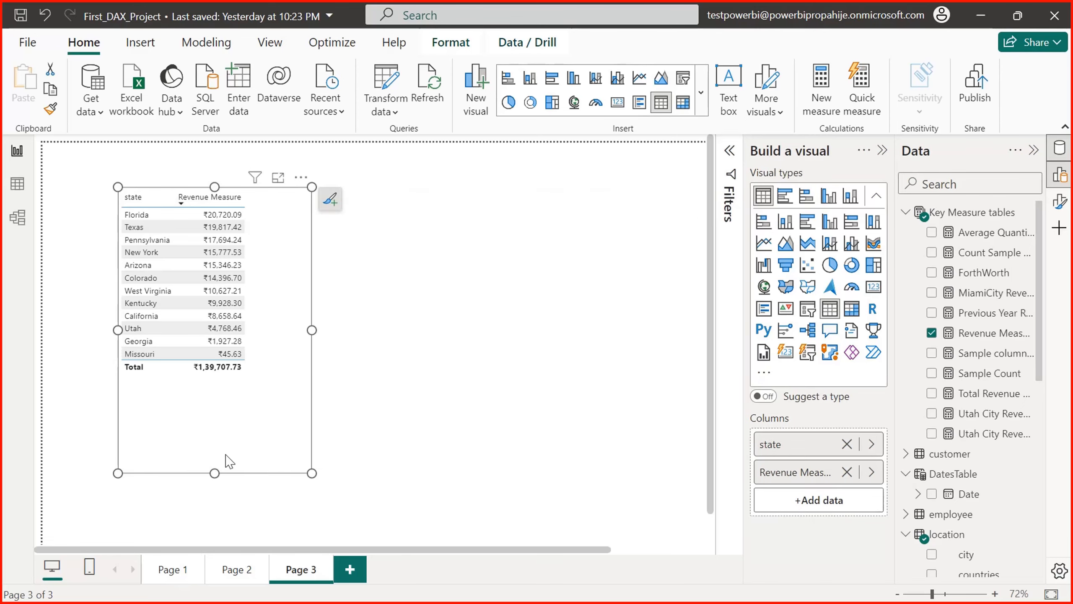
{"action": "left_click_drag", "start_coordinate": [215, 472], "coordinate": [215, 394]}
{"action": "left_click_drag", "start_coordinate": [218, 313], "coordinate": [203, 355]}
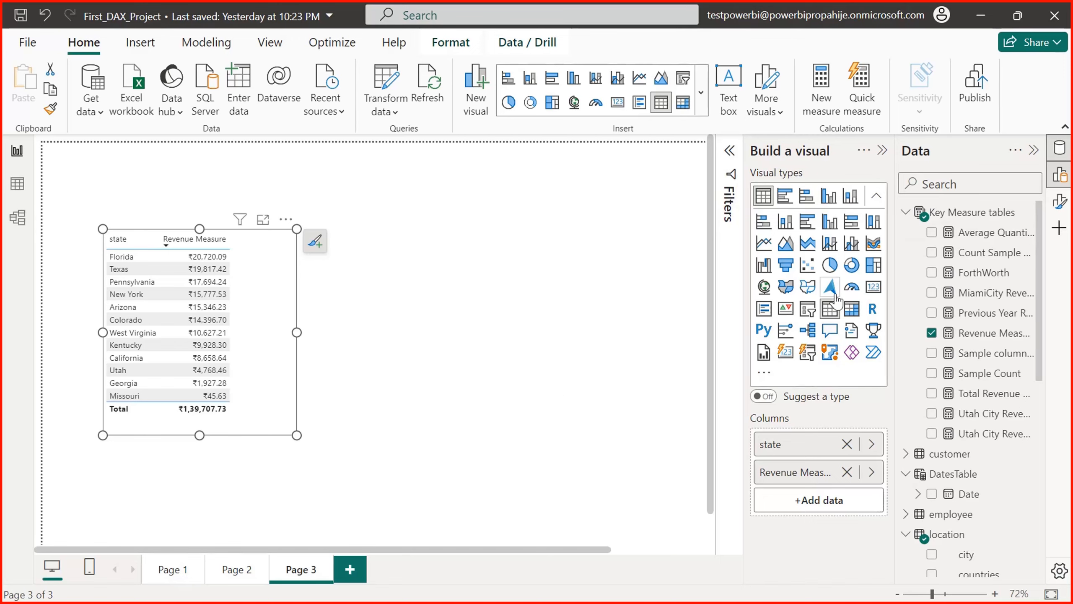
Step: Try the Card visual type on the state revenue table and undo the conversion
{"action": "left_click", "coordinate": [873, 296]}
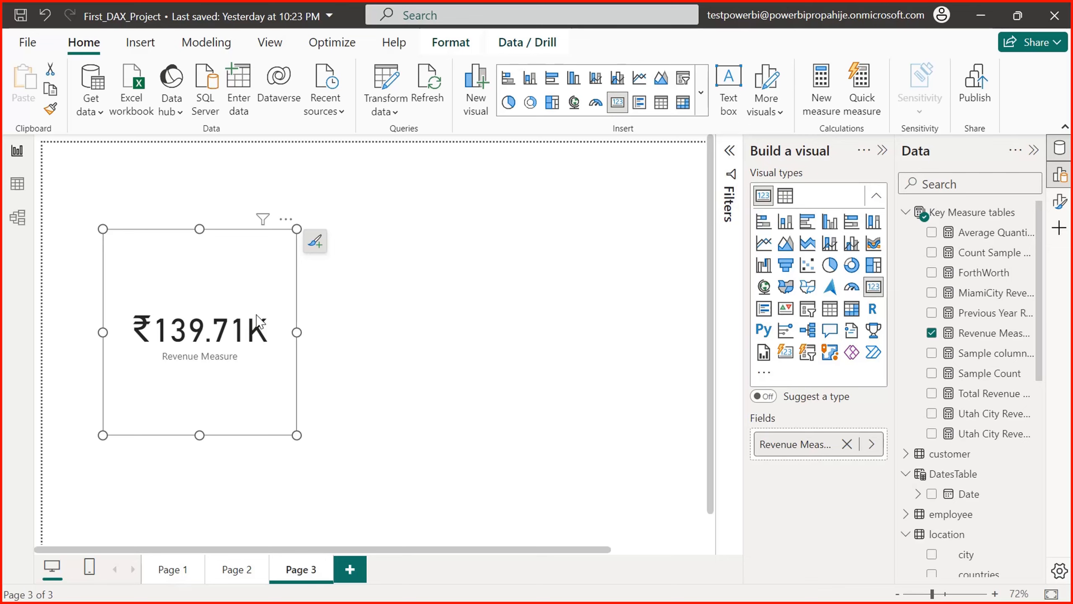
{"action": "key", "text": "ctrl+z"}
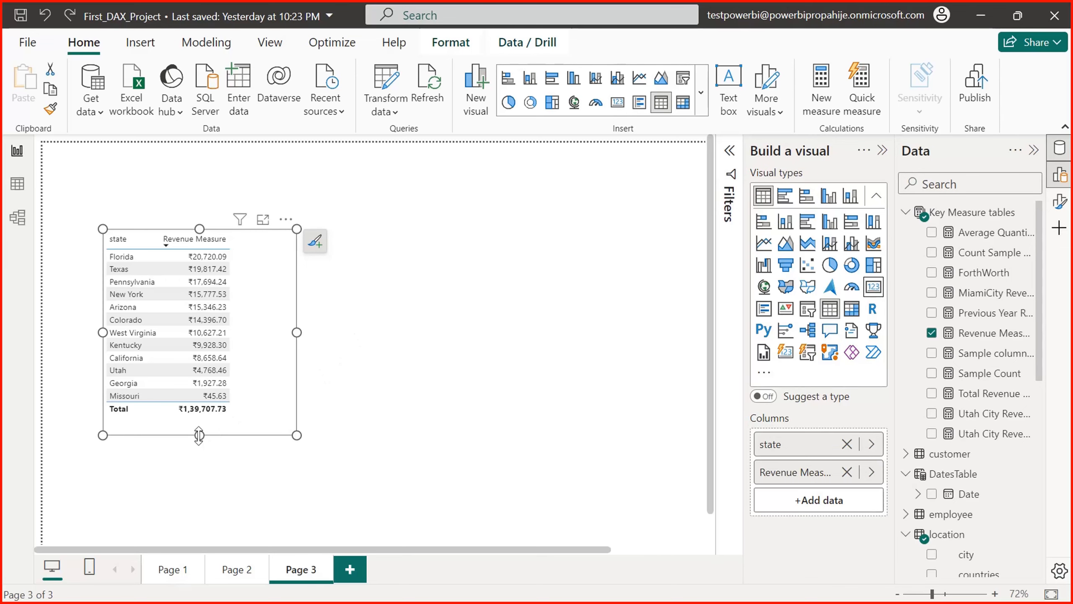
Step: Tighten the table's frame around its two columns and total row, and shift it slightly down
{"action": "left_click_drag", "start_coordinate": [199, 435], "coordinate": [200, 423]}
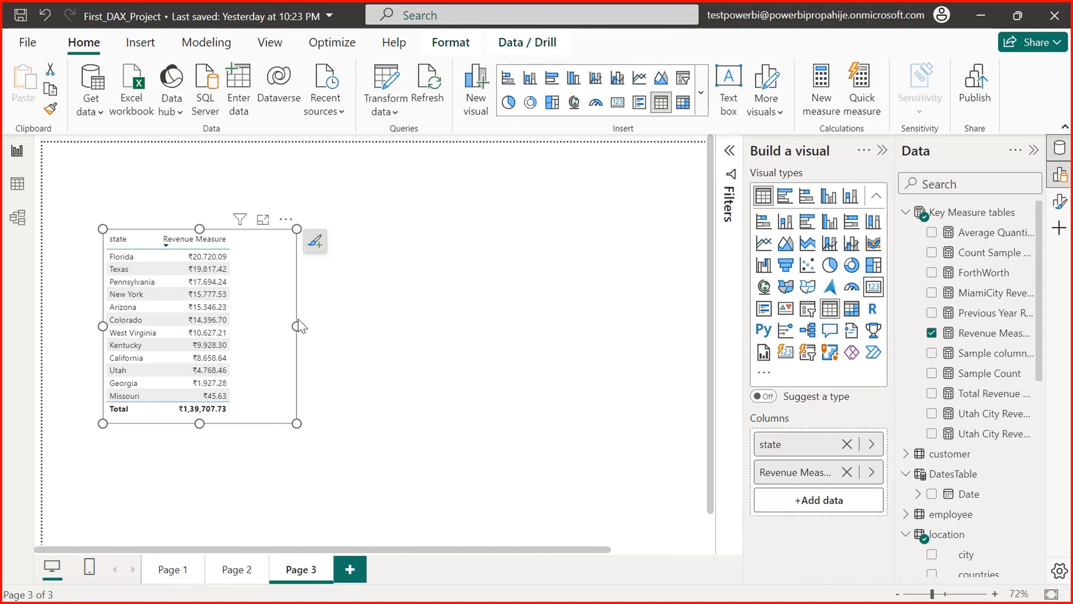
{"action": "left_click_drag", "start_coordinate": [299, 325], "coordinate": [244, 335]}
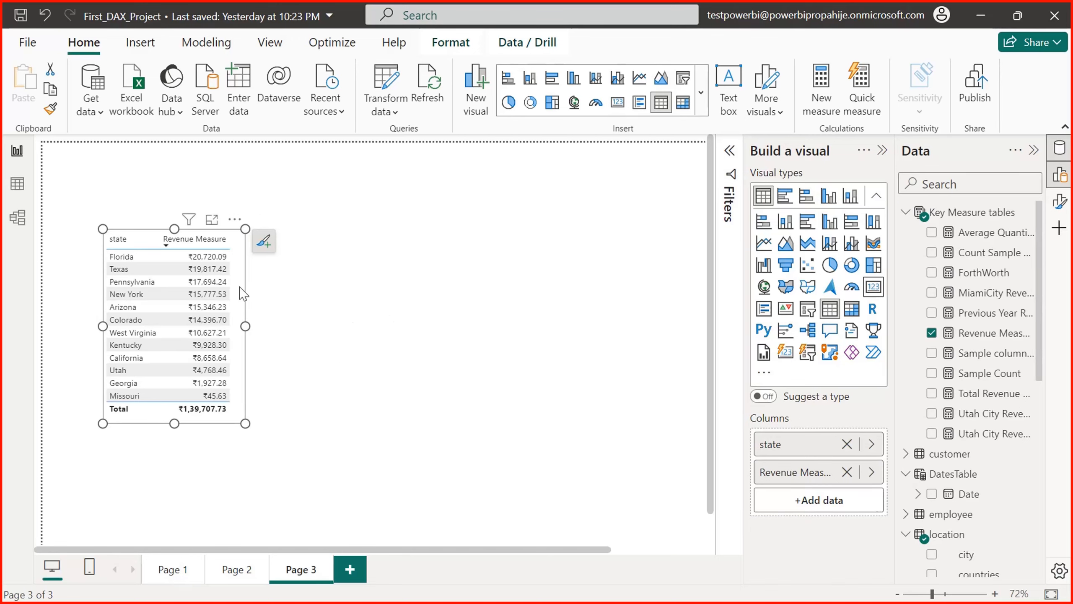
{"action": "left_click_drag", "start_coordinate": [239, 288], "coordinate": [238, 312]}
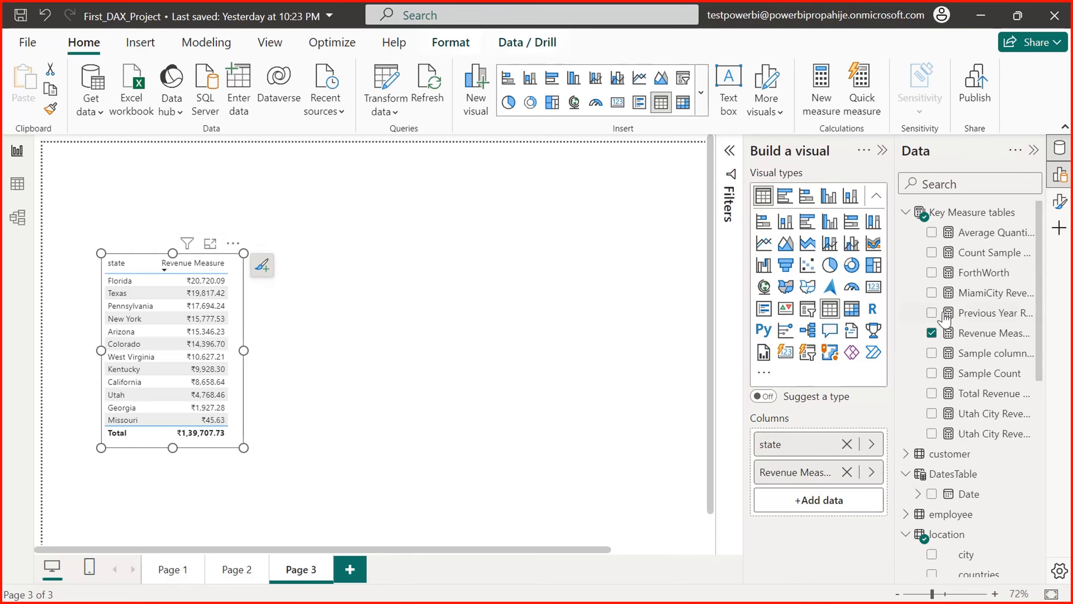
Step: Review the MiamiCity Revenue formula and create a new measure in Key Measure tables
{"action": "left_click", "coordinate": [984, 294]}
{"action": "triple_click", "coordinate": [294, 154]}
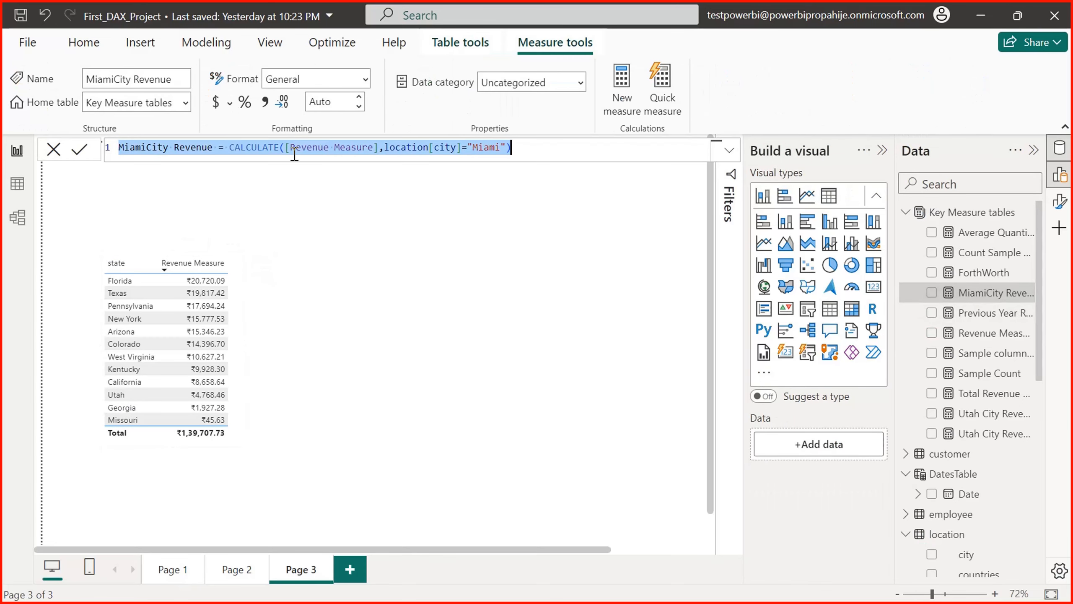
{"action": "left_click", "coordinate": [984, 214]}
{"action": "right_click", "coordinate": [984, 214]}
{"action": "key", "text": "Escape"}
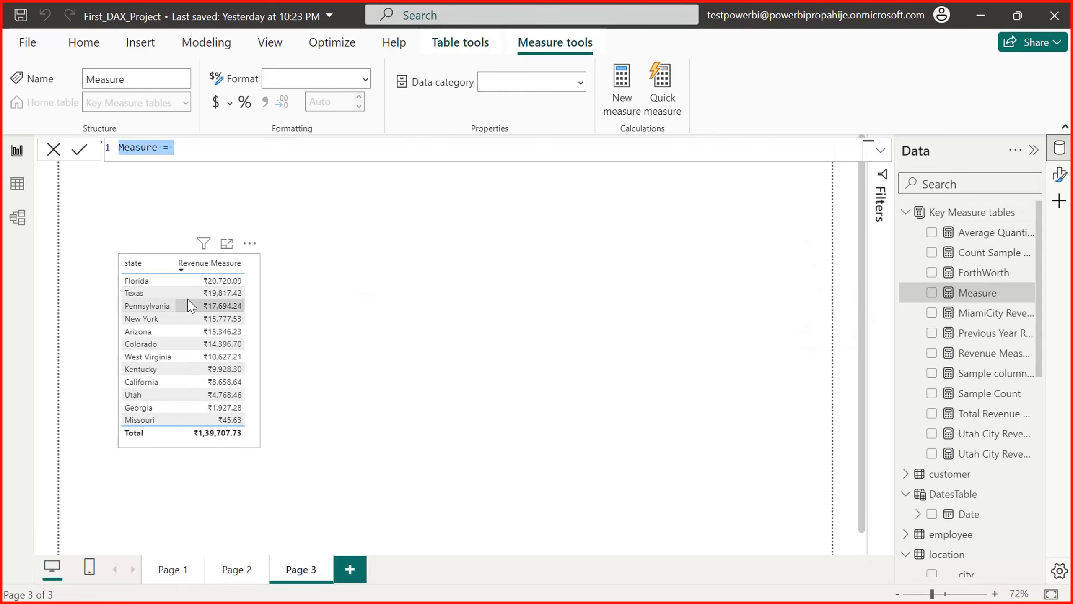
Step: Name the new measure Texas Revenue and begin its formula with the CALCULATE function
{"action": "double_click", "coordinate": [134, 148]}
{"action": "type", "text": "Texas"}
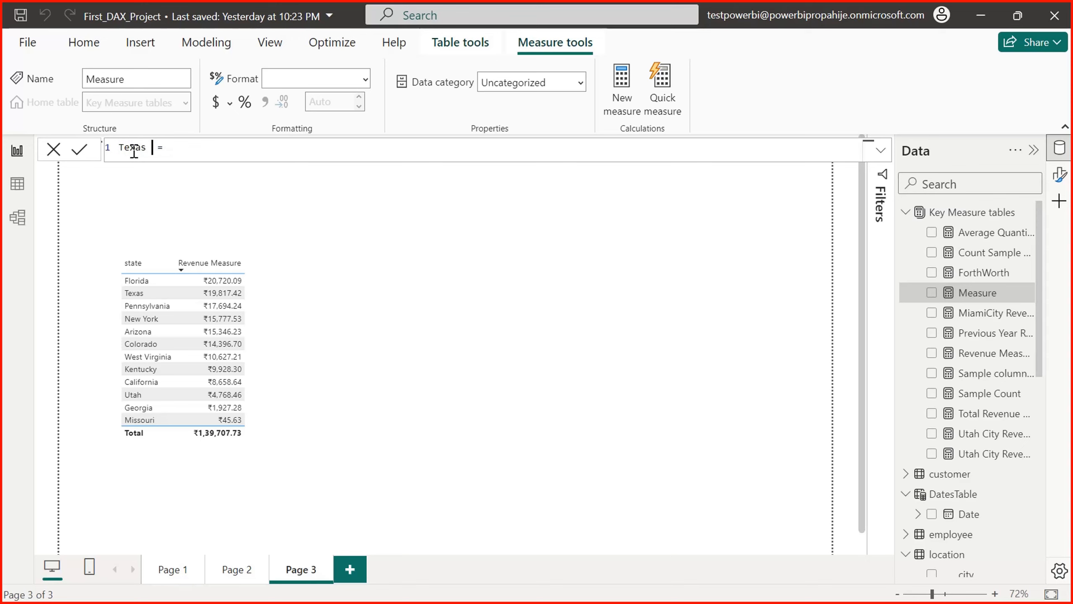
{"action": "type", "text": " Revenue"}
{"action": "key", "text": "Right"}
{"action": "type", "text": "CALCULATE("}
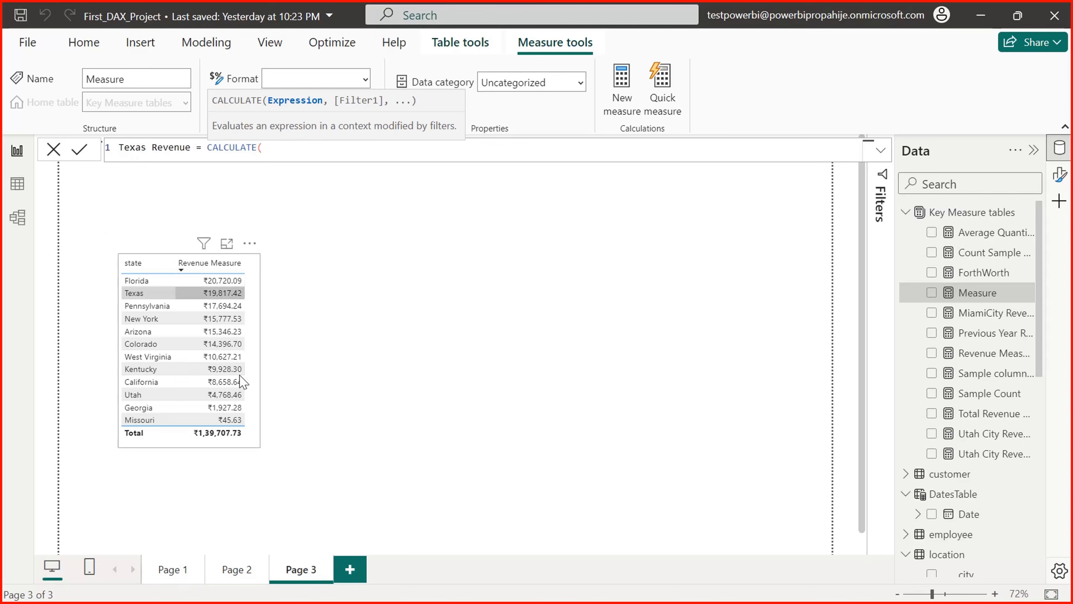
Step: Enter [Revenue Measure] as the expression argument of CALCULATE in the Texas Revenue formula
{"action": "left_click", "coordinate": [279, 151]}
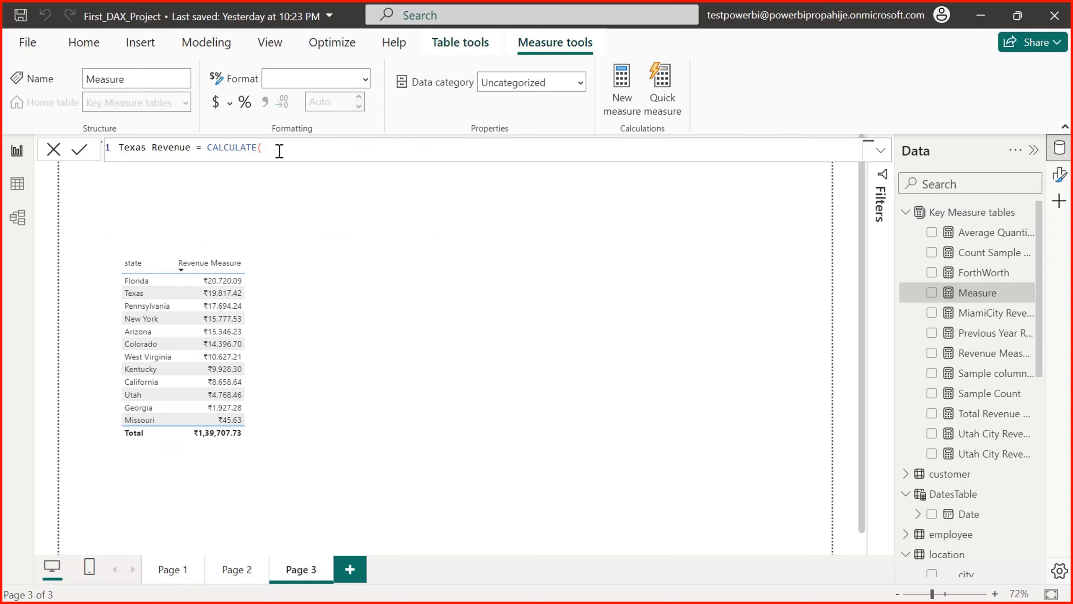
{"action": "type", "text": "reve"}
{"action": "key", "text": "Down"}
{"action": "key", "text": "Up"}
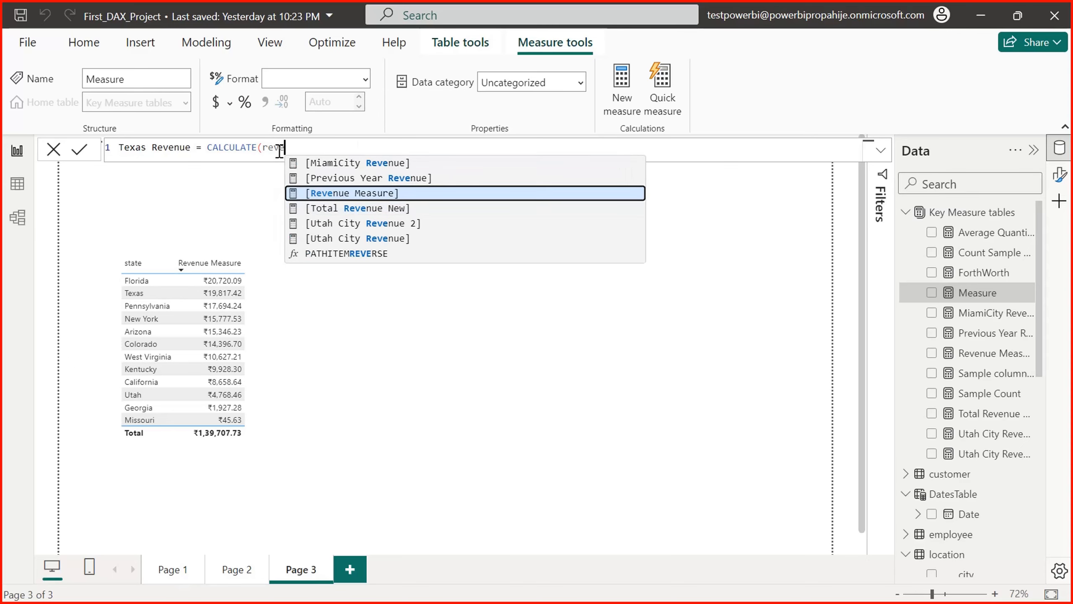
{"action": "key", "text": "Tab"}
{"action": "type", "text": ","}
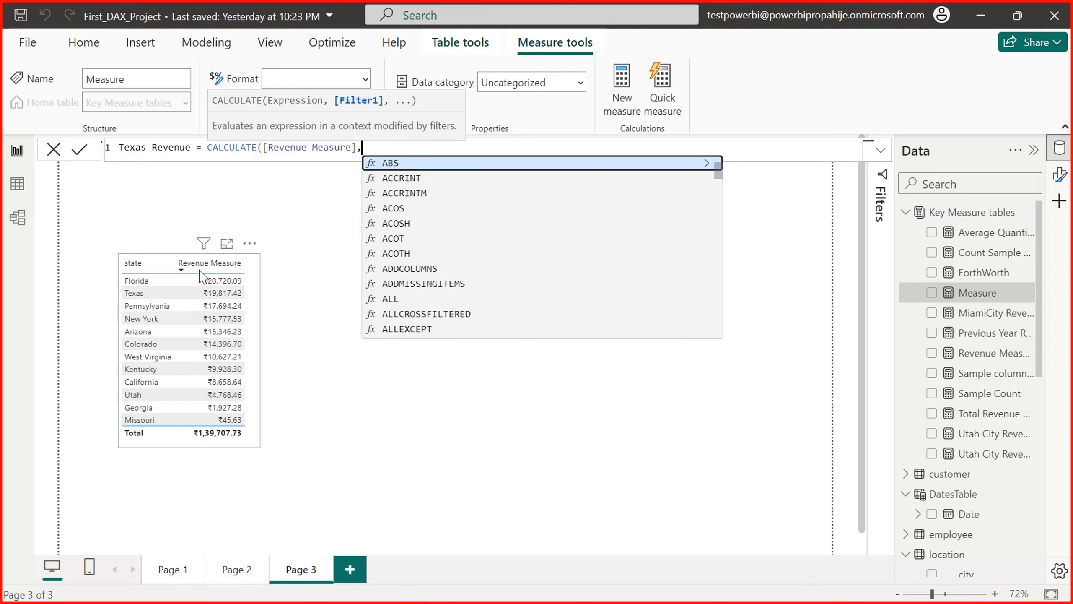
Step: Complete the Texas Revenue formula with the filter location[state] ="Texas" and commit the measure
{"action": "type", "text": "st"}
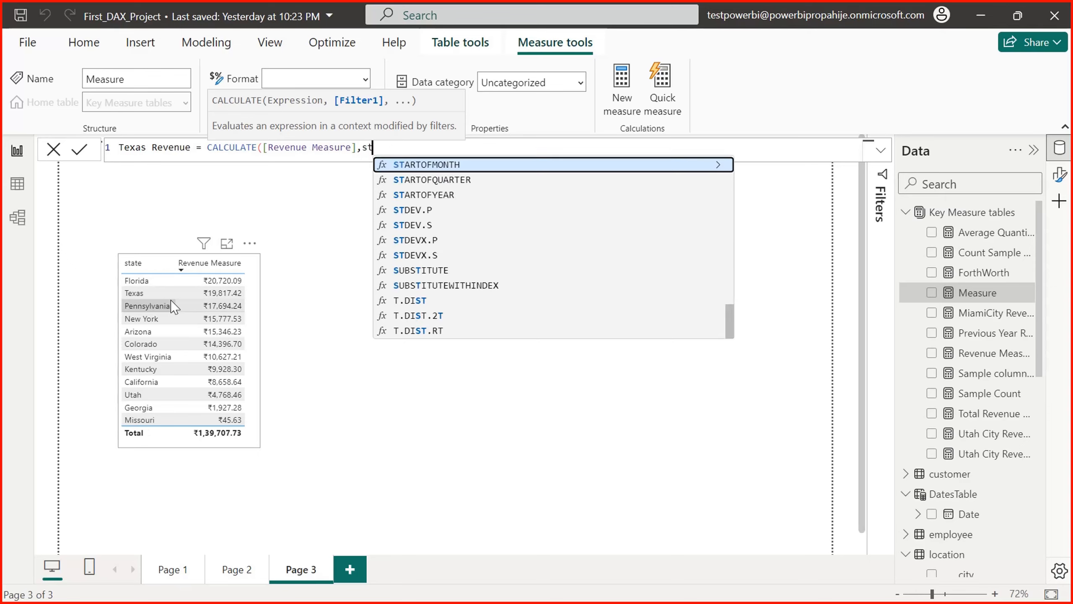
{"action": "type", "text": "ate"}
{"action": "key", "text": "Tab"}
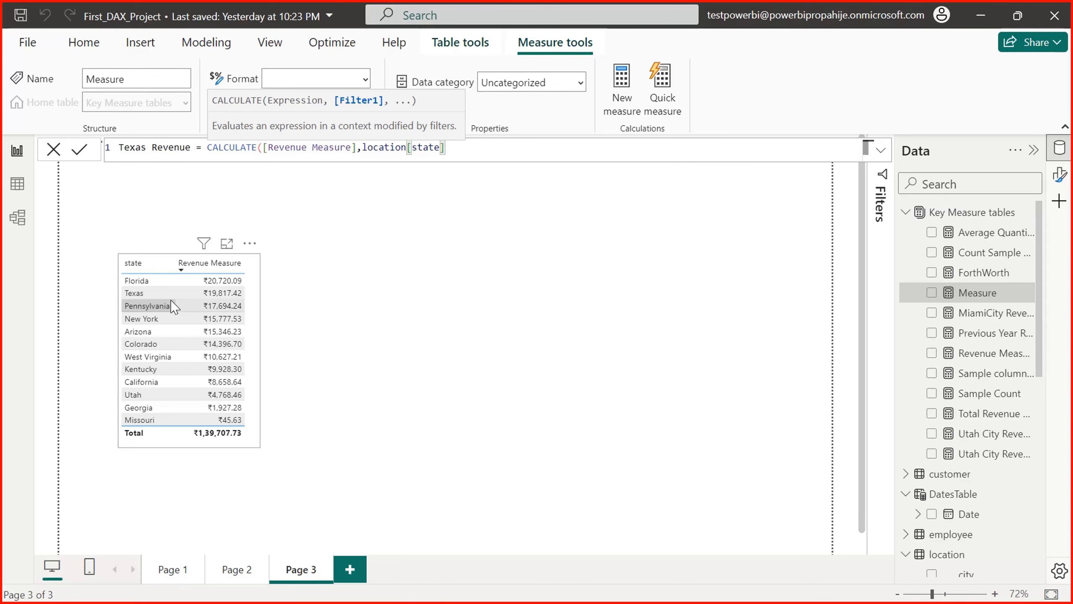
{"action": "left_click", "coordinate": [375, 153]}
{"action": "double_click", "coordinate": [418, 149]}
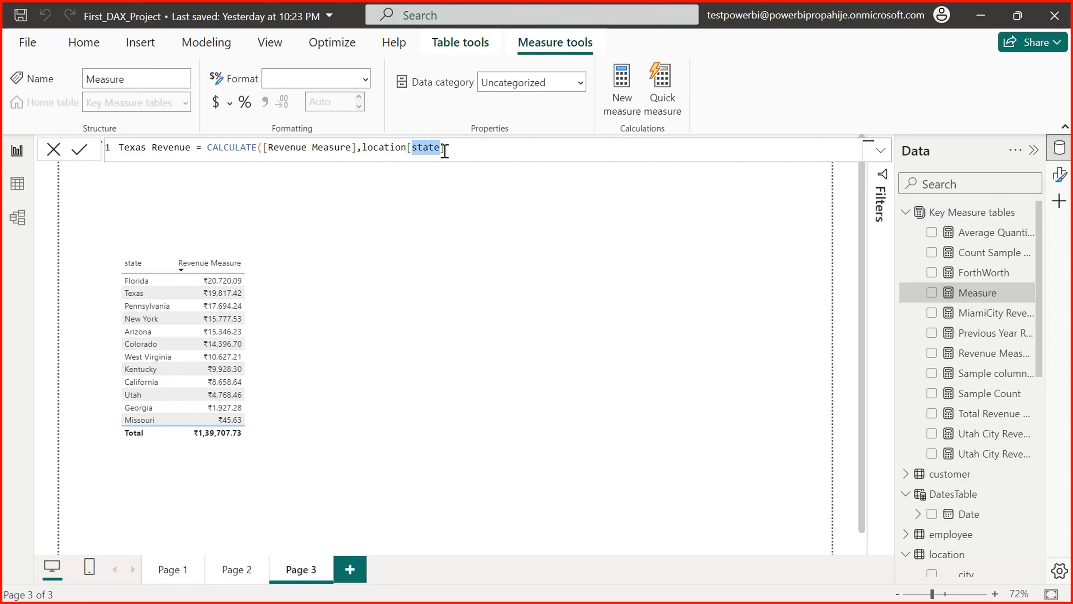
{"action": "left_click", "coordinate": [468, 151]}
{"action": "type", "text": "=\"Texas"}
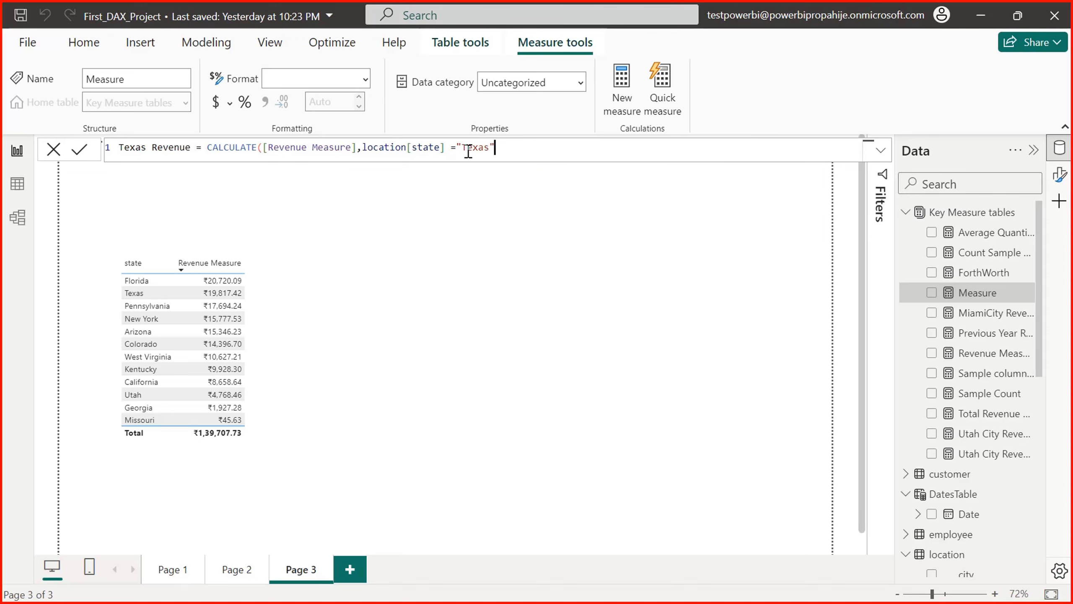
{"action": "type", "text": "\")"}
{"action": "key", "text": "Return"}
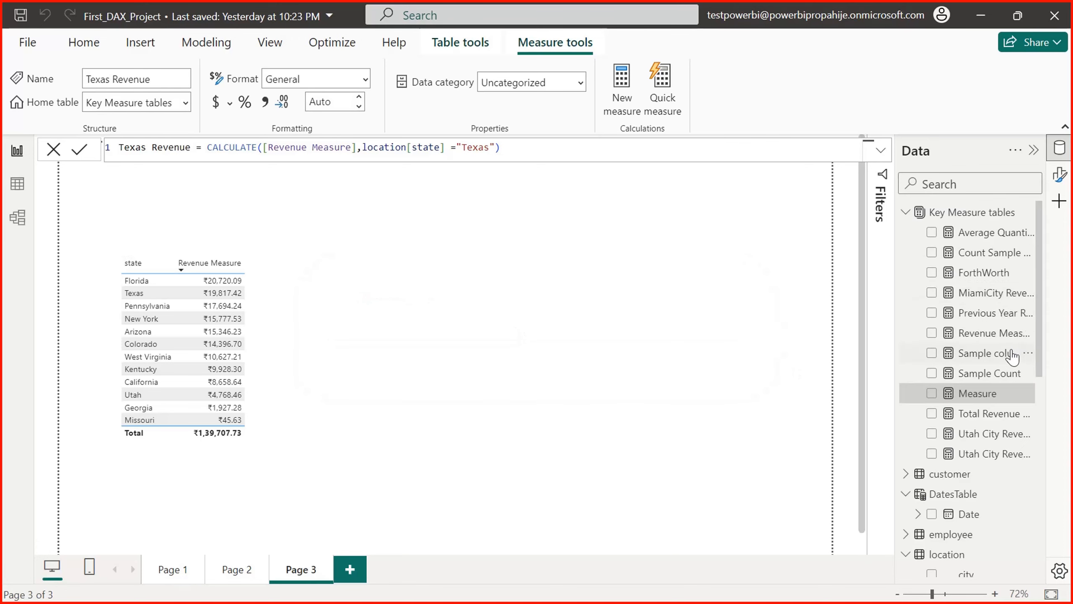
Step: Place the Texas Revenue measure as a card beside the state table, resize it, and select the table's Texas row for comparison
{"action": "left_click_drag", "start_coordinate": [989, 393], "coordinate": [421, 263]}
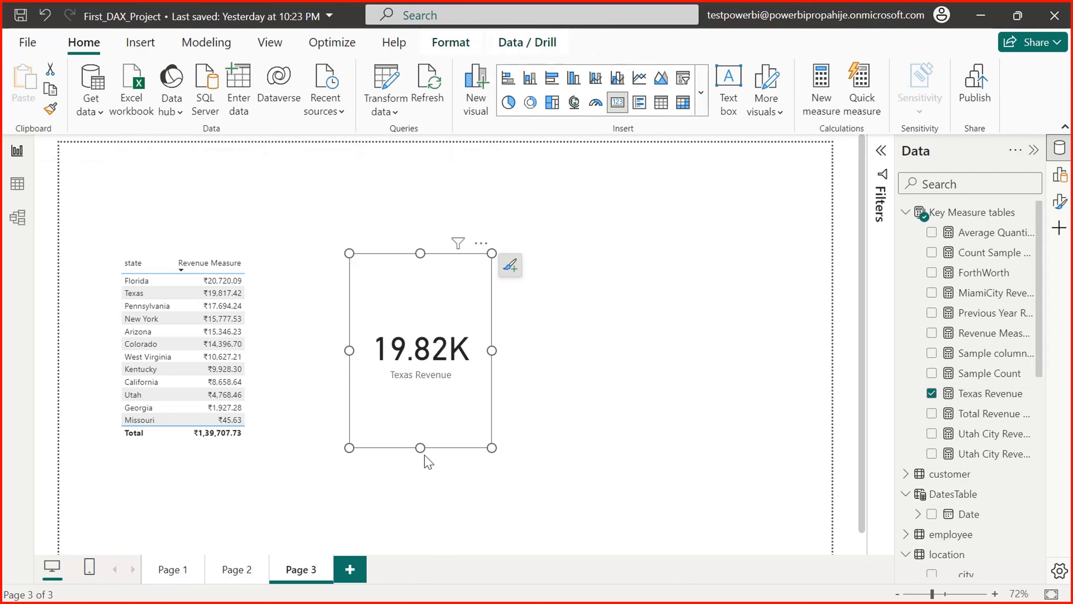
{"action": "left_click_drag", "start_coordinate": [426, 439], "coordinate": [425, 342]}
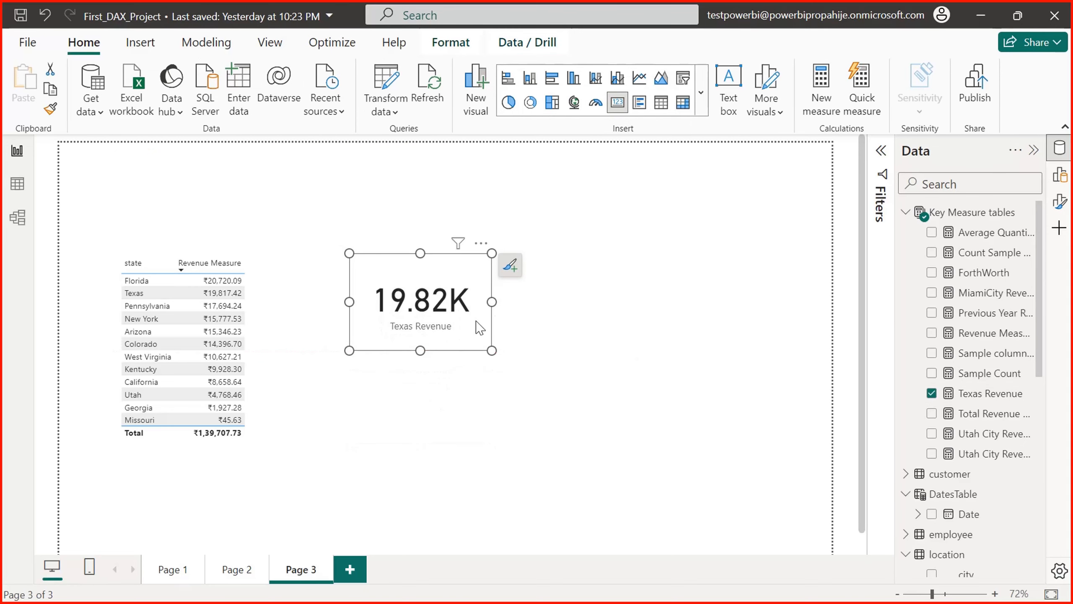
{"action": "left_click_drag", "start_coordinate": [492, 313], "coordinate": [536, 313]}
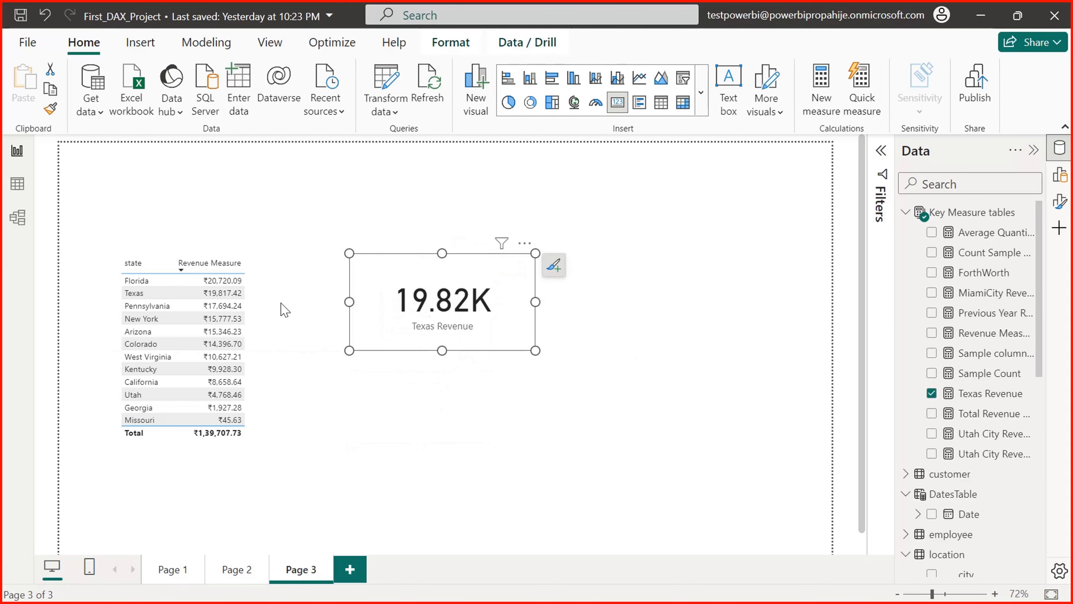
{"action": "left_click", "coordinate": [227, 296]}
{"action": "left_click", "coordinate": [421, 313]}
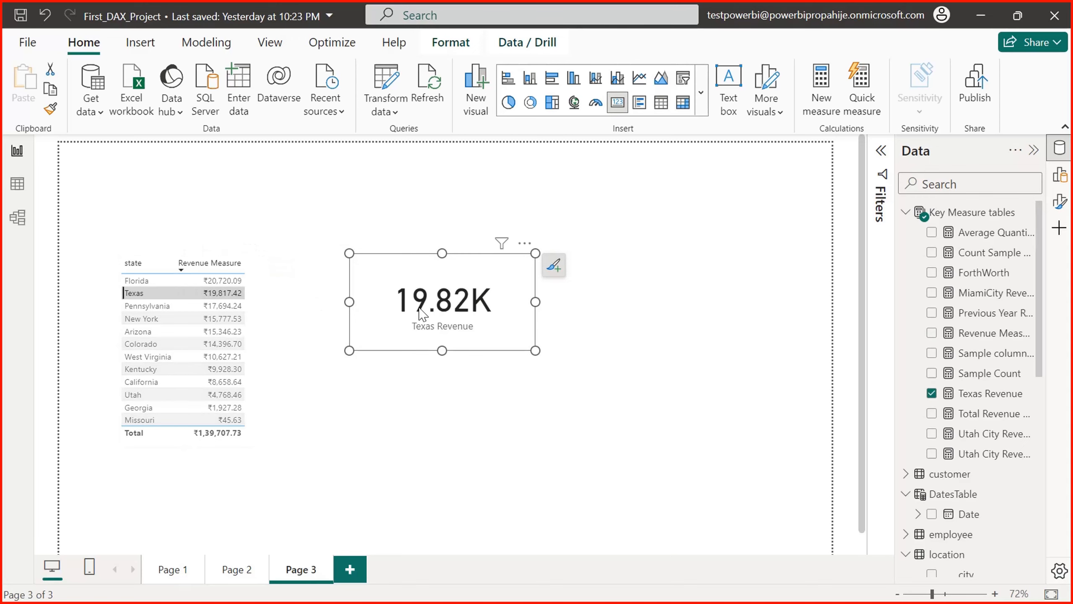
Step: Shrink the Texas Revenue card and move it above and well clear of the state table
{"action": "left_click_drag", "start_coordinate": [443, 351], "coordinate": [443, 319]}
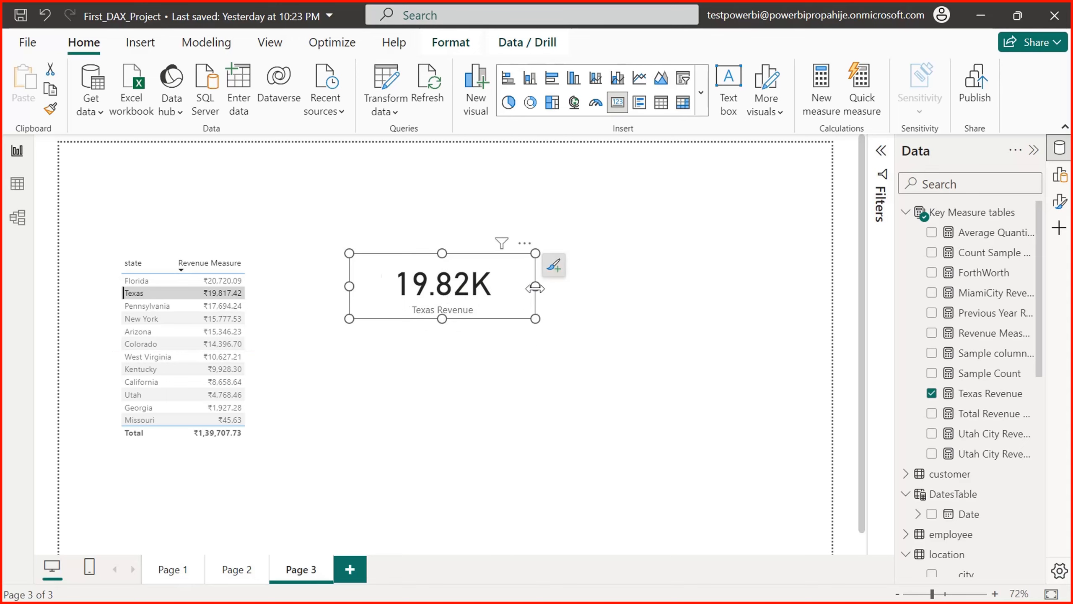
{"action": "left_click_drag", "start_coordinate": [535, 286], "coordinate": [465, 286]}
{"action": "left_click_drag", "start_coordinate": [464, 285], "coordinate": [663, 196]}
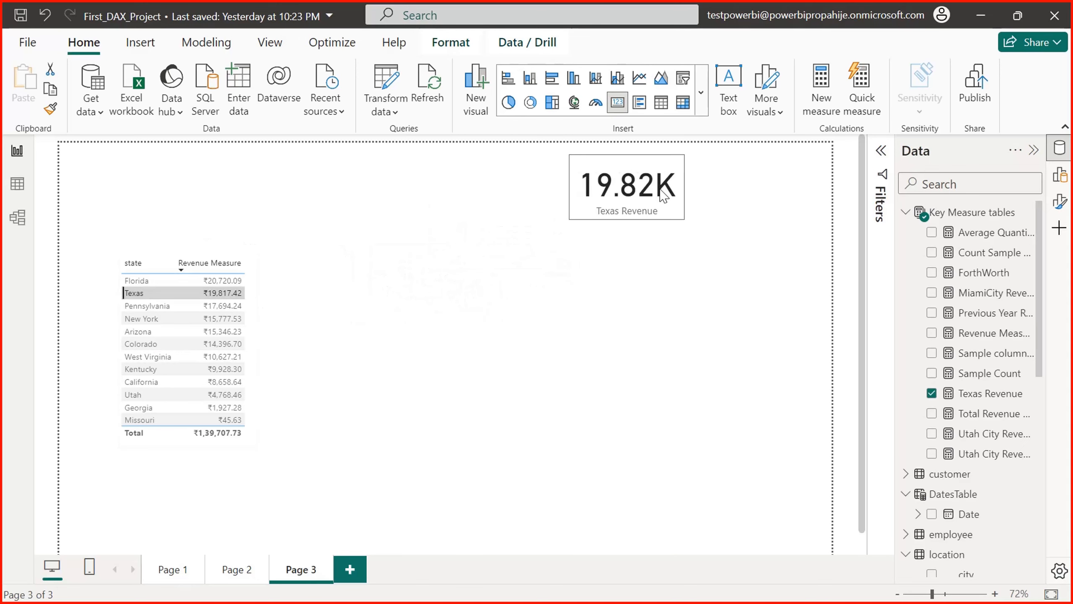
{"action": "left_click", "coordinate": [450, 298]}
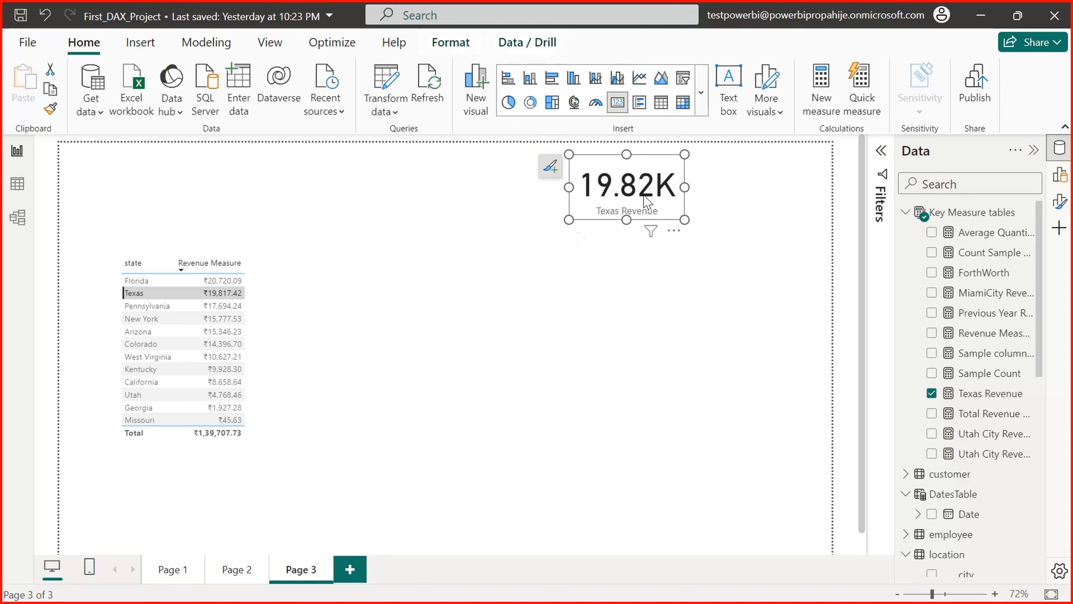
{"action": "left_click_drag", "start_coordinate": [660, 209], "coordinate": [638, 242]}
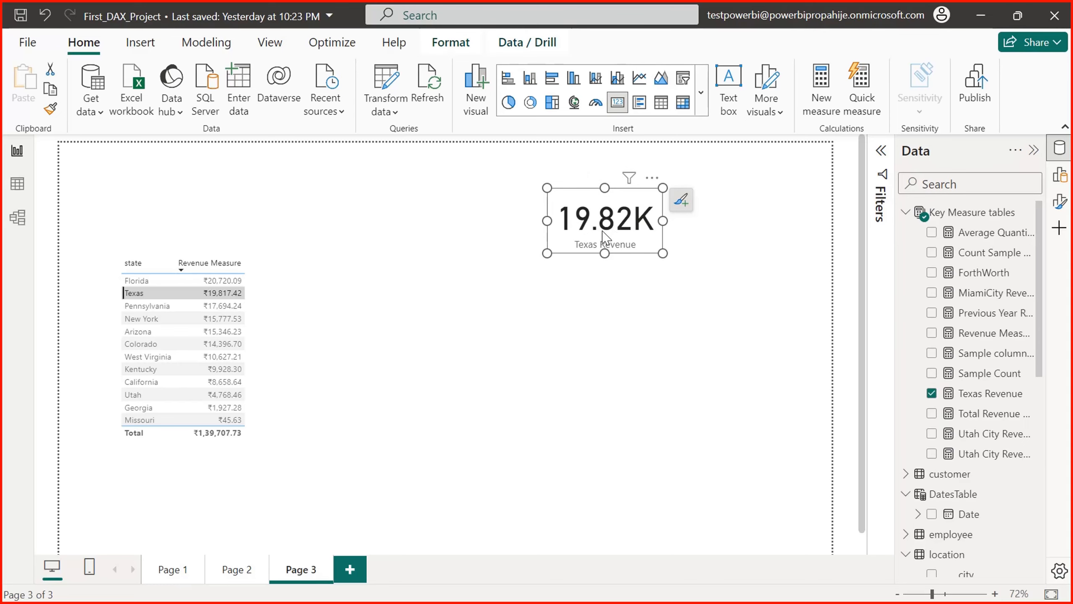
Step: Open the Texas Revenue formula and highlight its filter argument location[state] ="Texas" for review
{"action": "left_click", "coordinate": [974, 394]}
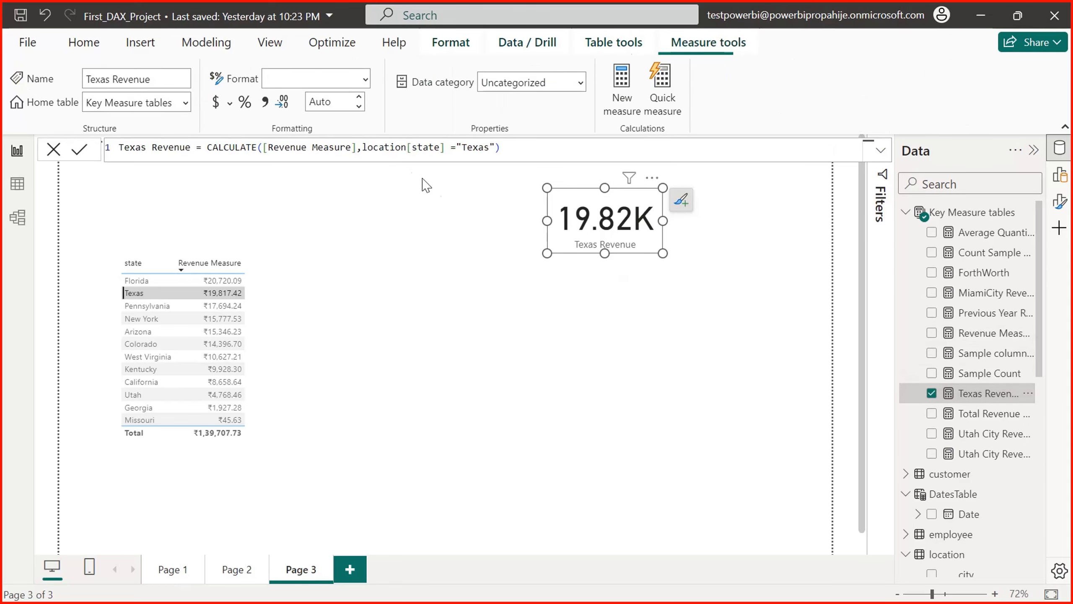
{"action": "left_click", "coordinate": [376, 153]}
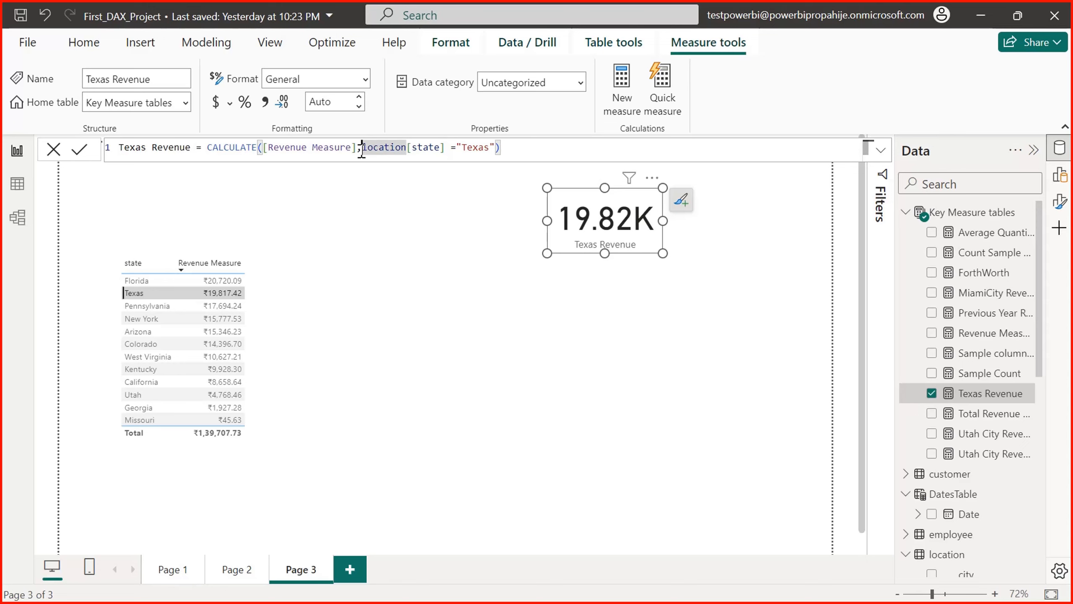
{"action": "key", "text": "shift+Right"}
{"action": "key", "text": "shift+Right"}
{"action": "key", "text": "shift+Right"}
{"action": "key", "text": "shift+Right"}
{"action": "key", "text": "shift+Right"}
{"action": "key", "text": "shift+Right"}
{"action": "key", "text": "shift+Right"}
{"action": "key", "text": "shift+Right"}
{"action": "key", "text": "shift+Right"}
{"action": "key", "text": "shift+Right"}
{"action": "key", "text": "shift+Right"}
{"action": "key", "text": "shift+Right"}
{"action": "key", "text": "shift+Right"}
{"action": "key", "text": "shift+Right"}
{"action": "key", "text": "shift+Right"}
{"action": "key", "text": "shift+Right"}
{"action": "key", "text": "shift+Right"}
{"action": "key", "text": "shift+Right"}
{"action": "key", "text": "shift+Right"}
{"action": "key", "text": "shift+Right"}
{"action": "key", "text": "shift+Right"}
{"action": "key", "text": "shift+Right"}
{"action": "key", "text": "shift+Right"}
{"action": "key", "text": "shift+Right"}
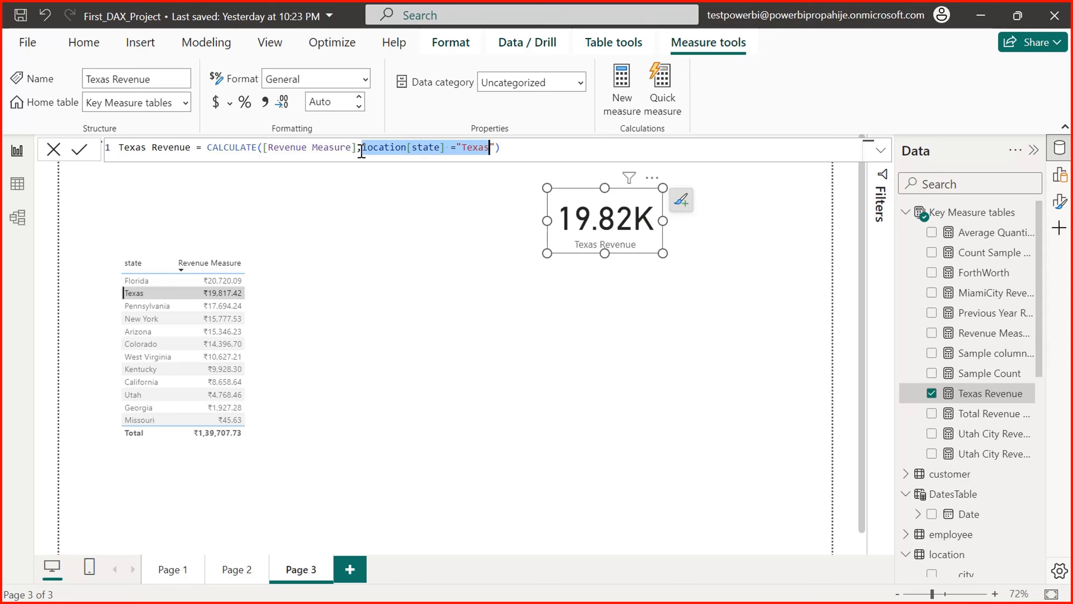
{"action": "key", "text": "Right"}
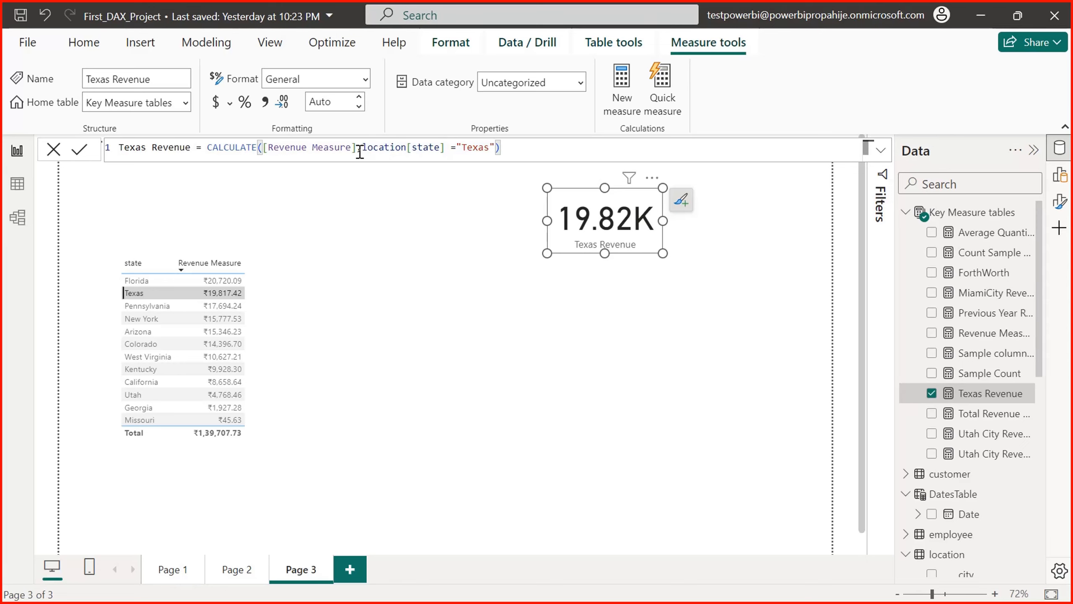
Step: Try starting a second filter argument after "Texas" in the Texas Revenue formula, and remove the added comma
{"action": "type", "text": ","}
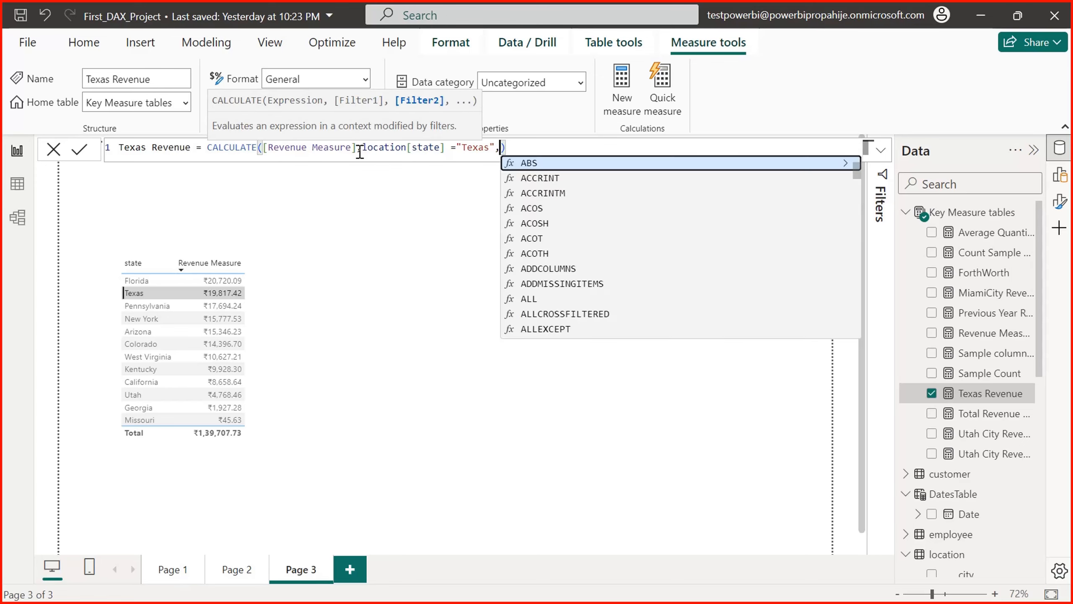
{"action": "key", "text": "BackSpace"}
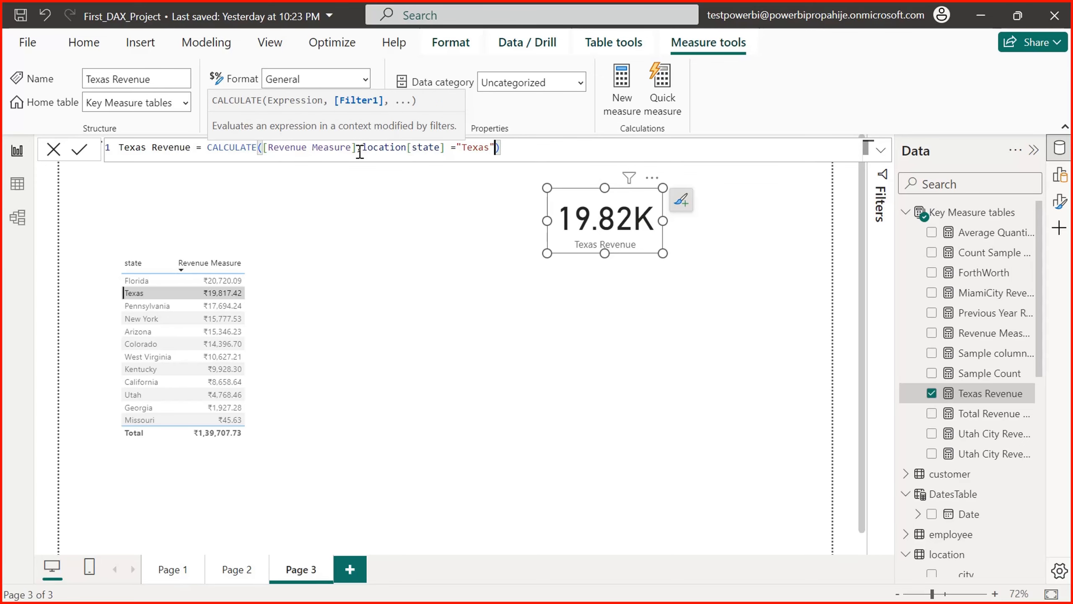
{"action": "type", "text": ","}
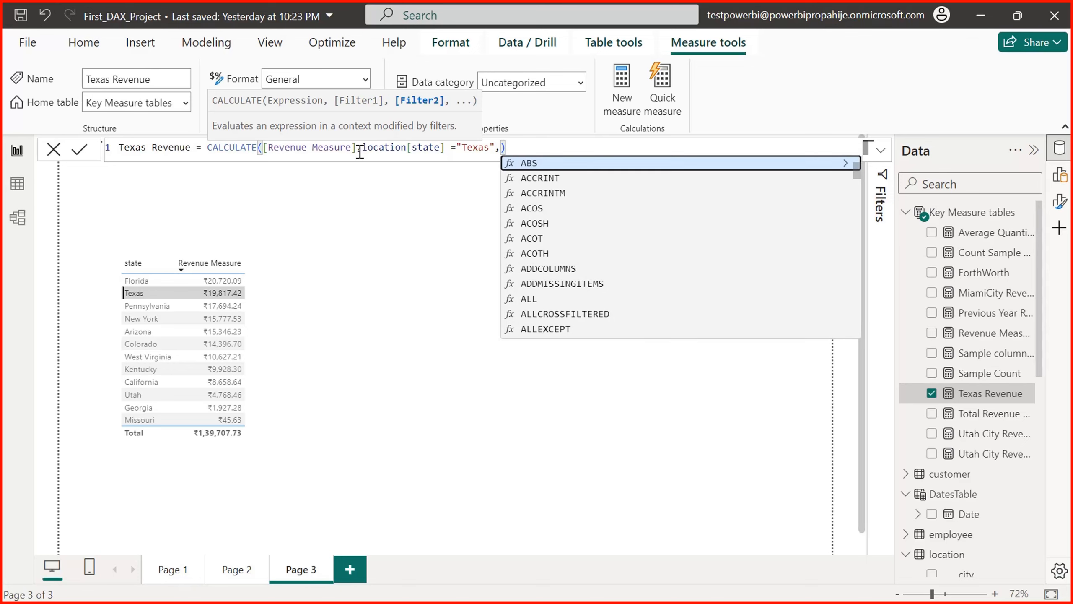
{"action": "key", "text": "BackSpace"}
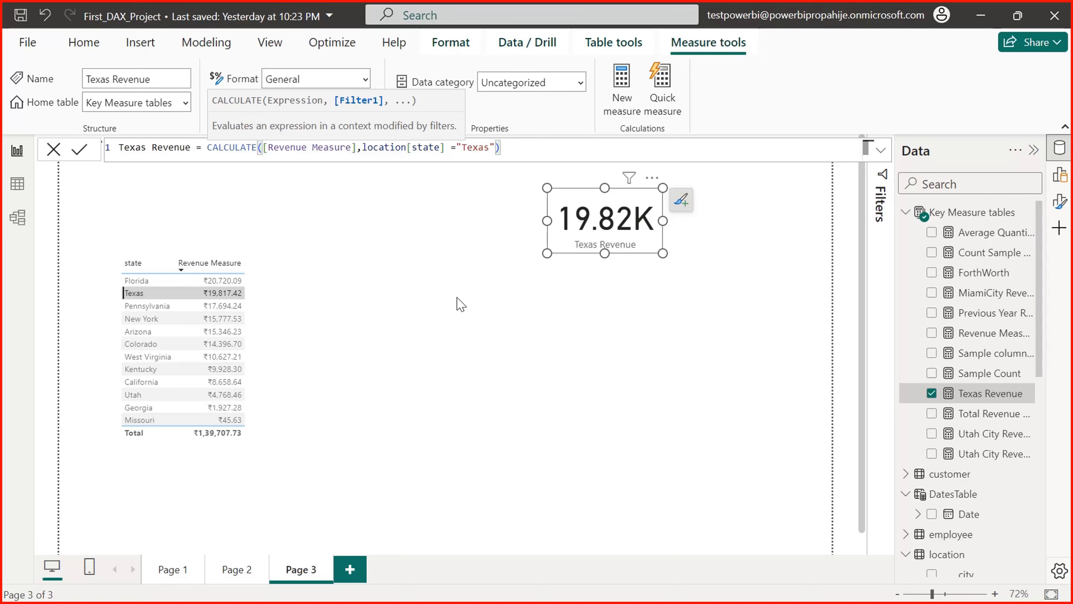
{"action": "left_click", "coordinate": [364, 148]}
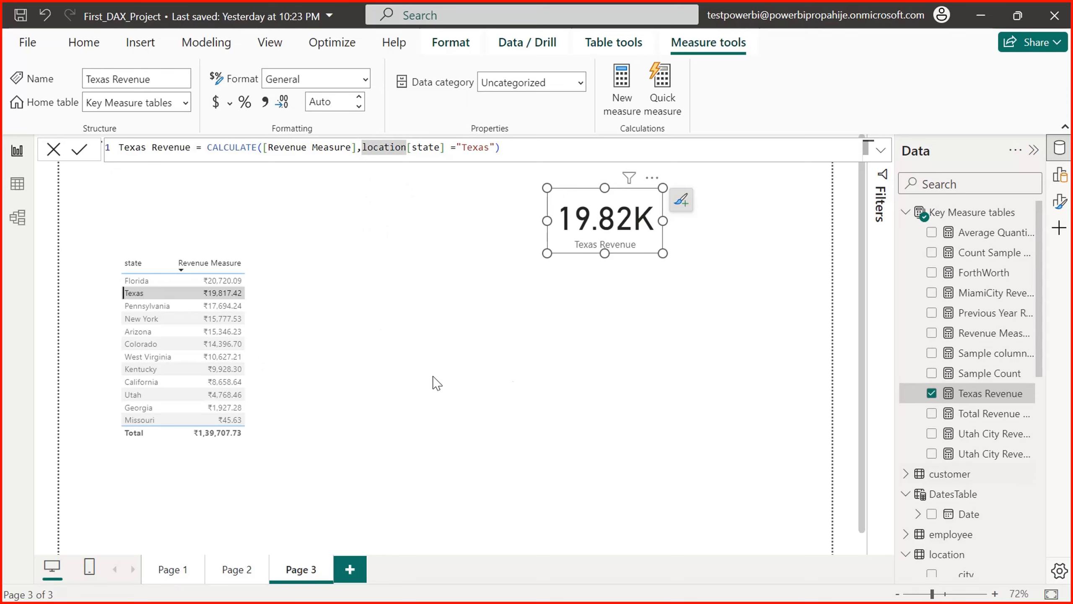
Step: Add the Texas Revenue measure as a column in the state table and widen the table to fit it
{"action": "left_click", "coordinate": [177, 400]}
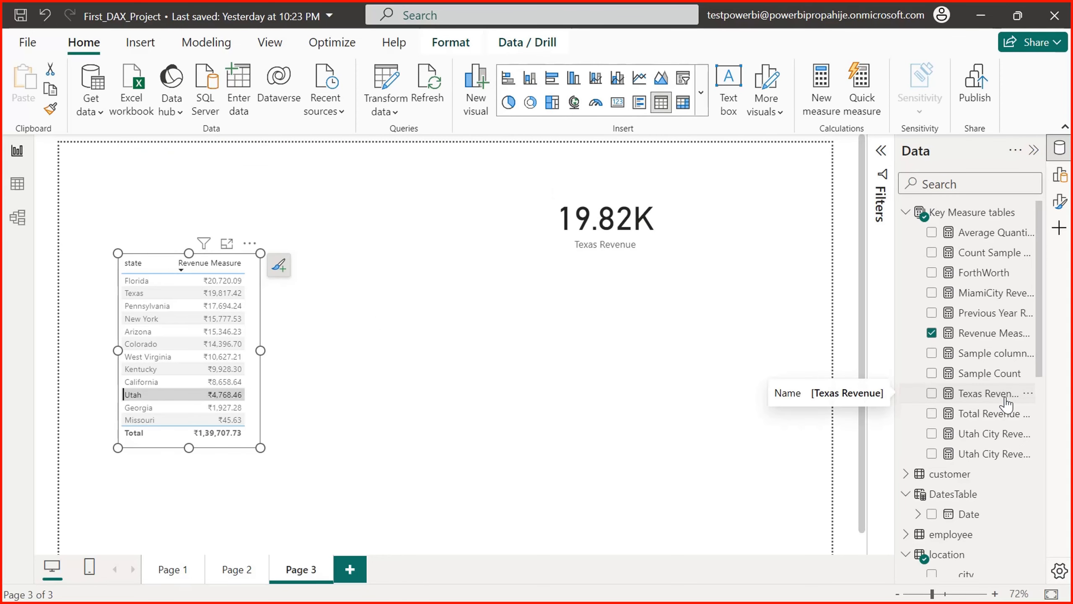
{"action": "left_click_drag", "start_coordinate": [1007, 404], "coordinate": [234, 321]}
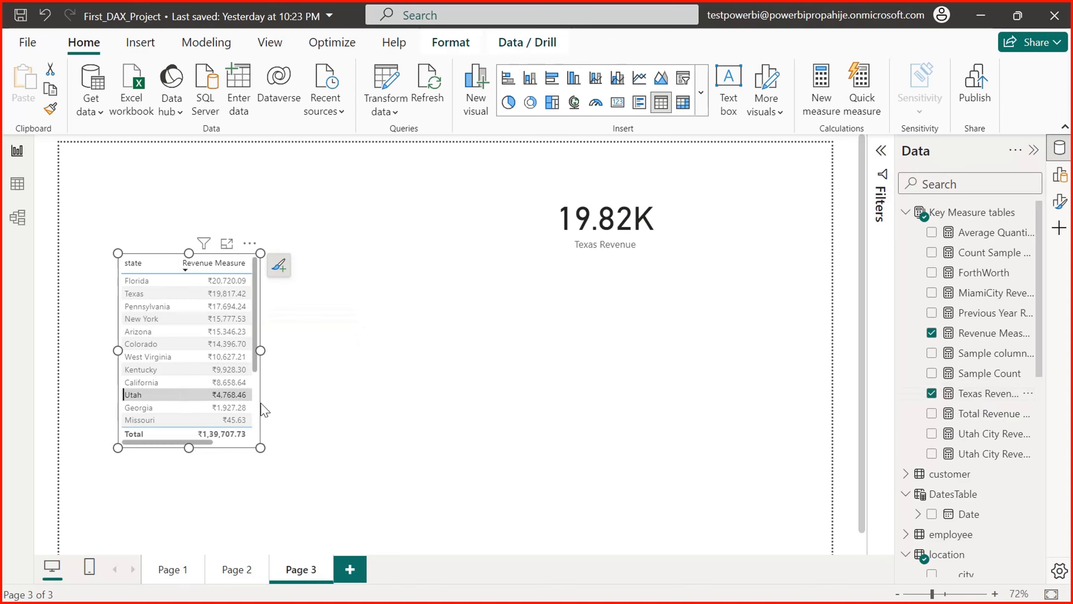
{"action": "left_click_drag", "start_coordinate": [260, 350], "coordinate": [402, 352]}
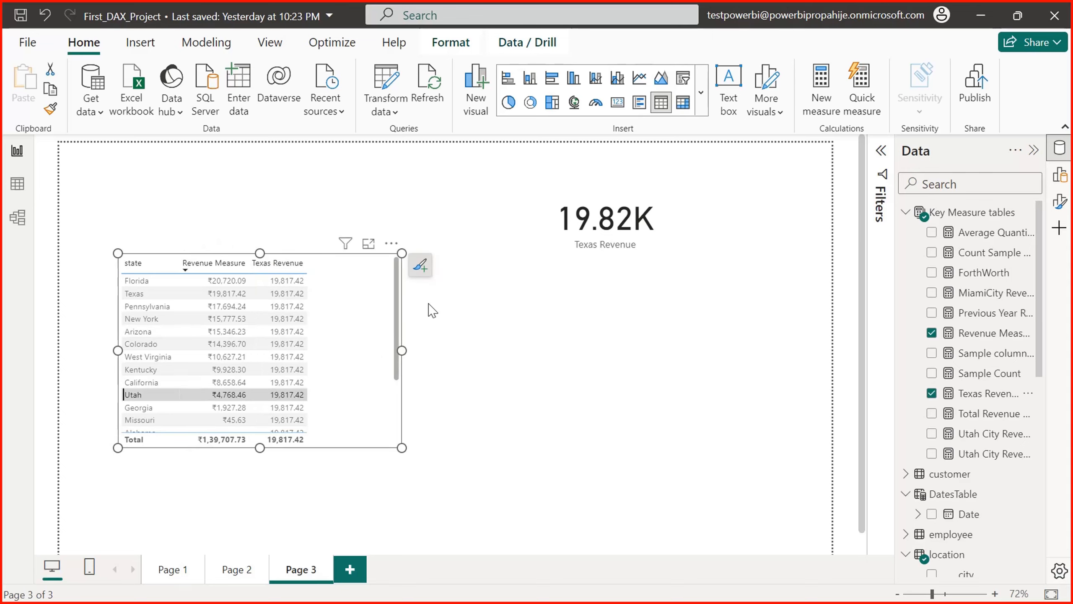
{"action": "left_click_drag", "start_coordinate": [399, 317], "coordinate": [399, 345]}
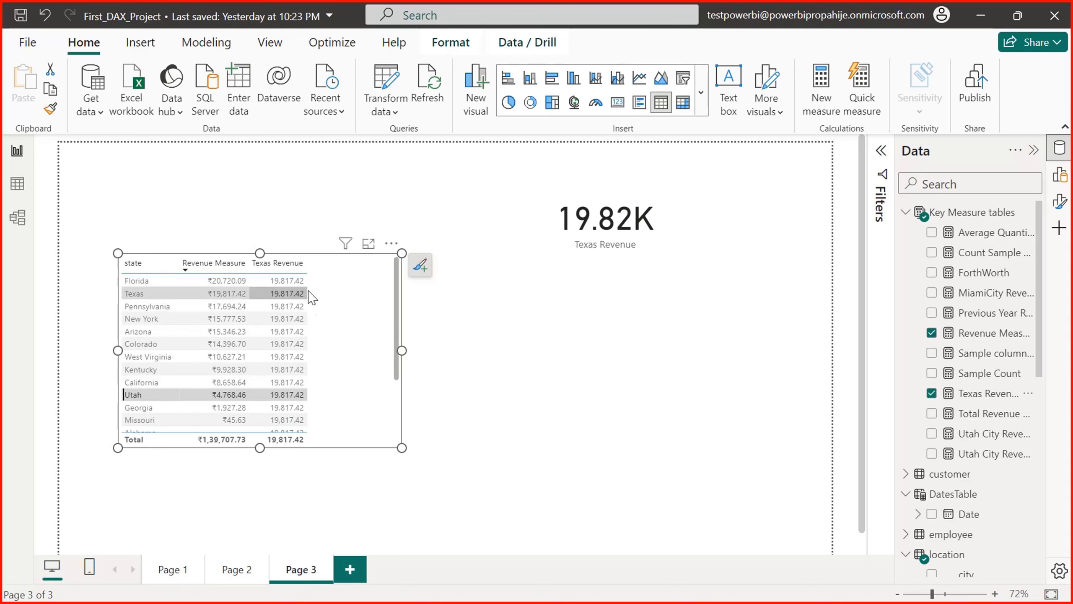
{"action": "left_click_drag", "start_coordinate": [401, 352], "coordinate": [346, 358]}
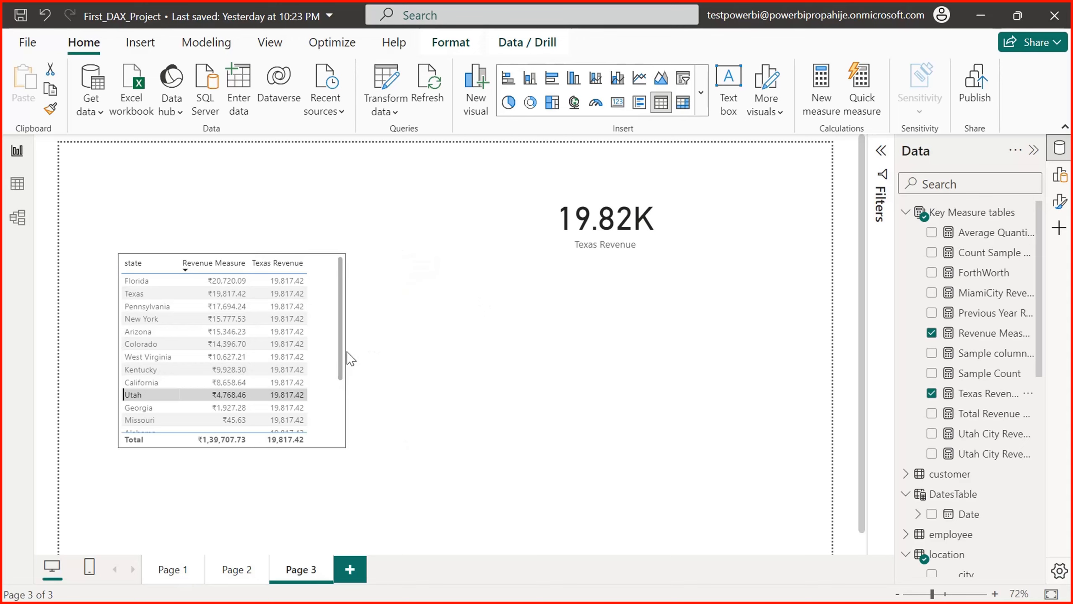
{"action": "left_click", "coordinate": [588, 314]}
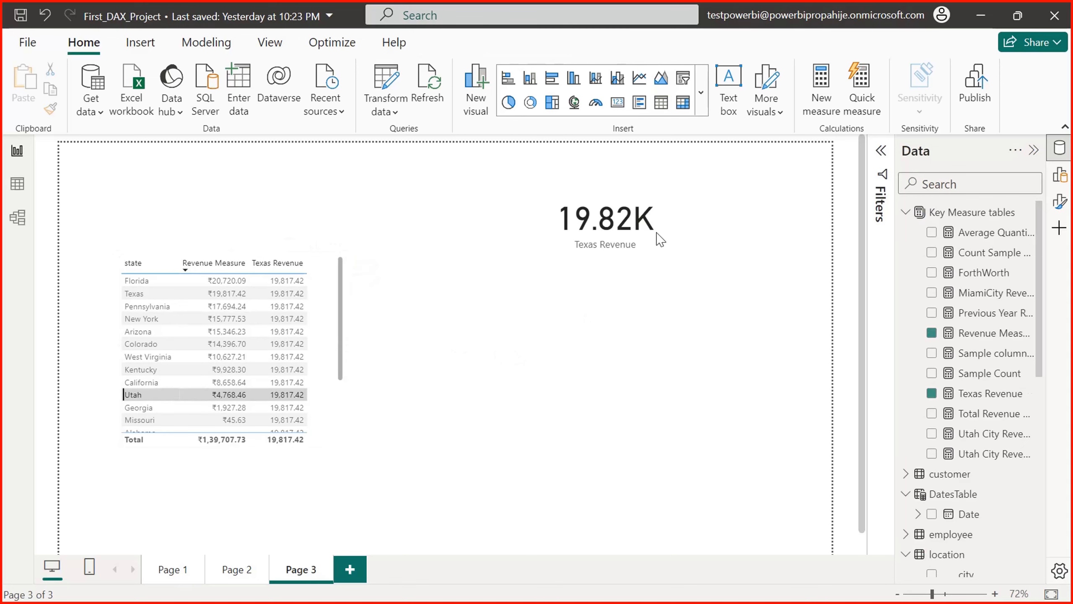
Step: Reopen the Texas Revenue formula and delete the location[state] ="Texas" argument from CALCULATE
{"action": "left_click", "coordinate": [656, 232]}
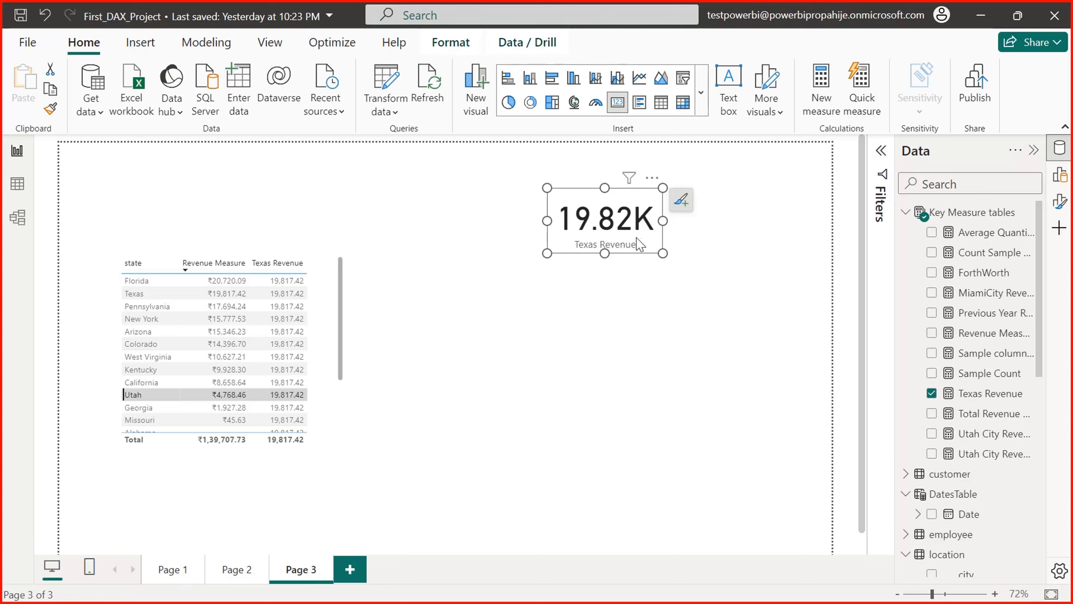
{"action": "left_click", "coordinate": [989, 394]}
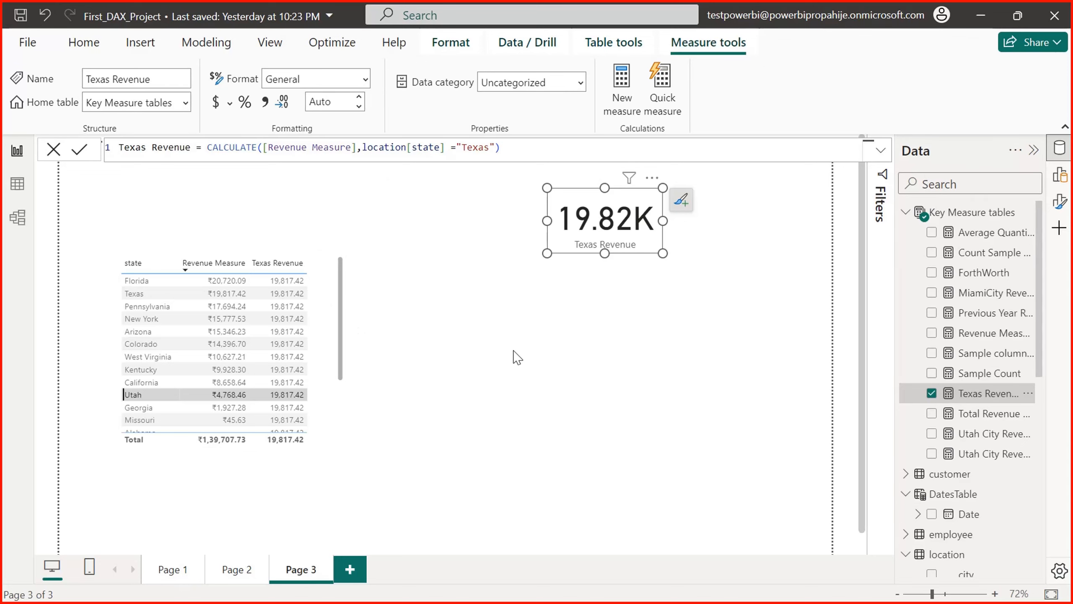
{"action": "left_click_drag", "start_coordinate": [362, 148], "coordinate": [491, 147]}
{"action": "left_click", "coordinate": [490, 146]}
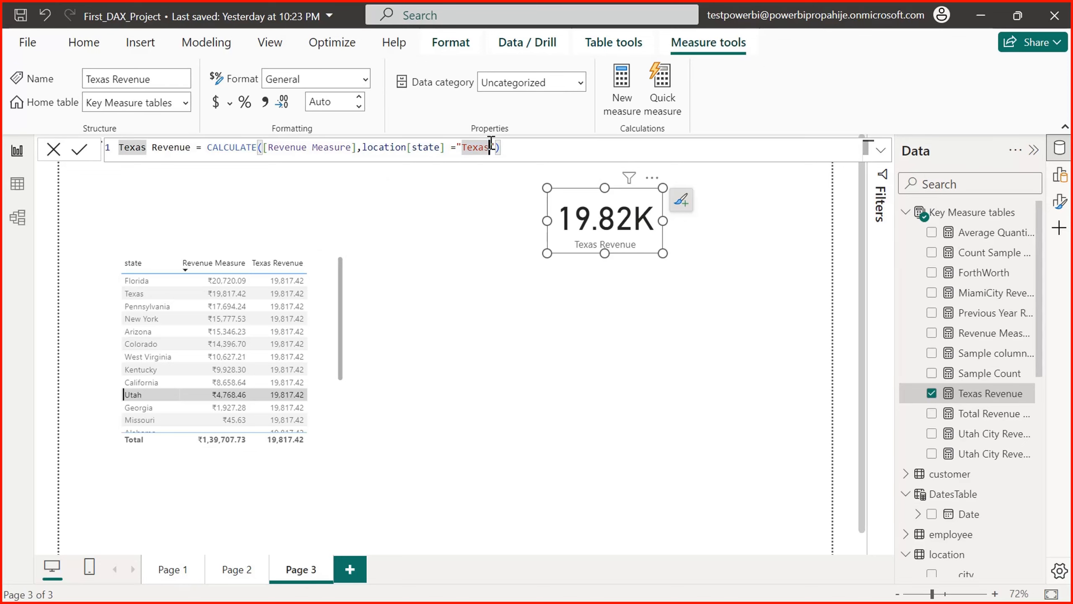
{"action": "key", "text": "Right"}
{"action": "key", "text": "shift+Left"}
{"action": "key", "text": "shift+Left"}
{"action": "key", "text": "shift+Left"}
{"action": "key", "text": "shift+Left"}
{"action": "key", "text": "shift+Left"}
{"action": "key", "text": "shift+Left"}
{"action": "key", "text": "shift+Left"}
{"action": "key", "text": "shift+Left"}
{"action": "key", "text": "shift+Left"}
{"action": "key", "text": "shift+Left"}
{"action": "key", "text": "shift+Left"}
{"action": "key", "text": "shift+Left"}
{"action": "key", "text": "shift+Left"}
{"action": "key", "text": "shift+Left"}
{"action": "key", "text": "shift+Left"}
{"action": "key", "text": "shift+Left"}
{"action": "key", "text": "shift+Left"}
{"action": "key", "text": "shift+Left"}
{"action": "key", "text": "shift+Left"}
{"action": "key", "text": "shift+Left"}
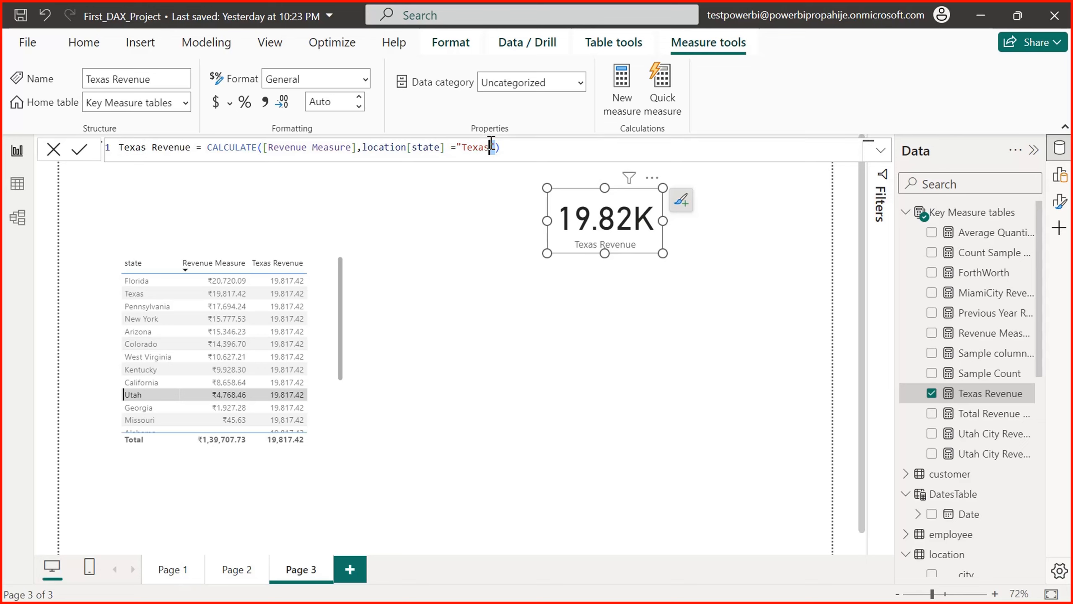
{"action": "key", "text": "Left"}
{"action": "key", "text": "shift+Right"}
{"action": "key", "text": "shift+Right"}
{"action": "key", "text": "shift+Right"}
{"action": "key", "text": "shift+Right"}
{"action": "key", "text": "shift+Right"}
{"action": "key", "text": "shift+Right"}
{"action": "key", "text": "shift+Right"}
{"action": "key", "text": "shift+Right"}
{"action": "key", "text": "shift+Right"}
{"action": "key", "text": "shift+Right"}
{"action": "key", "text": "shift+Right"}
{"action": "key", "text": "shift+Right"}
{"action": "key", "text": "shift+Right"}
{"action": "key", "text": "shift+Right"}
{"action": "key", "text": "shift+Right"}
{"action": "key", "text": "shift+Right"}
{"action": "key", "text": "shift+Right"}
{"action": "key", "text": "shift+Right"}
{"action": "key", "text": "shift+Right"}
{"action": "key", "text": "shift+Right"}
{"action": "key", "text": "shift+Right"}
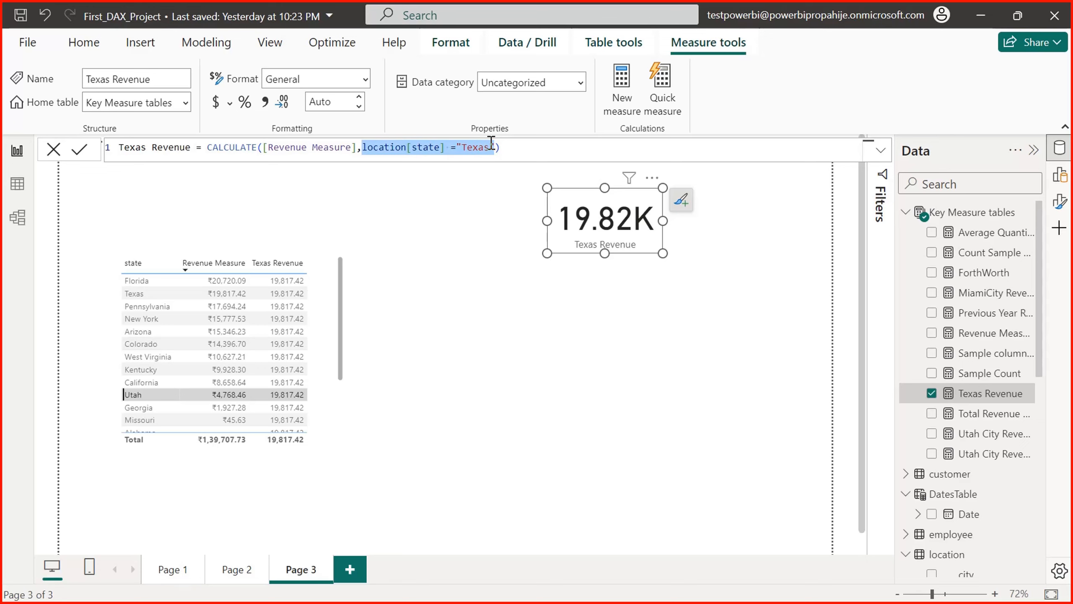
{"action": "key", "text": "BackSpace"}
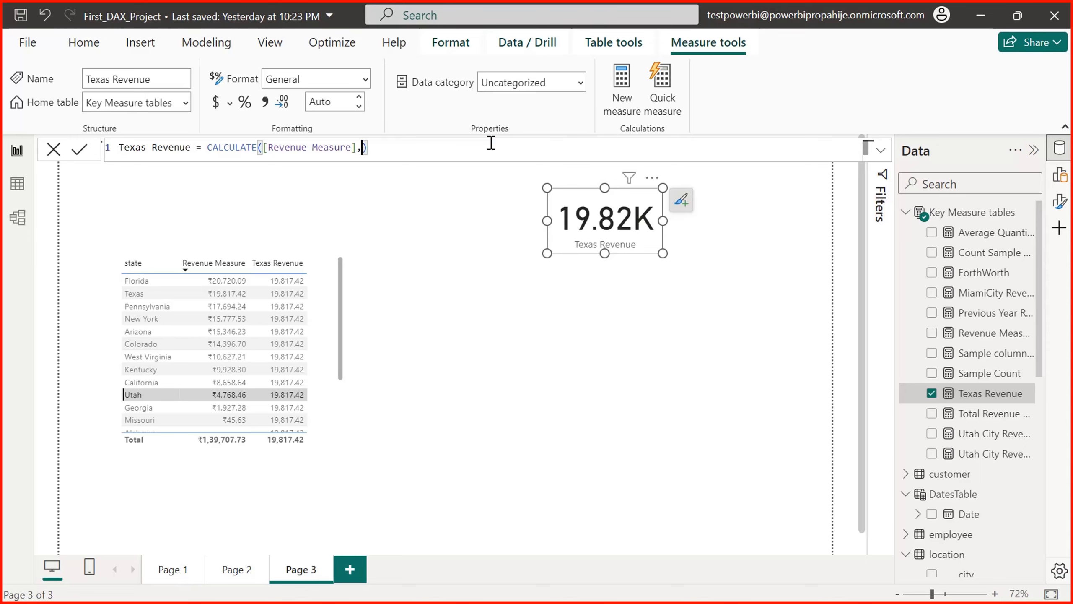
Step: Insert the FILTER function as CALCULATE's filter argument, with location as its table
{"action": "type", "text": "filte"}
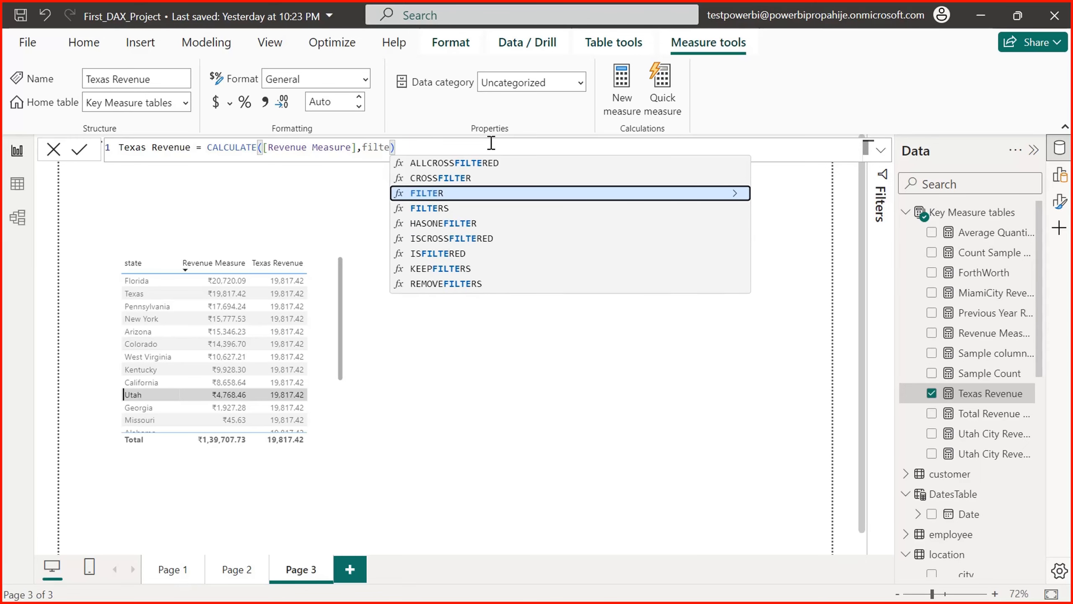
{"action": "key", "text": "Tab"}
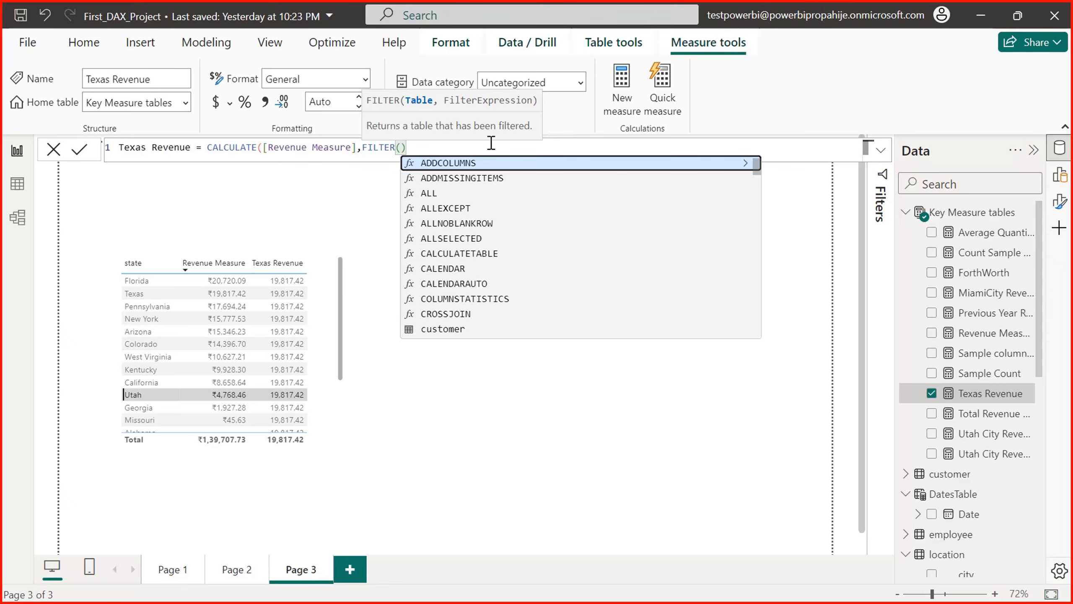
{"action": "type", "text": "loca"}
{"action": "key", "text": "Tab"}
{"action": "type", "text": ","}
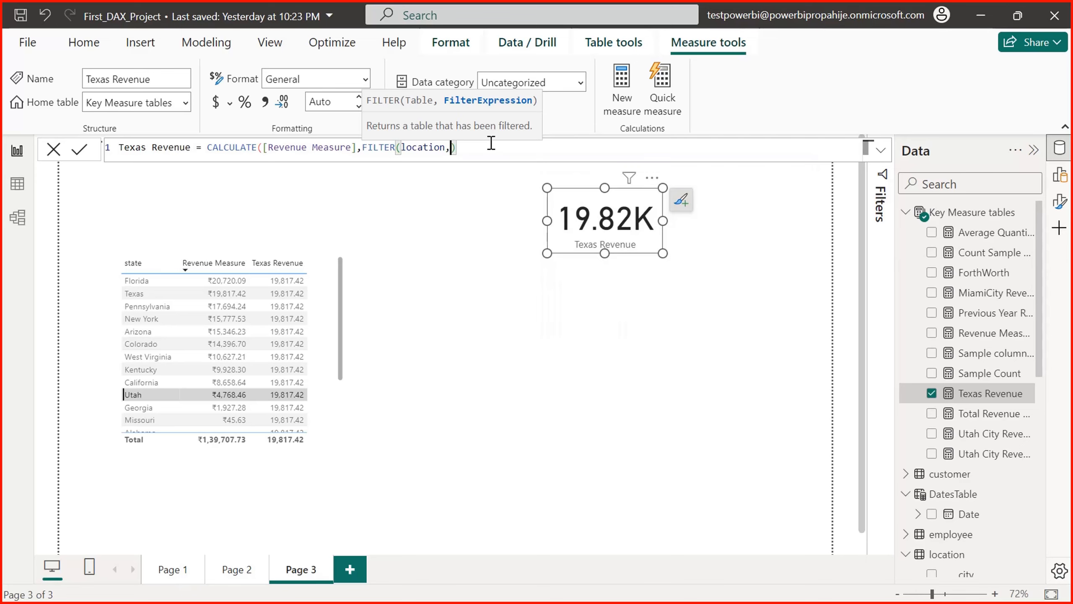
Step: Complete the FILTER expression with [state]="Texas", commit the measure, and clear the Utah row selection in the state table
{"action": "type", "text": "[state"}
{"action": "key", "text": "Tab"}
{"action": "type", "text": "='"}
{"action": "key", "text": "BackSpace"}
{"action": "type", "text": "\"Pexas\""}
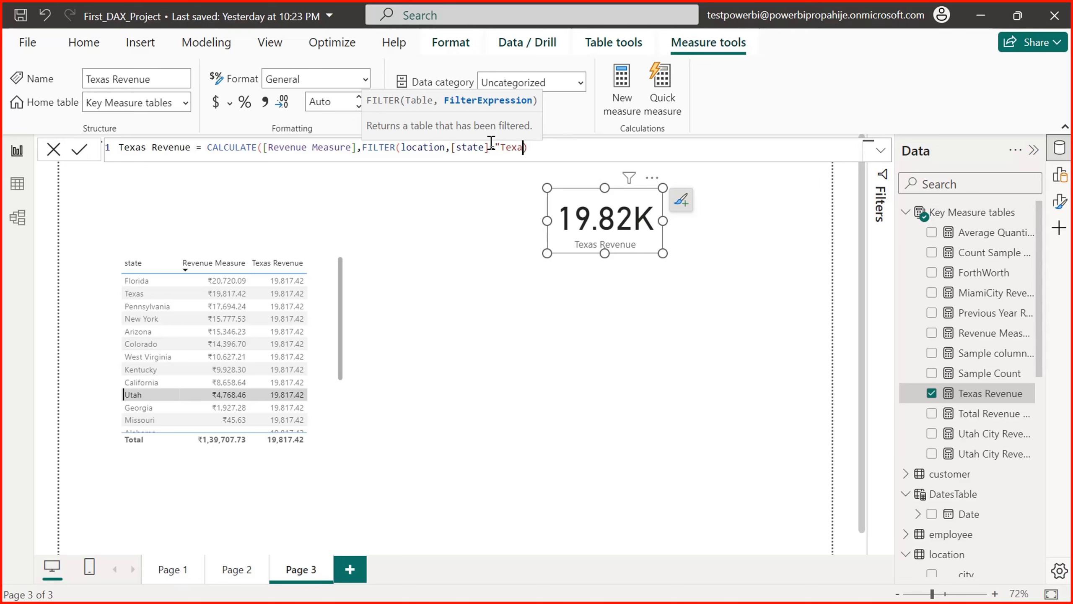
{"action": "key", "text": "Return"}
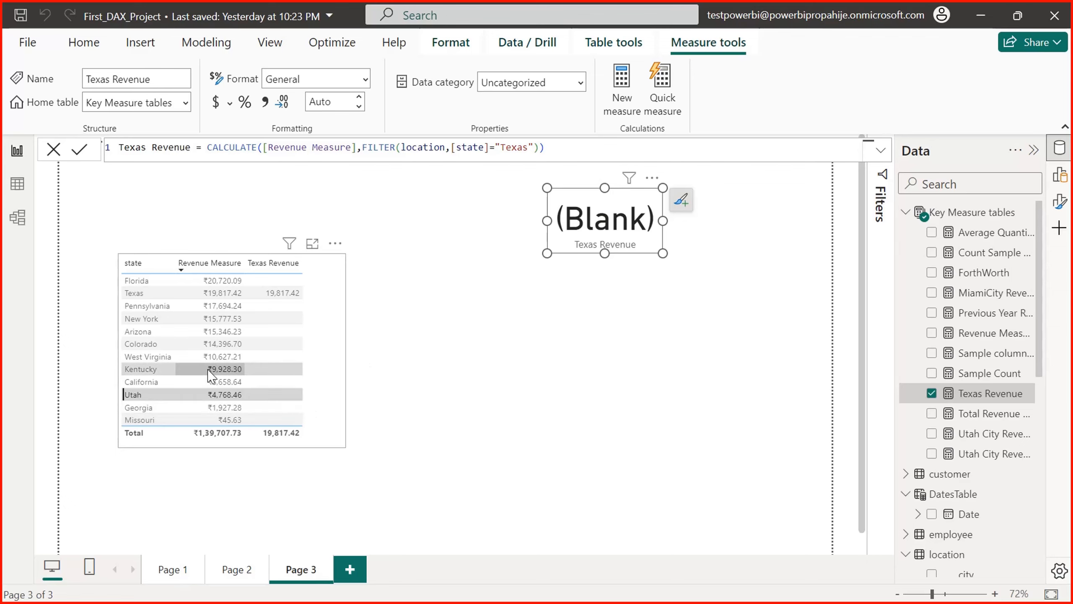
{"action": "left_click", "coordinate": [272, 294]}
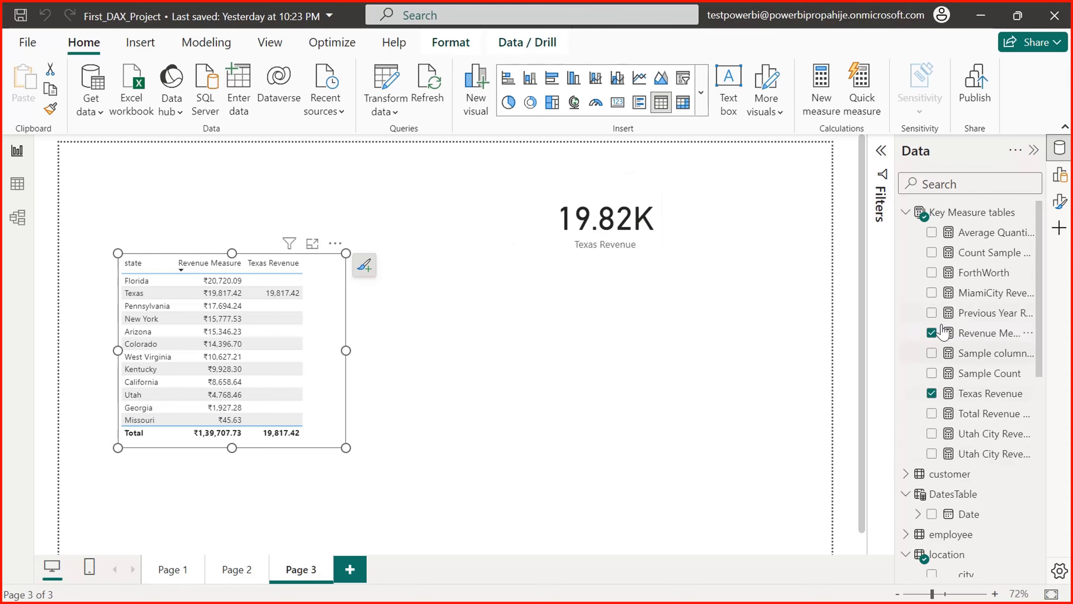
Step: Review the Revenue Measure formula and the FILTER function with its location and state arguments in the Texas Revenue formula
{"action": "left_click", "coordinate": [981, 333]}
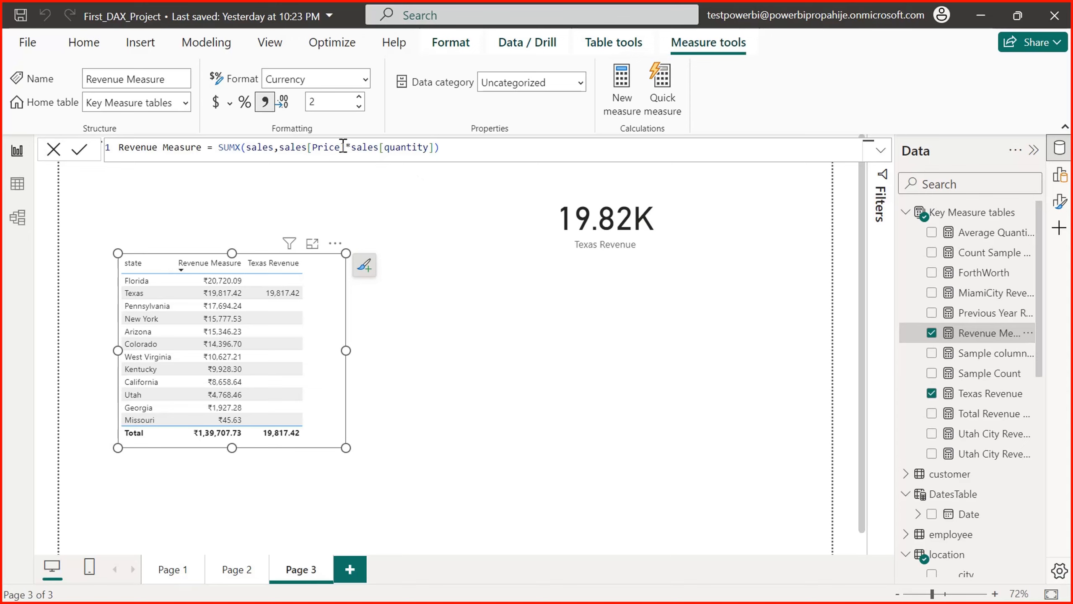
{"action": "left_click", "coordinate": [984, 400]}
{"action": "left_click_drag", "start_coordinate": [363, 147], "coordinate": [540, 148]}
{"action": "left_click", "coordinate": [535, 147]}
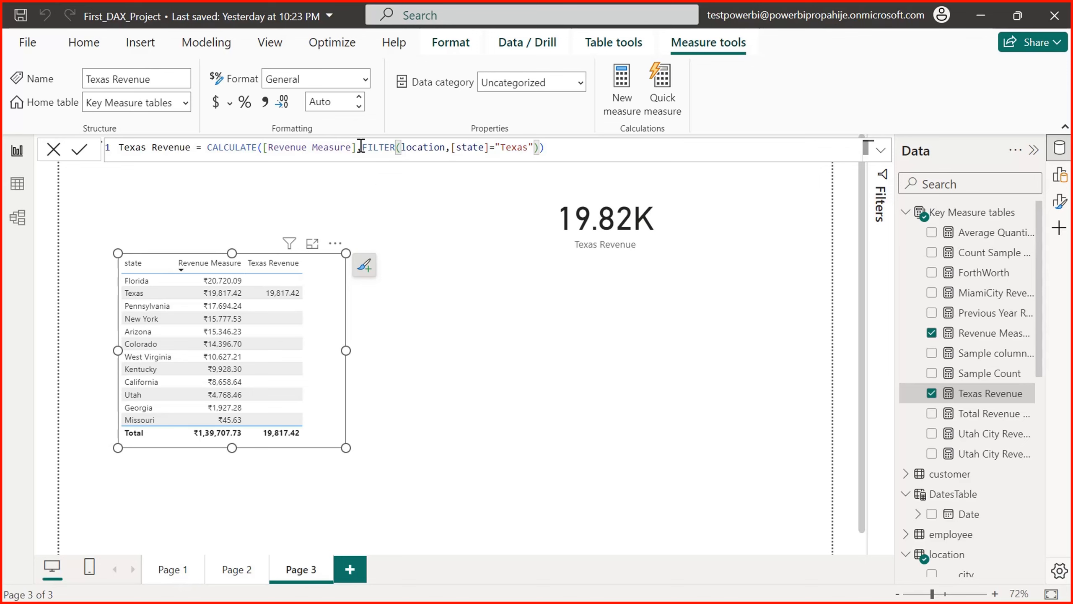
{"action": "left_click_drag", "start_coordinate": [364, 147], "coordinate": [400, 148]}
{"action": "left_click", "coordinate": [400, 148]}
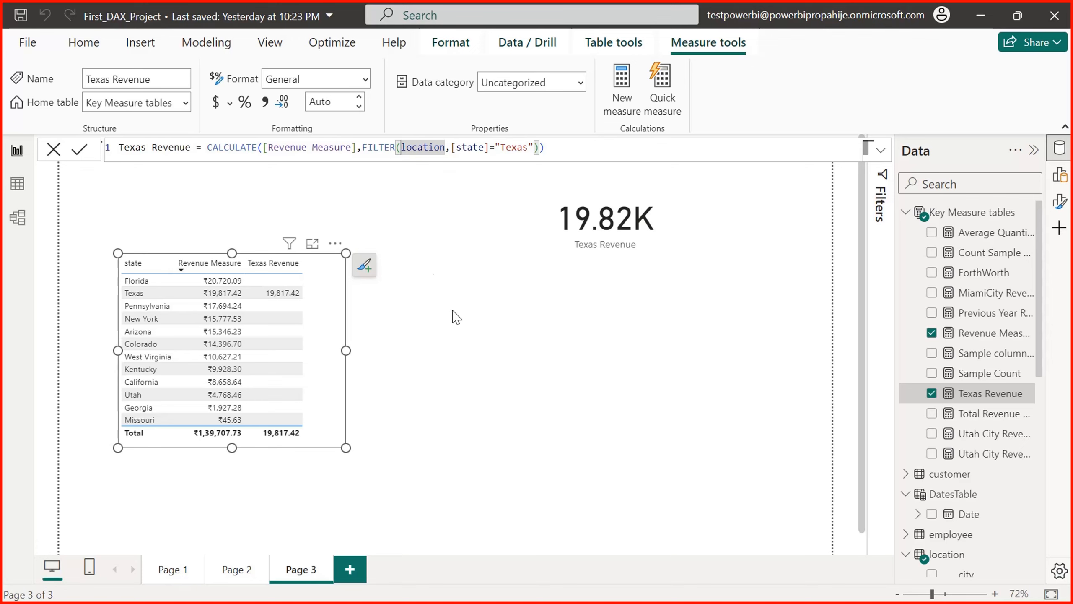
{"action": "double_click", "coordinate": [465, 148]}
{"action": "left_click", "coordinate": [407, 149]}
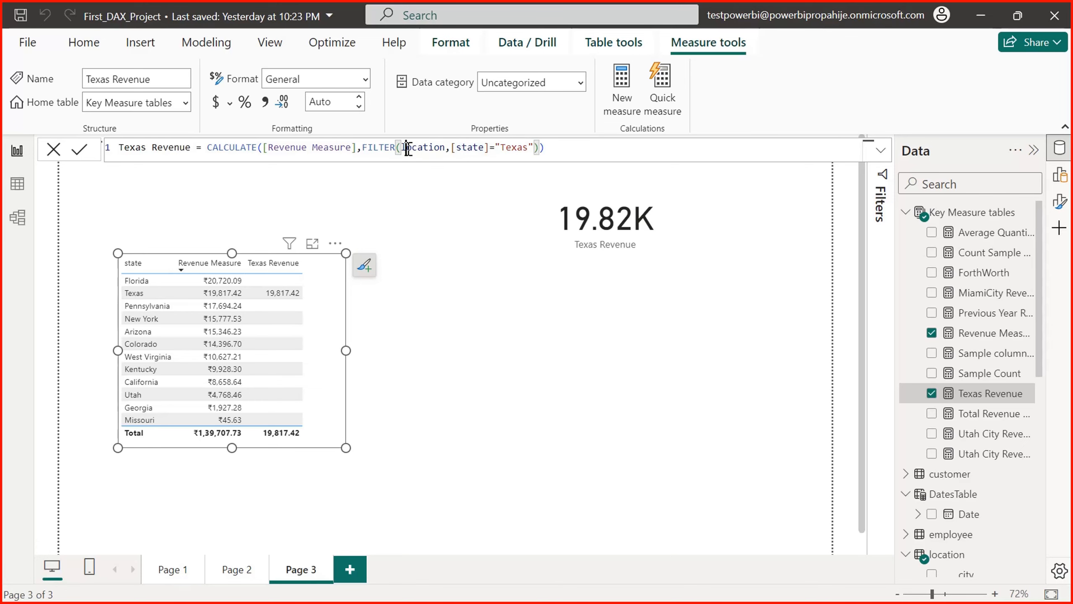
{"action": "double_click", "coordinate": [407, 149]}
{"action": "double_click", "coordinate": [392, 148]}
{"action": "left_click", "coordinate": [392, 148]}
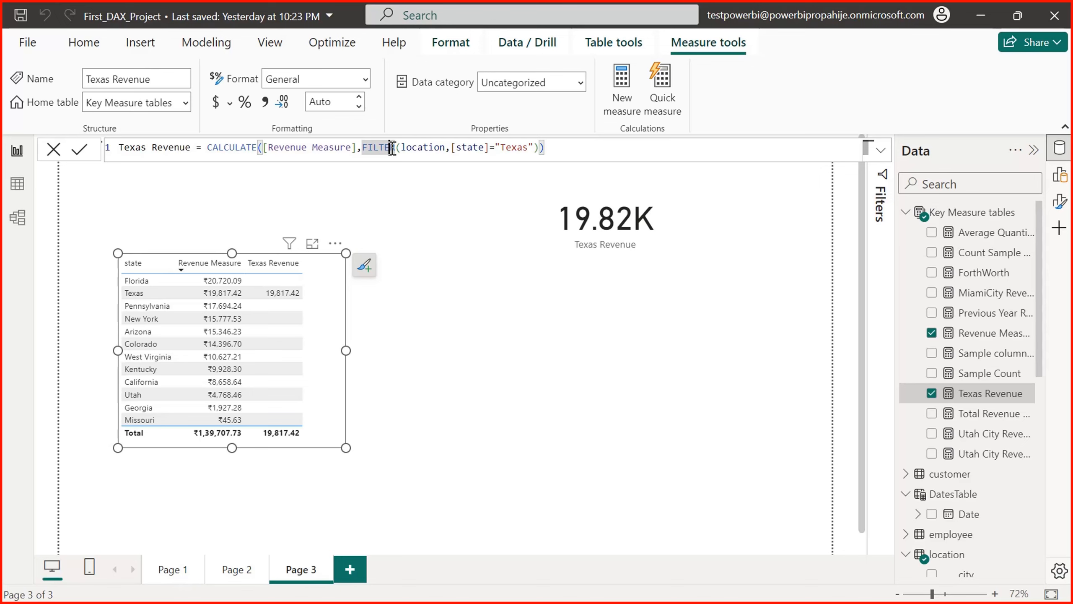
{"action": "left_click", "coordinate": [403, 148]}
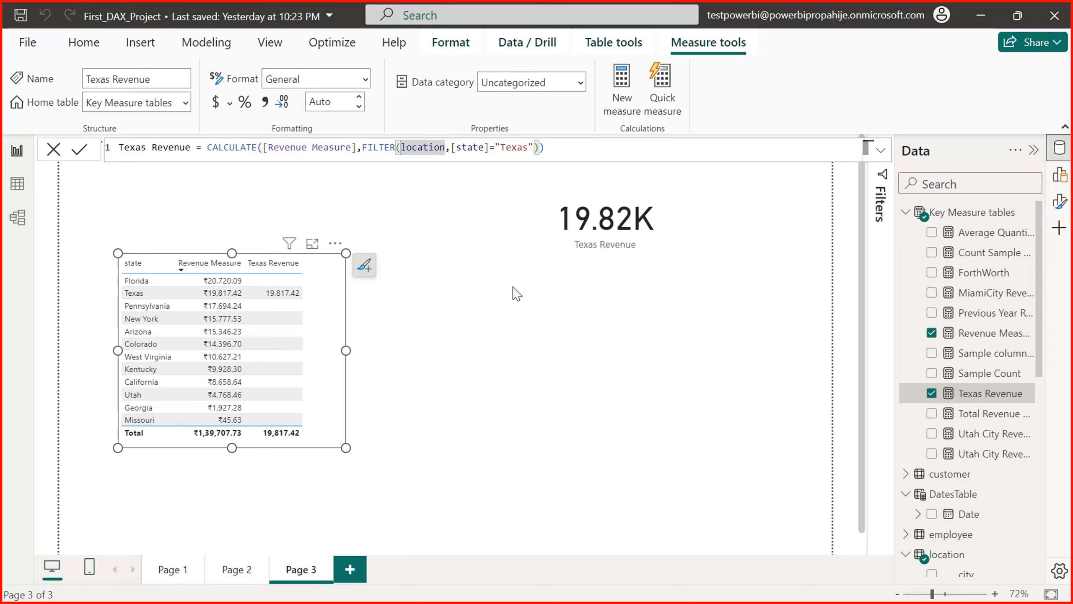
Step: Create a new calculated table named ProductSample and start its expression with the FILTER function
{"action": "left_click", "coordinate": [1039, 389]}
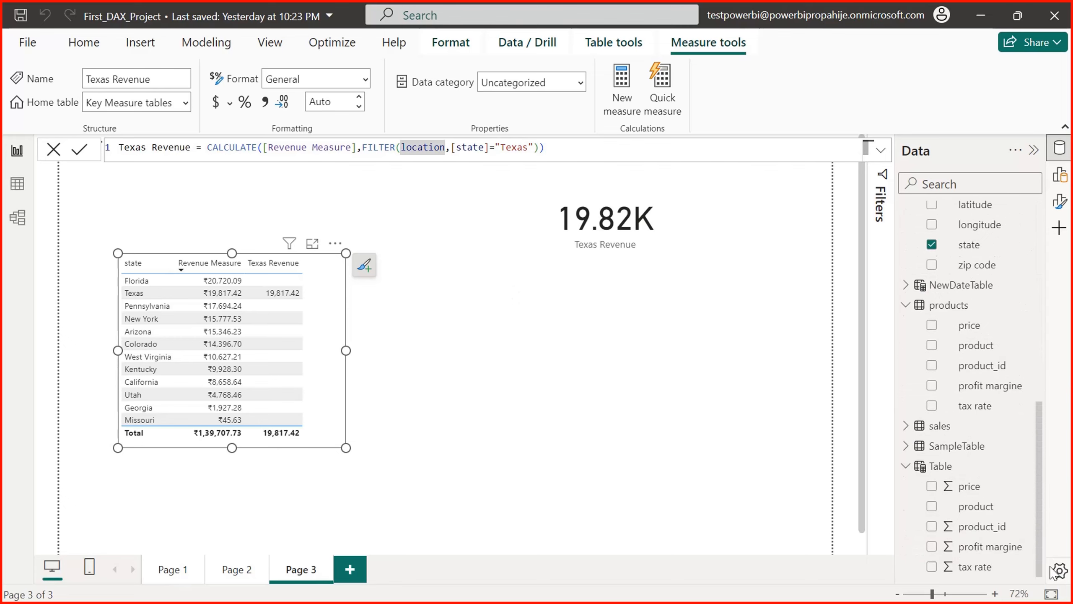
{"action": "left_click", "coordinate": [935, 468]}
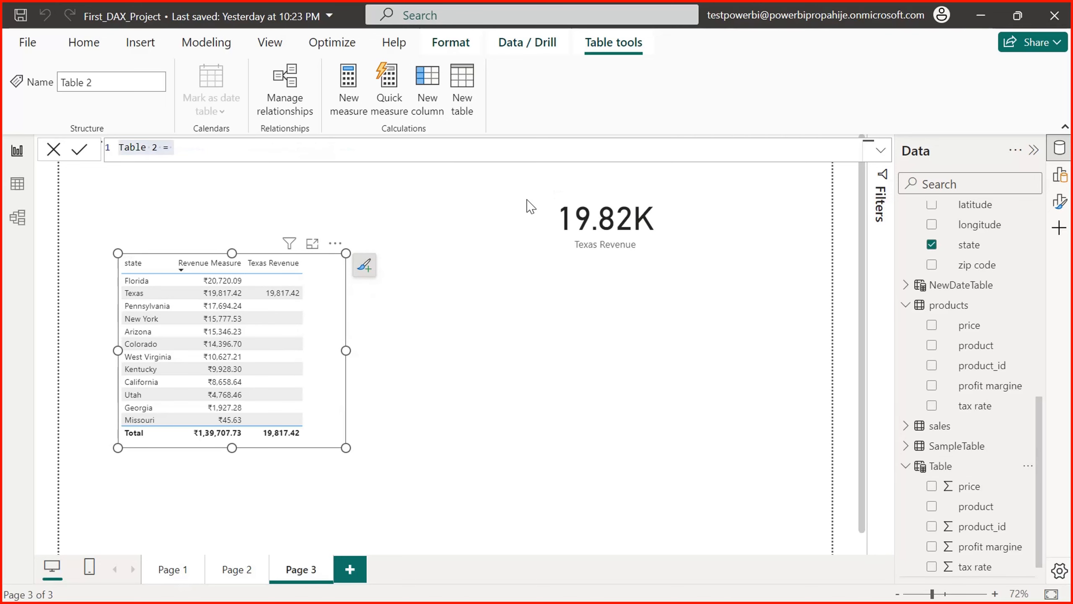
{"action": "left_click", "coordinate": [159, 147]}
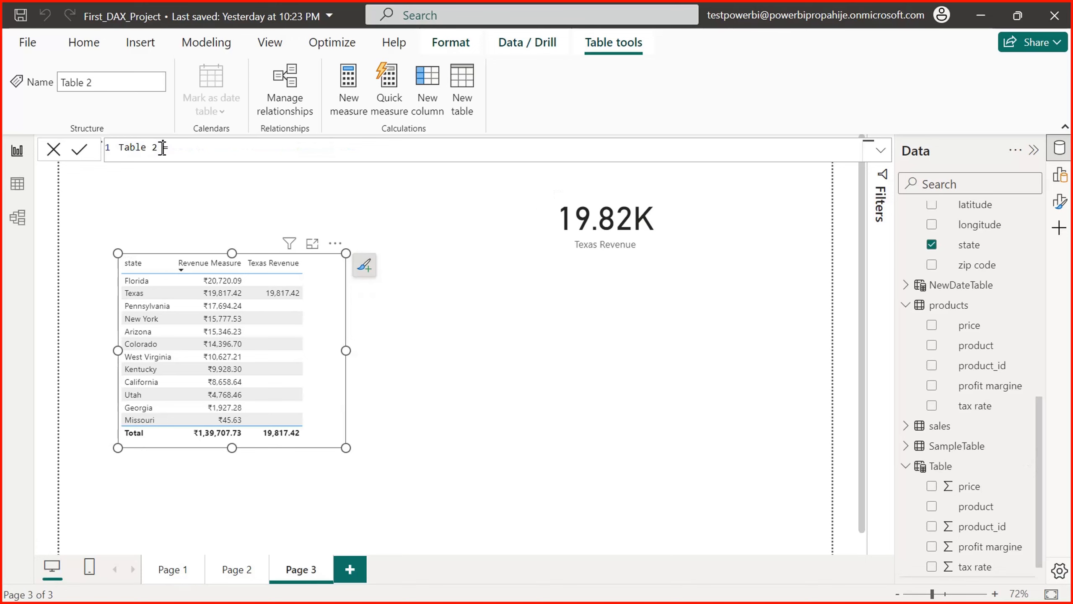
{"action": "key", "text": "shift+Home"}
{"action": "key", "text": "BackSpace"}
{"action": "type", "text": "Prodc"}
{"action": "key", "text": "BackSpace"}
{"action": "type", "text": "uctSample = FILTER"}
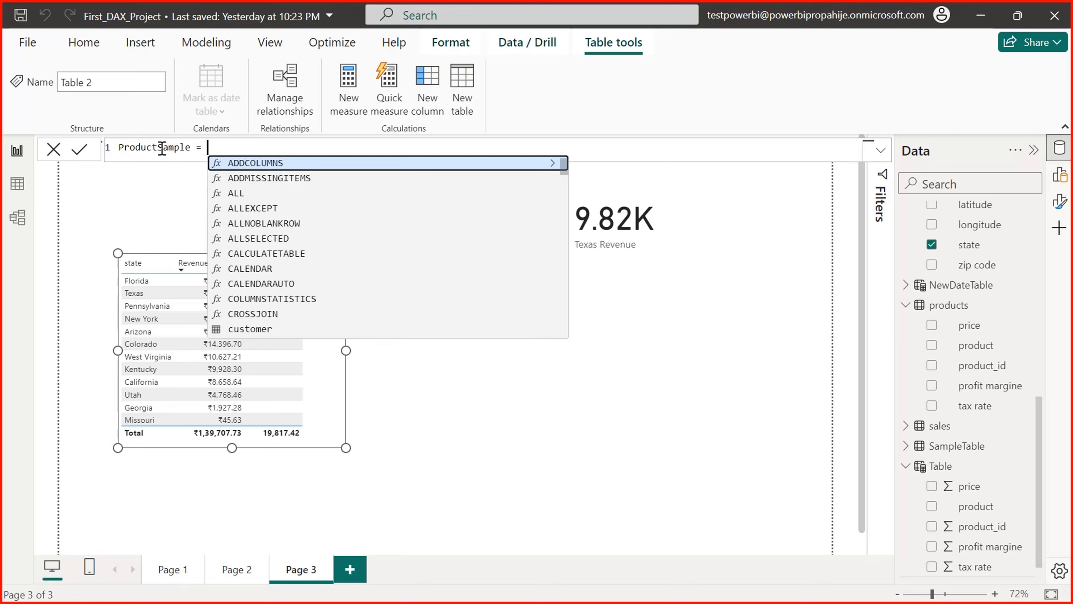
{"action": "type", "text": "("}
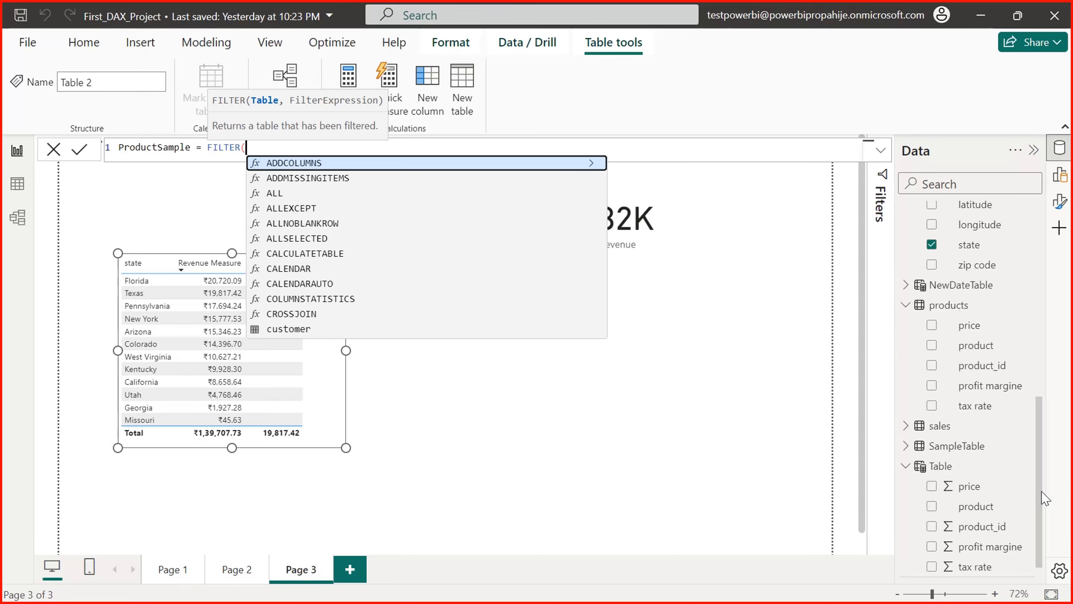
Step: Set products as FILTER's table and start the filter expression with the products[price] column
{"action": "scroll", "coordinate": [1043, 499], "scroll_direction": "down", "scroll_amount": 1}
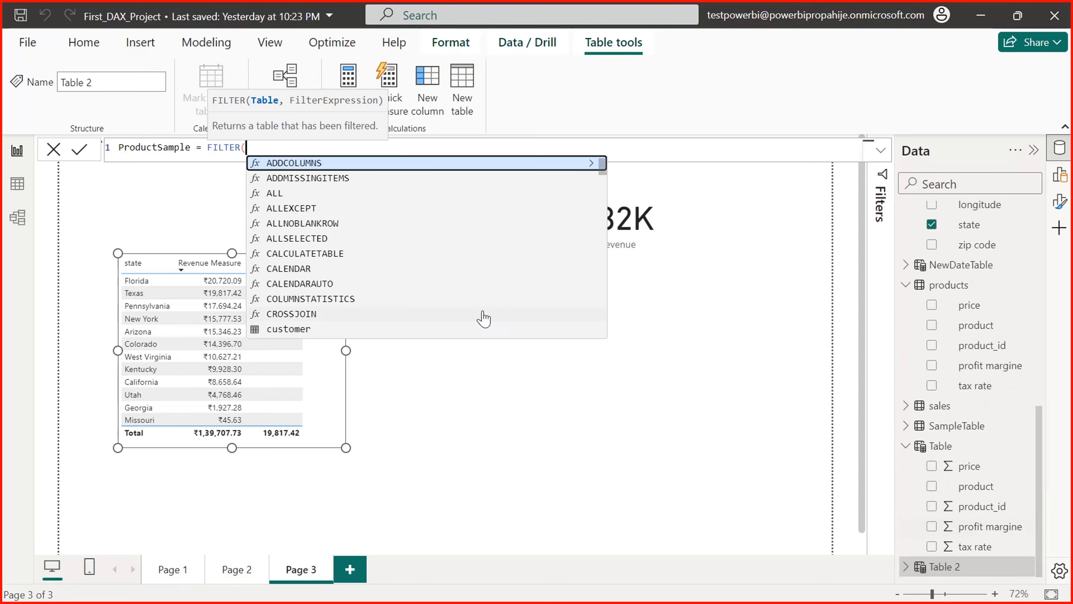
{"action": "type", "text": "prod"}
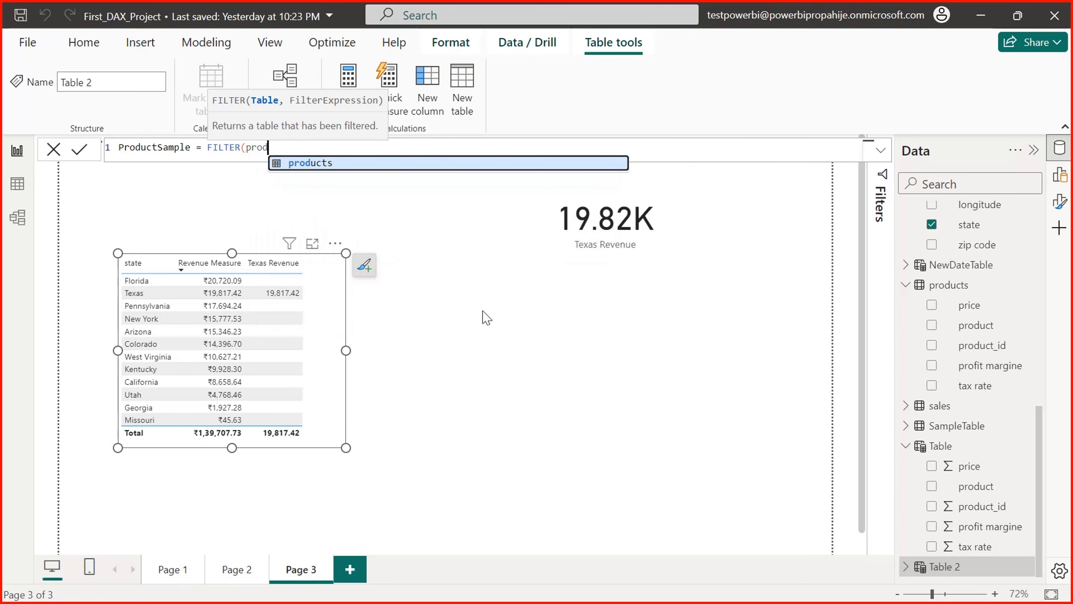
{"action": "key", "text": "Tab"}
{"action": "type", "text": ","}
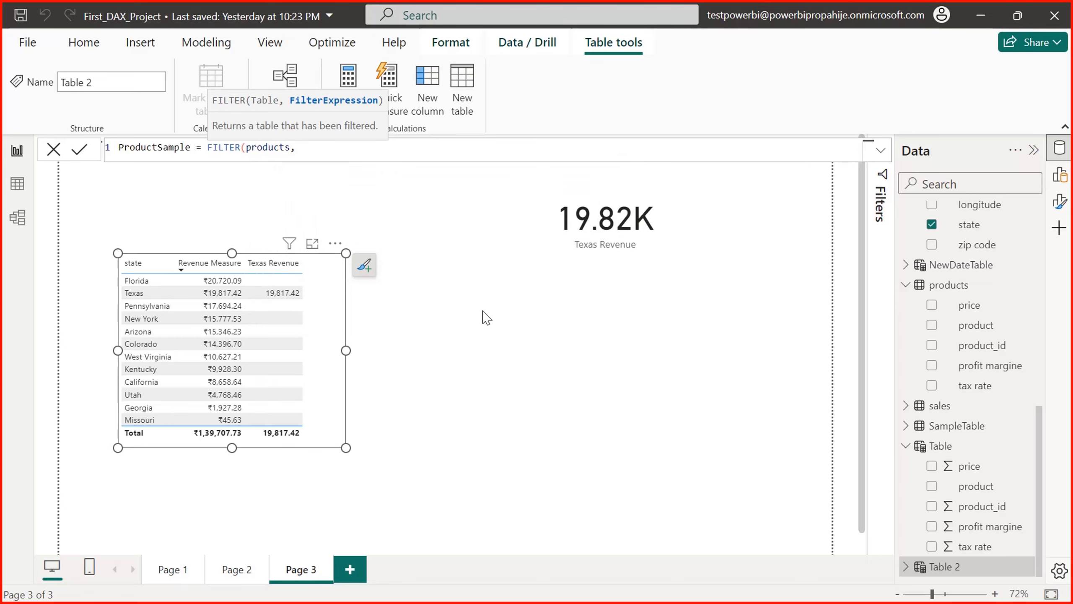
{"action": "type", "text": "price"}
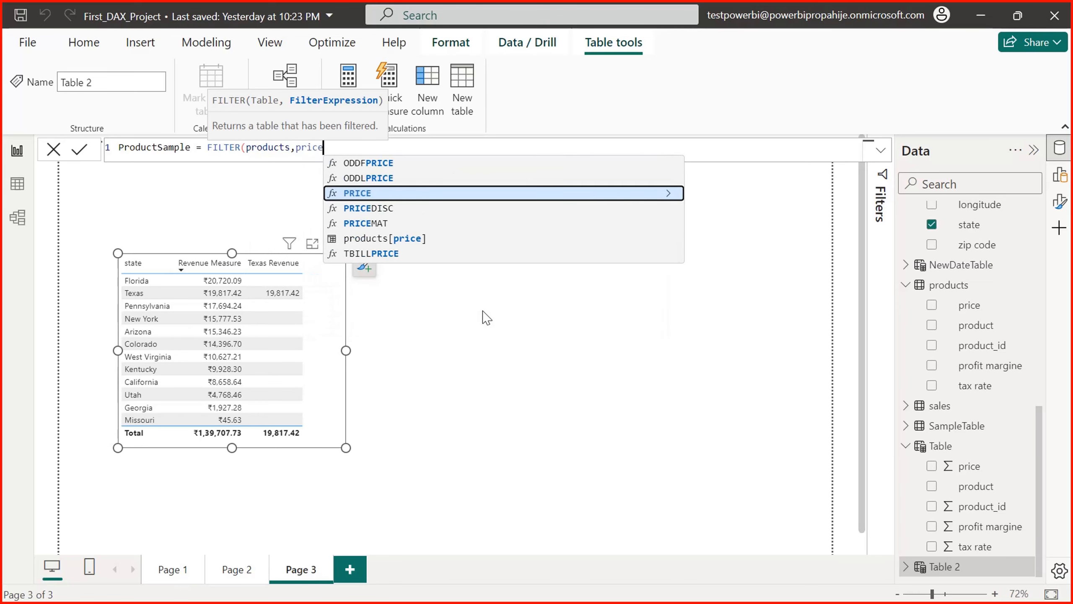
{"action": "key", "text": "Down"}
{"action": "key", "text": "Down"}
{"action": "key", "text": "Down"}
{"action": "key", "text": "Down"}
{"action": "key", "text": "Up"}
{"action": "key", "text": "Tab"}
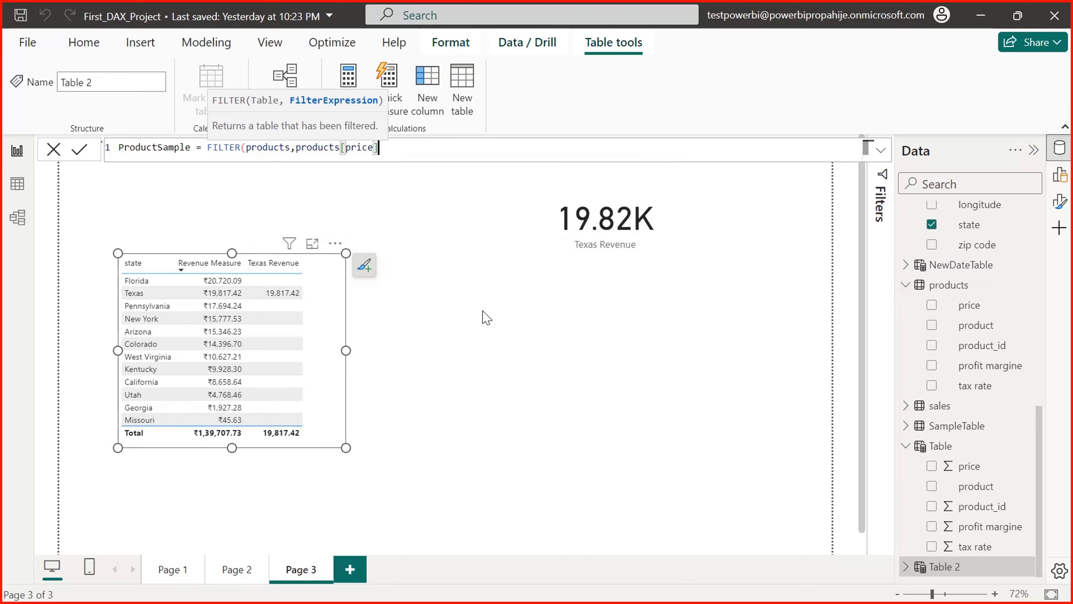
Step: Complete the filter expression with > 5, close the FILTER function, and commit the ProductSample table
{"action": "type", "text": ">6"}
{"action": "key", "text": "BackSpace"}
{"action": "type", "text": "5"}
{"action": "key", "text": "End"}
{"action": "type", "text": ")"}
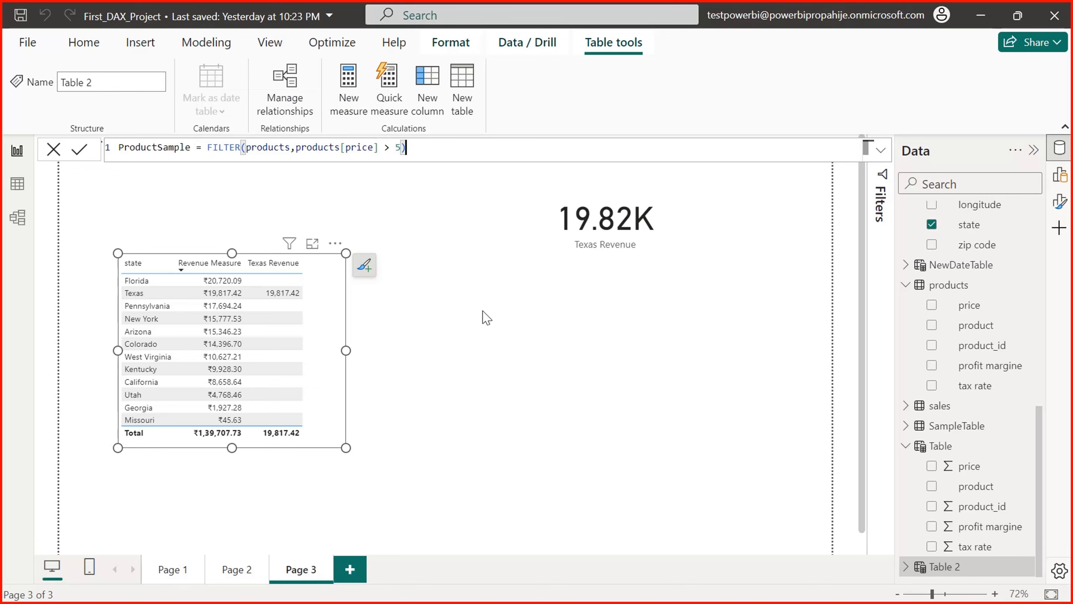
{"action": "key", "text": "Return"}
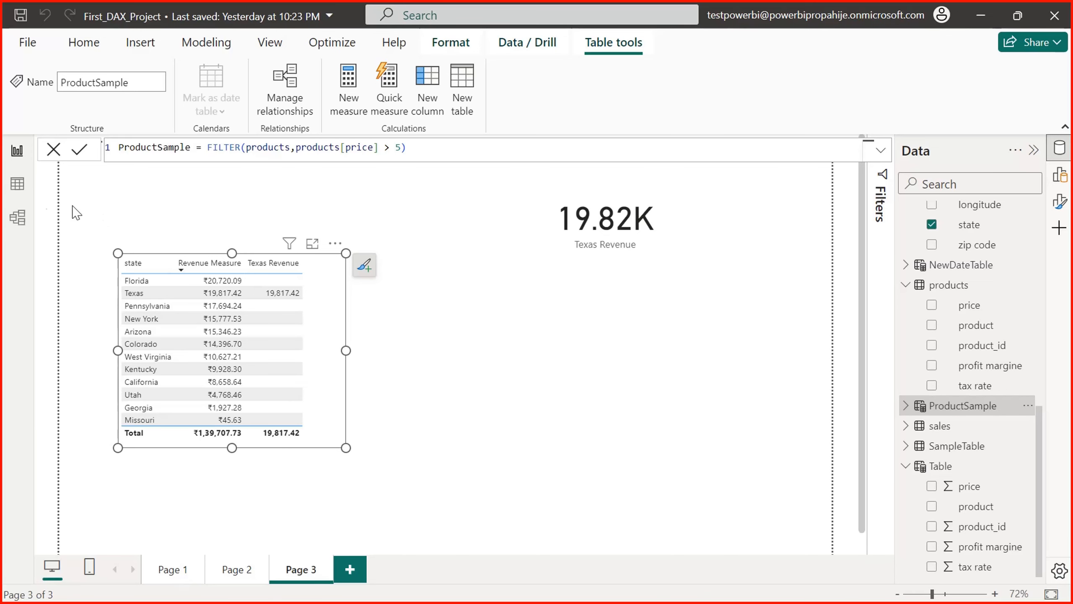
Step: Compare the rows and price condition of ProductSample with the source products table in the Table view
{"action": "left_click", "coordinate": [17, 186]}
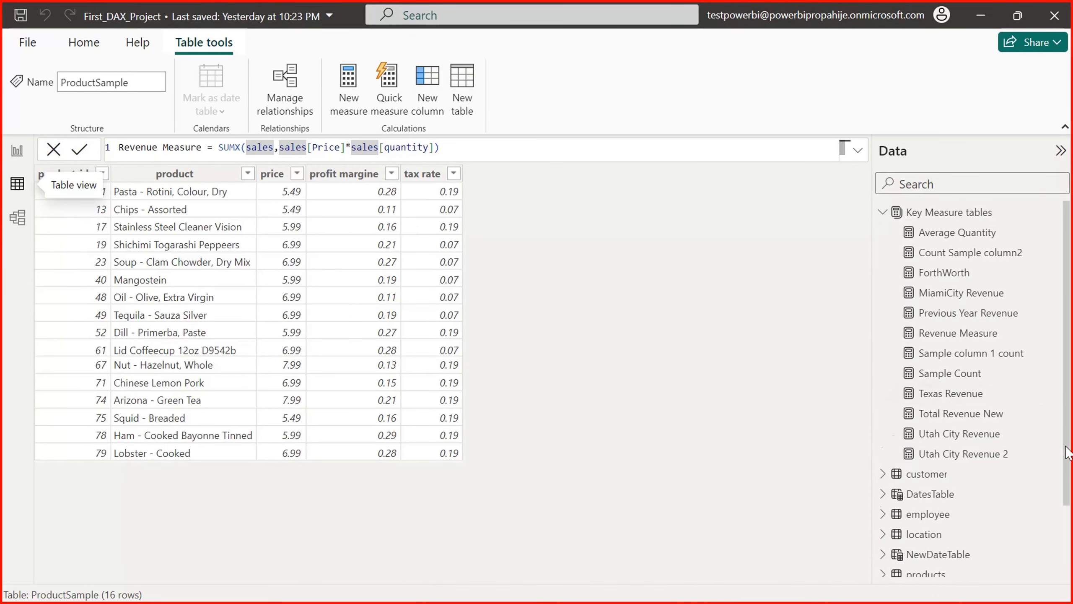
{"action": "left_click_drag", "start_coordinate": [1067, 449], "coordinate": [1072, 567]}
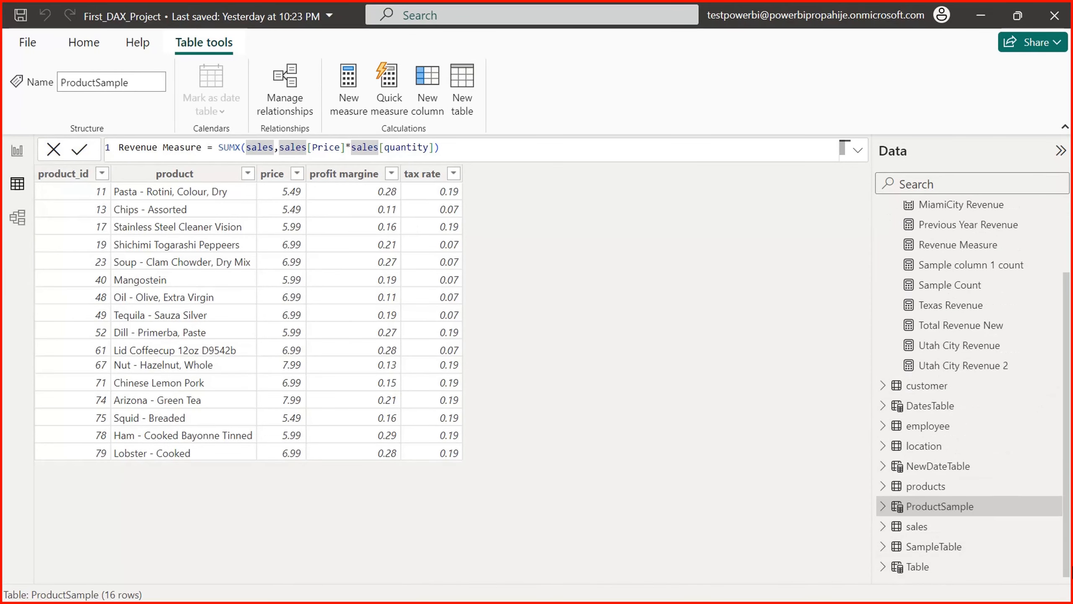
{"action": "left_click", "coordinate": [935, 504]}
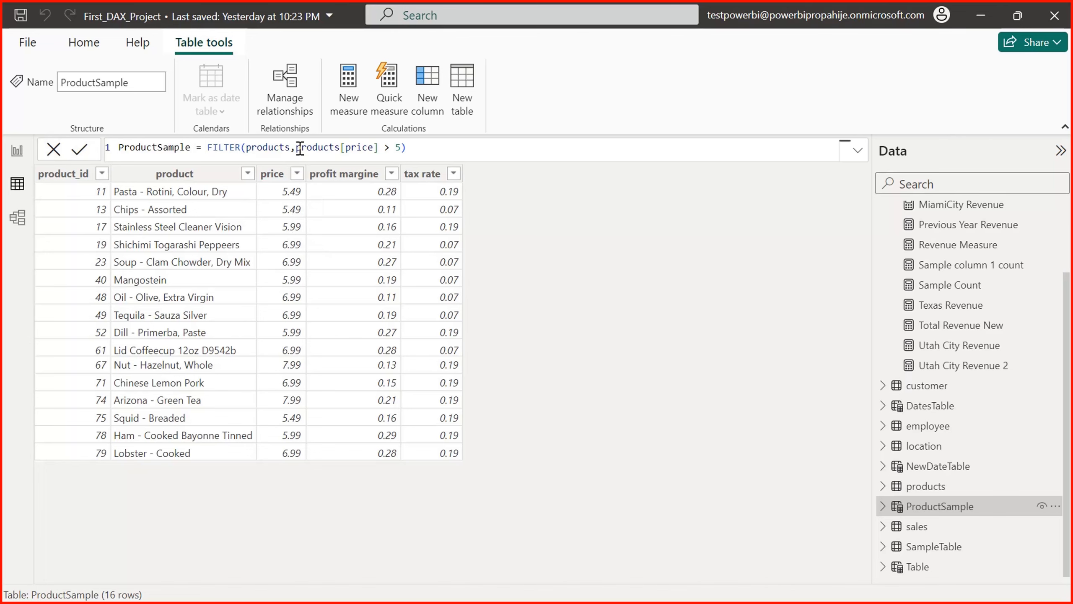
{"action": "left_click_drag", "start_coordinate": [297, 147], "coordinate": [399, 148]}
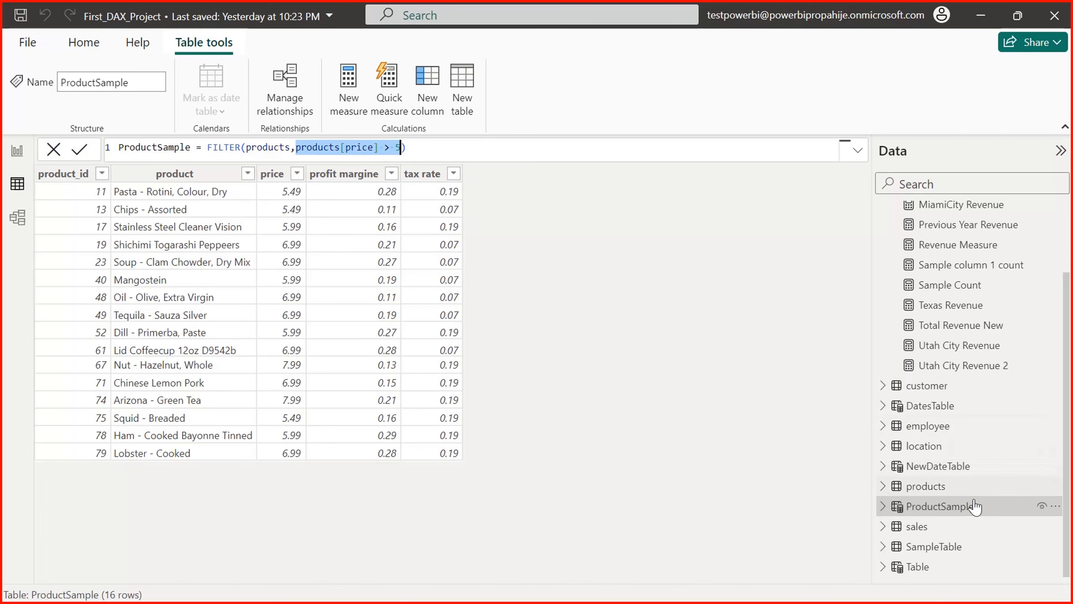
{"action": "left_click", "coordinate": [939, 493]}
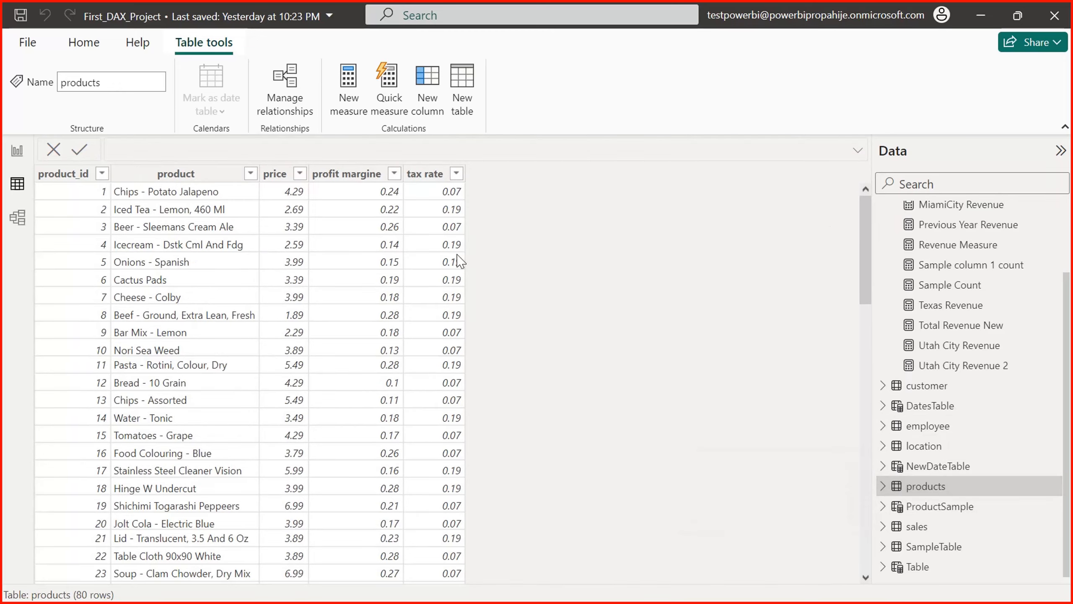
{"action": "mouse_move", "coordinate": [868, 231]}
{"action": "left_mouse_down"}
{"action": "mouse_move", "coordinate": [867, 498]}
{"action": "mouse_move", "coordinate": [867, 231]}
{"action": "left_mouse_up"}
{"action": "left_click", "coordinate": [967, 515]}
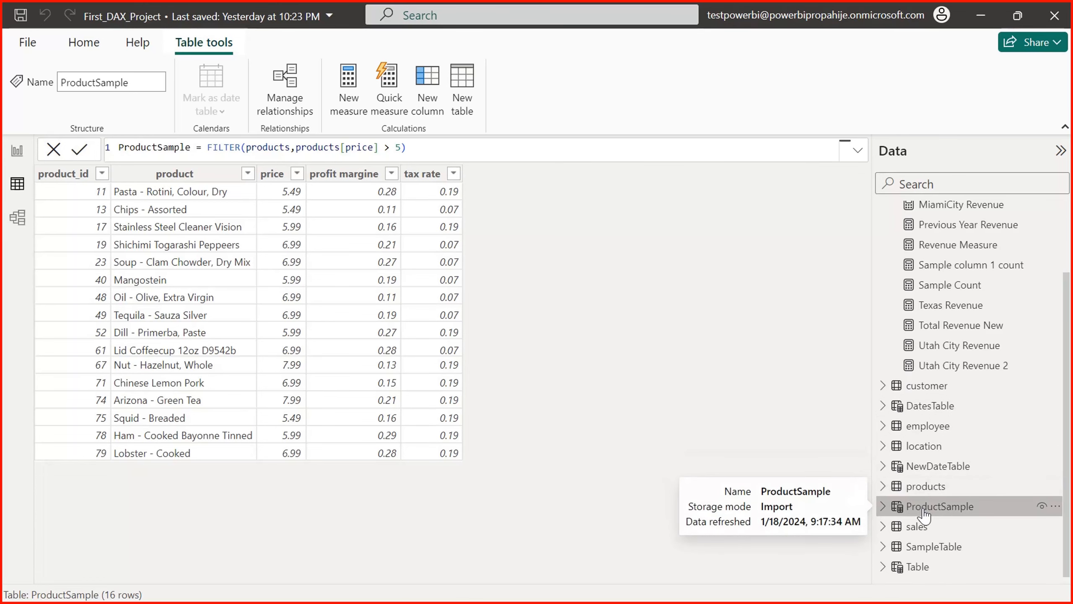
Step: Change the ProductSample price condition to > 6, commit it, and check the price and profit margine values
{"action": "left_click", "coordinate": [400, 147]}
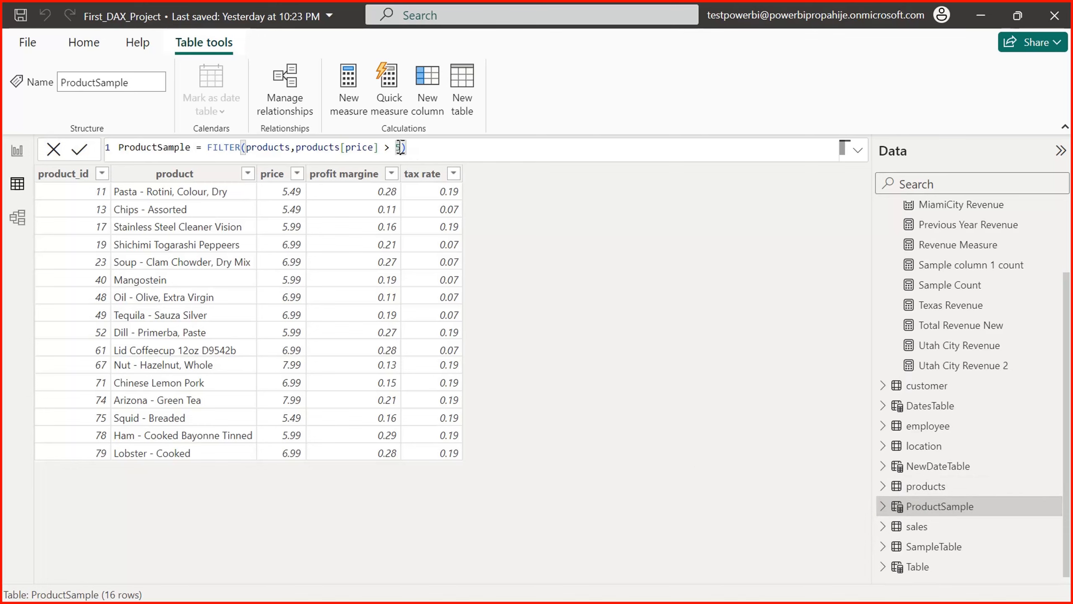
{"action": "type", "text": "6"}
{"action": "key", "text": "Return"}
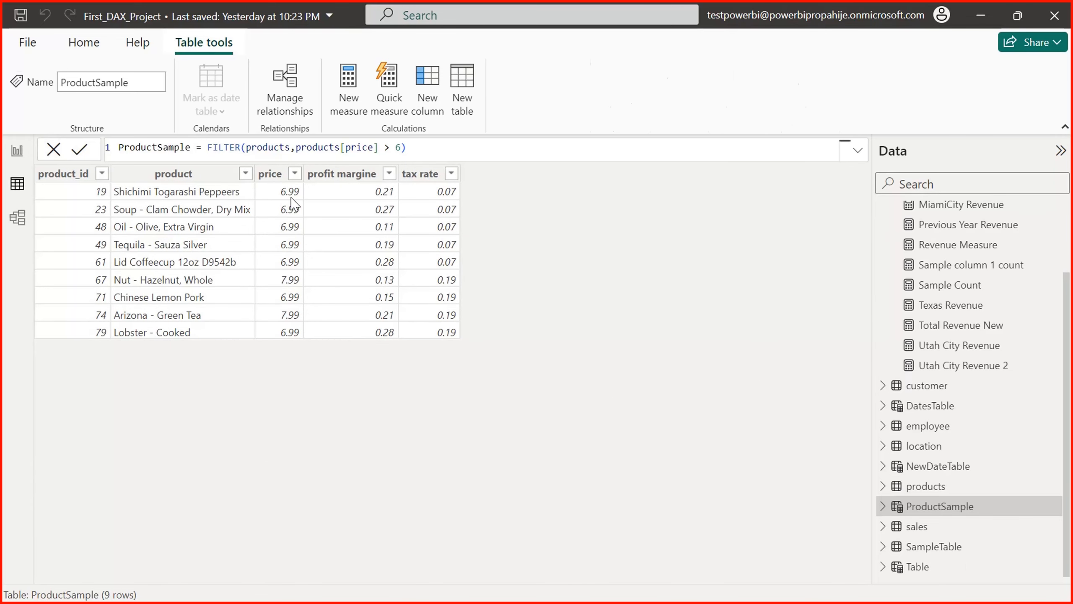
{"action": "left_click", "coordinate": [291, 202]}
{"action": "left_click", "coordinate": [357, 315]}
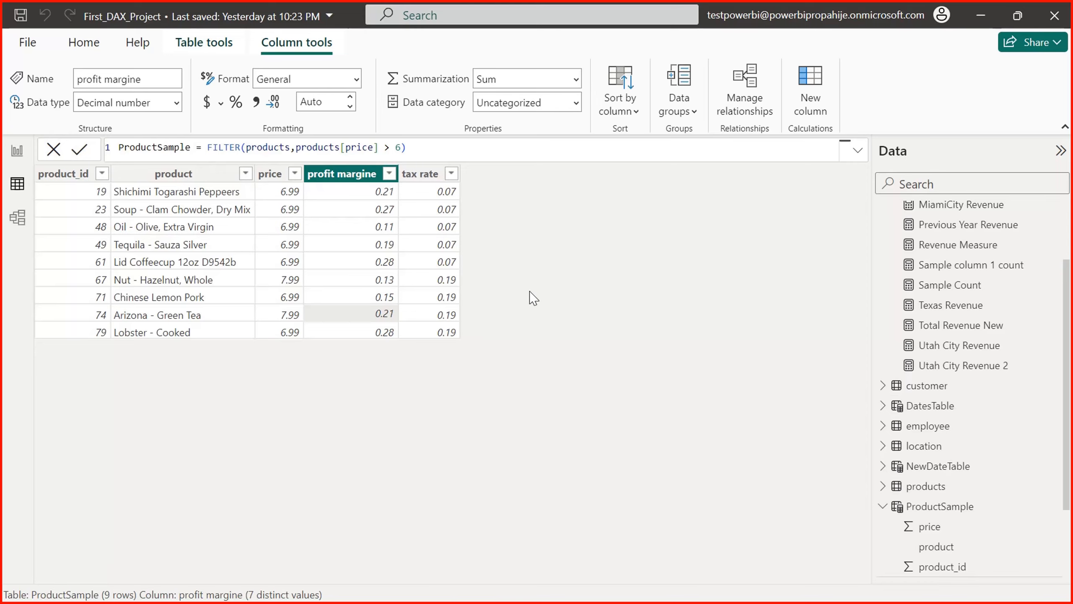
Step: Return to the report view, widen the state table, and check the Texas Revenue card for Kentucky and Texas
{"action": "left_click", "coordinate": [17, 151]}
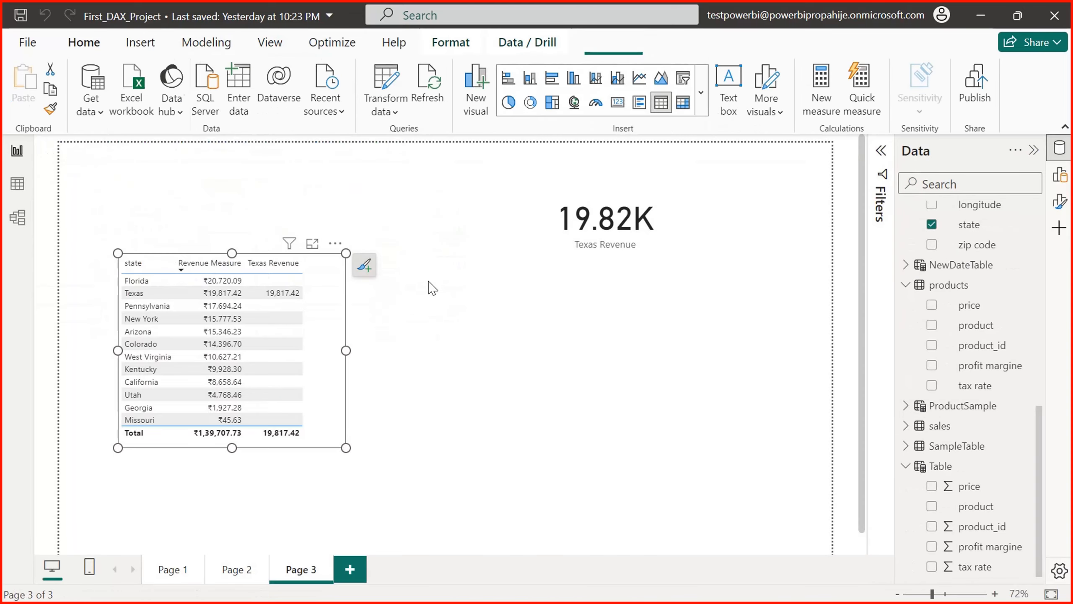
{"action": "left_click_drag", "start_coordinate": [345, 350], "coordinate": [381, 351]}
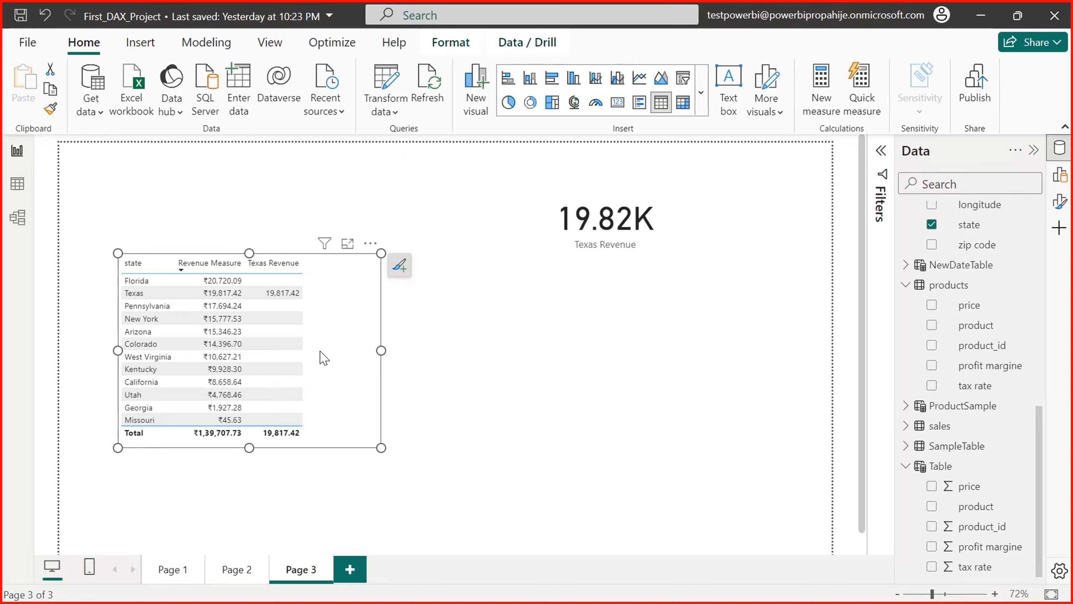
{"action": "left_click", "coordinate": [293, 368]}
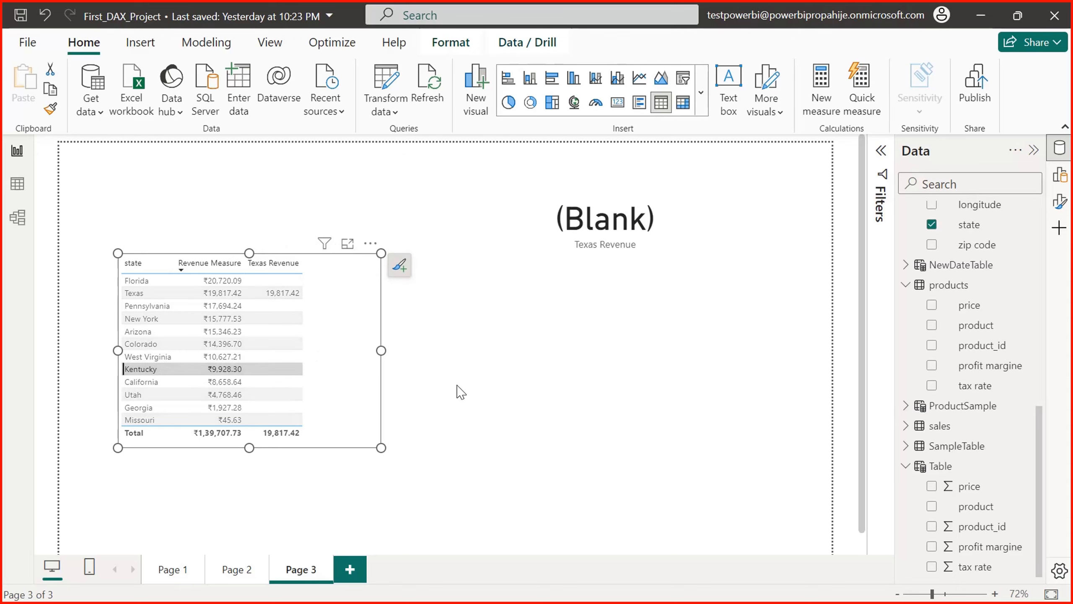
{"action": "left_click", "coordinate": [281, 292]}
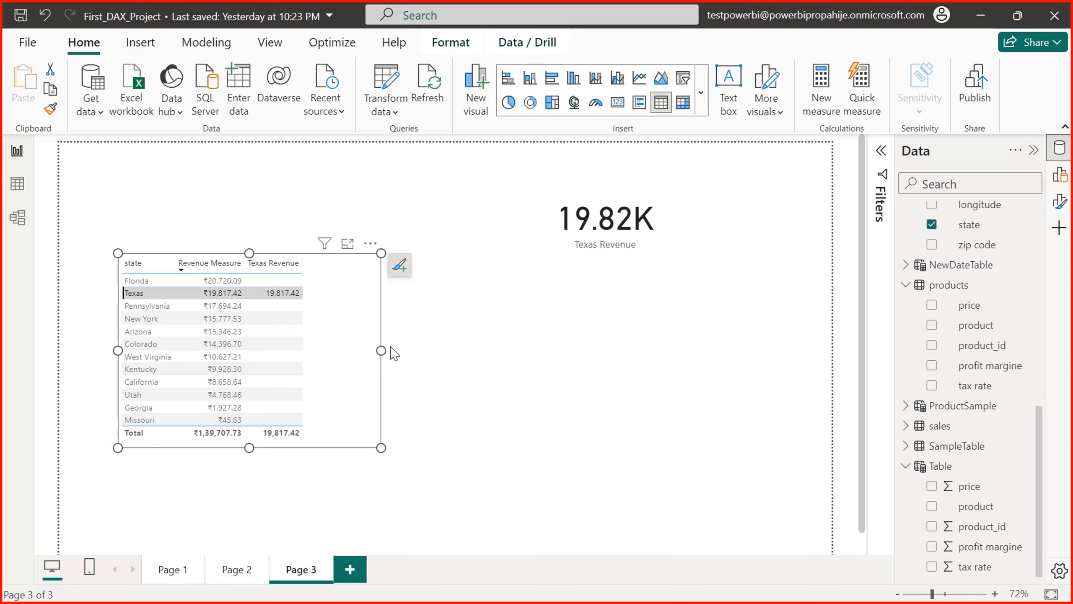
Step: Narrow the state table to fit its columns and check the Texas Revenue card for Colorado, California and Texas
{"action": "left_click_drag", "start_coordinate": [381, 349], "coordinate": [320, 350]}
{"action": "left_click", "coordinate": [342, 367]}
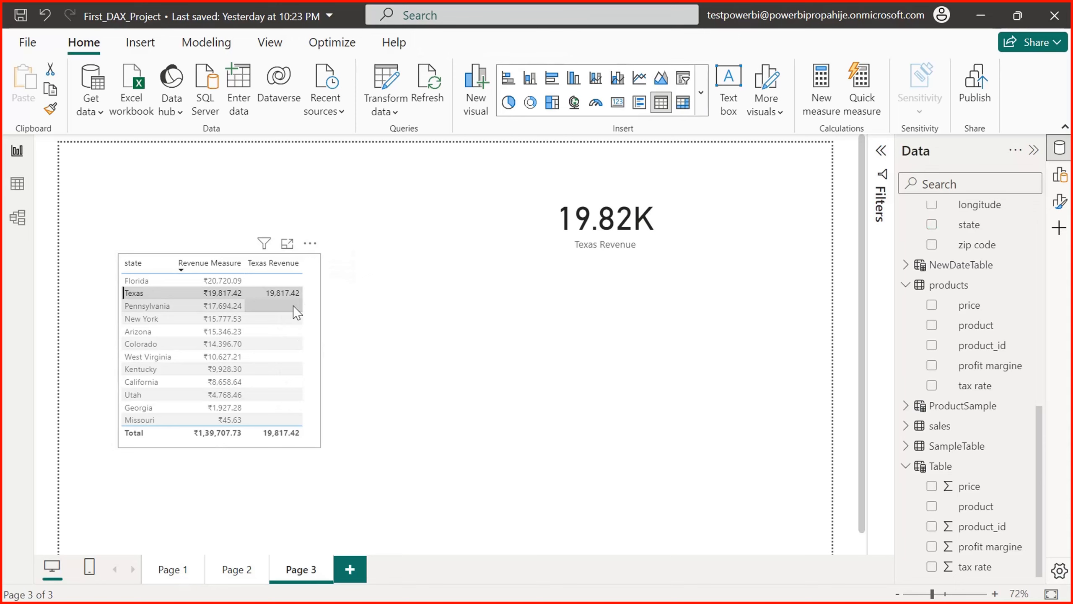
{"action": "left_click", "coordinate": [294, 307]}
{"action": "left_click", "coordinate": [290, 345]}
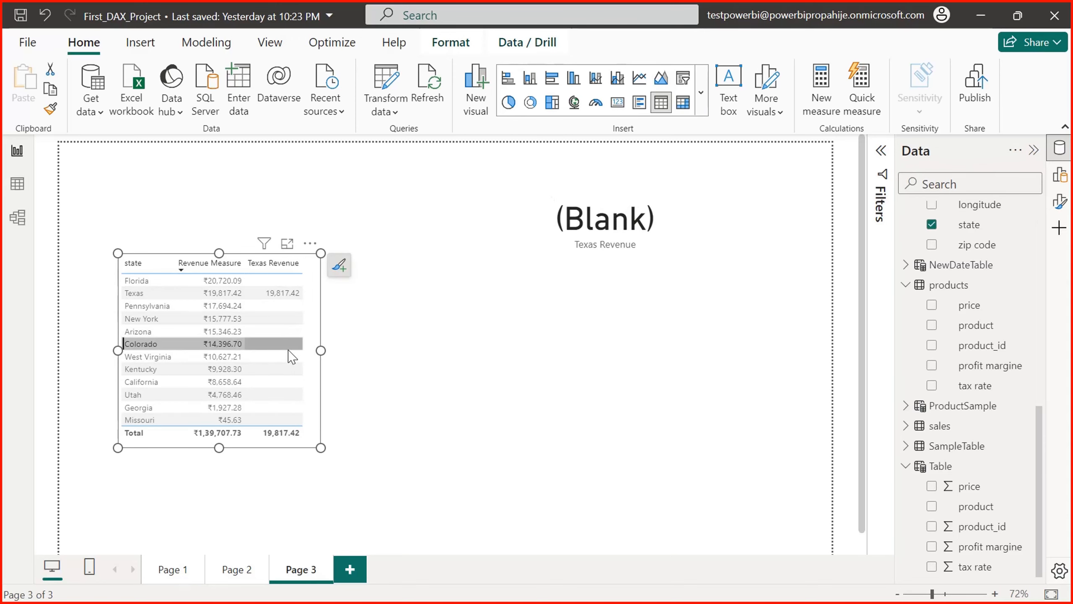
{"action": "left_click", "coordinate": [291, 383]}
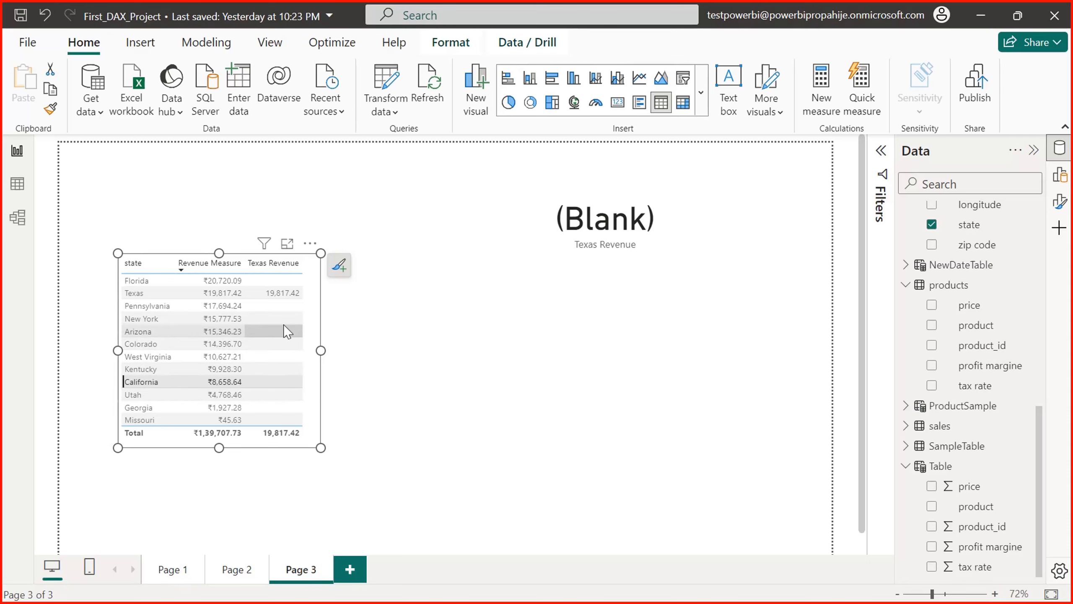
{"action": "left_click", "coordinate": [286, 292]}
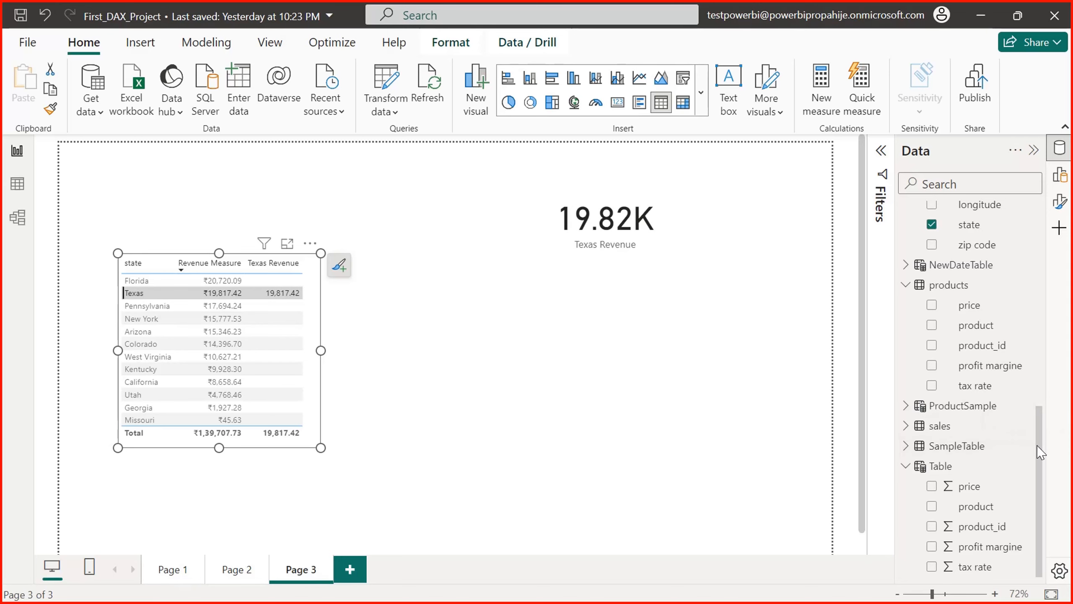
Step: Review the Texas Revenue measure's CALCULATE and FILTER formula for the state condition
{"action": "scroll", "coordinate": [1037, 446], "scroll_direction": "up", "scroll_amount": 10}
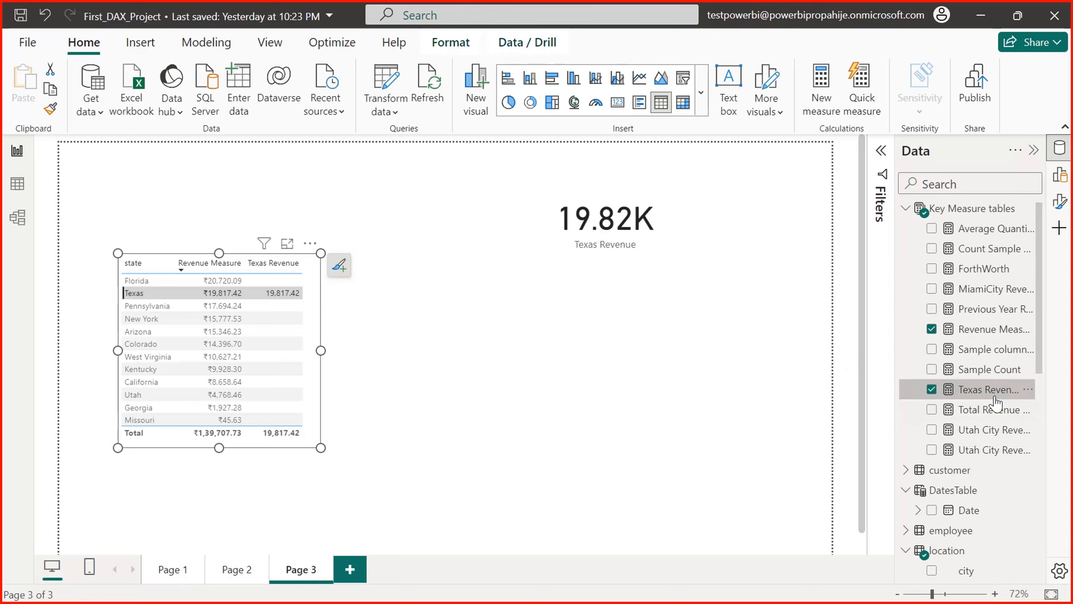
{"action": "left_click", "coordinate": [989, 391]}
{"action": "left_click_drag", "start_coordinate": [368, 153], "coordinate": [527, 149]}
{"action": "left_click", "coordinate": [527, 149]}
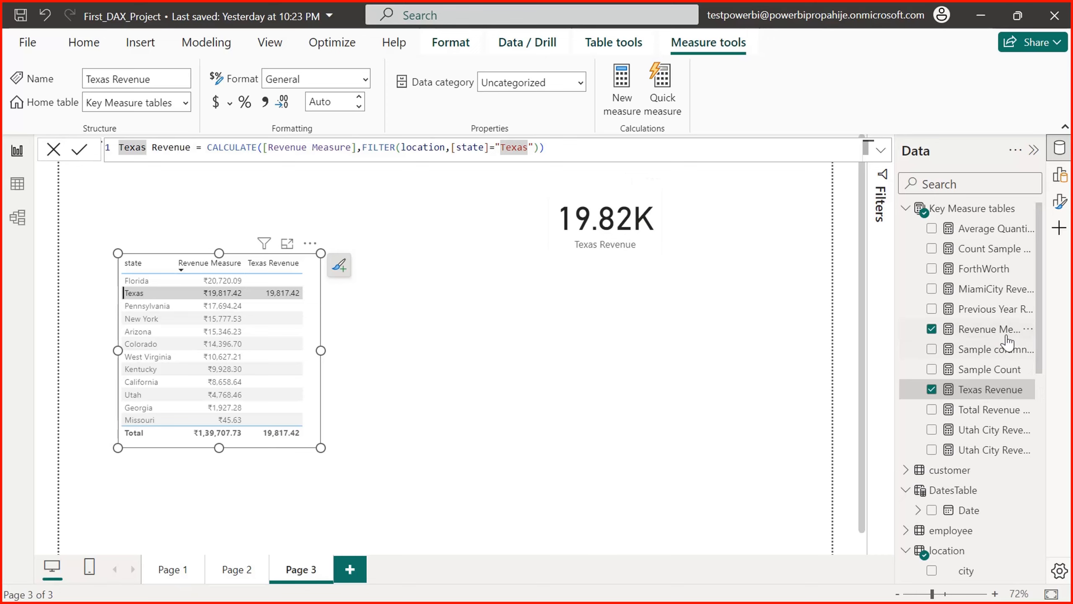
{"action": "left_click_drag", "start_coordinate": [1004, 332], "coordinate": [622, 308]}
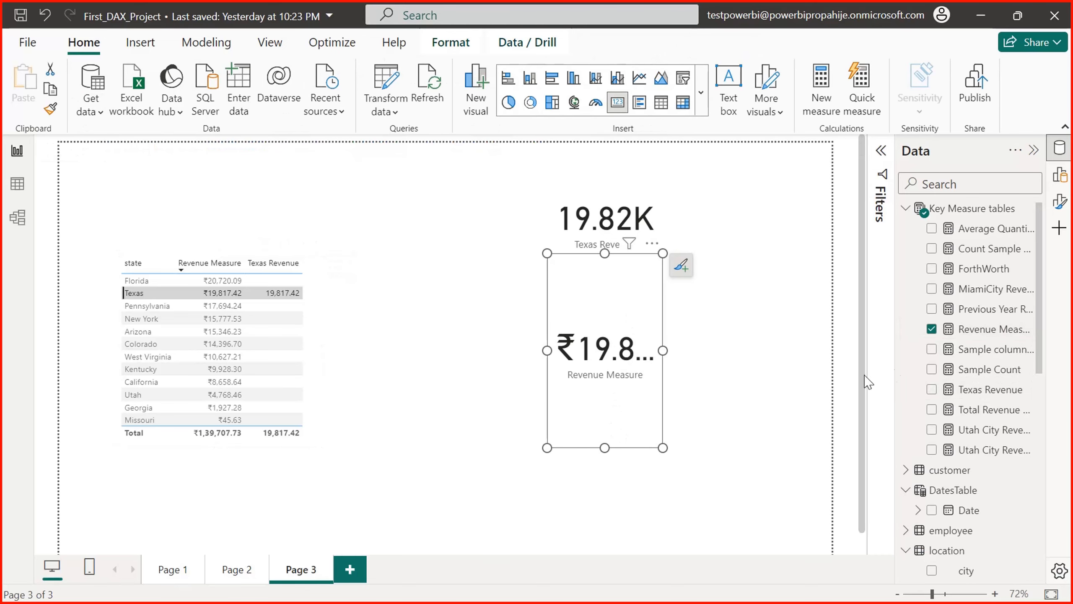
{"action": "left_click_drag", "start_coordinate": [663, 350], "coordinate": [777, 350]}
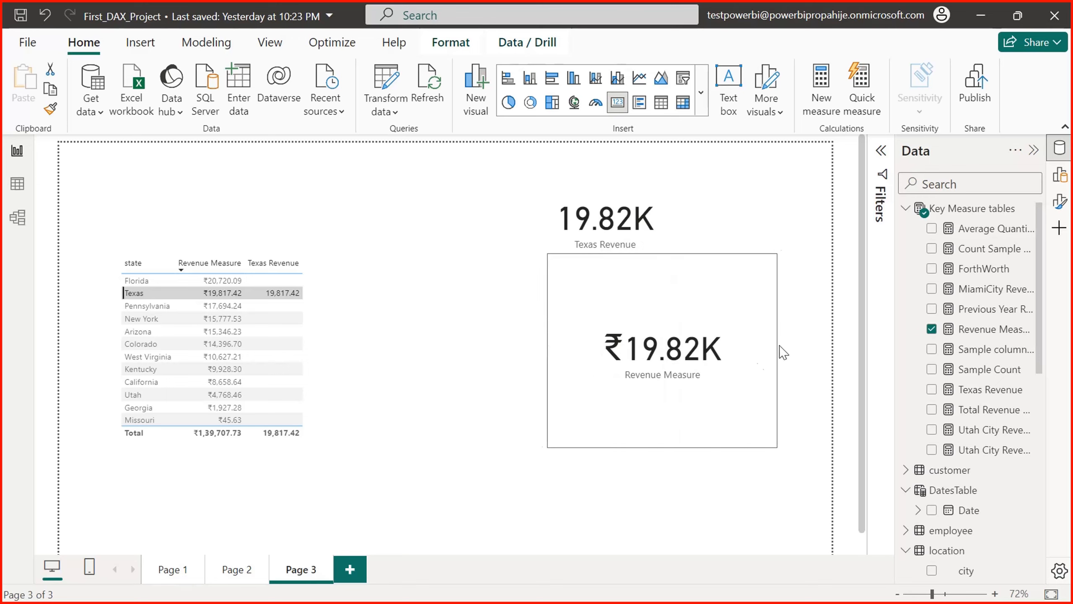
{"action": "key", "text": "Delete"}
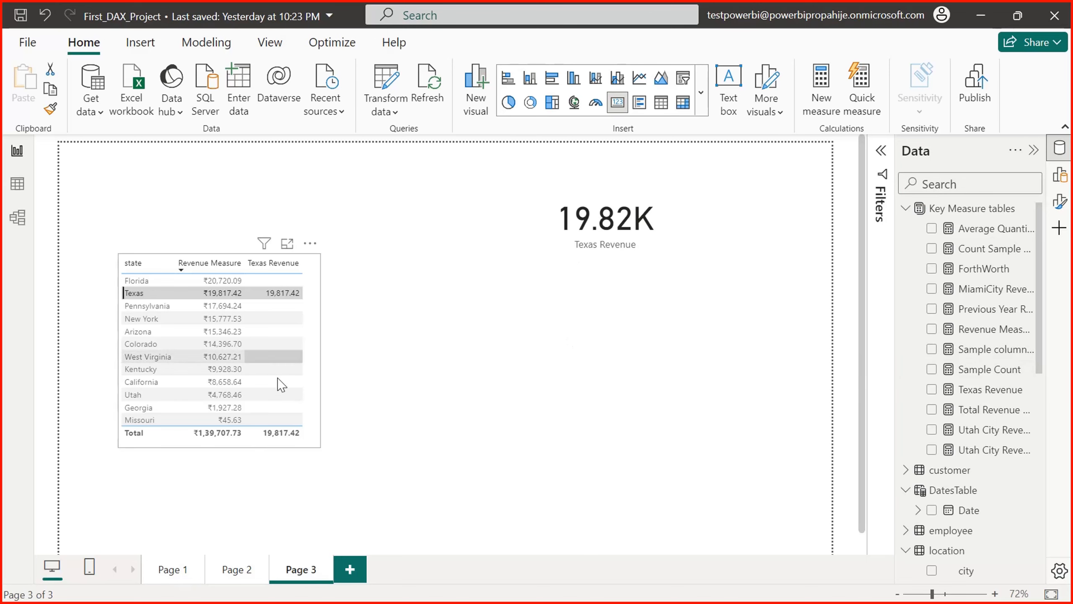
Step: Clear the Texas row selection in the state table so it no longer filters the page, and deselect the table
{"action": "left_click", "coordinate": [254, 446]}
{"action": "left_click", "coordinate": [439, 364]}
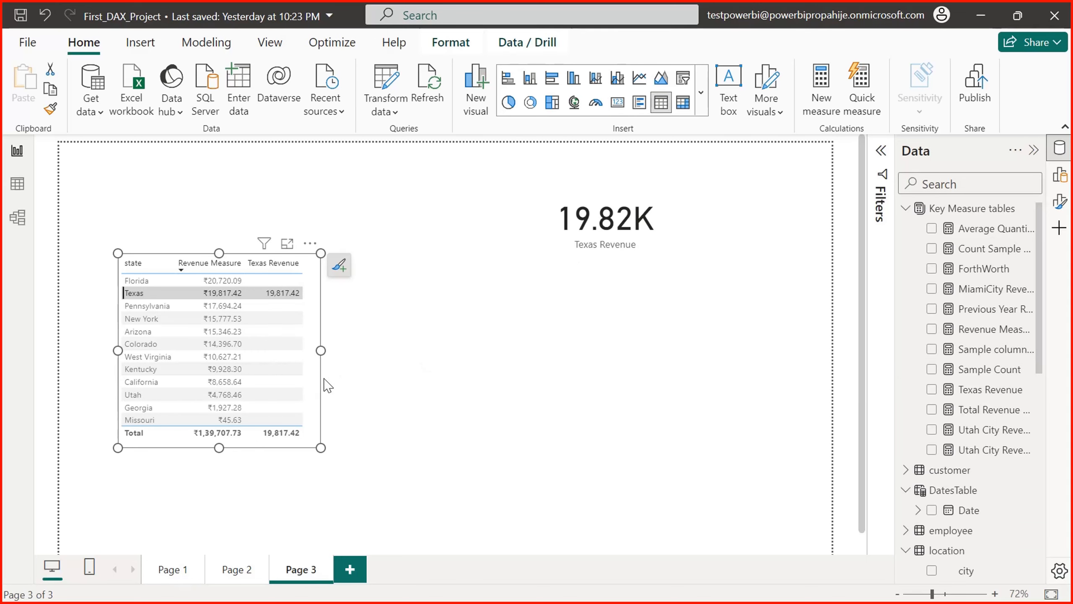
{"action": "left_click", "coordinate": [283, 433]}
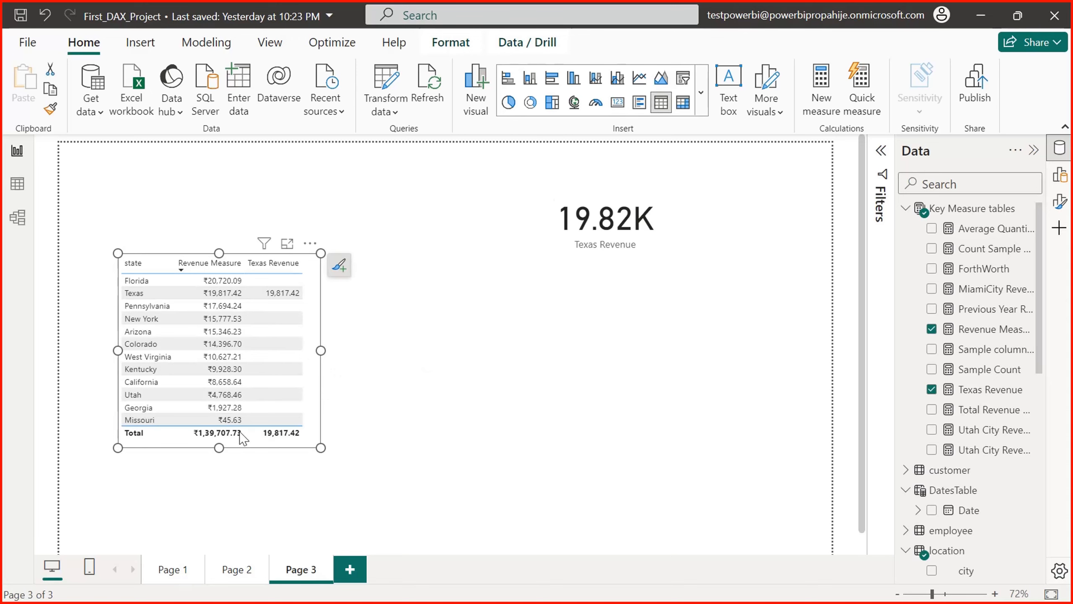
{"action": "left_click", "coordinate": [561, 336]}
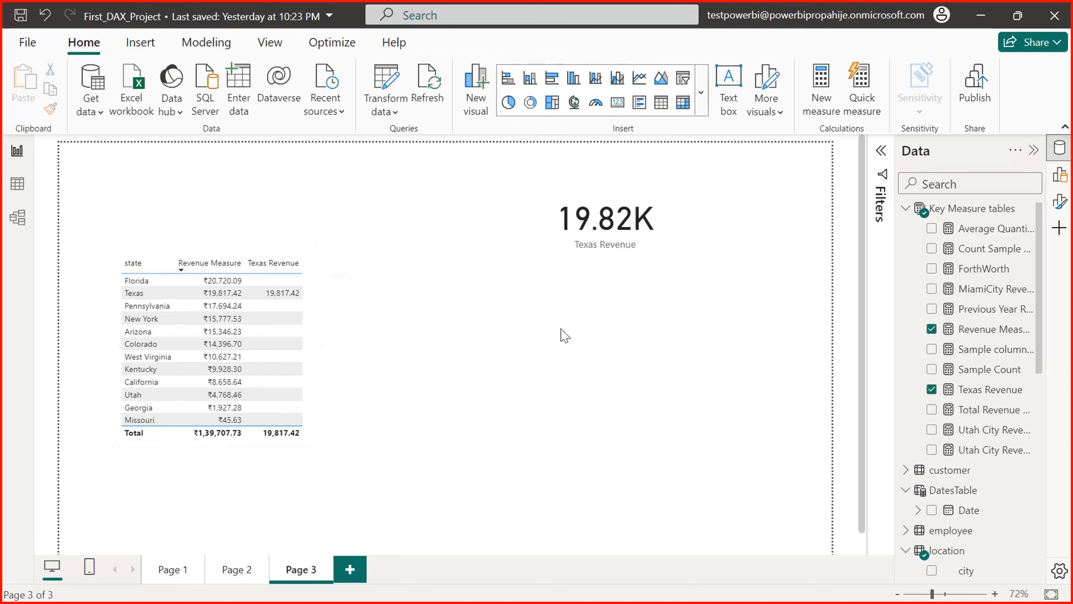
Step: Add a card showing Revenue Measure, widen it to fit its value, and place it above the state table
{"action": "left_click_drag", "start_coordinate": [991, 329], "coordinate": [623, 315]}
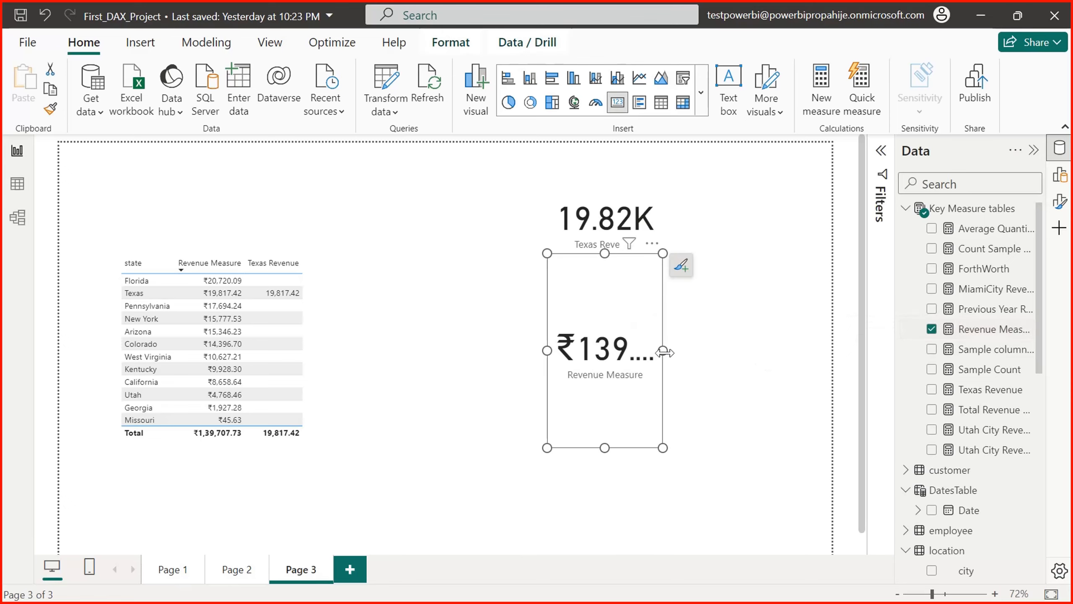
{"action": "left_click_drag", "start_coordinate": [666, 355], "coordinate": [769, 342]}
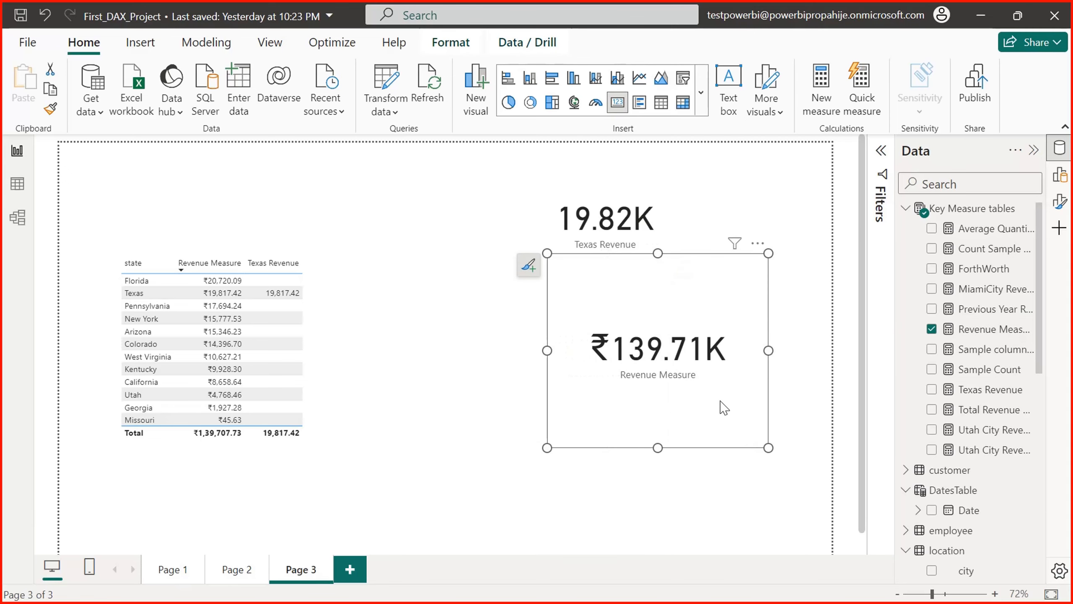
{"action": "mouse_move", "coordinate": [662, 447]}
{"action": "left_mouse_down"}
{"action": "mouse_move", "coordinate": [695, 359]}
{"action": "mouse_move", "coordinate": [433, 283]}
{"action": "mouse_move", "coordinate": [439, 227]}
{"action": "mouse_move", "coordinate": [476, 206]}
{"action": "mouse_move", "coordinate": [501, 216]}
{"action": "mouse_move", "coordinate": [499, 236]}
{"action": "mouse_move", "coordinate": [473, 206]}
{"action": "left_mouse_up"}
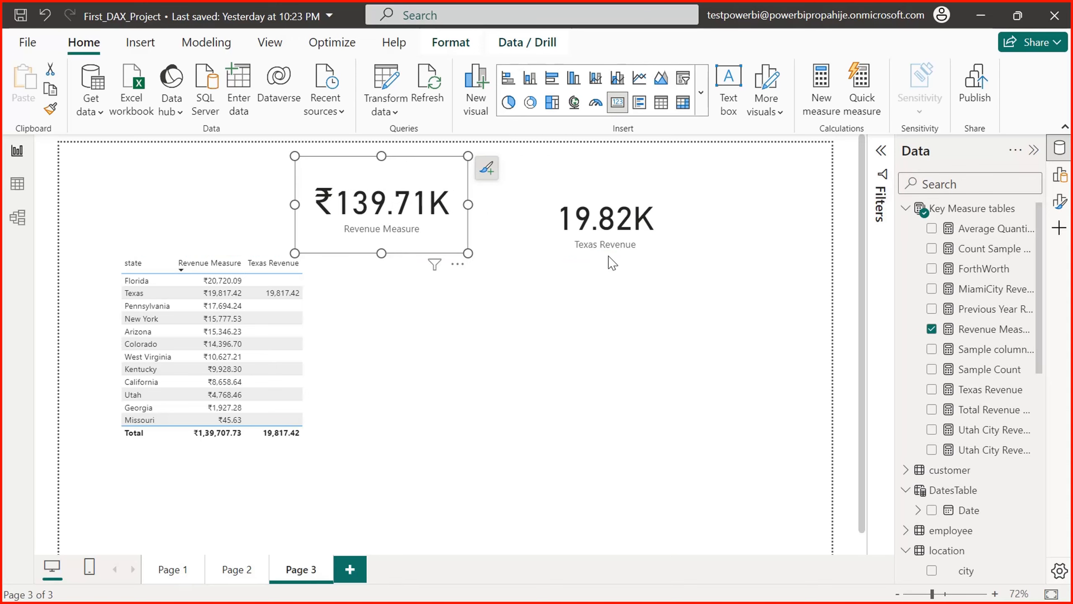
Step: Reposition the Revenue Measure and Texas Revenue cards side by side above the state table
{"action": "mouse_move", "coordinate": [633, 247]}
{"action": "left_mouse_down"}
{"action": "mouse_move", "coordinate": [676, 220]}
{"action": "mouse_move", "coordinate": [644, 230]}
{"action": "left_mouse_up"}
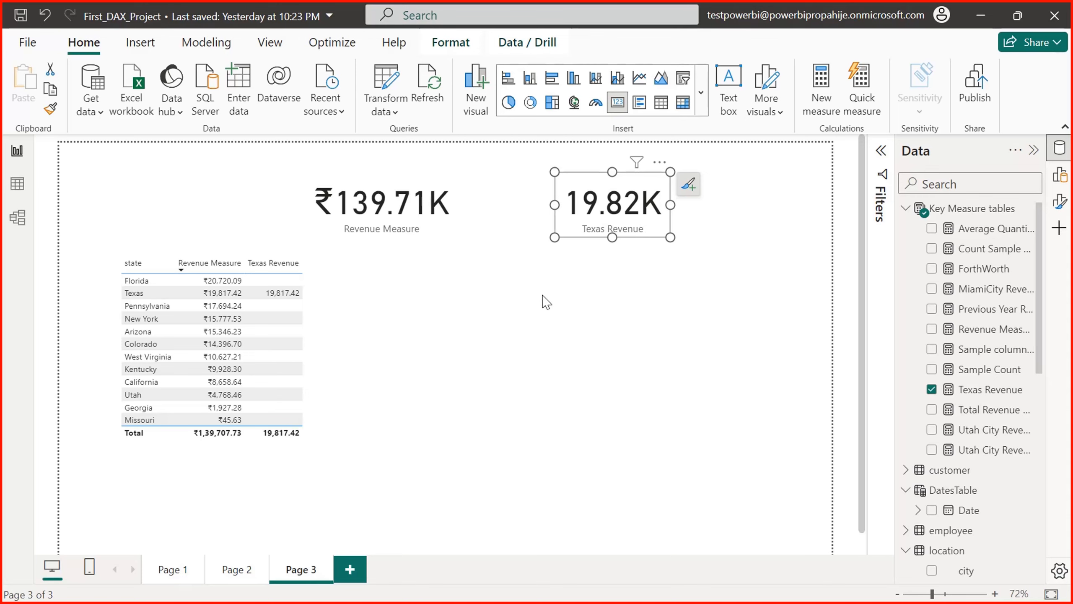
{"action": "left_click", "coordinate": [424, 239]}
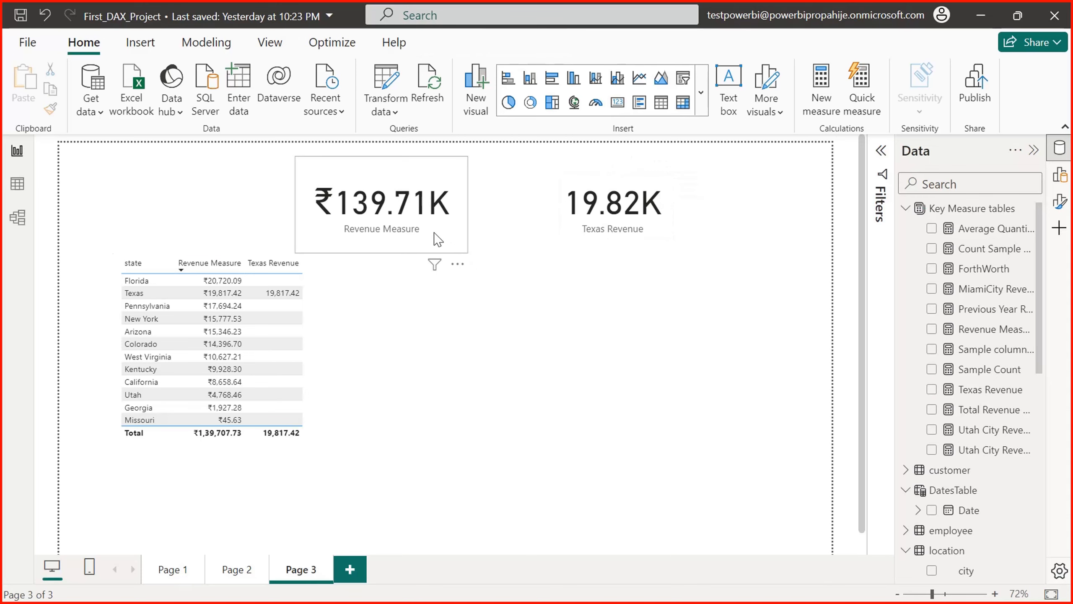
{"action": "left_click_drag", "start_coordinate": [436, 240], "coordinate": [451, 238]}
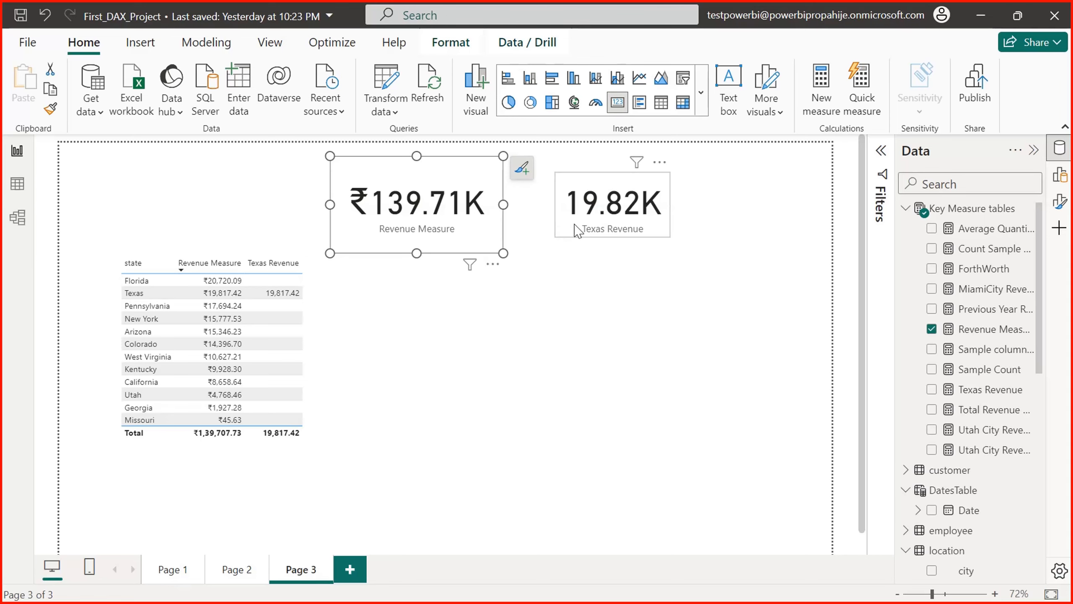
{"action": "mouse_move", "coordinate": [577, 230]}
{"action": "left_mouse_down"}
{"action": "mouse_move", "coordinate": [568, 244]}
{"action": "mouse_move", "coordinate": [590, 230]}
{"action": "mouse_move", "coordinate": [565, 240]}
{"action": "mouse_move", "coordinate": [578, 247]}
{"action": "left_mouse_up"}
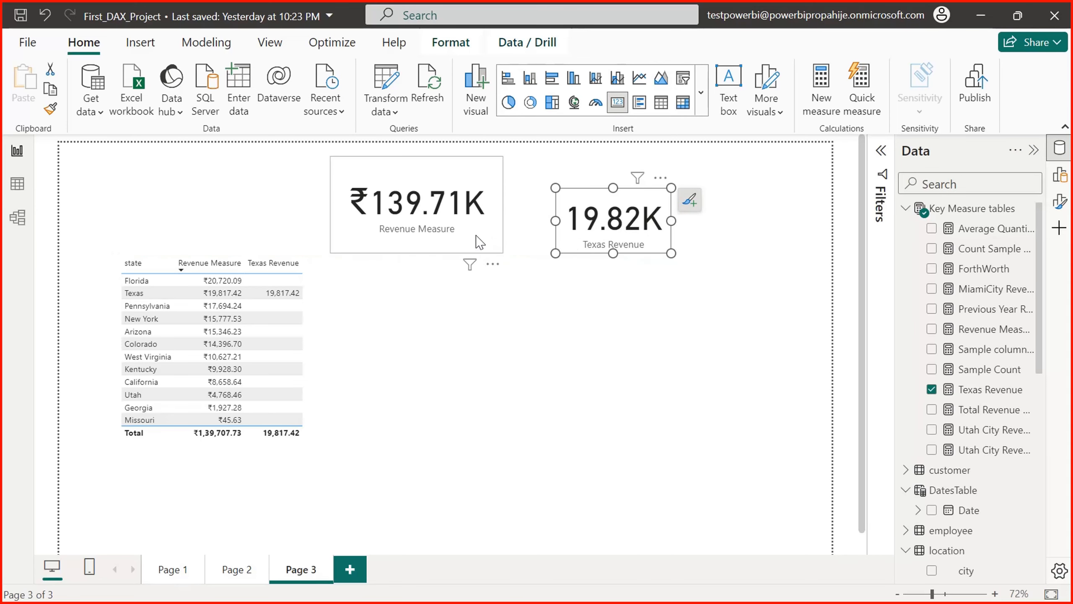
{"action": "left_click", "coordinate": [480, 242]}
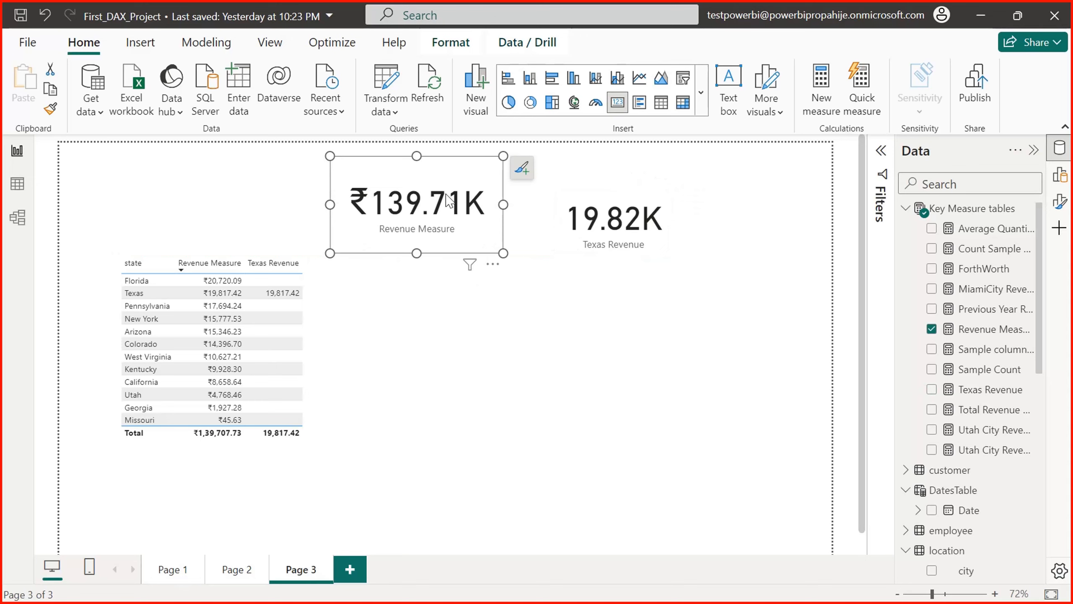
Step: Examine the Texas Revenue formula, comparing its FILTER(location,[state]="Texas") argument with the cards and the state table
{"action": "left_click", "coordinate": [626, 243]}
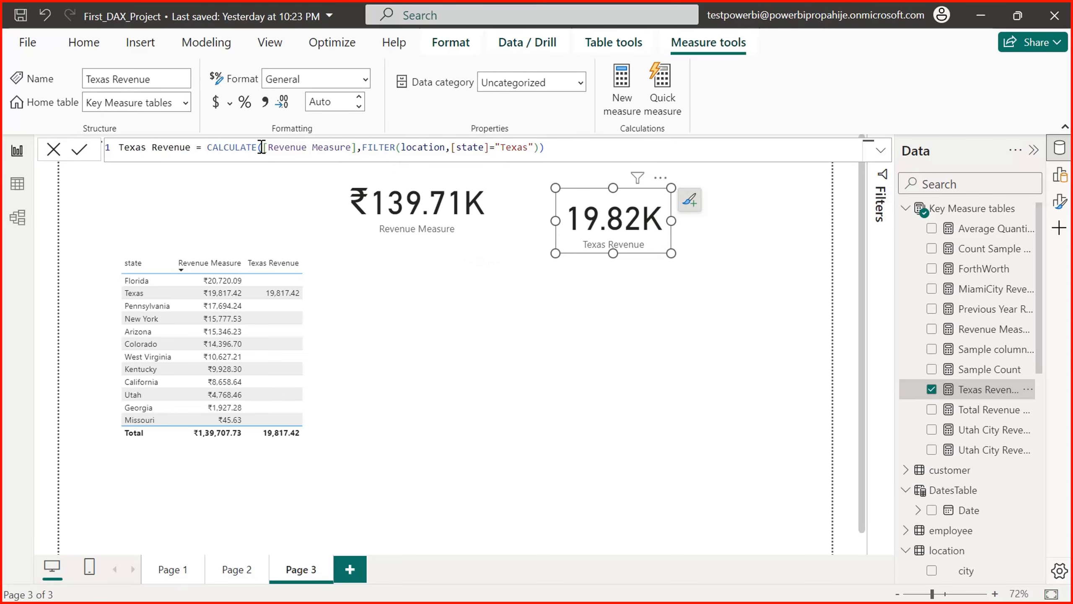
{"action": "left_click_drag", "start_coordinate": [261, 147], "coordinate": [534, 149]}
{"action": "double_click", "coordinate": [222, 148]}
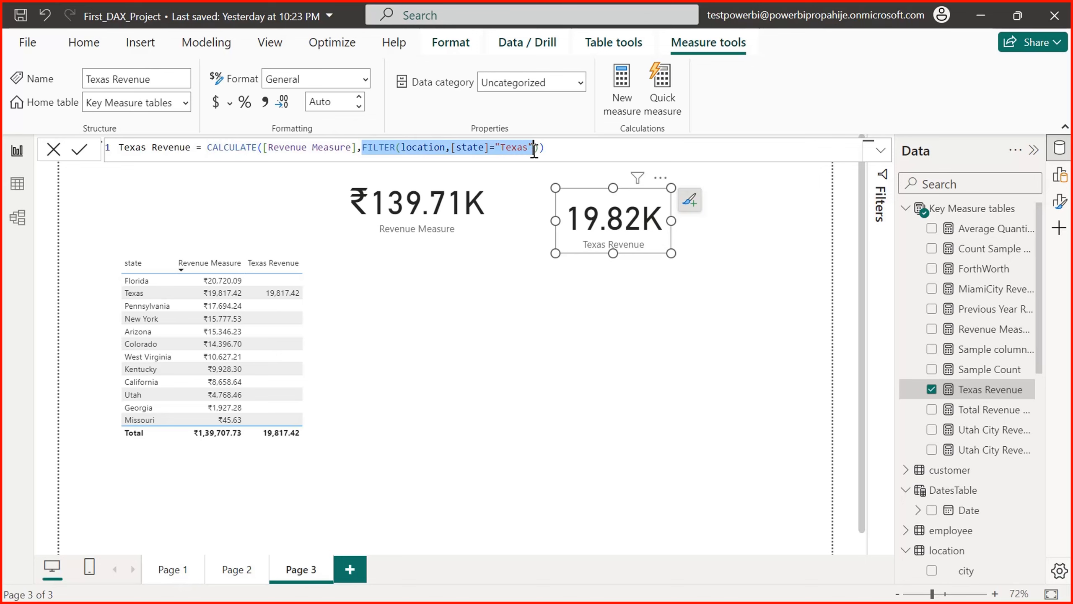
{"action": "left_click", "coordinate": [537, 148]}
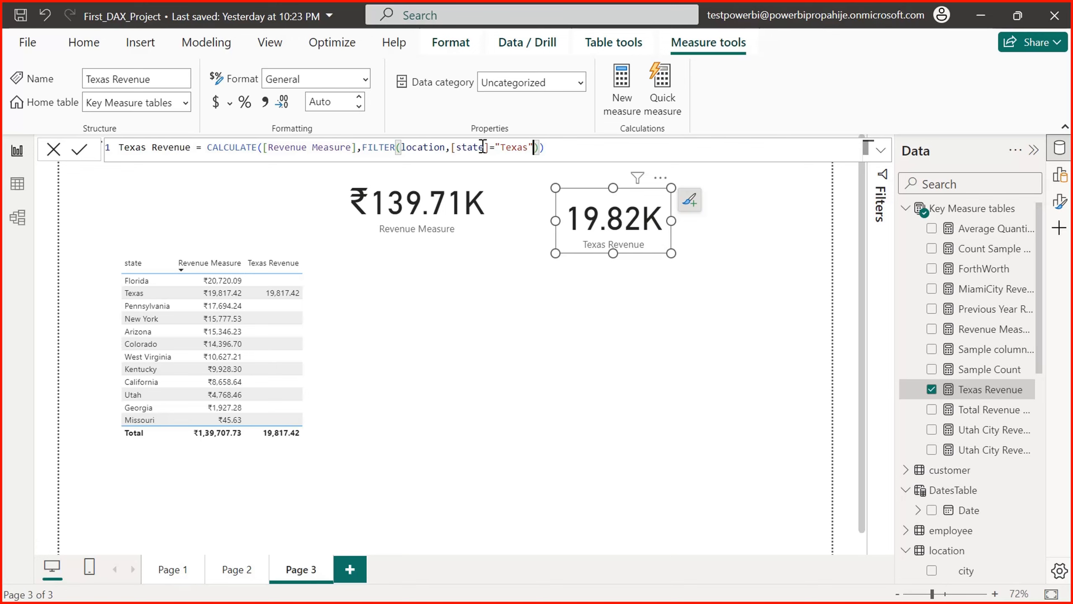
{"action": "double_click", "coordinate": [392, 148]}
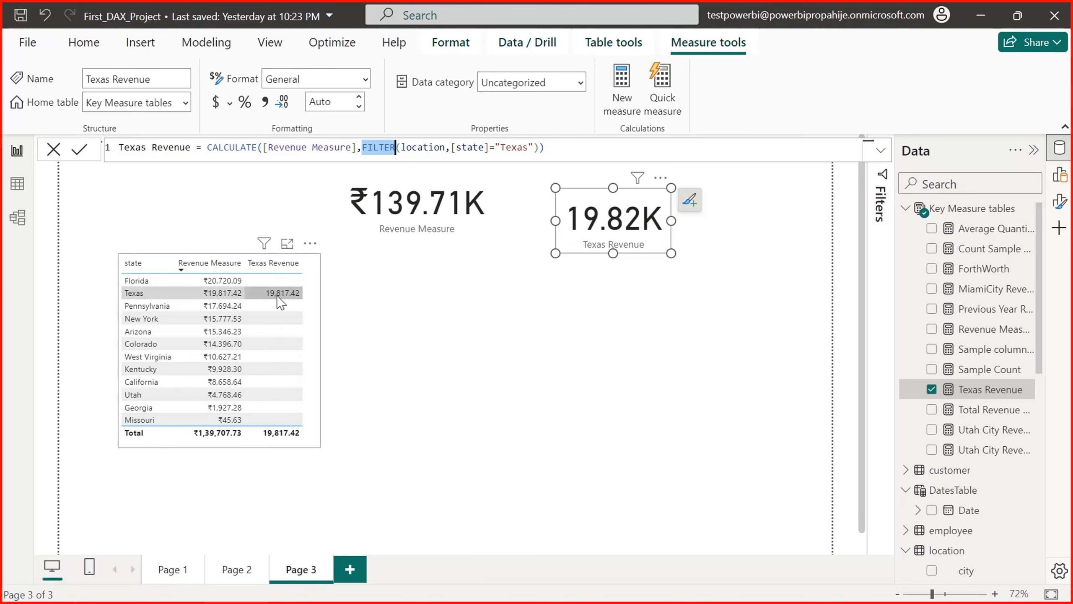
{"action": "left_click", "coordinate": [383, 148]}
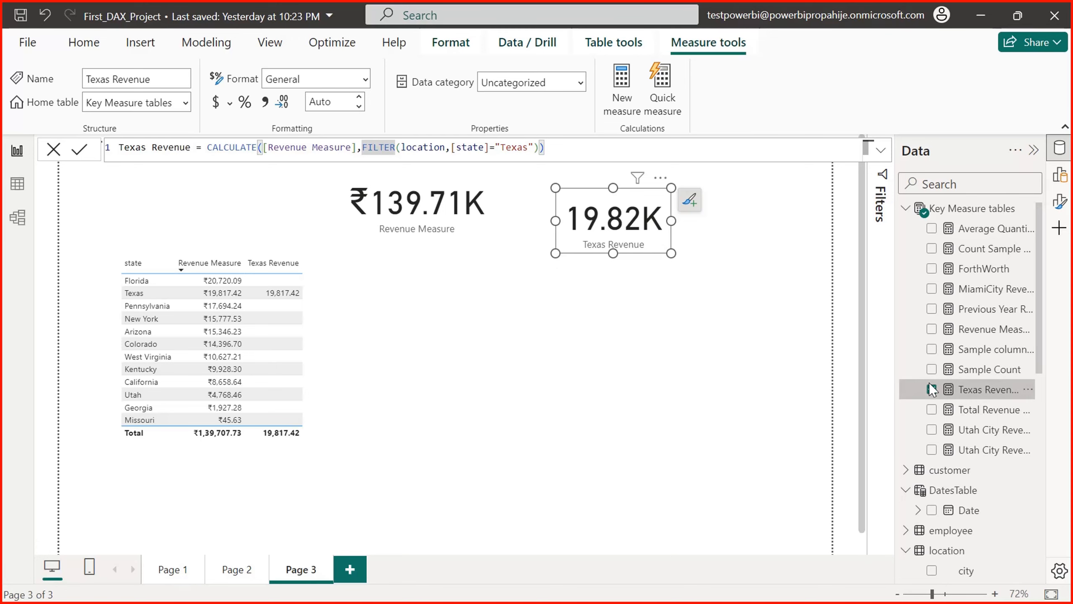
Step: Add the product column from Table to the state table visual
{"action": "left_click_drag", "start_coordinate": [863, 432], "coordinate": [869, 481]}
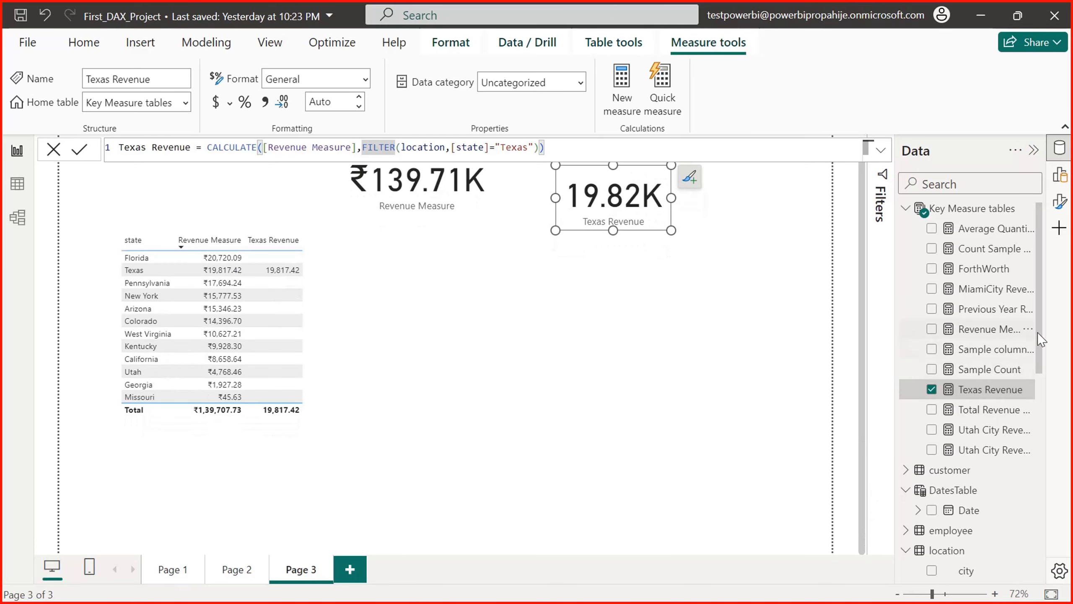
{"action": "scroll", "coordinate": [1044, 361], "scroll_direction": "down", "scroll_amount": 10}
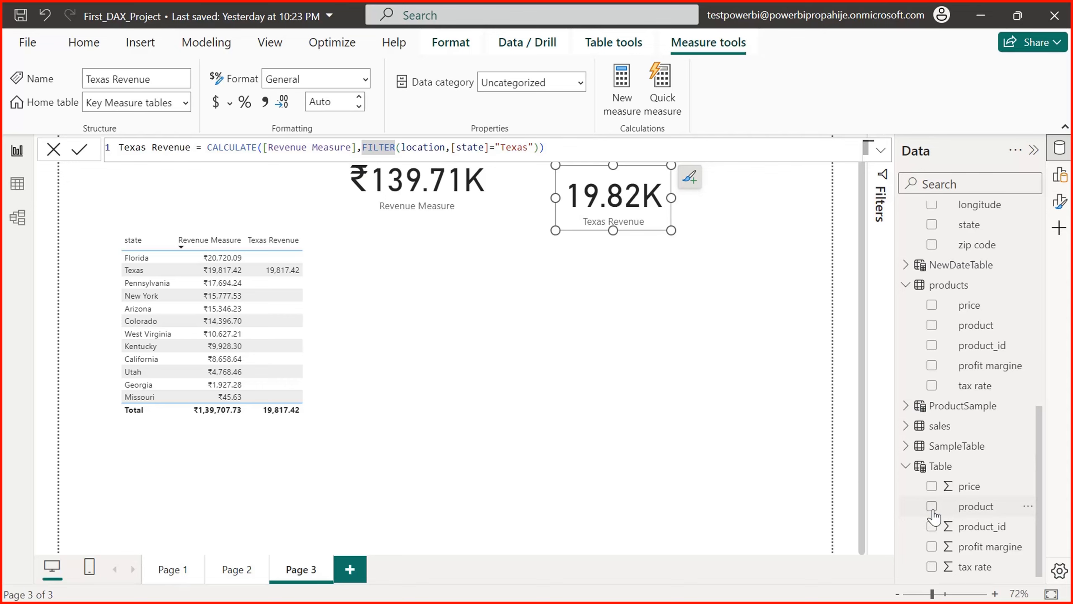
{"action": "left_click_drag", "start_coordinate": [976, 514], "coordinate": [179, 267]}
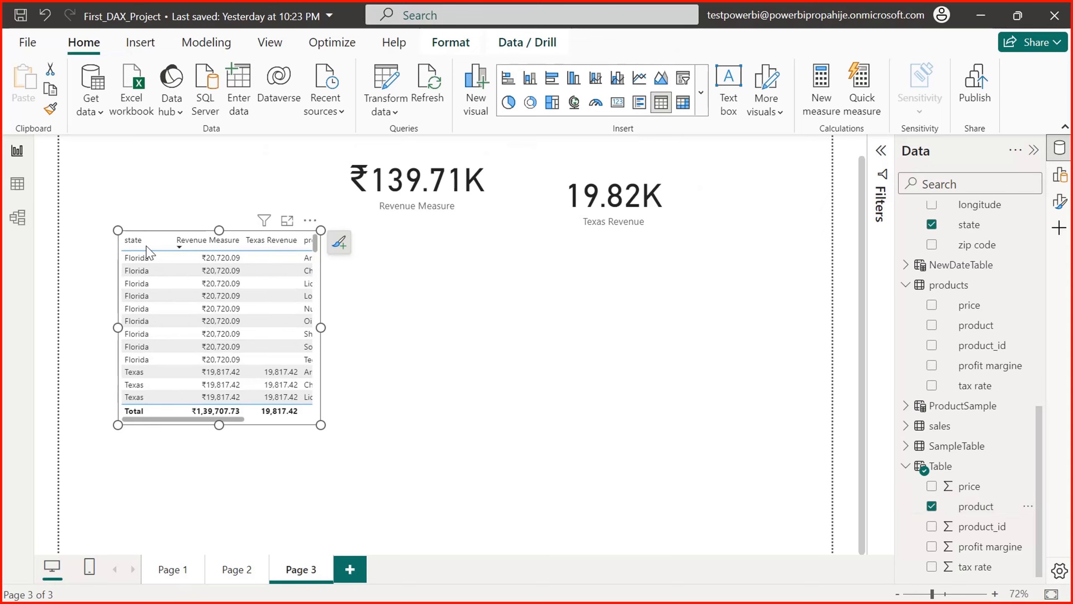
Step: Remove the state column from the table visual that holds the revenue measures
{"action": "left_click", "coordinate": [149, 259]}
{"action": "left_click", "coordinate": [1060, 174]}
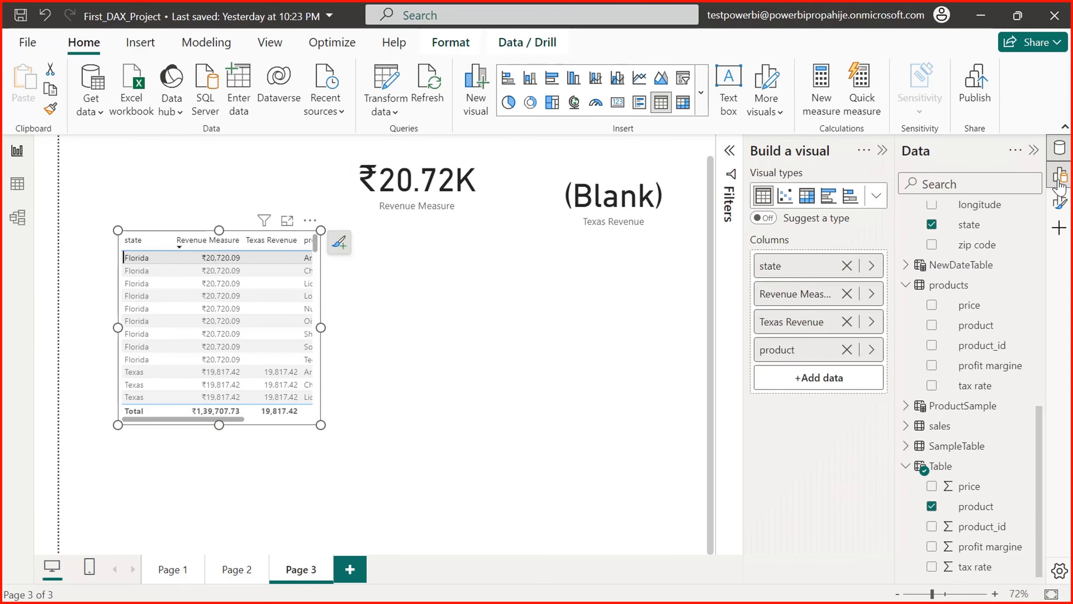
{"action": "left_click", "coordinate": [872, 265]}
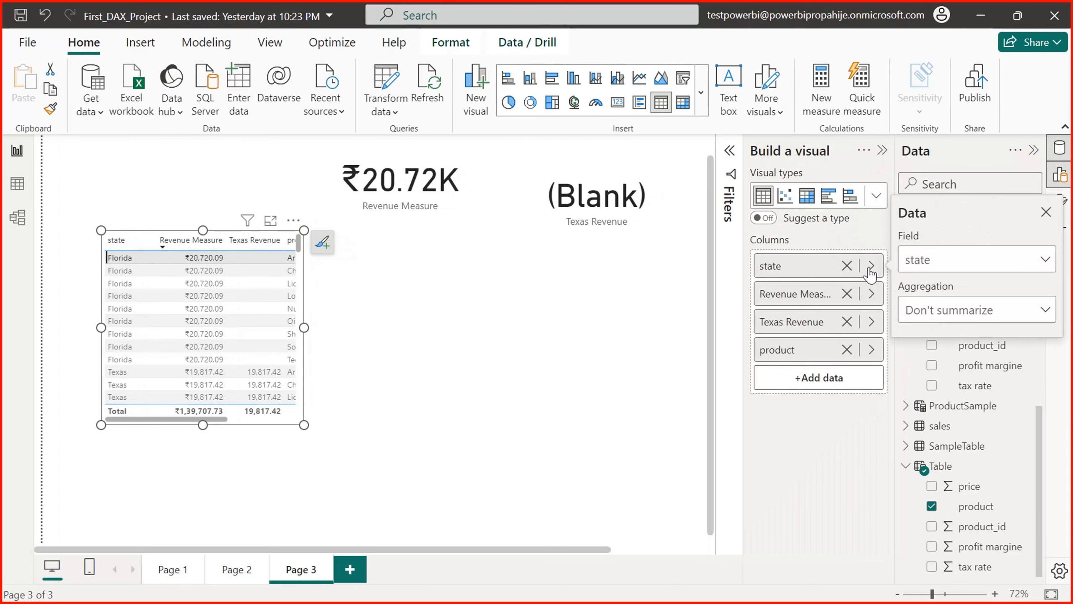
{"action": "left_click", "coordinate": [848, 266]}
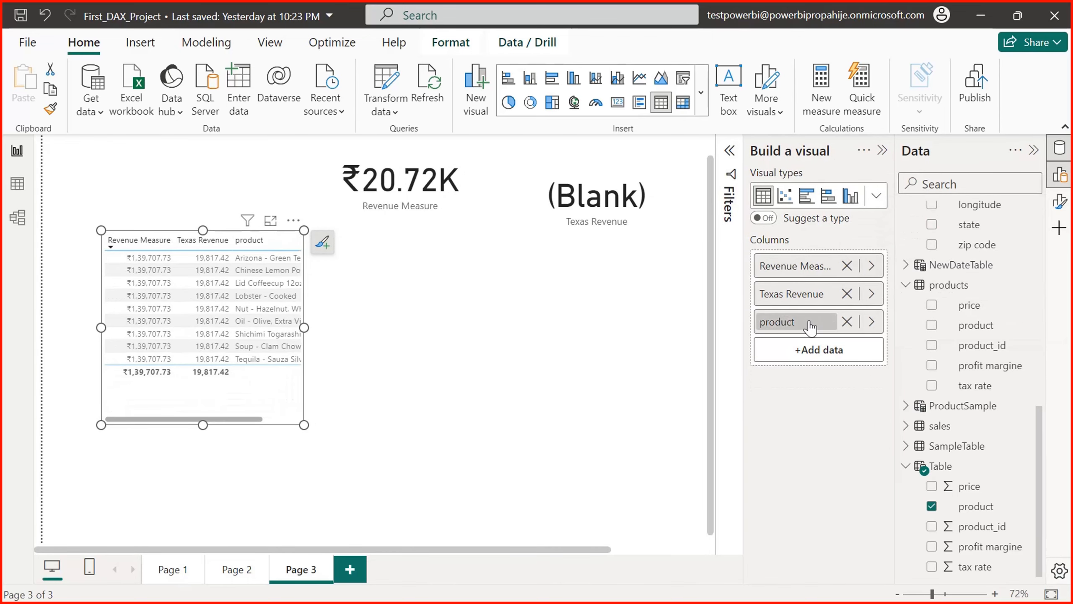
Step: Move product to the first column of the table visual and widen the visual to fit all three columns
{"action": "left_click_drag", "start_coordinate": [810, 321], "coordinate": [812, 254]}
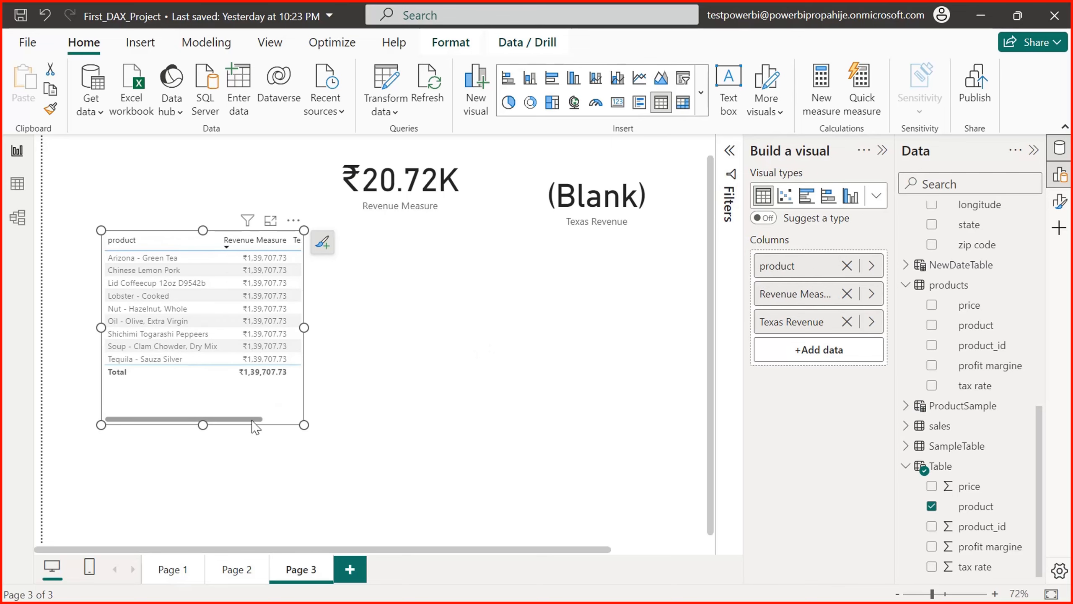
{"action": "left_click_drag", "start_coordinate": [255, 419], "coordinate": [316, 423]}
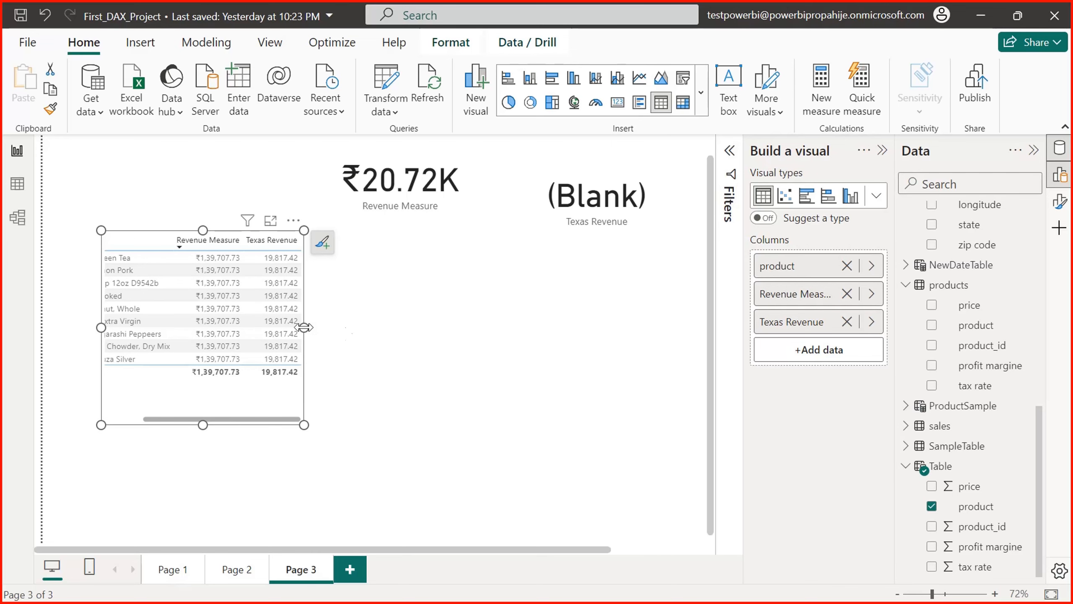
{"action": "left_click_drag", "start_coordinate": [304, 328], "coordinate": [387, 327]}
Step: Delete the Texas Revenue and Revenue Measure cards from the page
{"action": "left_click", "coordinate": [585, 226]}
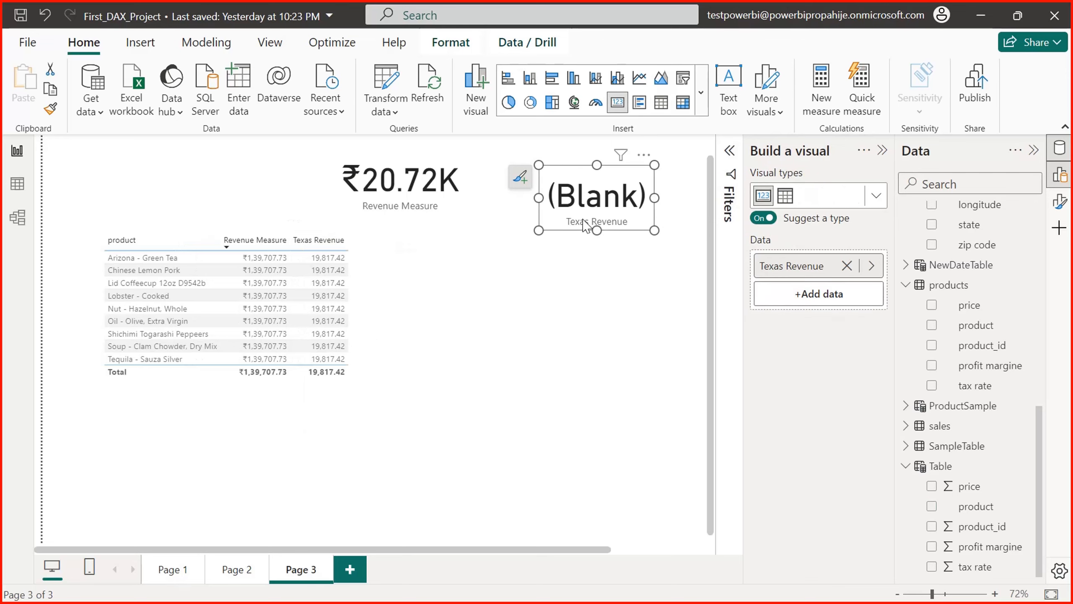
{"action": "key", "text": "Delete"}
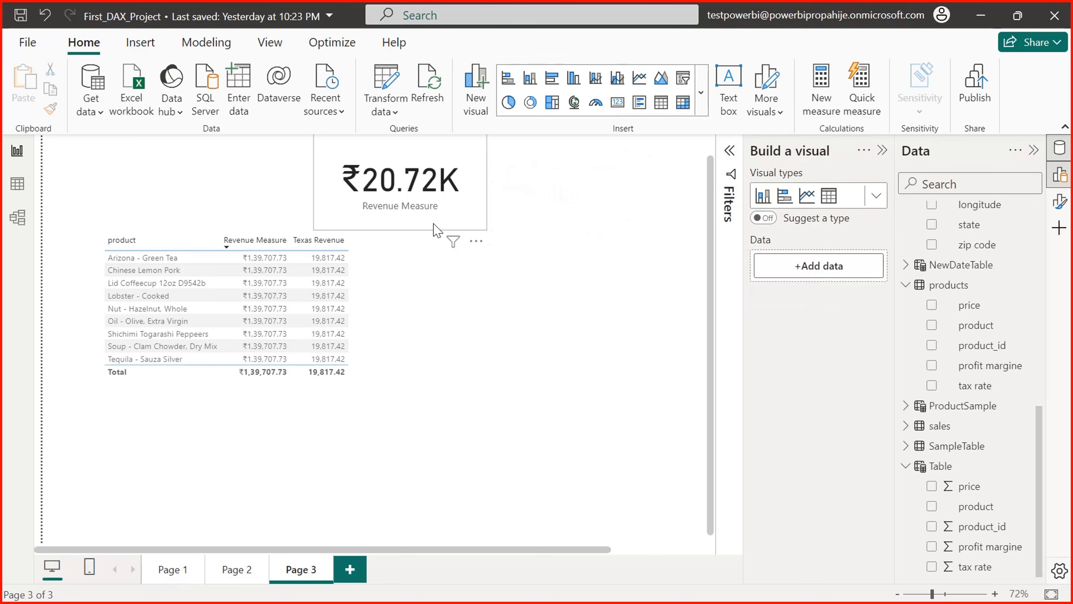
{"action": "left_click", "coordinate": [434, 224]}
{"action": "key", "text": "Delete"}
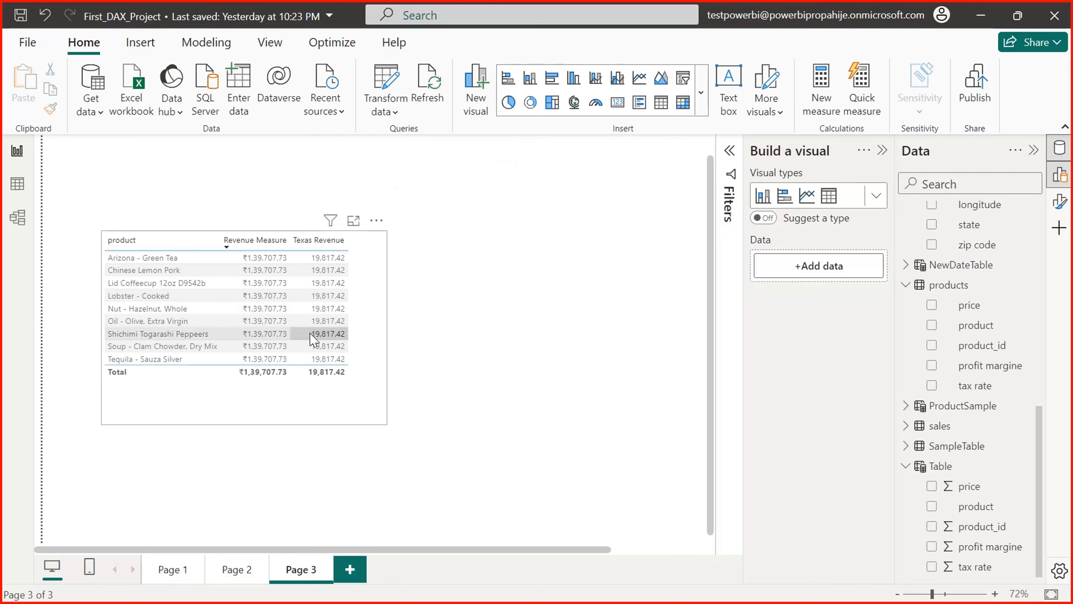
Step: Remove the Revenue Measure column from the product table and open the Texas Revenue column's field settings
{"action": "left_click", "coordinate": [345, 349]}
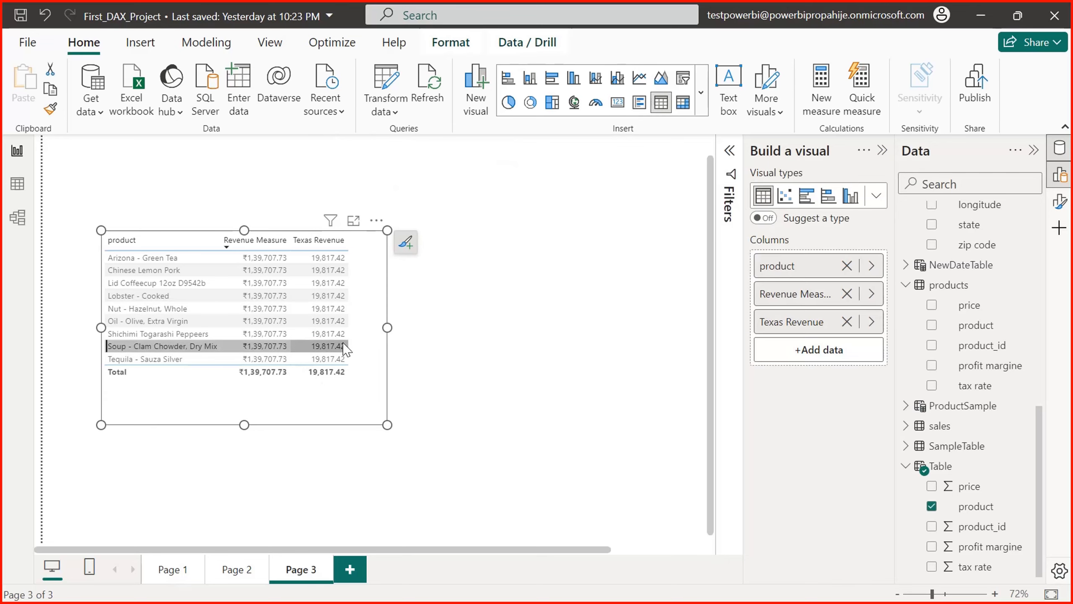
{"action": "left_click", "coordinate": [847, 294]}
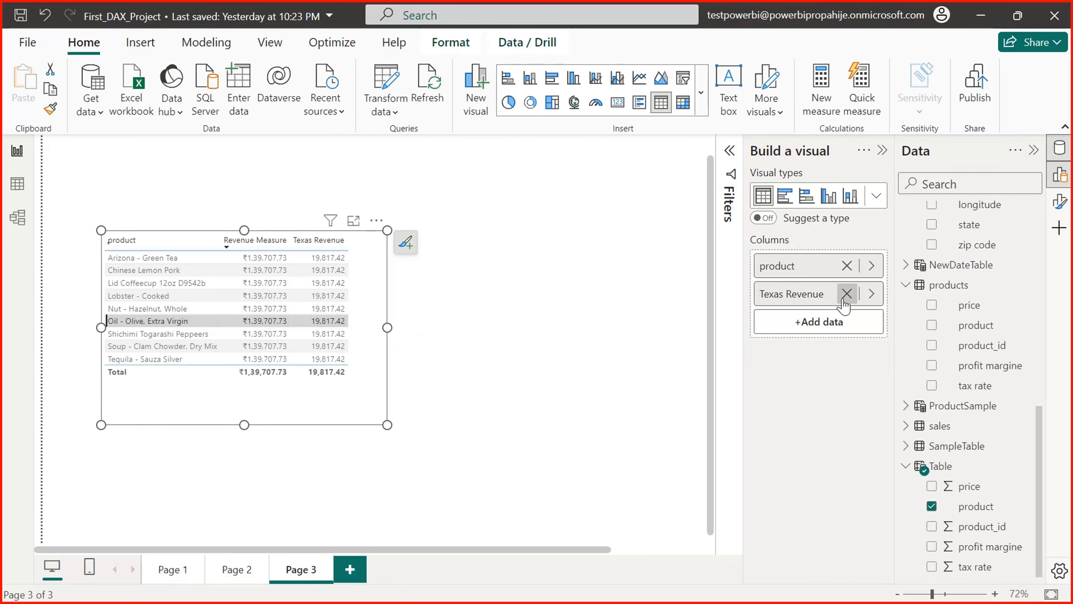
{"action": "left_click", "coordinate": [792, 293]}
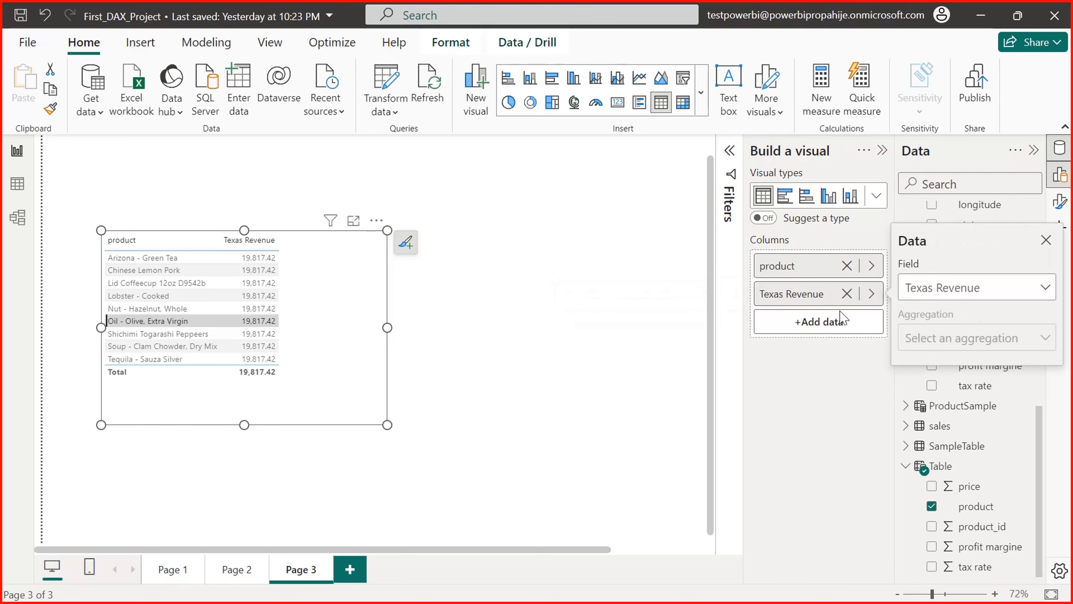
Step: Remove the Texas Revenue column from the product table visual and reduce the visual's height
{"action": "left_click", "coordinate": [852, 294]}
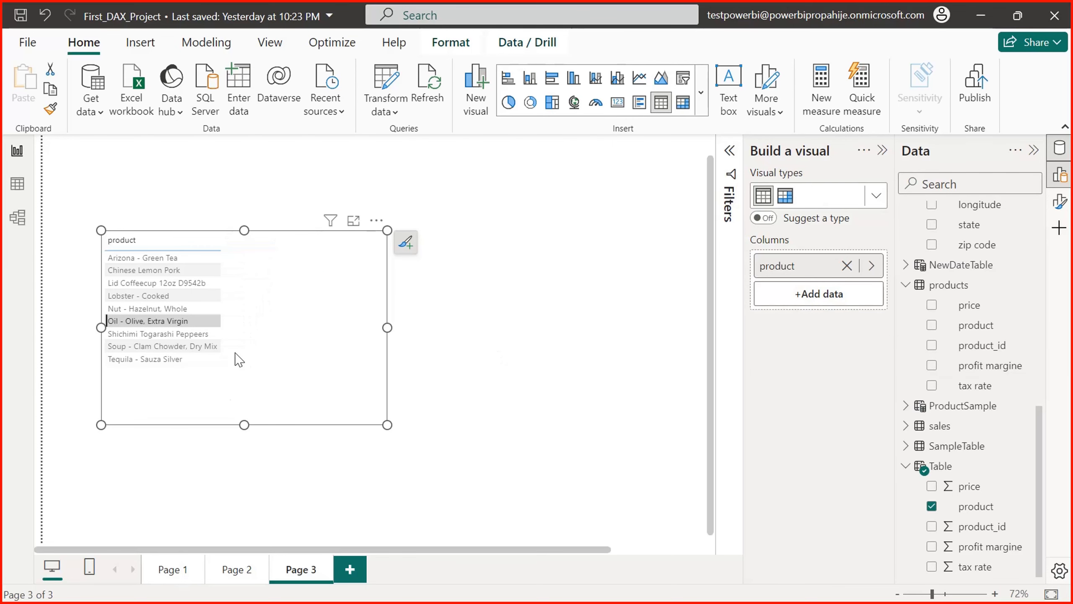
{"action": "left_click", "coordinate": [254, 436]}
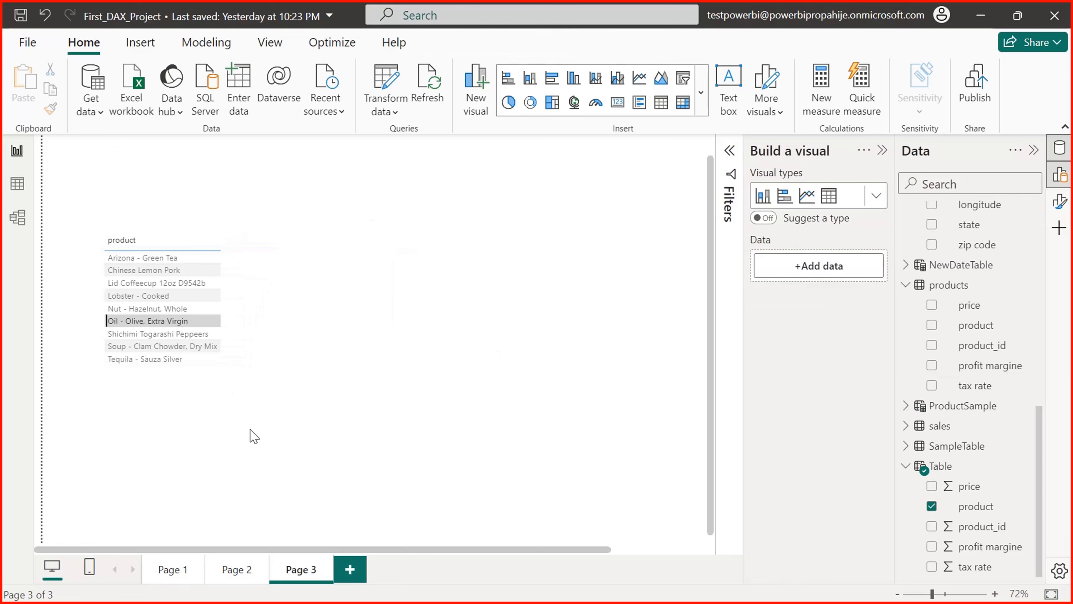
{"action": "left_click", "coordinate": [222, 389]}
{"action": "left_click_drag", "start_coordinate": [245, 424], "coordinate": [227, 382]}
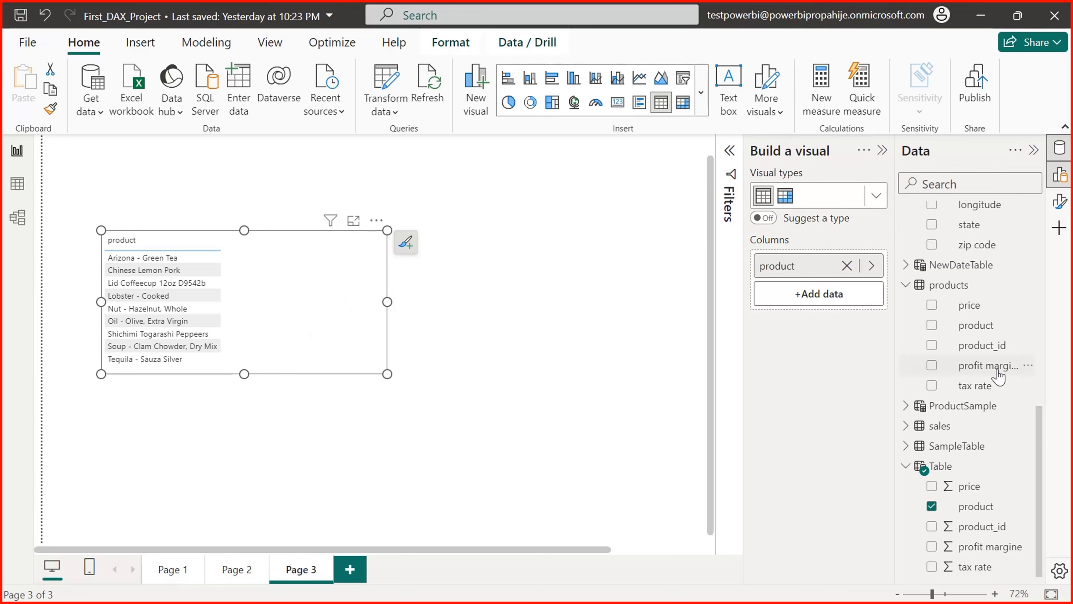
Step: Add Revenue Measure to the product table visual, widen the visual and check its last rows
{"action": "scroll", "coordinate": [1029, 436], "scroll_direction": "up", "scroll_amount": 10}
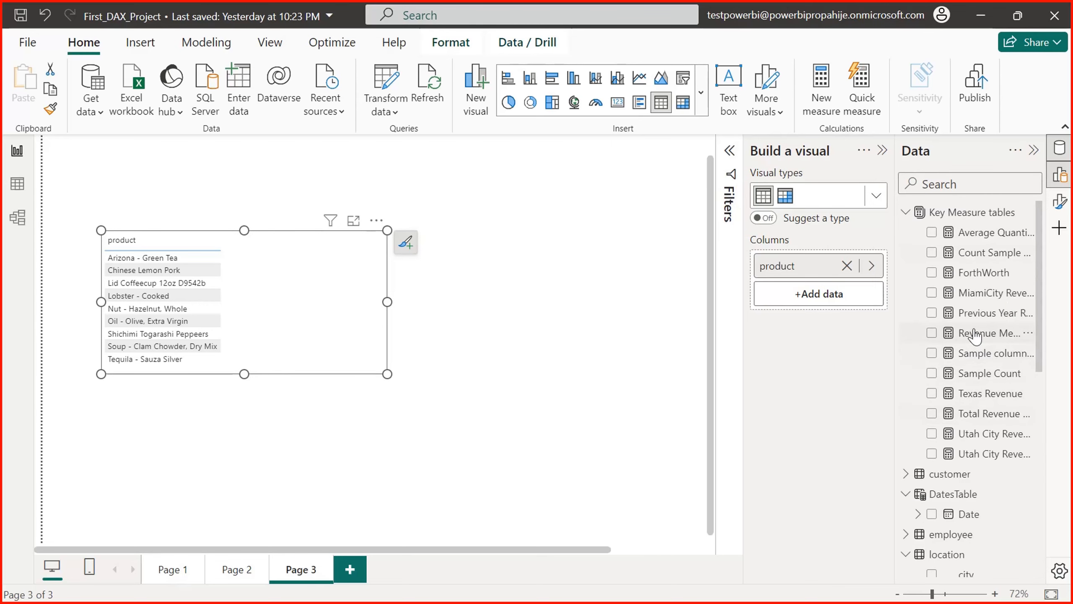
{"action": "left_click", "coordinate": [932, 334]}
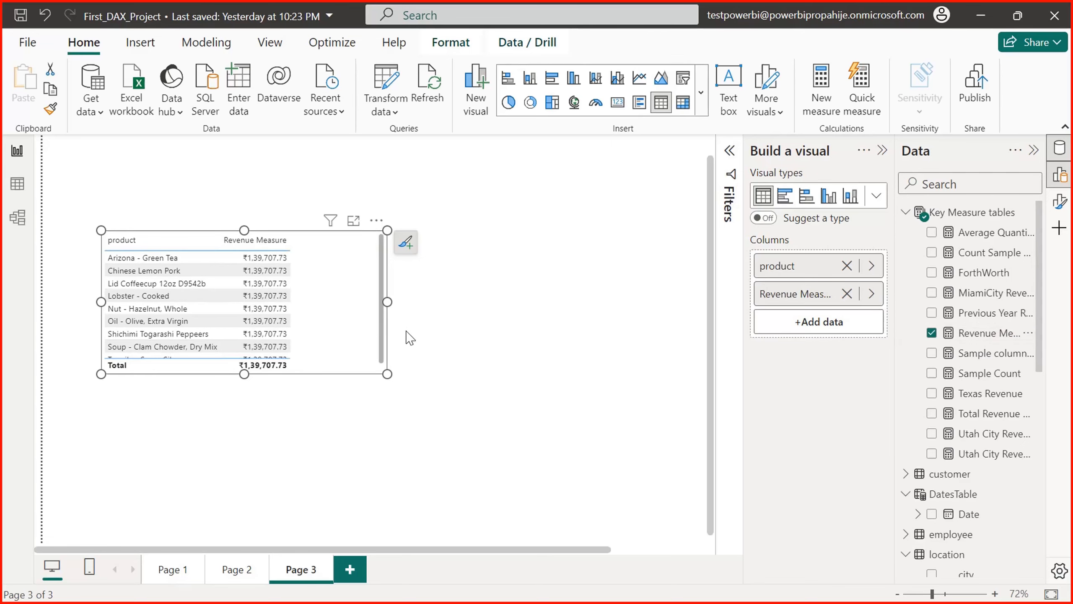
{"action": "left_click_drag", "start_coordinate": [387, 301], "coordinate": [443, 302]}
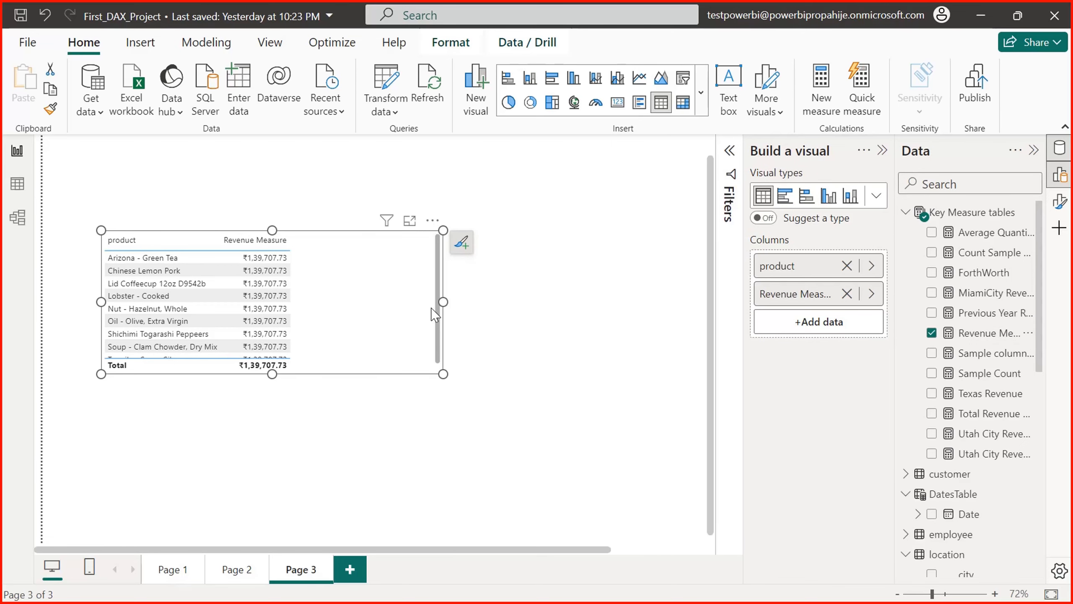
{"action": "scroll", "coordinate": [436, 321], "scroll_direction": "down", "scroll_amount": 1}
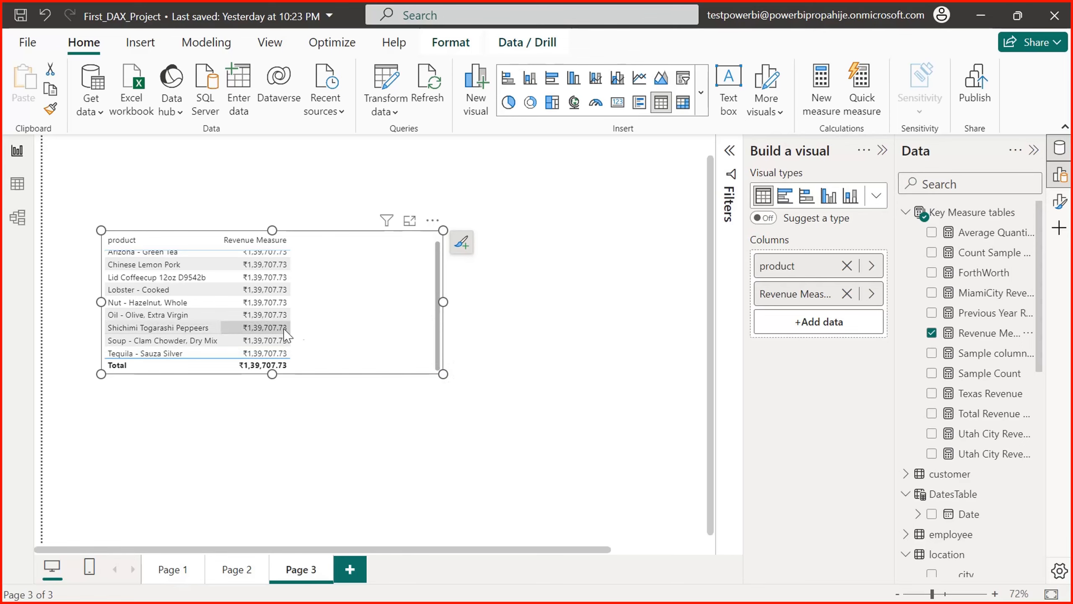
Step: Display the Revenue Measure formula and highlight its SUMX function
{"action": "left_click", "coordinate": [238, 280]}
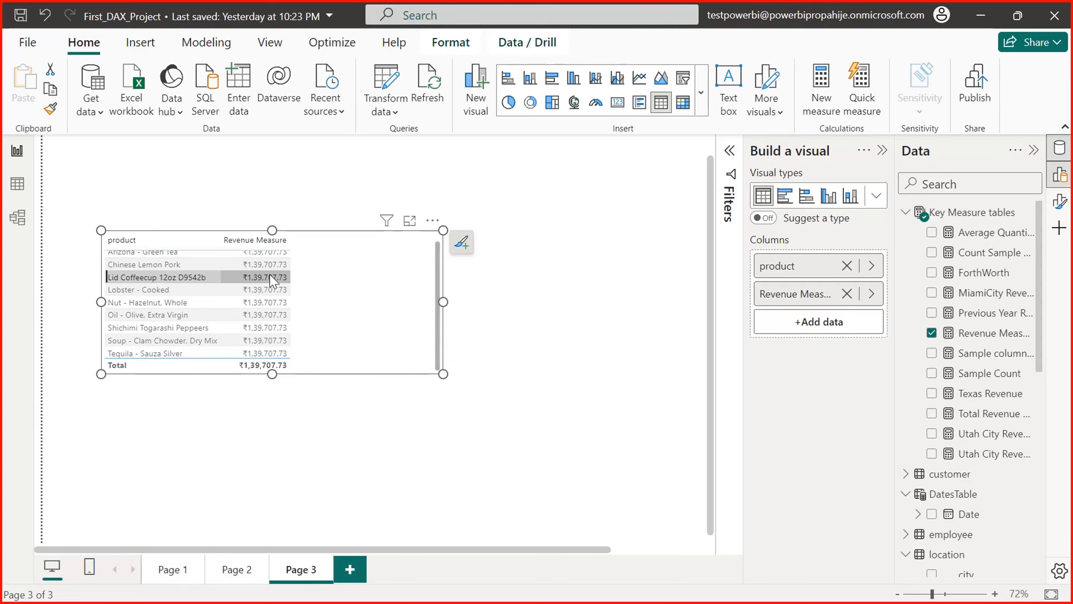
{"action": "left_click", "coordinate": [988, 338]}
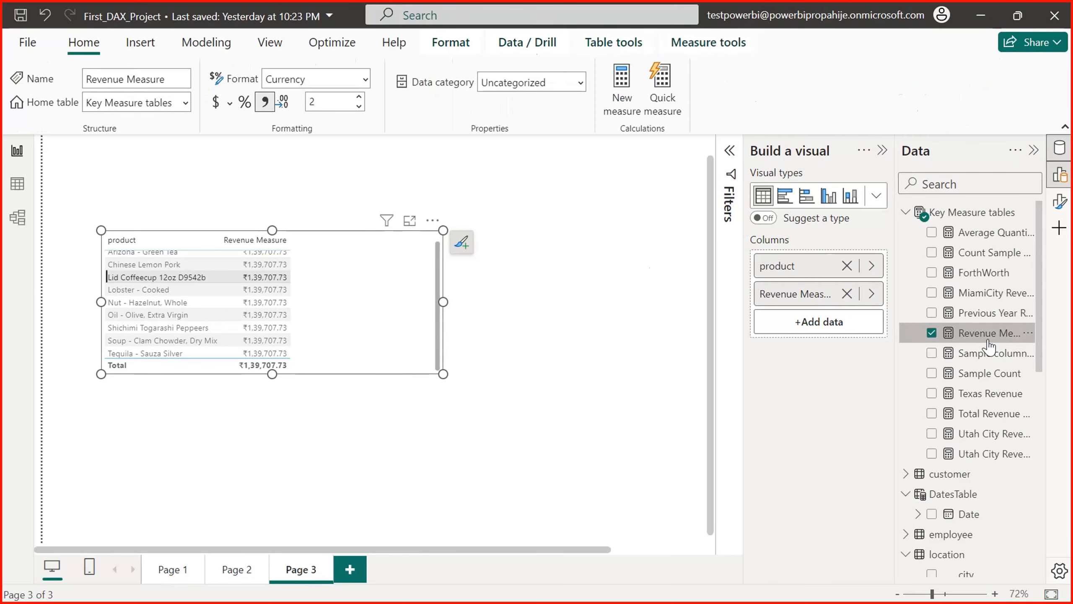
{"action": "double_click", "coordinate": [224, 147]}
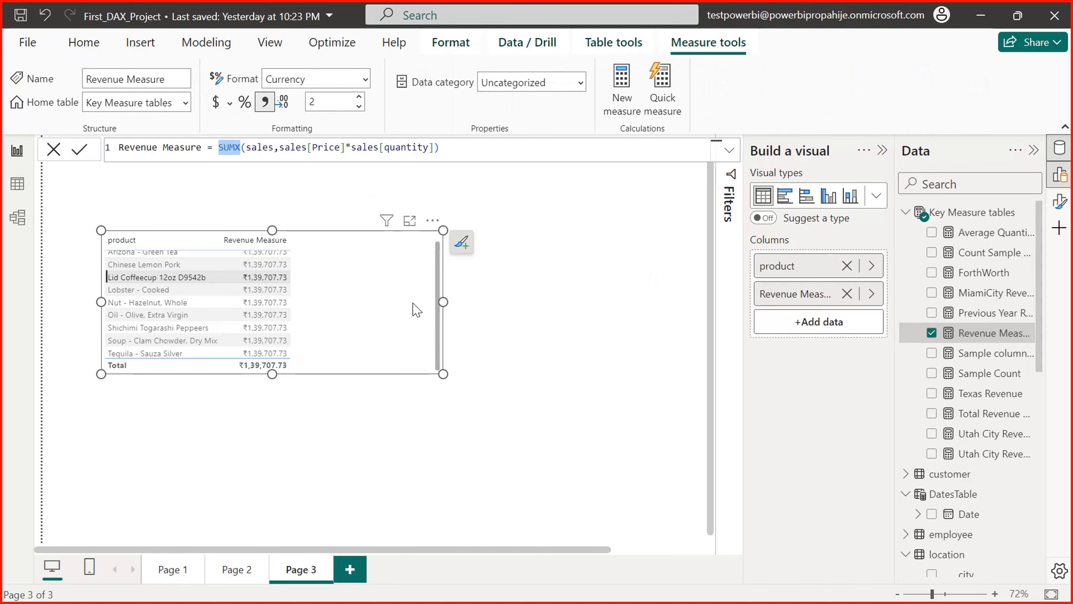
Step: Delete the product table visual and place a new empty table visual on the page
{"action": "left_click", "coordinate": [396, 315]}
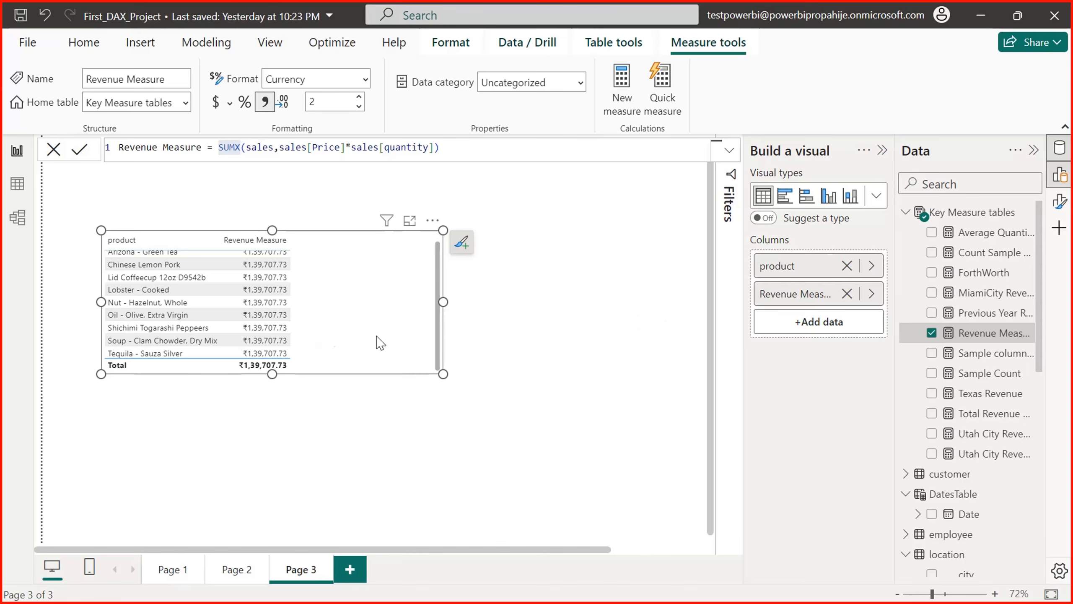
{"action": "key", "text": "Delete"}
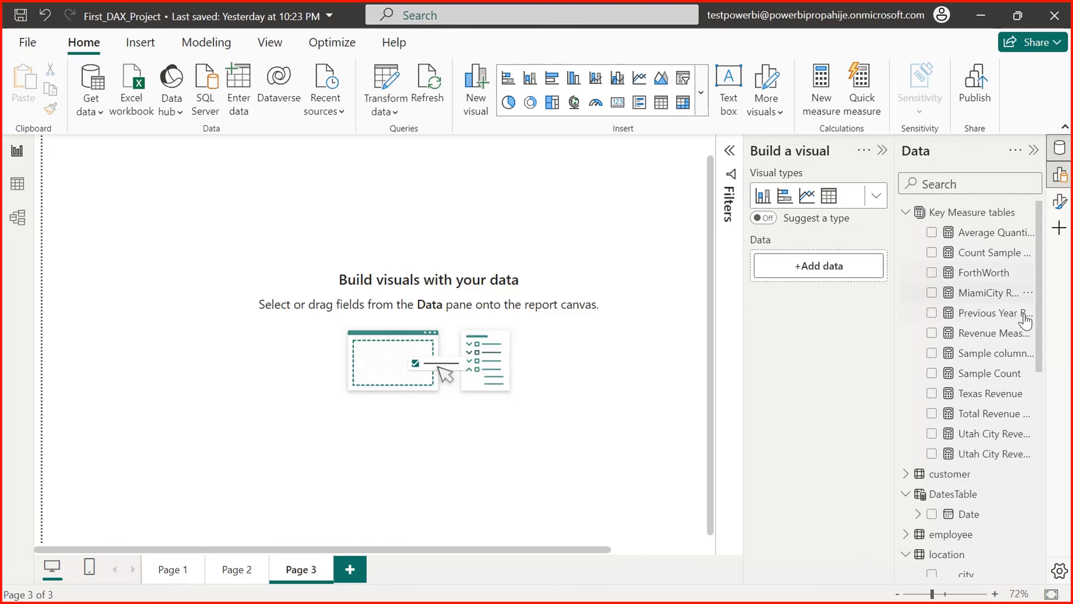
{"action": "left_click", "coordinate": [830, 196]}
{"action": "left_click_drag", "start_coordinate": [205, 260], "coordinate": [268, 313]}
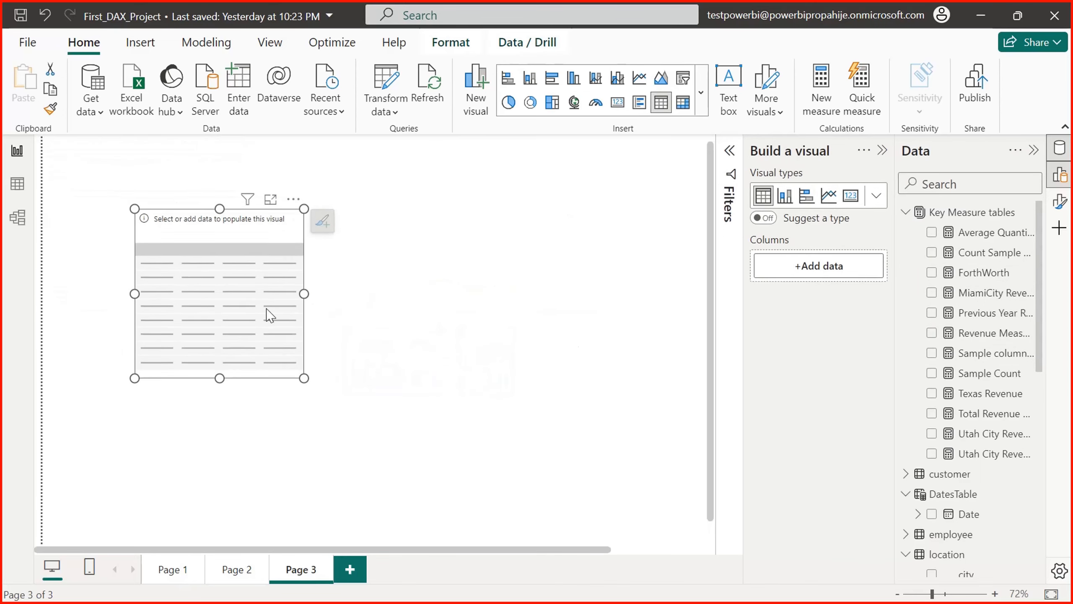
Step: Add Revenue Measure to the empty table visual, shift the visual down slightly and reduce its height
{"action": "left_click_drag", "start_coordinate": [1038, 351], "coordinate": [1039, 472]}
{"action": "scroll", "coordinate": [1050, 534], "scroll_direction": "down", "scroll_amount": 3}
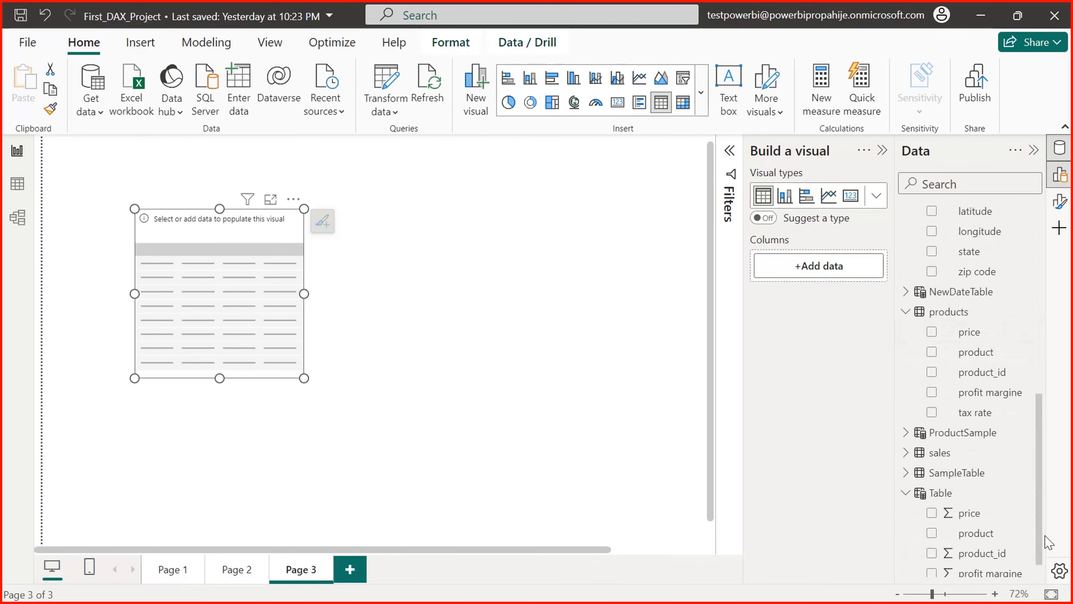
{"action": "scroll", "coordinate": [1046, 520], "scroll_direction": "up", "scroll_amount": 15}
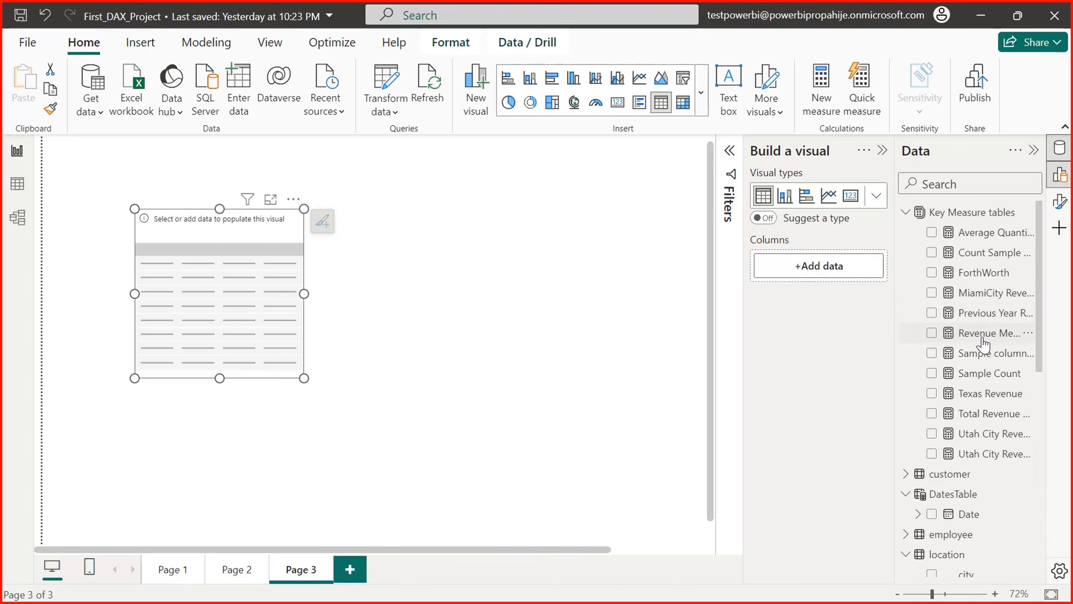
{"action": "left_click", "coordinate": [932, 333]}
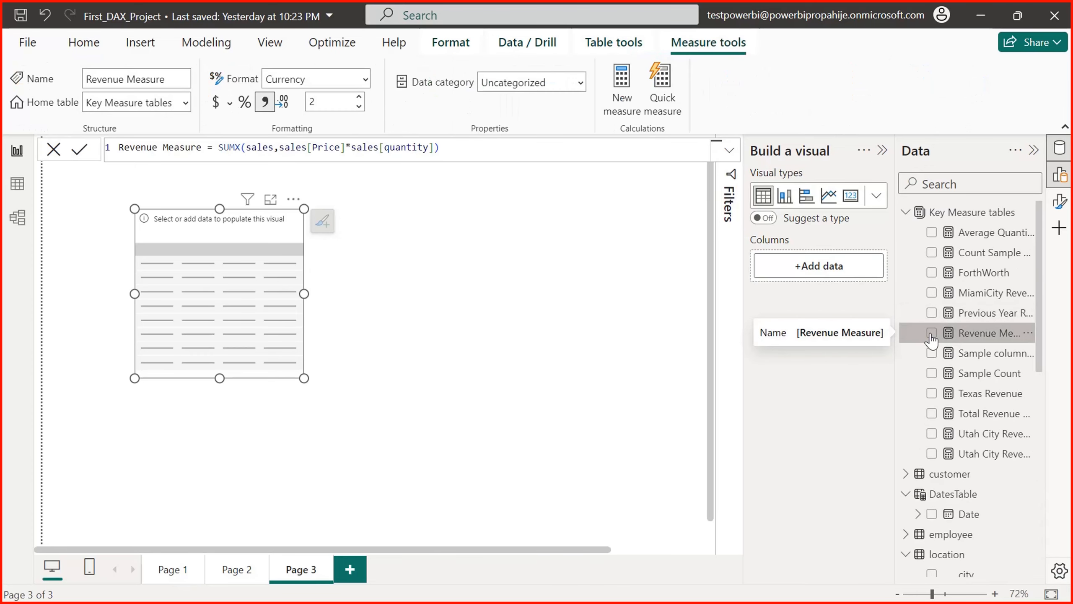
{"action": "left_click_drag", "start_coordinate": [256, 271], "coordinate": [252, 332]}
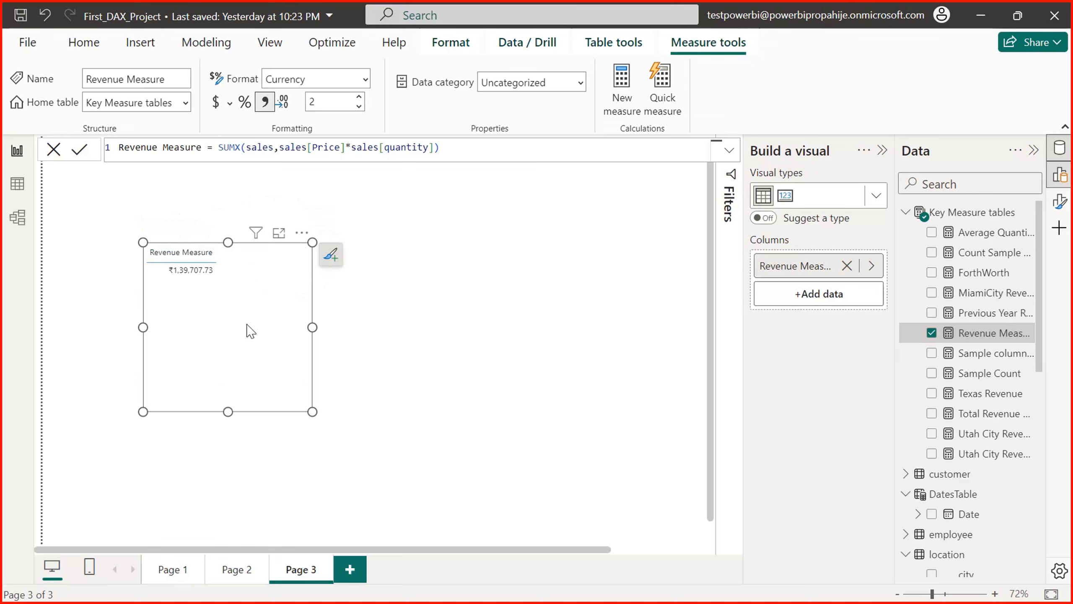
{"action": "left_click_drag", "start_coordinate": [228, 412], "coordinate": [222, 328]}
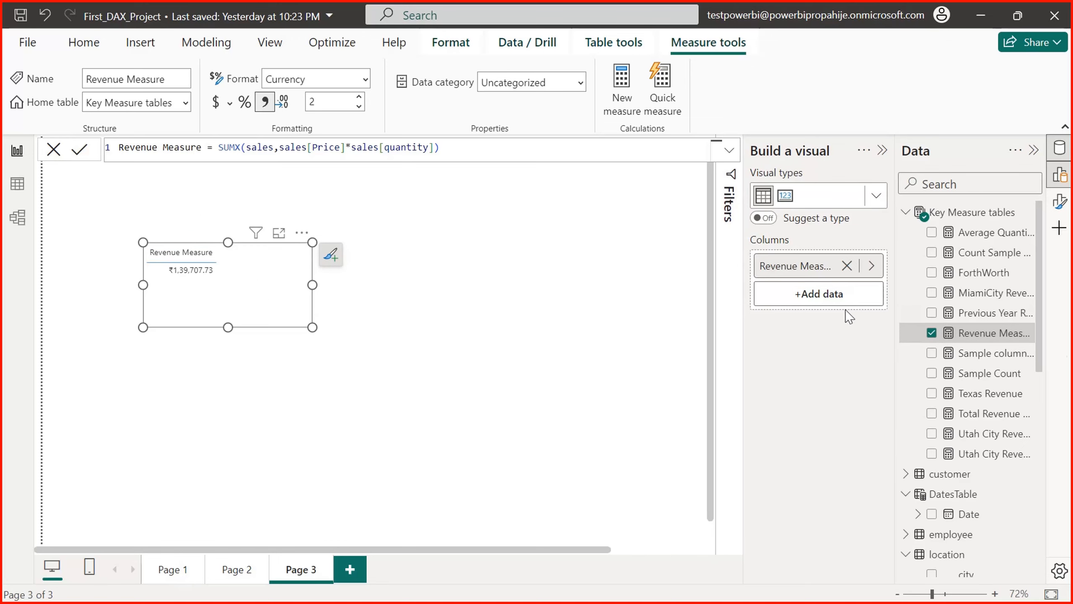
Step: Add the product column from the products table to the visual and make the visual taller
{"action": "scroll", "coordinate": [1042, 391], "scroll_direction": "down", "scroll_amount": 6}
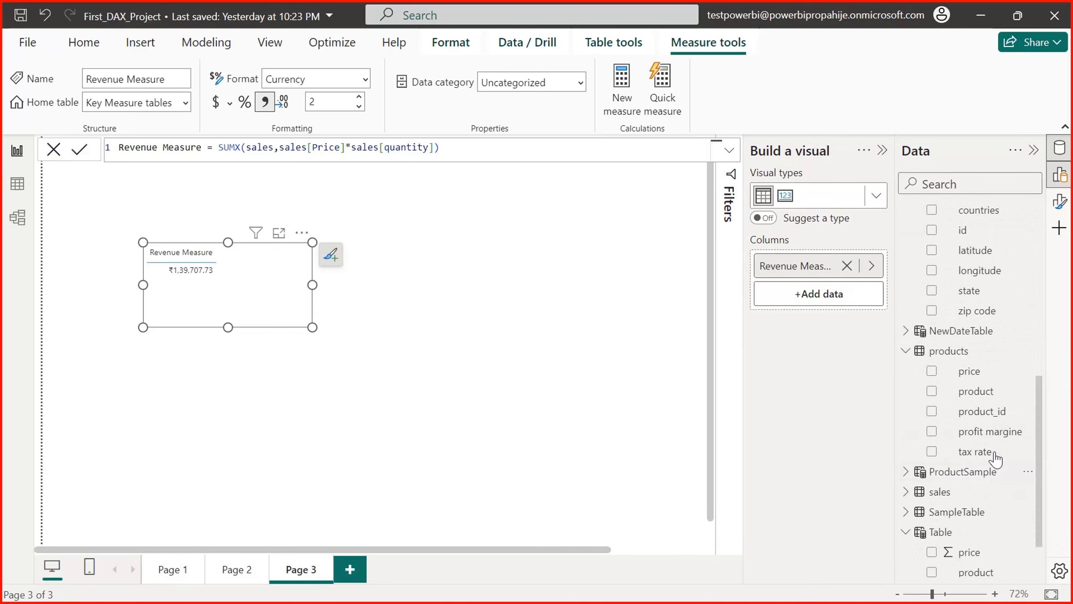
{"action": "left_click", "coordinate": [932, 392]}
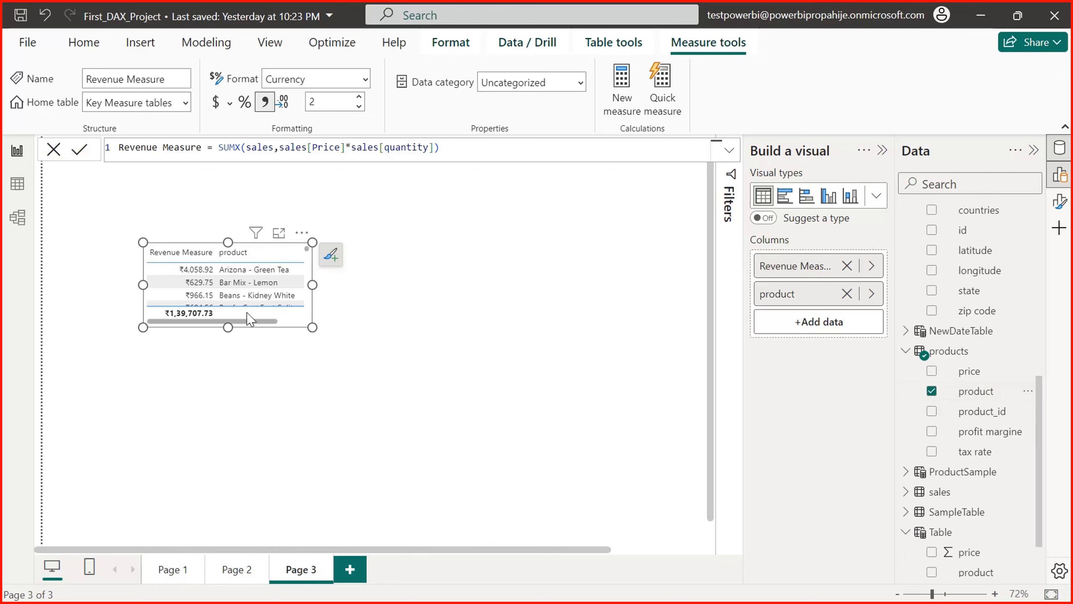
{"action": "left_click_drag", "start_coordinate": [225, 326], "coordinate": [228, 470]}
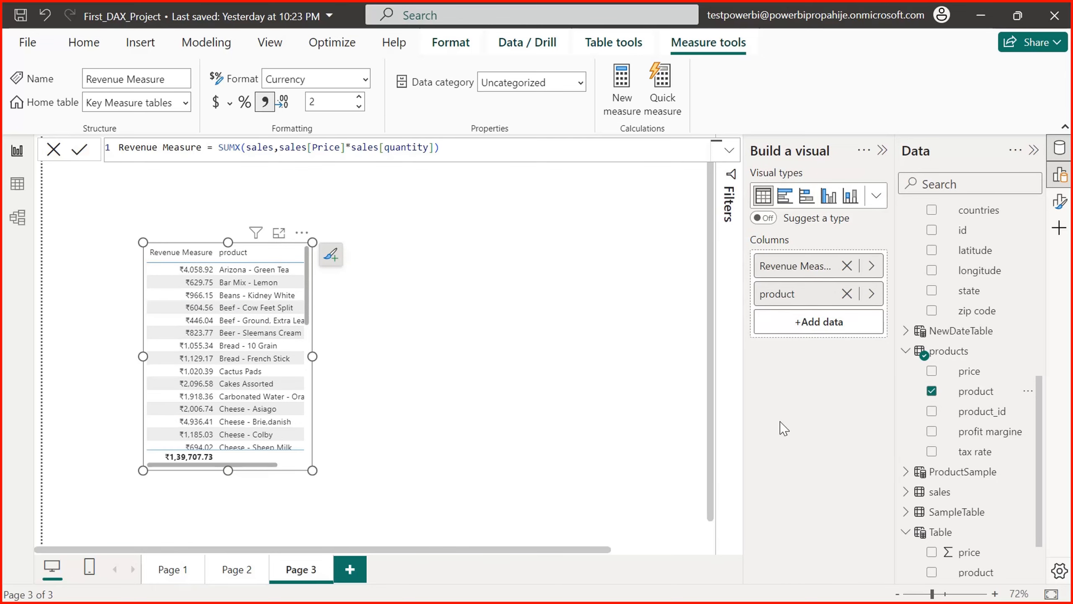
Step: Make product the first column of the table visual, and widen and reposition the visual on the page
{"action": "left_click_drag", "start_coordinate": [808, 303], "coordinate": [809, 285]}
{"action": "mouse_move", "coordinate": [801, 254]}
{"action": "left_mouse_down"}
{"action": "mouse_move", "coordinate": [817, 242]}
{"action": "mouse_move", "coordinate": [815, 252]}
{"action": "left_mouse_up"}
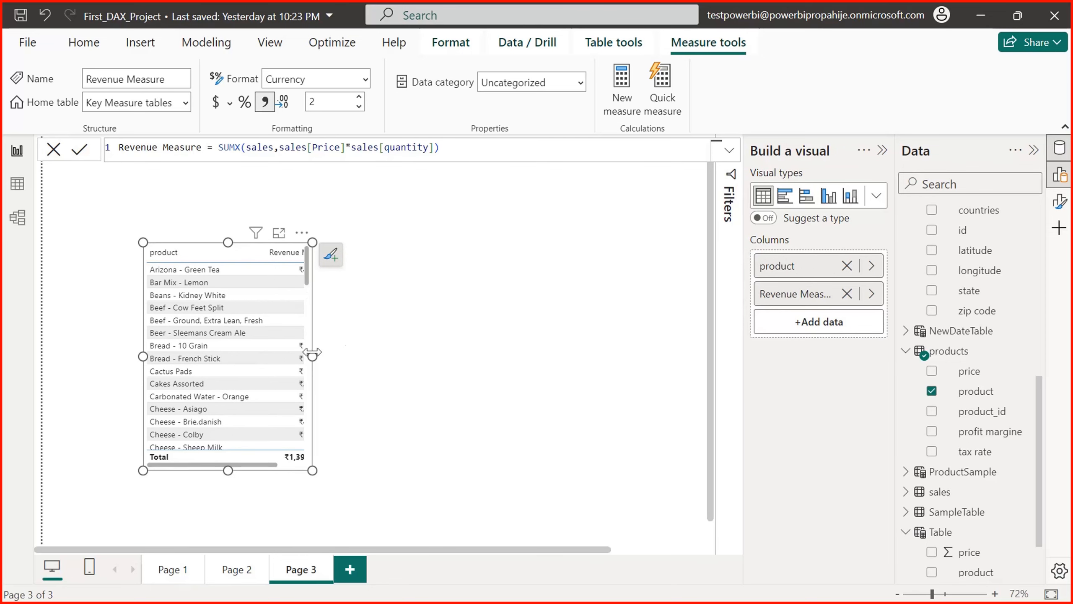
{"action": "left_click_drag", "start_coordinate": [313, 356], "coordinate": [475, 356]}
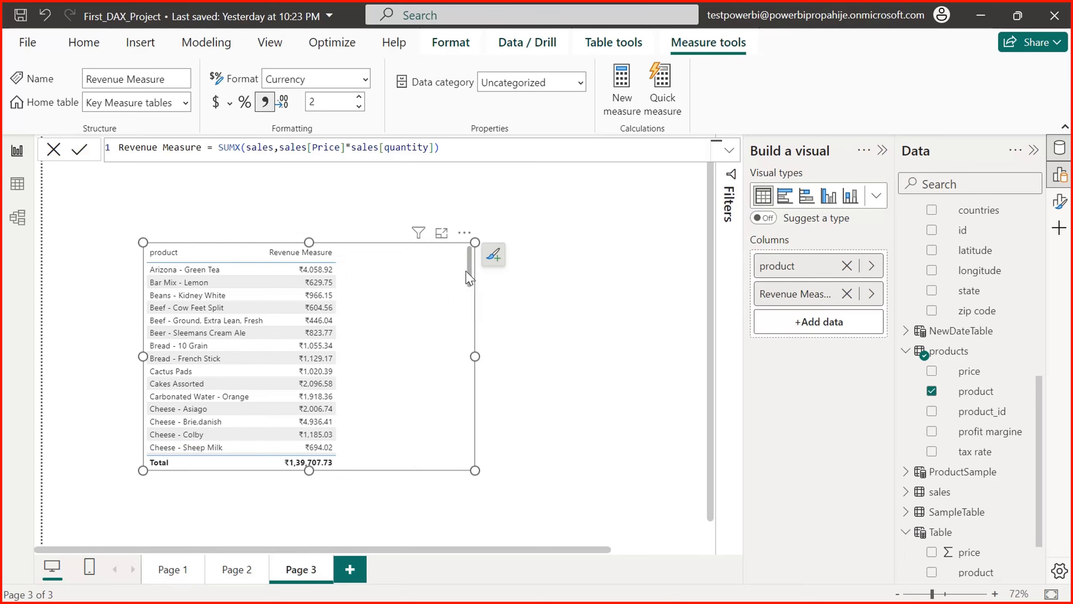
{"action": "left_click_drag", "start_coordinate": [472, 283], "coordinate": [472, 241]}
{"action": "left_click_drag", "start_coordinate": [432, 274], "coordinate": [379, 208]}
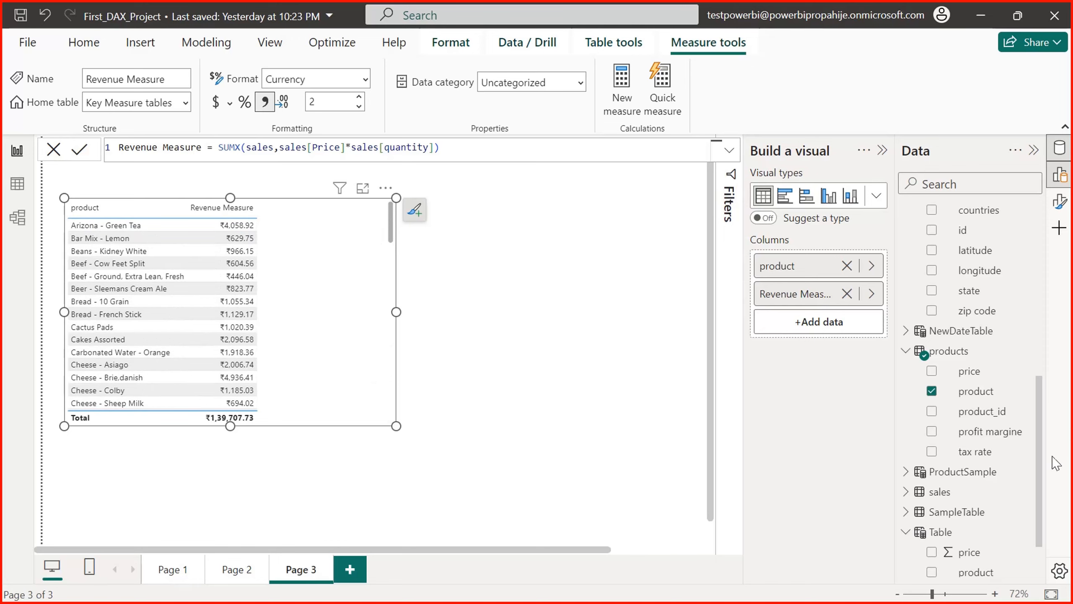
Step: Add the Texas Revenue measure to the product table visual beside Revenue Measure
{"action": "scroll", "coordinate": [1046, 465], "scroll_direction": "up", "scroll_amount": 10}
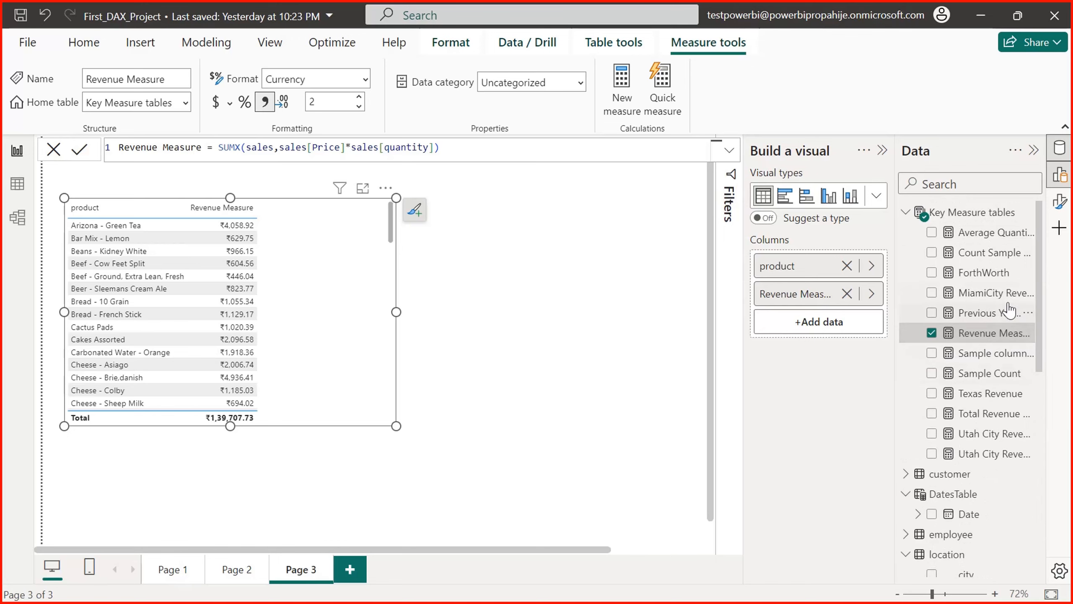
{"action": "left_click", "coordinate": [989, 393]}
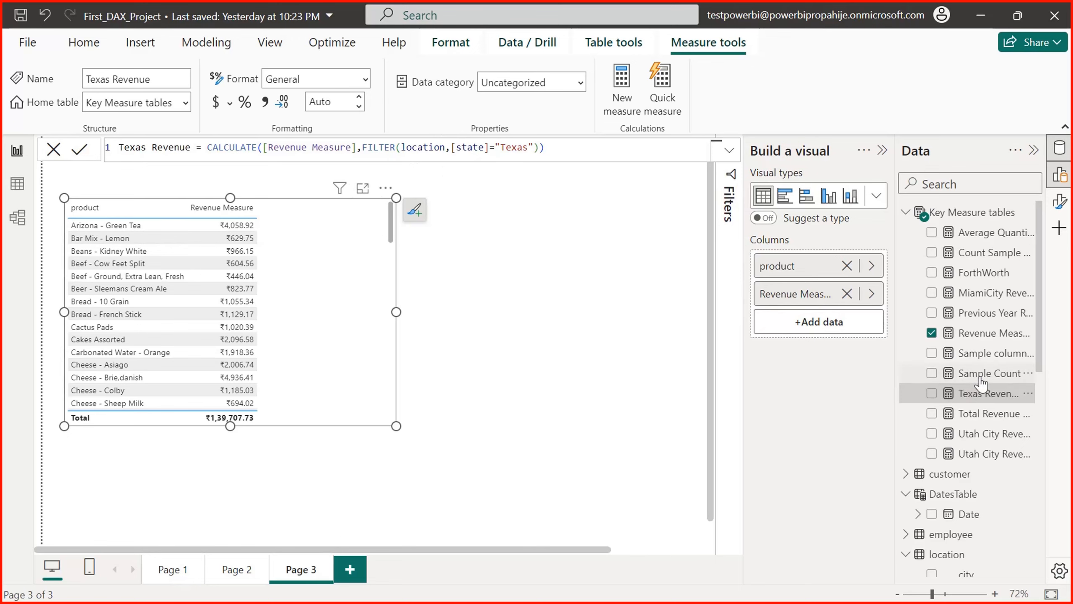
{"action": "left_click_drag", "start_coordinate": [1002, 394], "coordinate": [330, 248]}
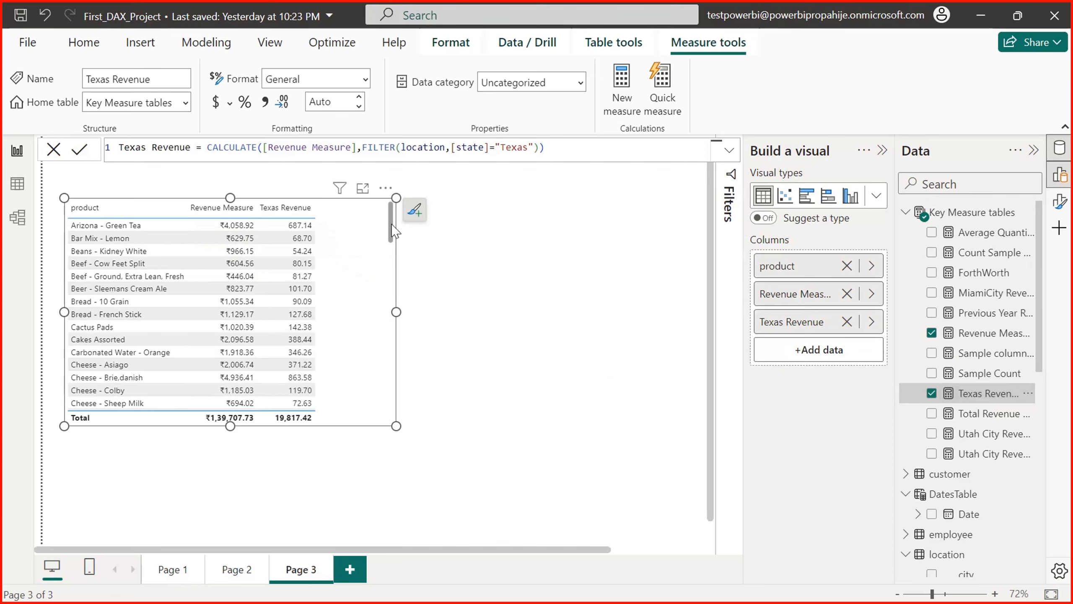
Step: Examine the table's Texas Revenue values against the FILTER(location,[state]="Texas") part of the measure's formula
{"action": "left_click_drag", "start_coordinate": [393, 230], "coordinate": [376, 203]}
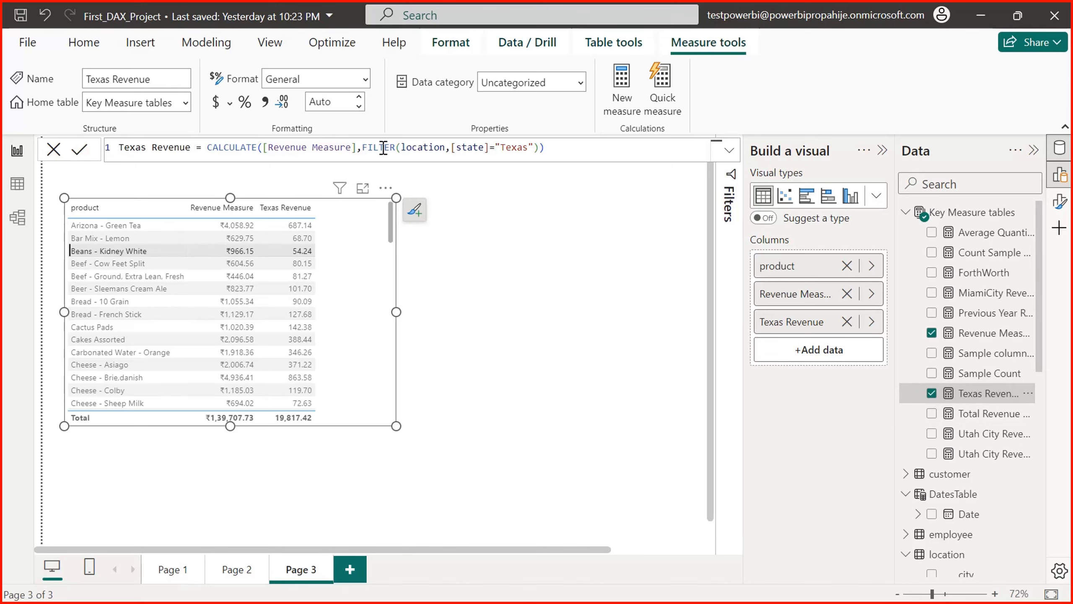
{"action": "left_click_drag", "start_coordinate": [383, 148], "coordinate": [532, 137]}
{"action": "left_click", "coordinate": [533, 146]}
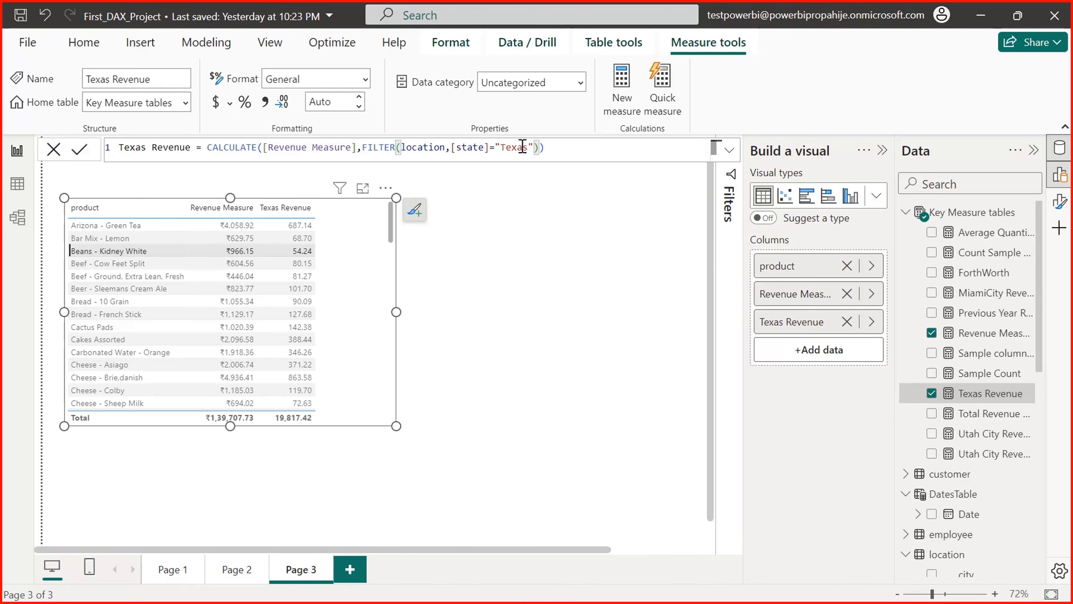
{"action": "left_click", "coordinate": [303, 247]}
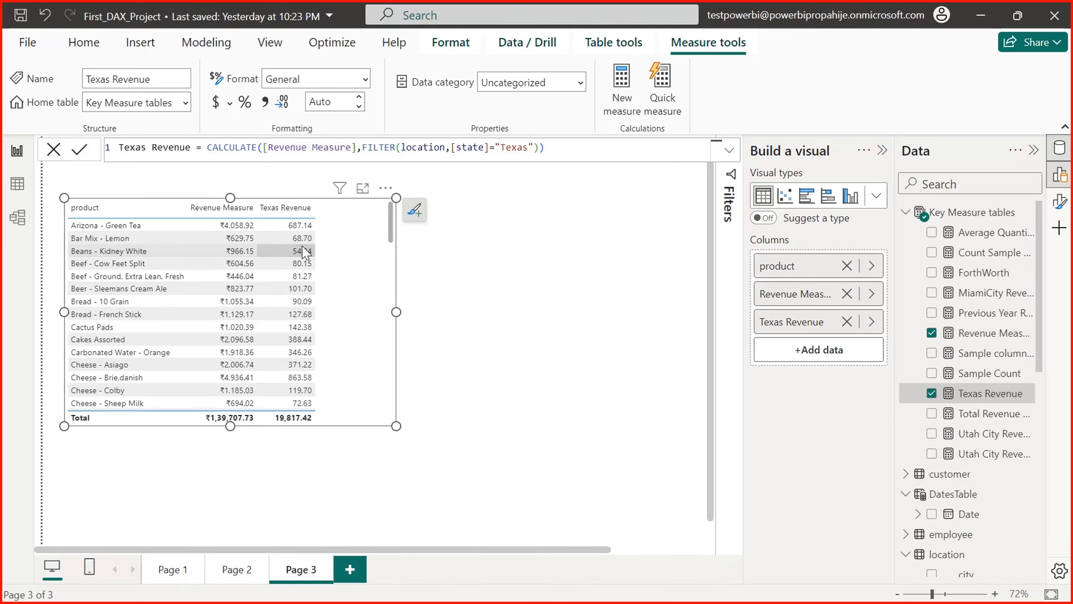
Step: Change the Texas Revenue formula to divide [Revenue Measure] by its existing CALCULATE expression
{"action": "left_click", "coordinate": [210, 148]}
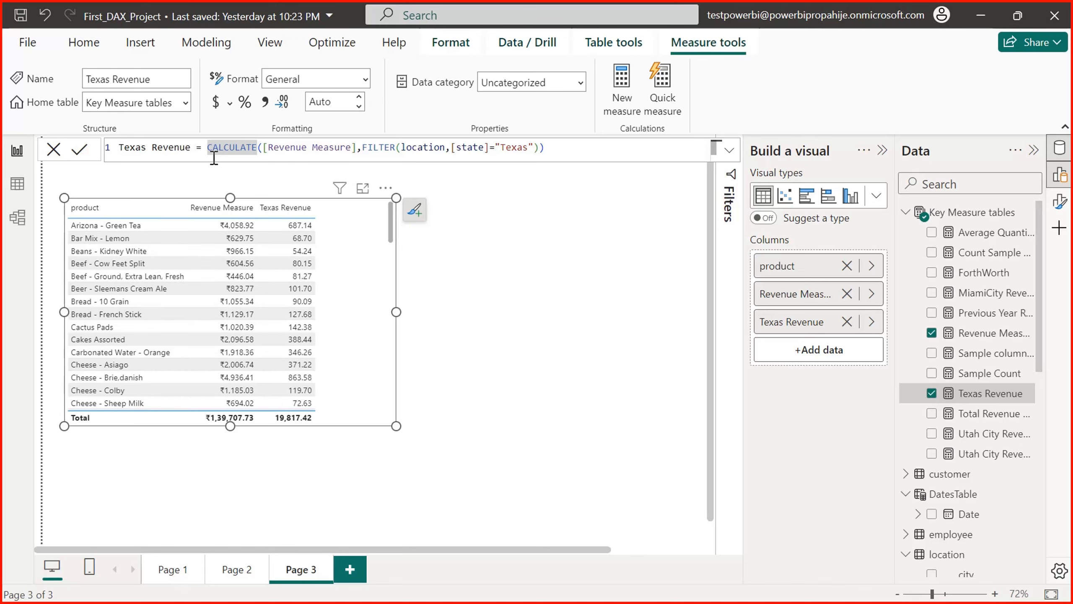
{"action": "double_click", "coordinate": [199, 148]}
{"action": "left_click", "coordinate": [208, 149]}
{"action": "key", "text": "Left"}
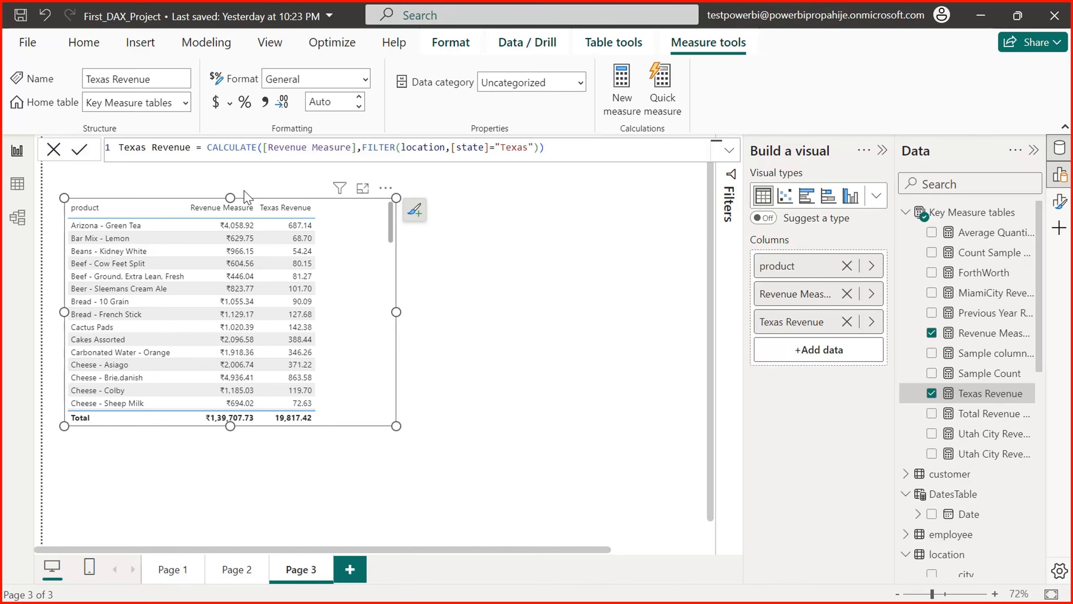
{"action": "type", "text": "[Rev"}
{"action": "key", "text": "Tab"}
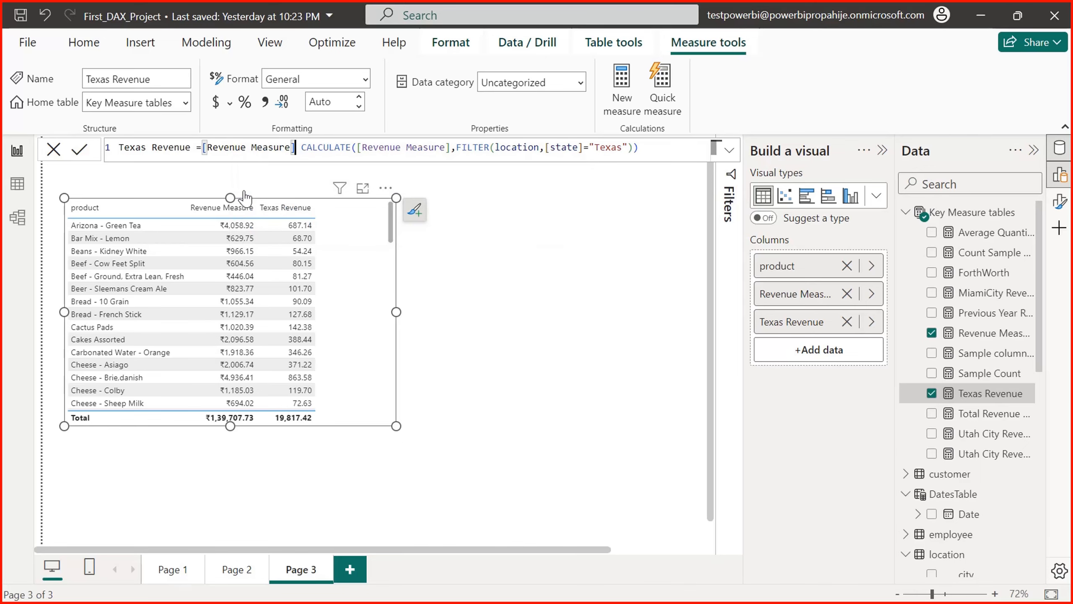
{"action": "type", "text": "/"}
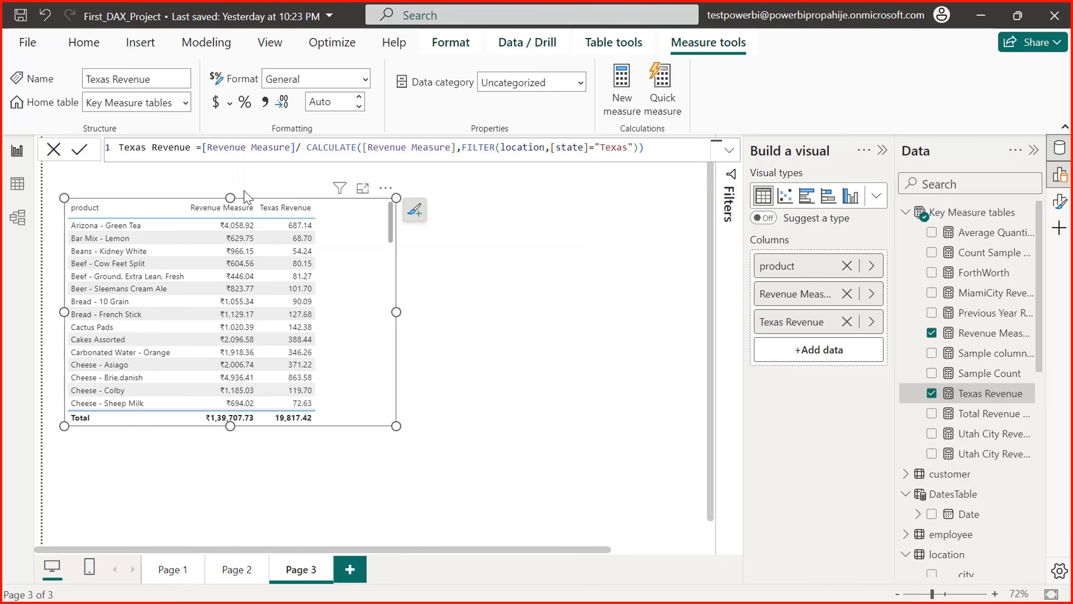
{"action": "key", "text": "Return"}
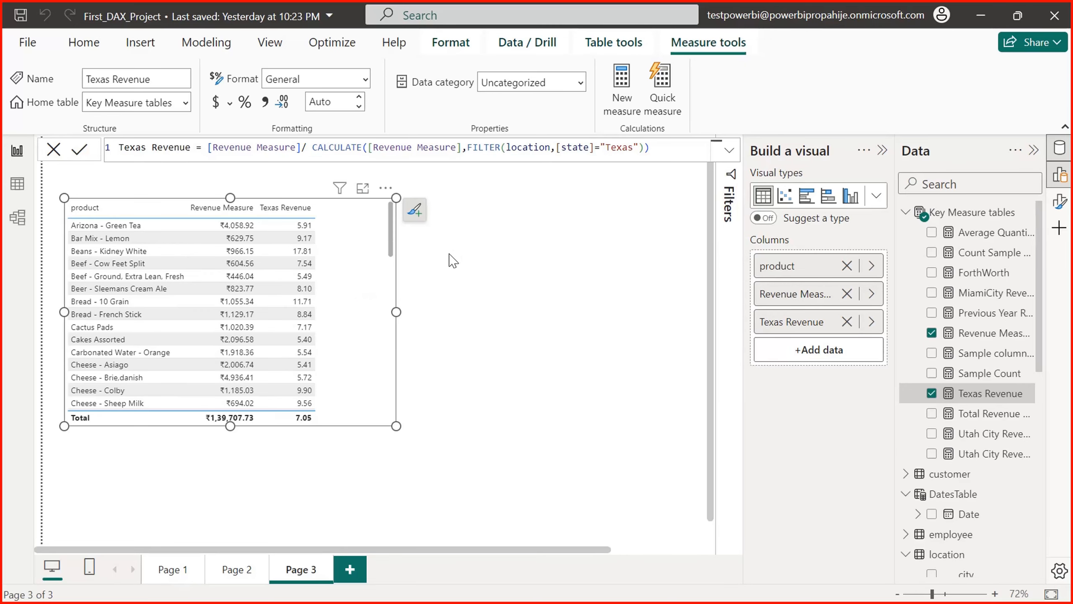
Step: Format Texas Revenue as a percentage and remove the FILTER(location,[state]="Texas") argument from its CALCULATE expression, leaving a comma for a new argument
{"action": "left_click_drag", "start_coordinate": [392, 225], "coordinate": [363, 224]}
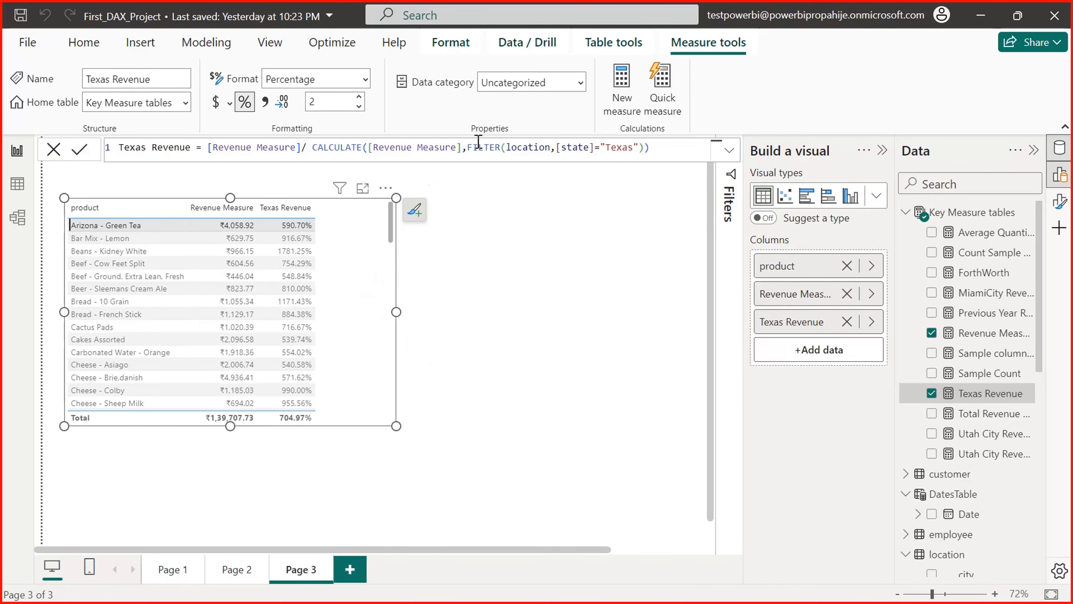
{"action": "left_click_drag", "start_coordinate": [463, 147], "coordinate": [641, 148]}
{"action": "key", "text": "BackSpace"}
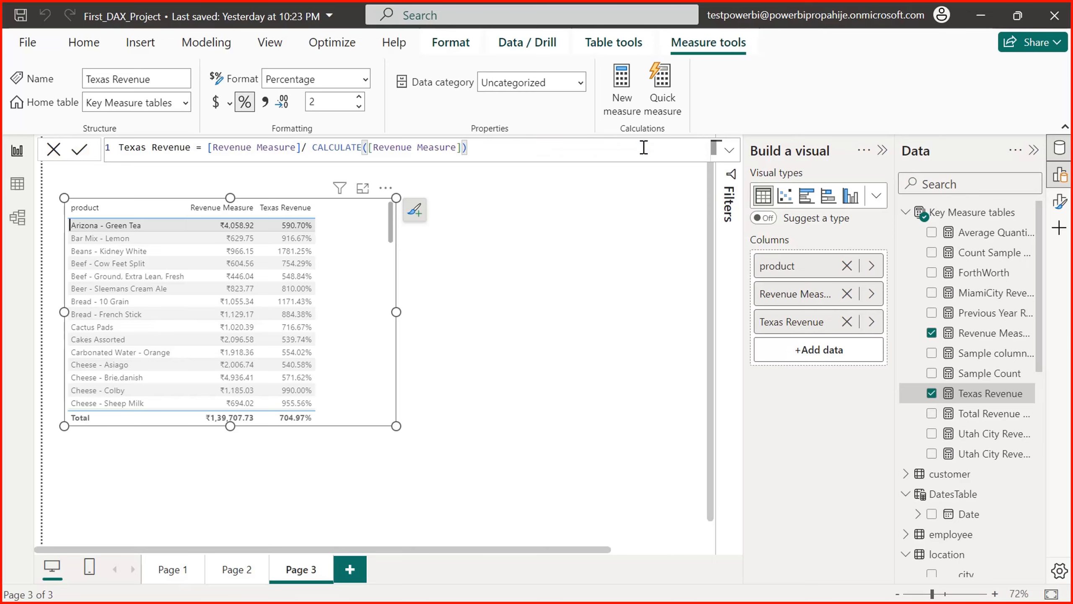
{"action": "type", "text": ","}
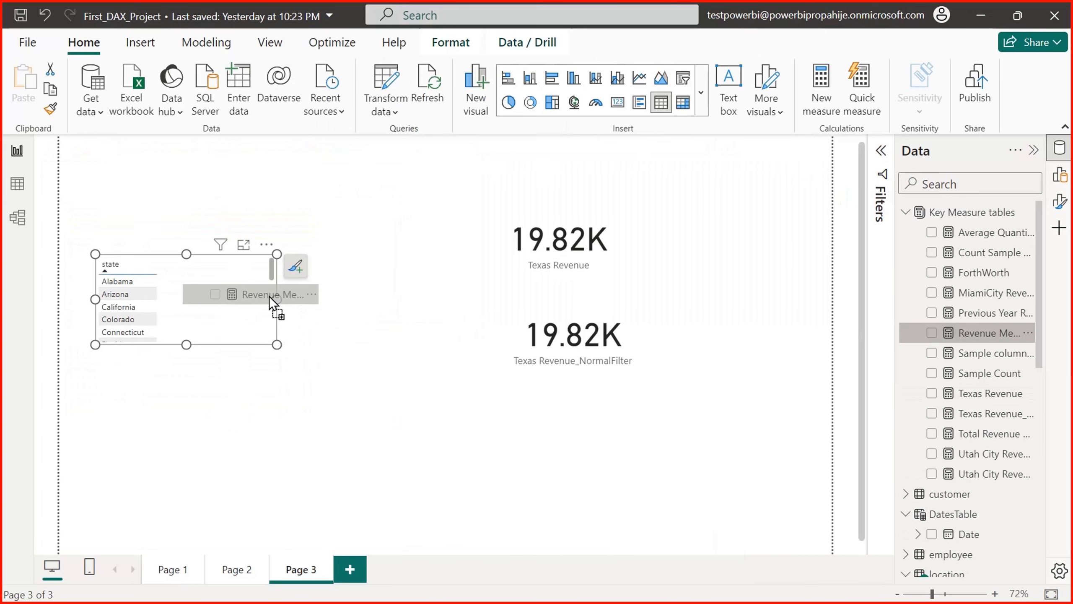
Step: Add Revenue Measure to the state visual and turn it back into a table, enlarged to fit all rows
{"action": "left_click_drag", "start_coordinate": [269, 296], "coordinate": [239, 293]}
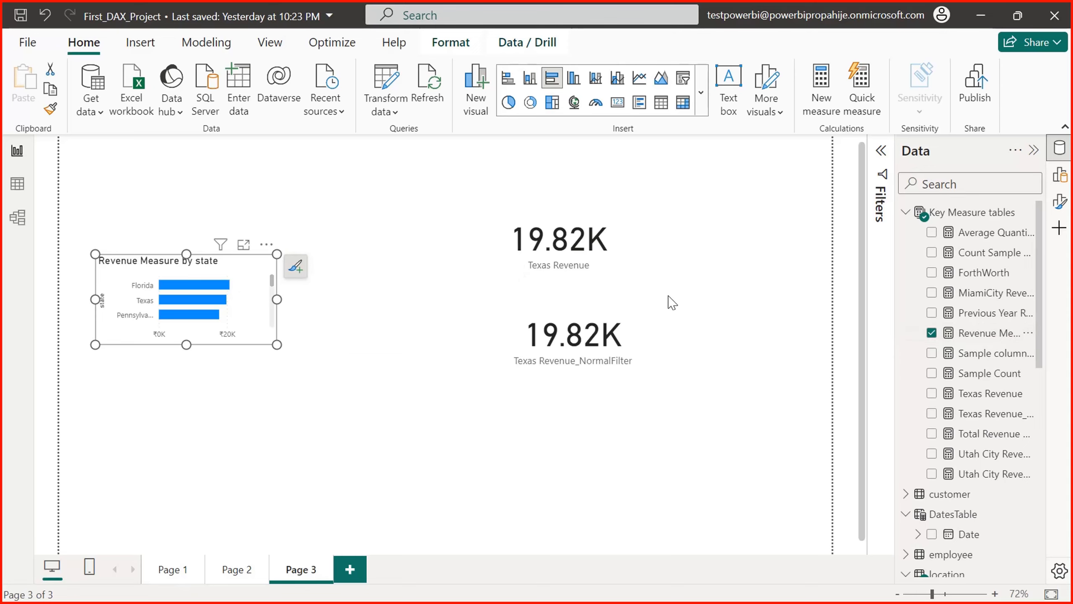
{"action": "left_click", "coordinate": [1060, 174]}
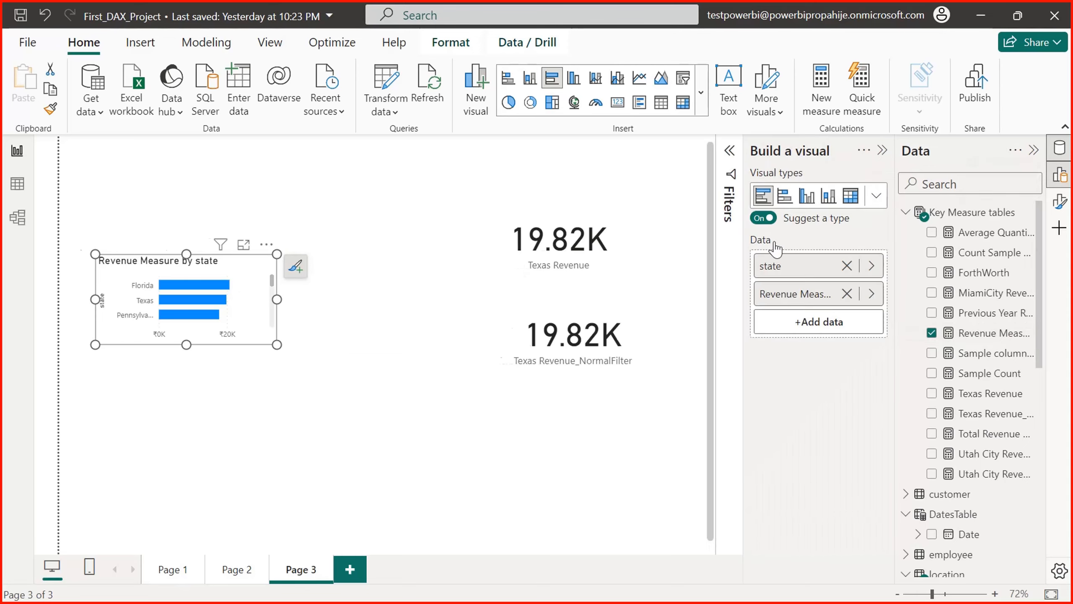
{"action": "left_click", "coordinate": [876, 196]}
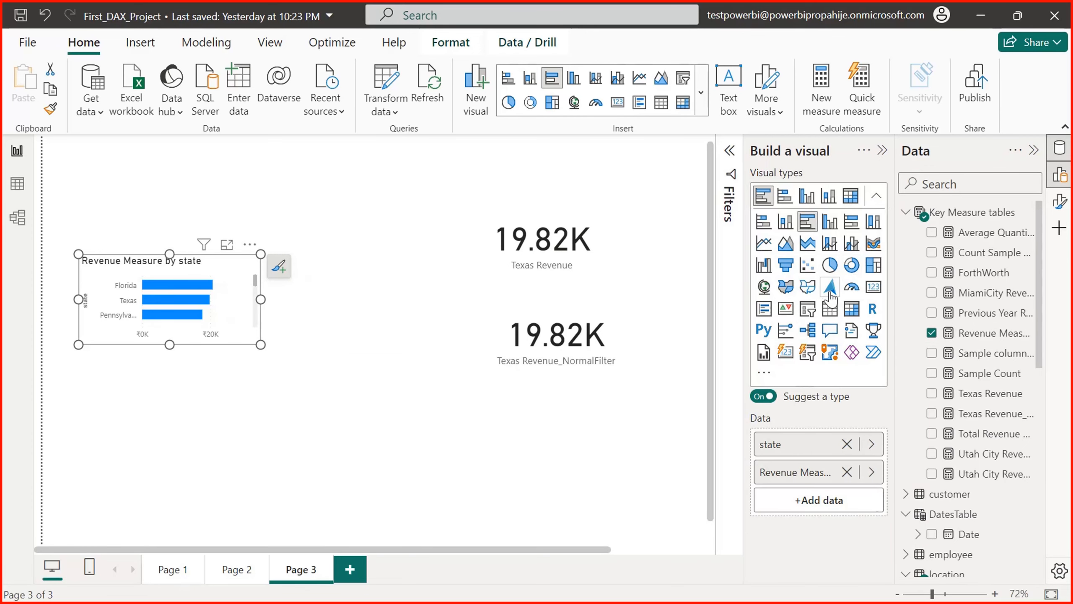
{"action": "left_click", "coordinate": [830, 311]}
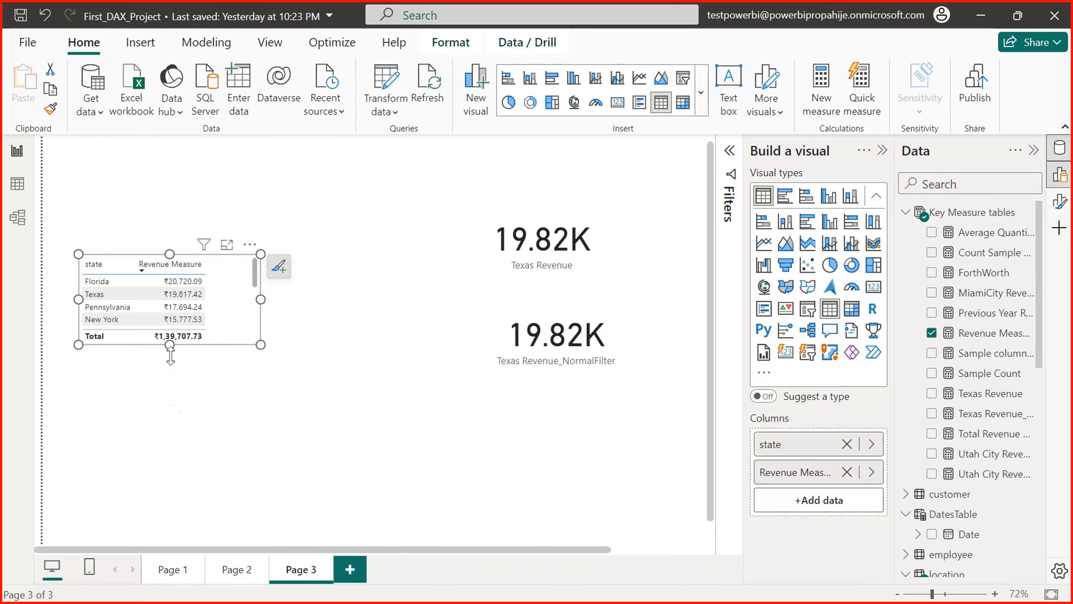
{"action": "left_click_drag", "start_coordinate": [170, 357], "coordinate": [168, 477]}
{"action": "left_click_drag", "start_coordinate": [260, 366], "coordinate": [301, 375]}
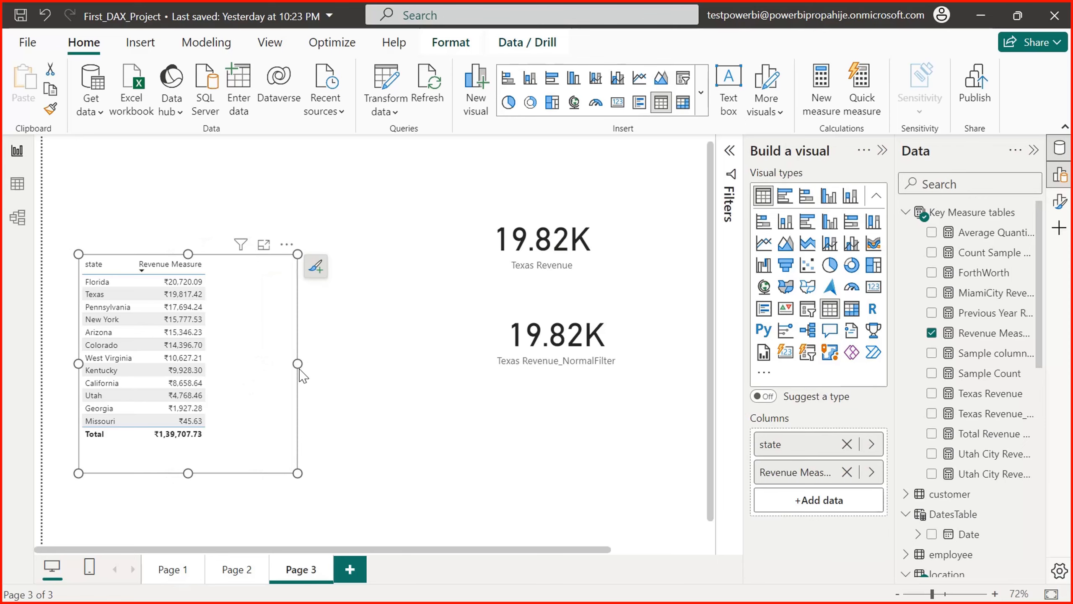
Step: Compare the Texas Revenue and Texas Revenue_NormalFilter cards with the Texas row of the state table
{"action": "left_click", "coordinate": [540, 250]}
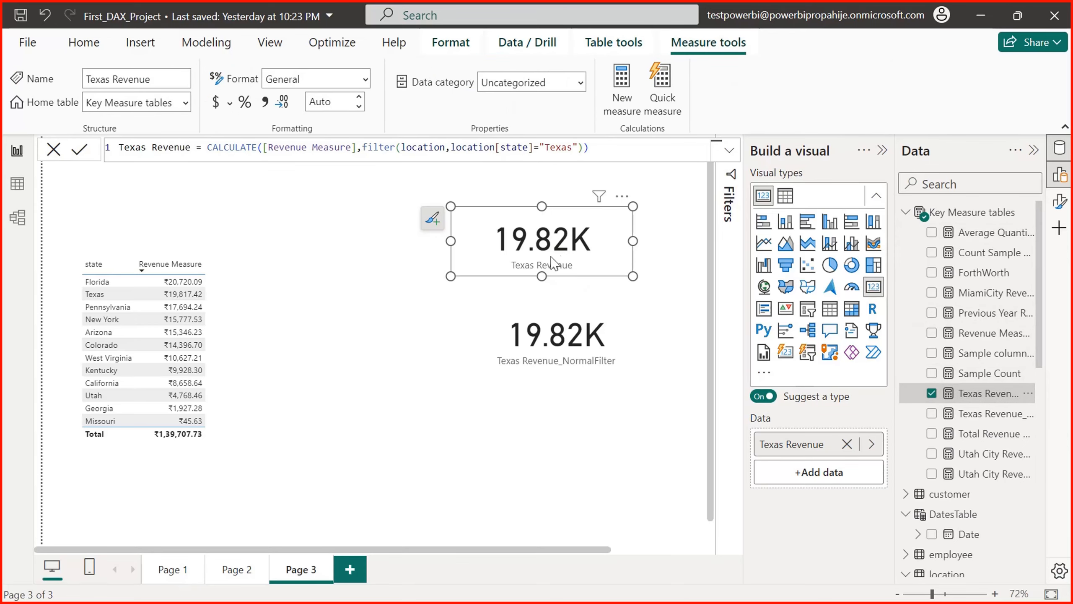
{"action": "left_click", "coordinate": [184, 304]}
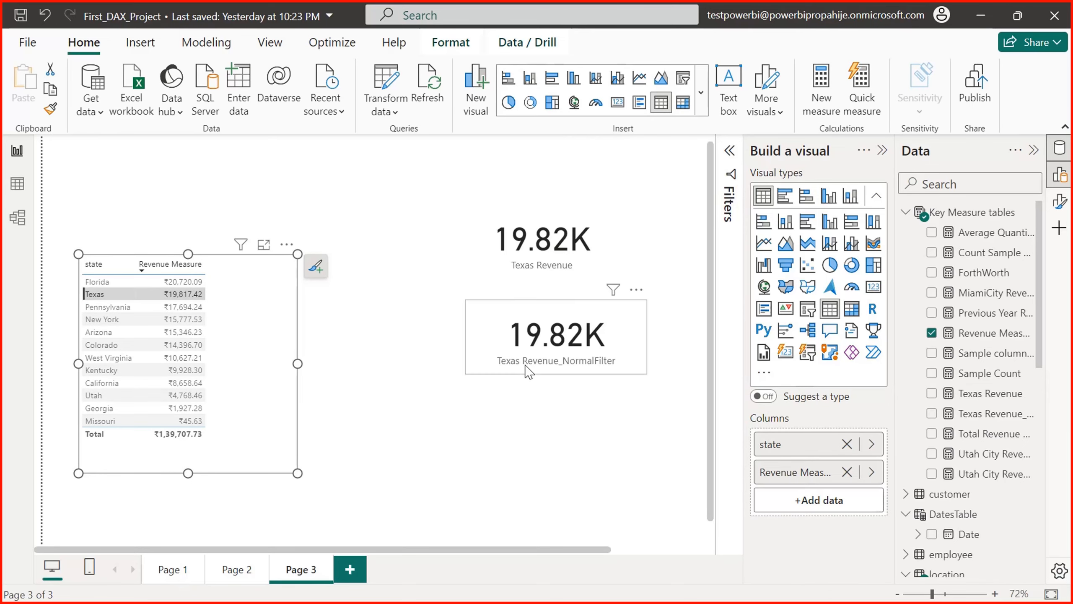
{"action": "left_click", "coordinate": [529, 372]}
{"action": "left_click", "coordinate": [400, 269]}
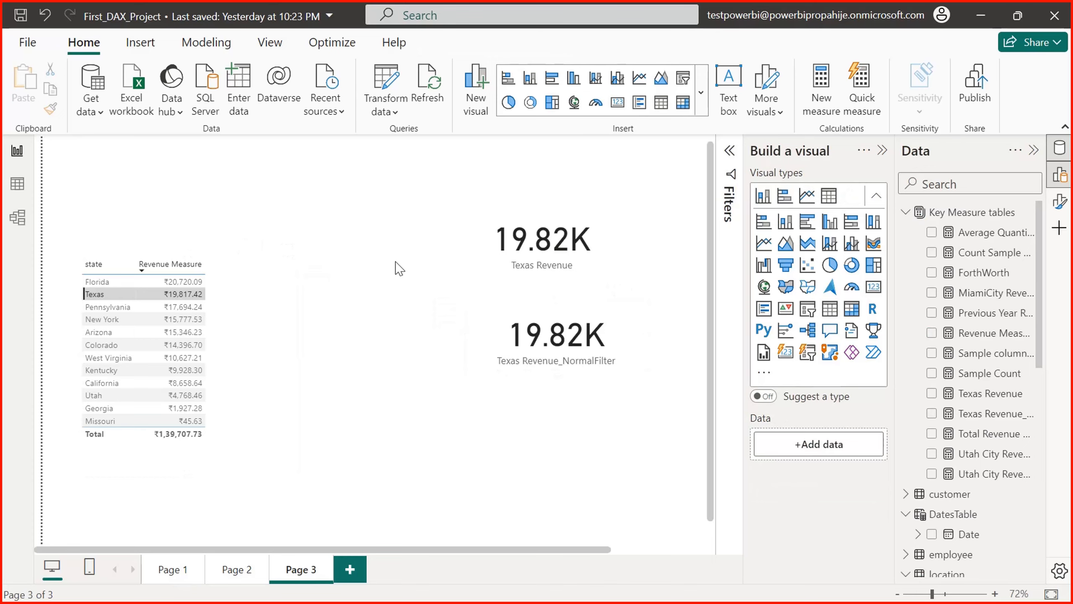
Step: Add the Texas Revenue_NormalFilter and Texas Revenue measures to the state table, widening the visual to fit them
{"action": "left_click", "coordinate": [255, 441]}
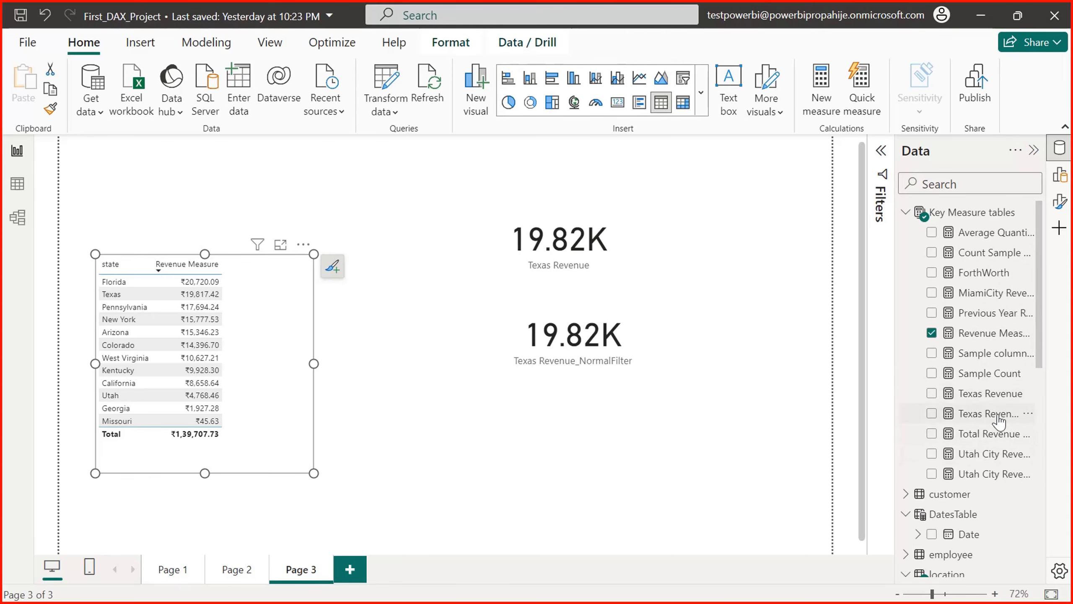
{"action": "left_click_drag", "start_coordinate": [998, 421], "coordinate": [285, 359]}
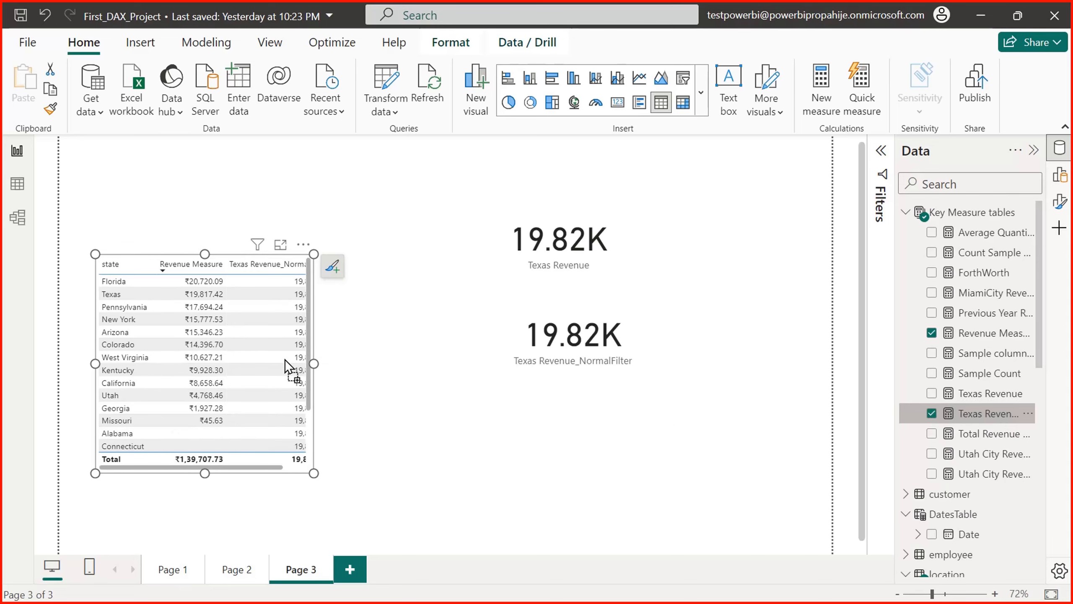
{"action": "left_click_drag", "start_coordinate": [267, 467], "coordinate": [346, 472]}
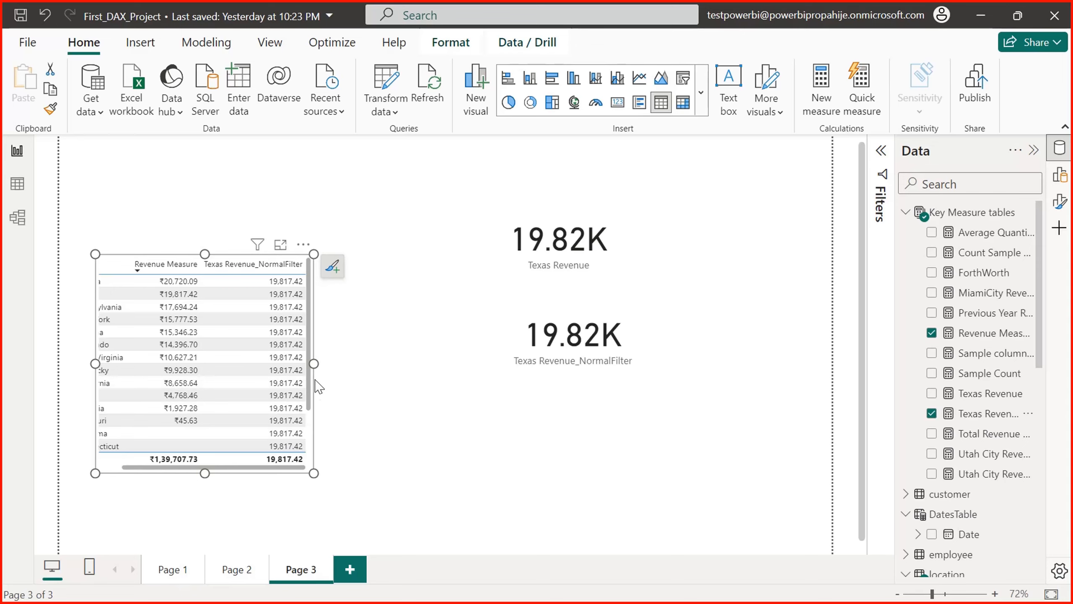
{"action": "left_click_drag", "start_coordinate": [314, 364], "coordinate": [469, 366]}
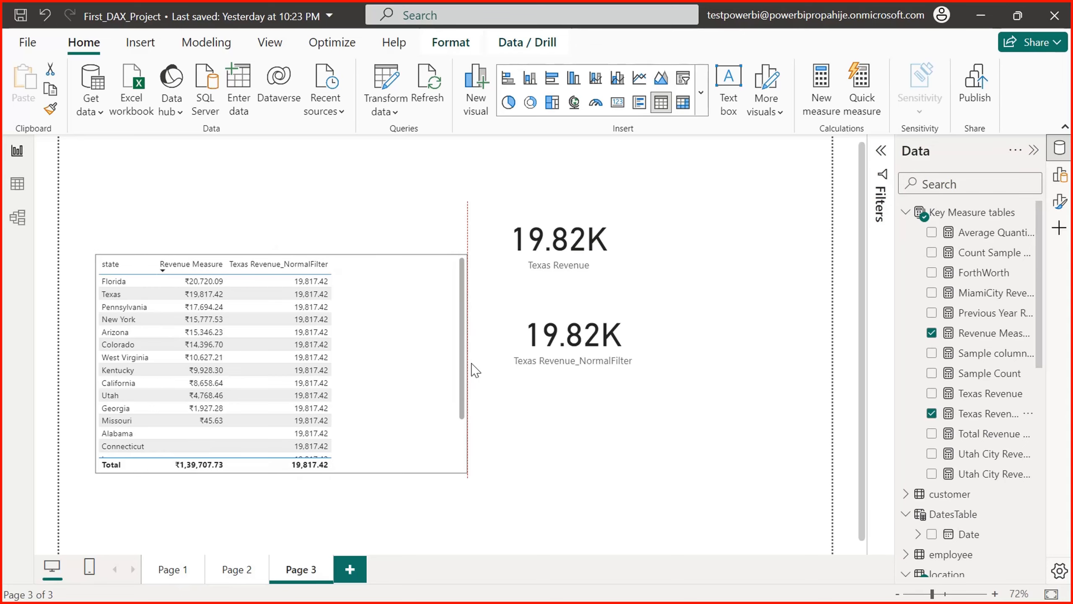
{"action": "left_click", "coordinate": [596, 262]}
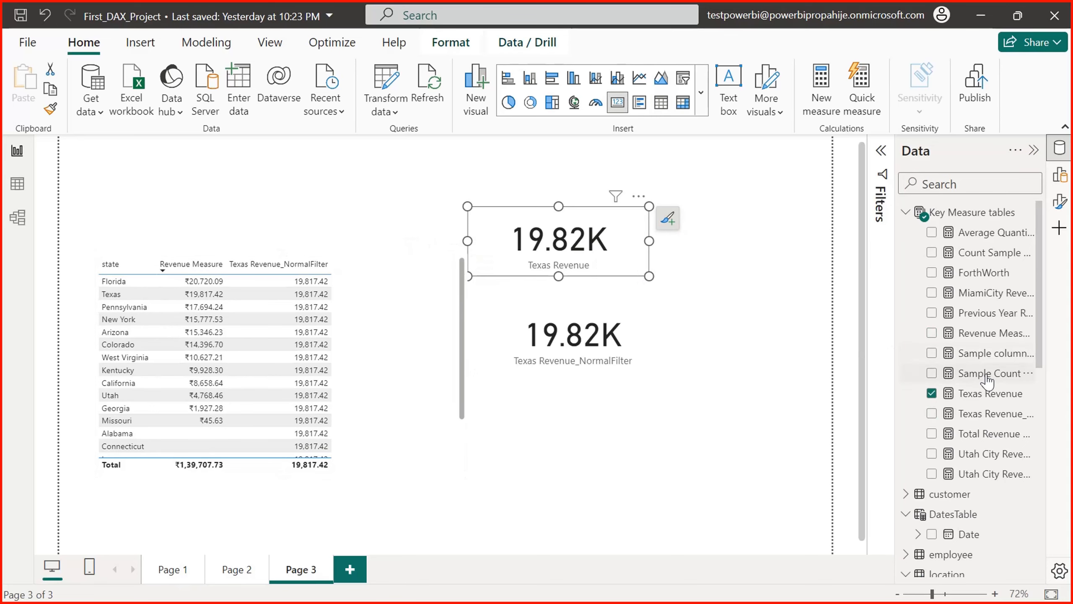
{"action": "left_click_drag", "start_coordinate": [991, 414], "coordinate": [371, 335]}
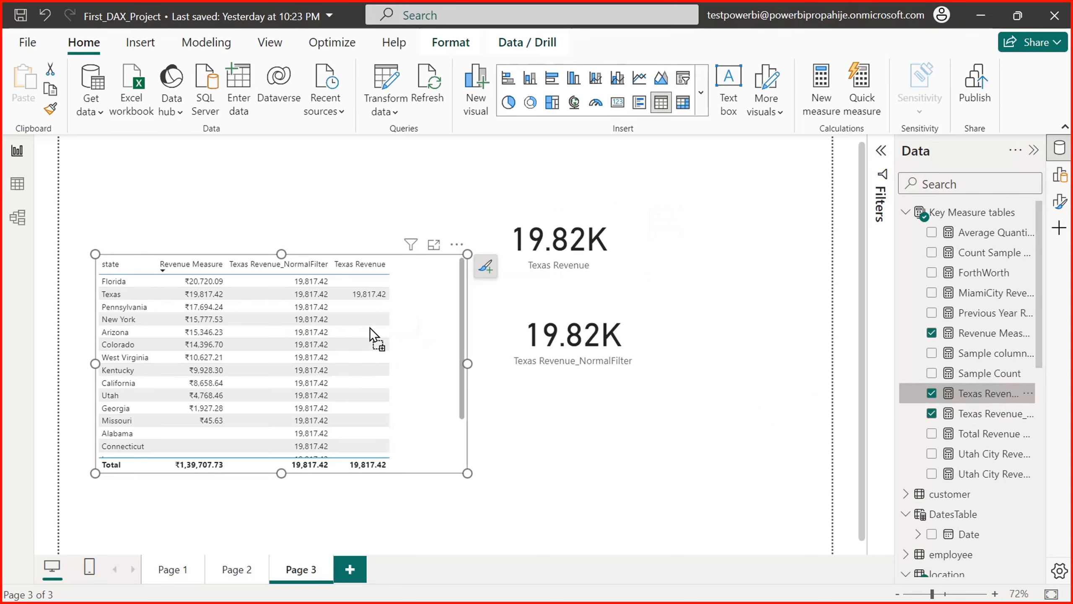
Step: Enlarge the state table and move it up the page, and shift both Texas revenue cards clear of it
{"action": "left_click_drag", "start_coordinate": [462, 343], "coordinate": [453, 321]}
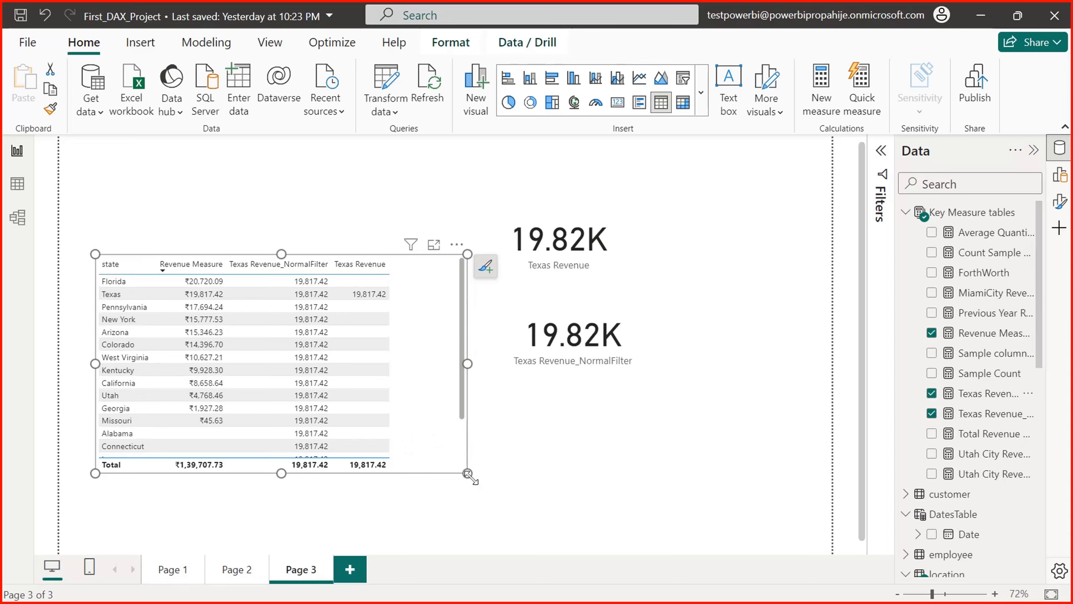
{"action": "left_click_drag", "start_coordinate": [467, 474], "coordinate": [474, 503]}
{"action": "left_click_drag", "start_coordinate": [414, 395], "coordinate": [427, 348]}
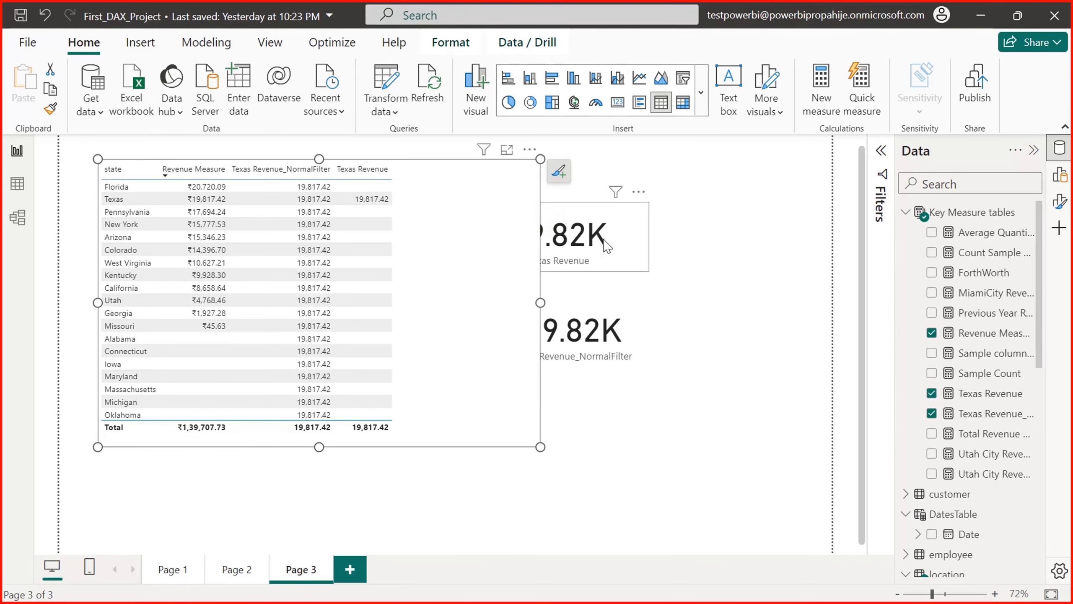
{"action": "left_click_drag", "start_coordinate": [602, 240], "coordinate": [732, 228]}
{"action": "left_click_drag", "start_coordinate": [618, 328], "coordinate": [752, 337]}
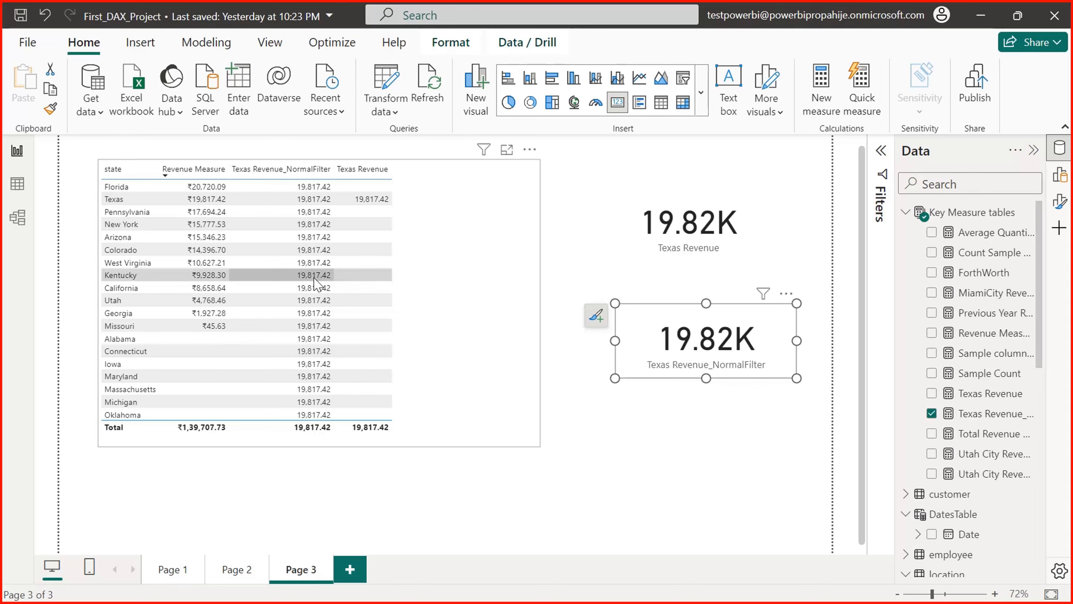
Step: Open the Texas Revenue_NormalFilter formula and examine its location[state]="Texas" filter argument against the state table
{"action": "left_click", "coordinate": [988, 418]}
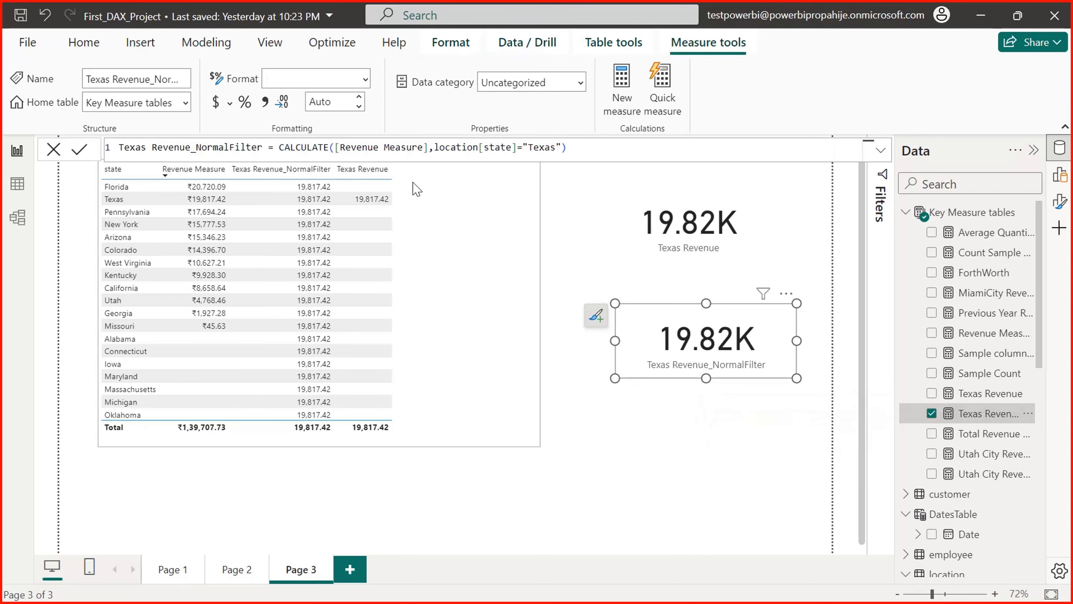
{"action": "left_click_drag", "start_coordinate": [435, 151], "coordinate": [552, 149]}
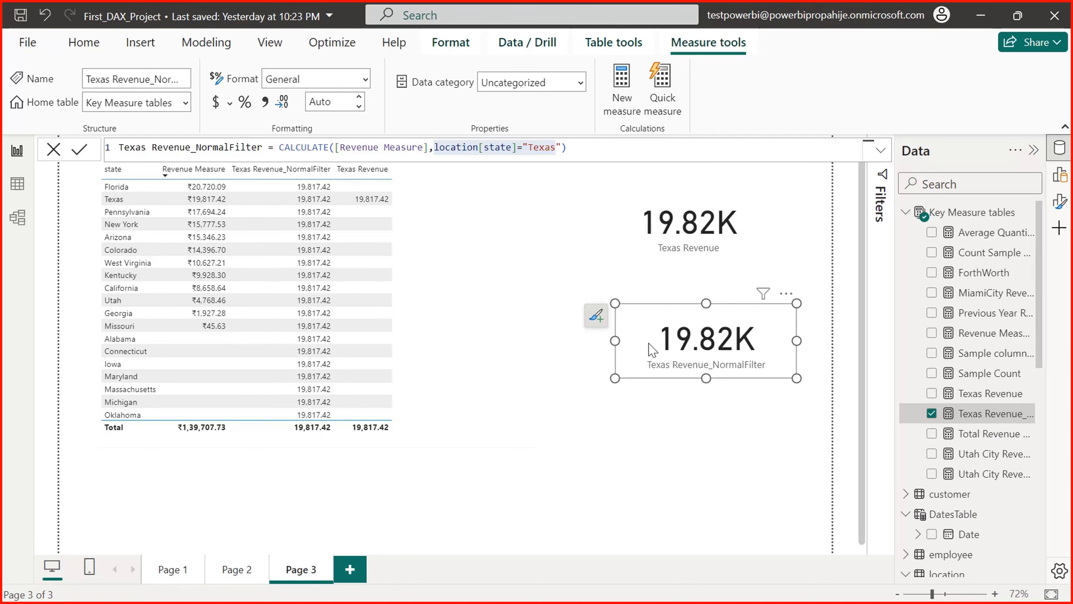
{"action": "left_click_drag", "start_coordinate": [706, 303], "coordinate": [709, 316]}
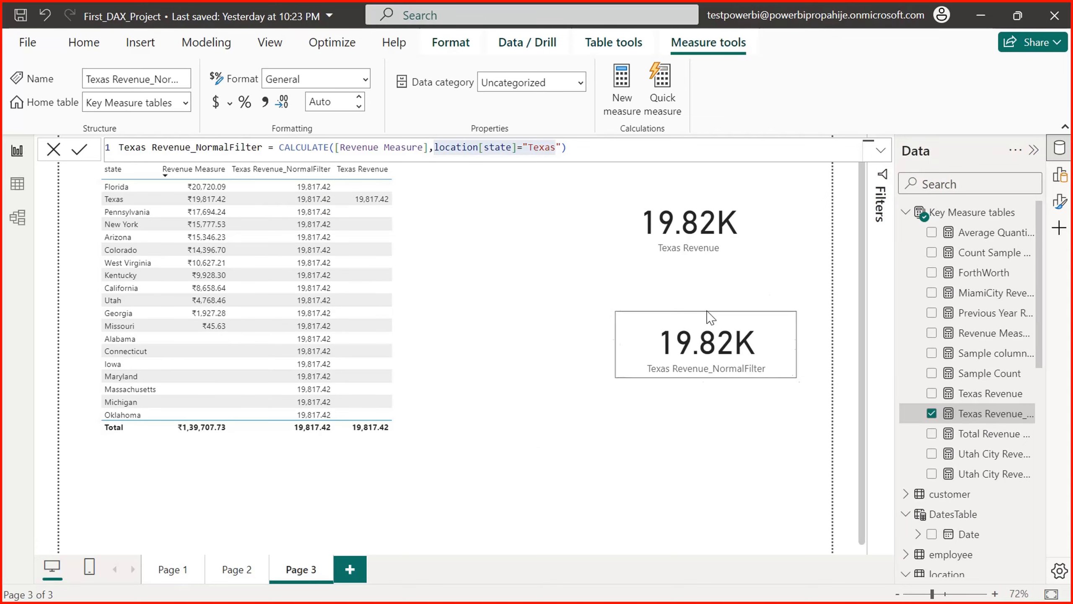
{"action": "left_click", "coordinate": [440, 148]}
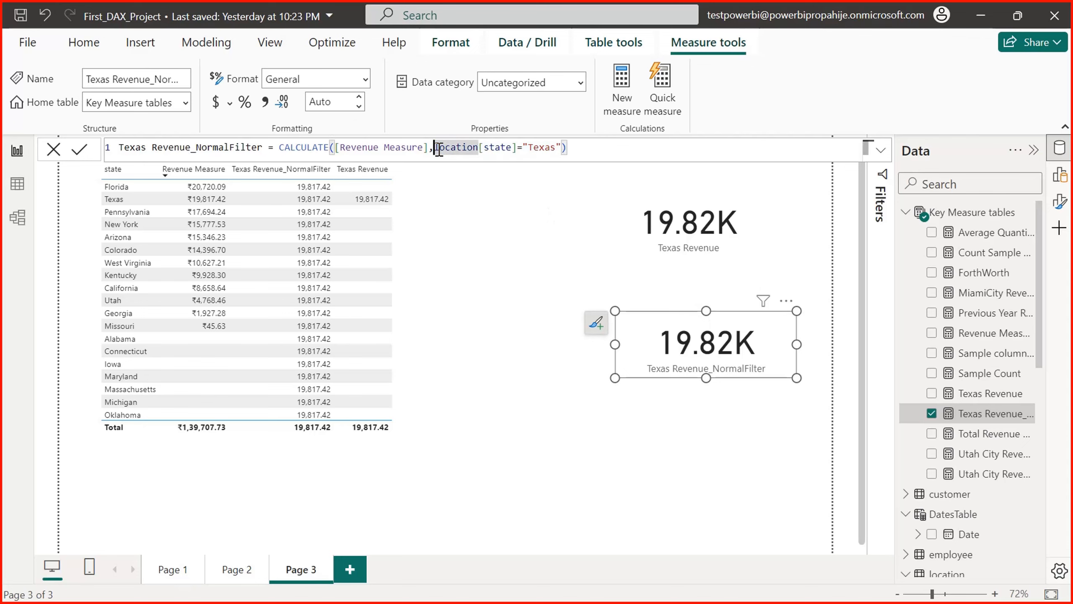
{"action": "key", "text": "shift+Right"}
{"action": "key", "text": "shift+Right"}
{"action": "key", "text": "shift+Right"}
{"action": "key", "text": "shift+Right"}
{"action": "key", "text": "shift+Right"}
{"action": "key", "text": "shift+Right"}
{"action": "key", "text": "shift+Right"}
{"action": "key", "text": "shift+Right"}
{"action": "key", "text": "shift+Right"}
{"action": "key", "text": "shift+Right"}
{"action": "key", "text": "shift+Right"}
{"action": "key", "text": "shift+Right"}
{"action": "key", "text": "shift+Right"}
{"action": "key", "text": "shift+Right"}
{"action": "key", "text": "shift+Right"}
{"action": "key", "text": "shift+Right"}
{"action": "key", "text": "shift+Right"}
{"action": "key", "text": "shift+Right"}
{"action": "key", "text": "shift+Right"}
{"action": "key", "text": "shift+Right"}
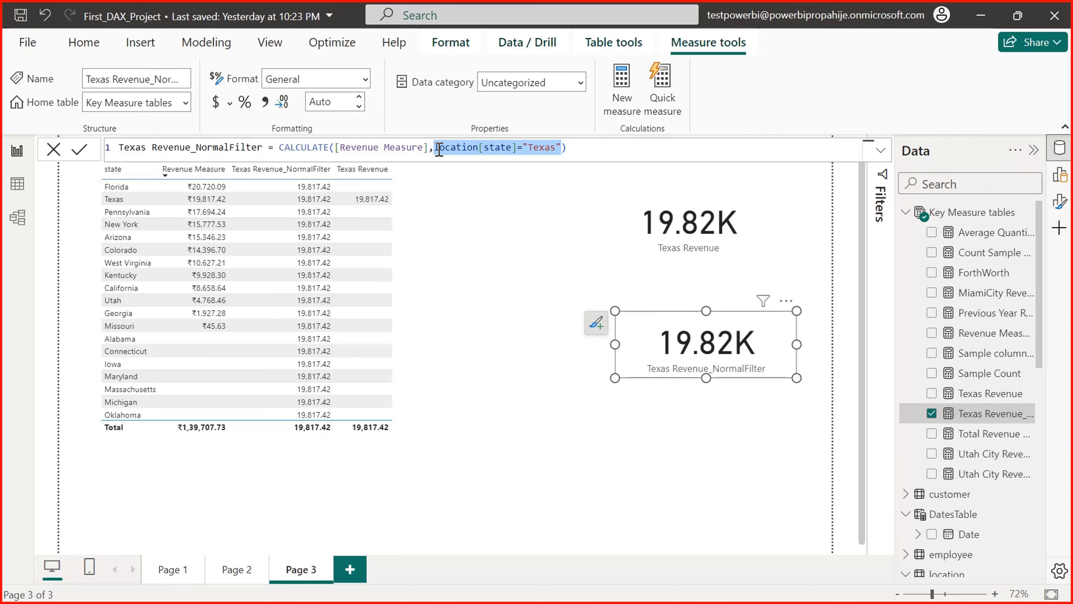
Step: Review how CALCULATE, the [Revenue Measure] expression and the state condition fit together in the Texas Revenue_NormalFilter formula
{"action": "left_click", "coordinate": [315, 148]}
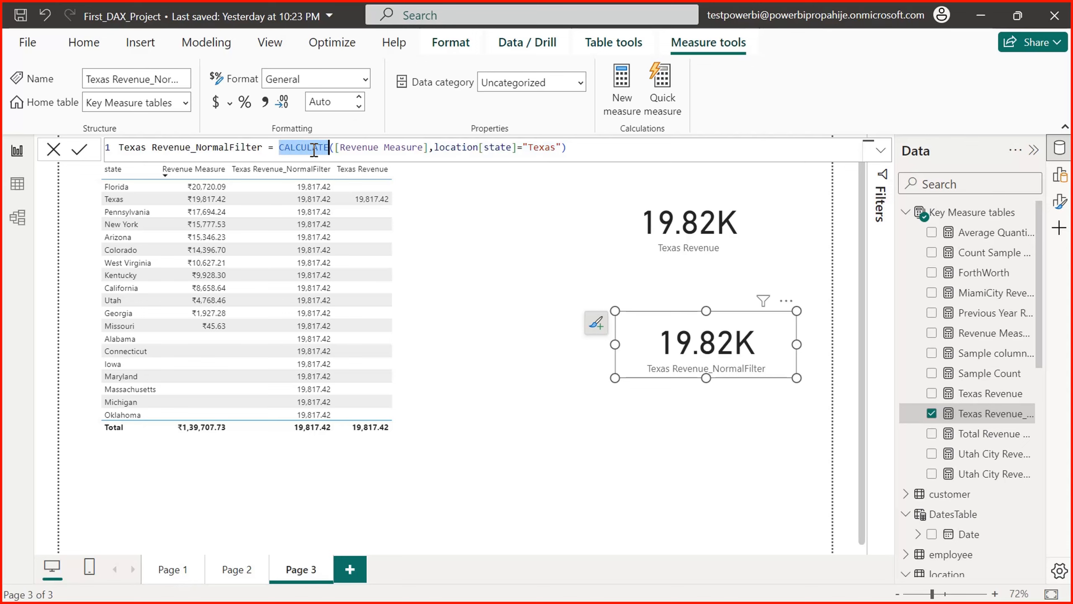
{"action": "left_click", "coordinate": [357, 148]}
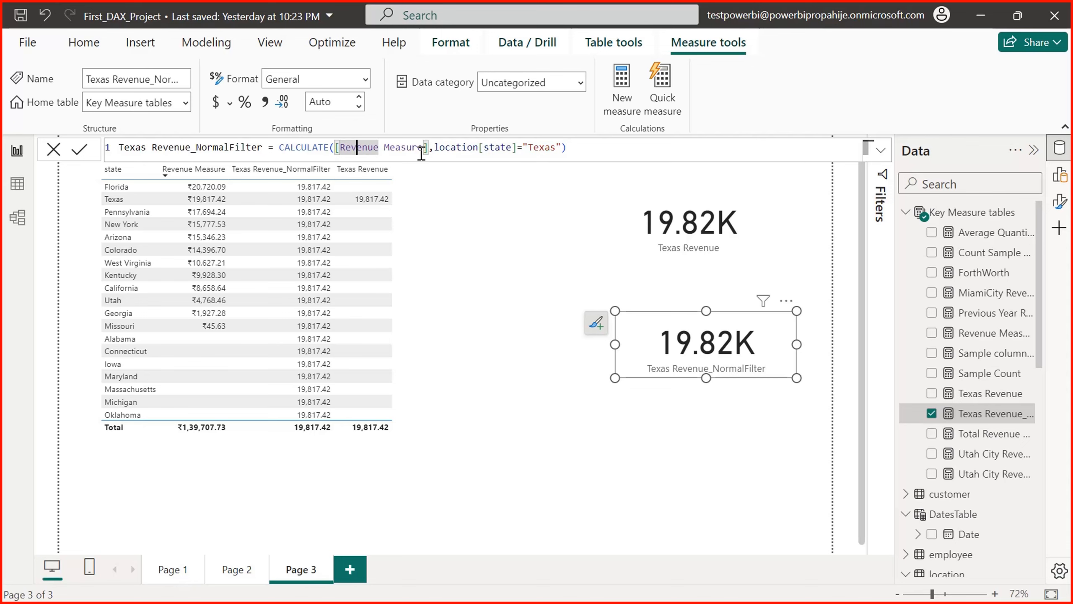
{"action": "left_click", "coordinate": [445, 148]}
{"action": "left_click_drag", "start_coordinate": [445, 148], "coordinate": [562, 150]}
{"action": "left_click", "coordinate": [562, 150]}
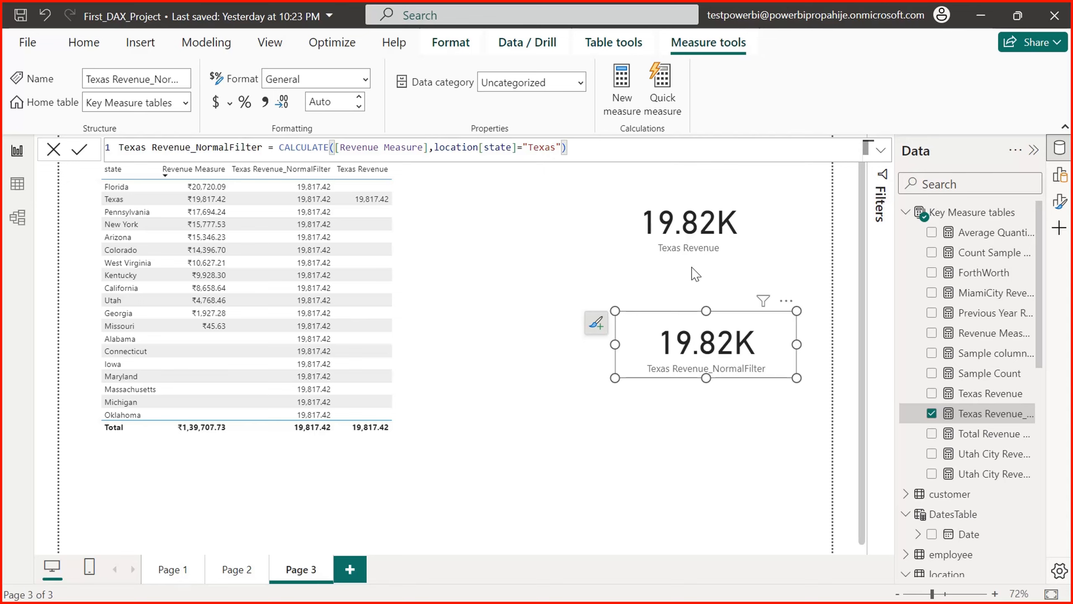
Step: Open the Texas Revenue formula and examine its filter function, location table and location[state]="Texas" condition against the state table
{"action": "left_click", "coordinate": [710, 255]}
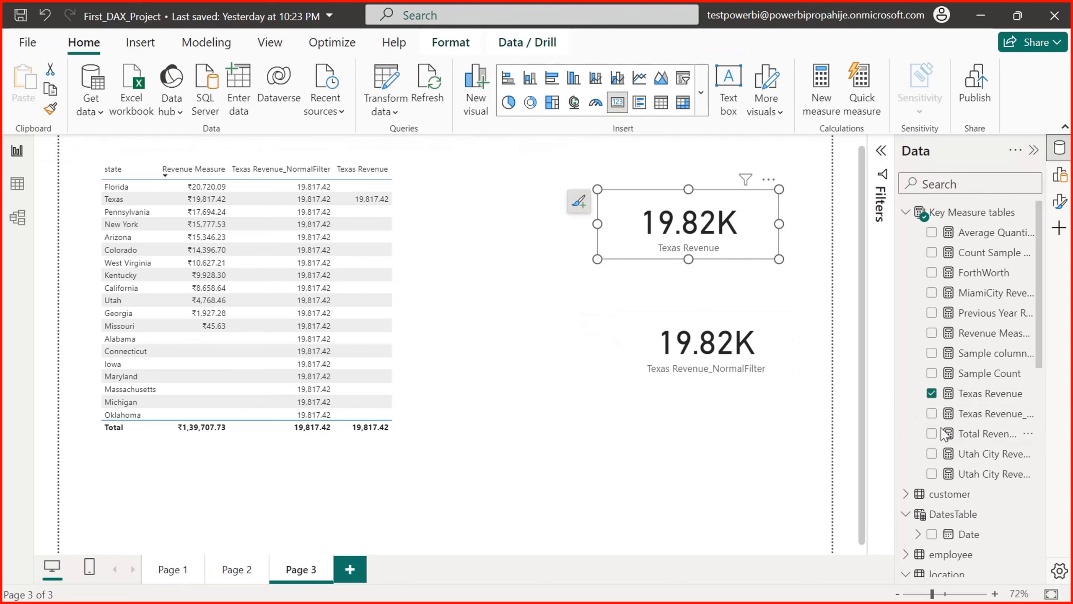
{"action": "left_click", "coordinate": [989, 394]}
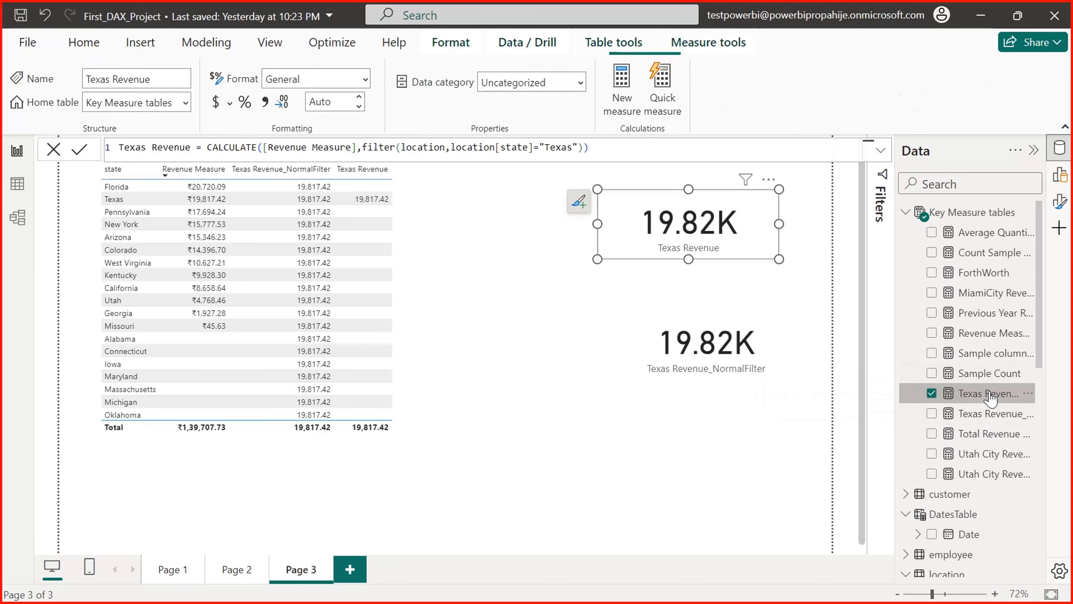
{"action": "double_click", "coordinate": [374, 147]}
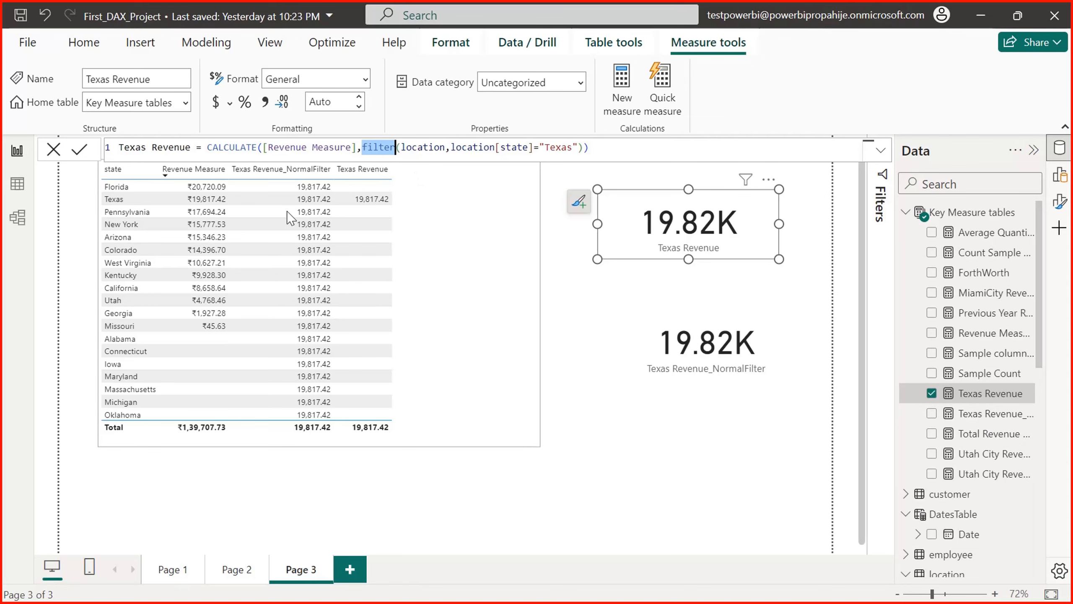
{"action": "double_click", "coordinate": [423, 147]}
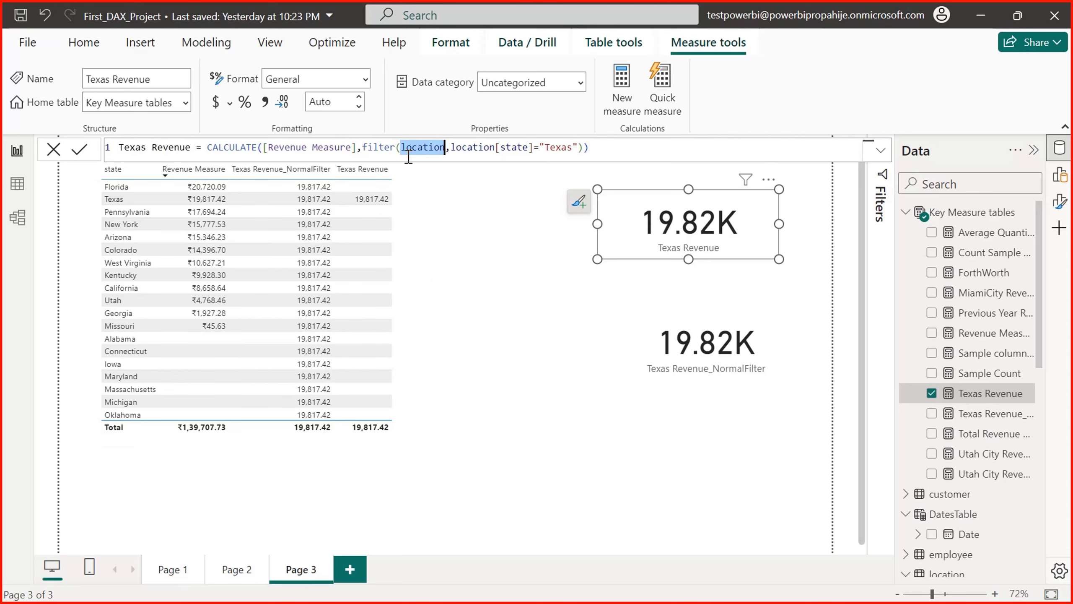
{"action": "left_click", "coordinate": [452, 147]}
{"action": "left_click_drag", "start_coordinate": [451, 147], "coordinate": [528, 146]}
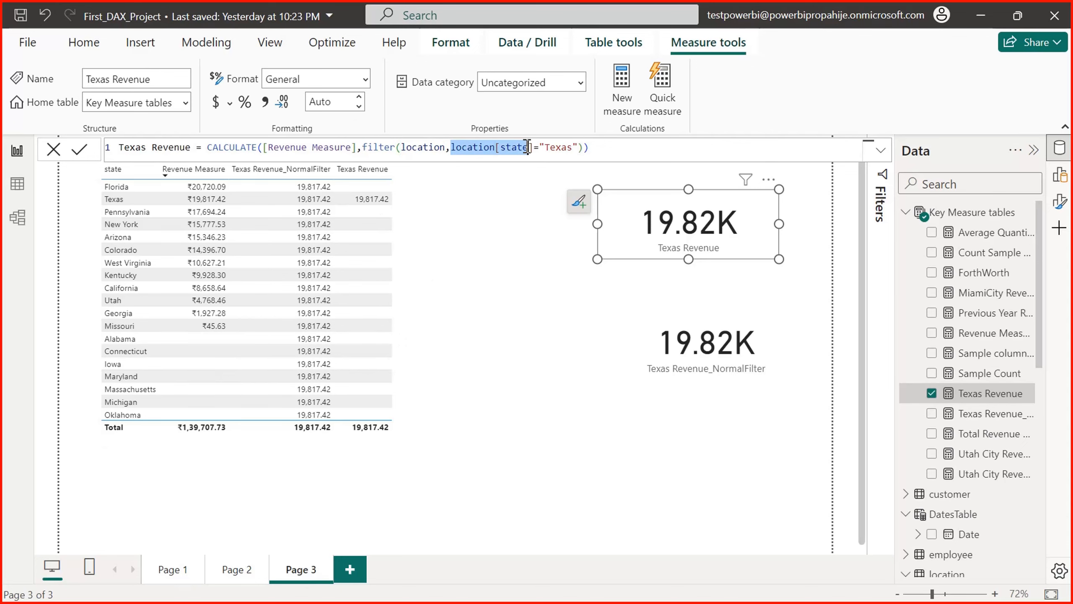
{"action": "double_click", "coordinate": [557, 147]}
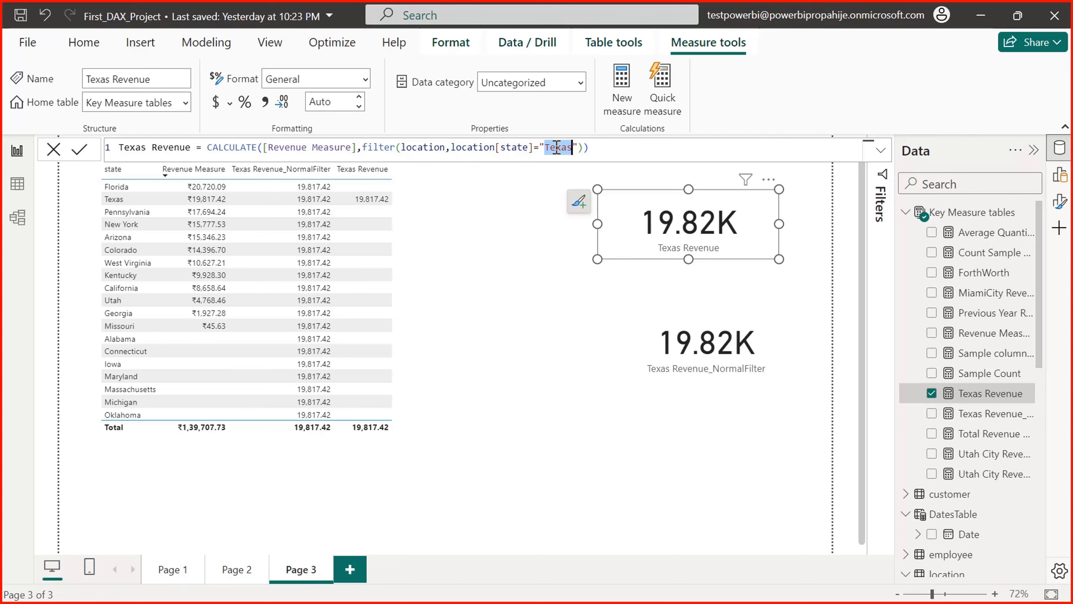
{"action": "left_click", "coordinate": [486, 279]}
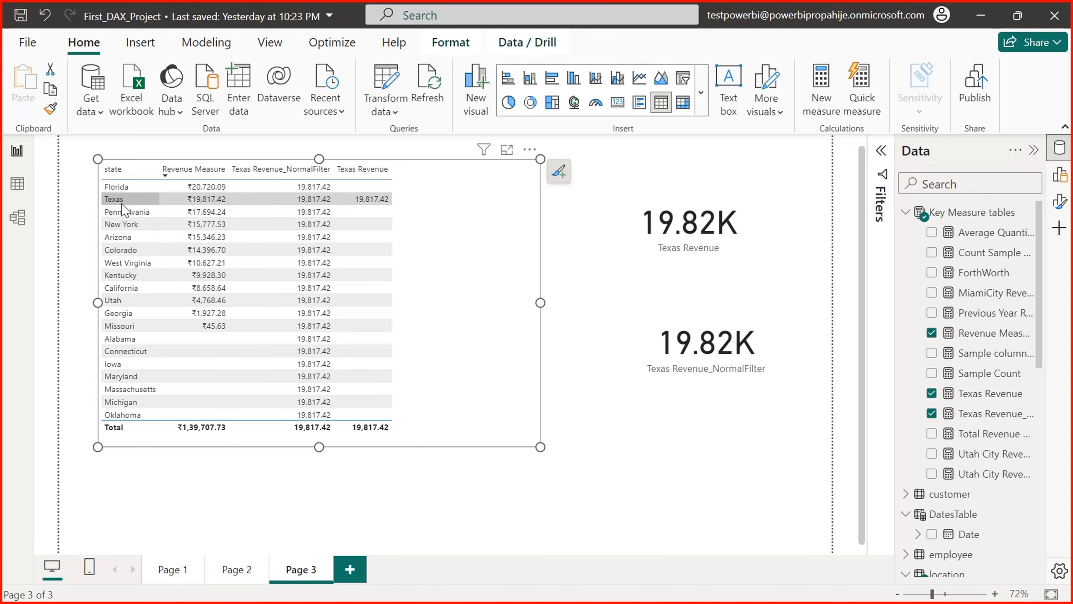
Step: Narrow the state table to fit its columns, and cross-filter the cards by the Texas and New York rows
{"action": "left_click", "coordinate": [374, 199]}
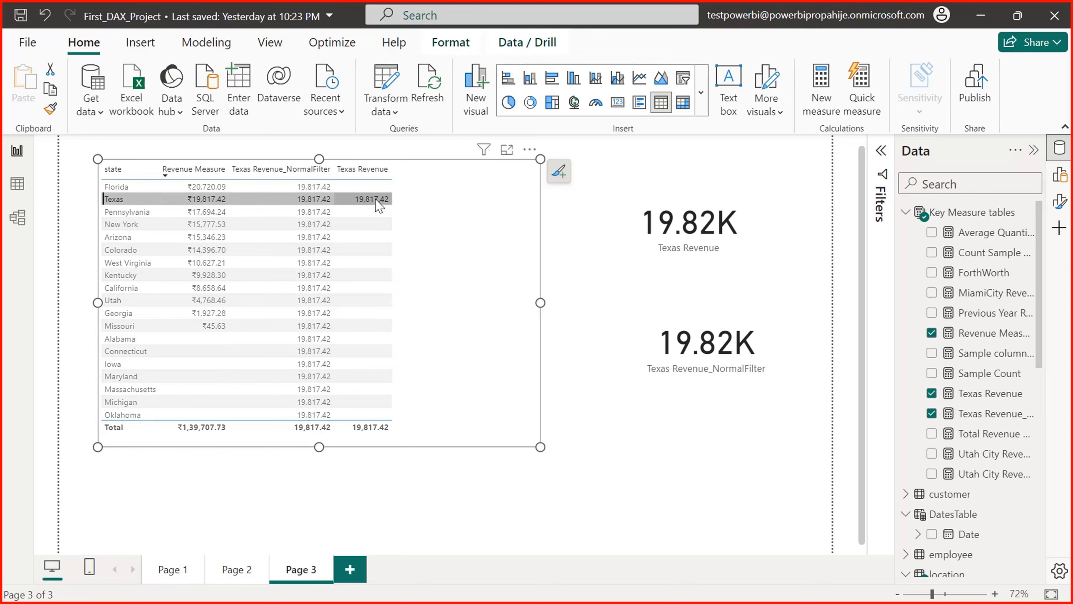
{"action": "left_click_drag", "start_coordinate": [540, 302], "coordinate": [446, 302]}
{"action": "left_click", "coordinate": [526, 320]}
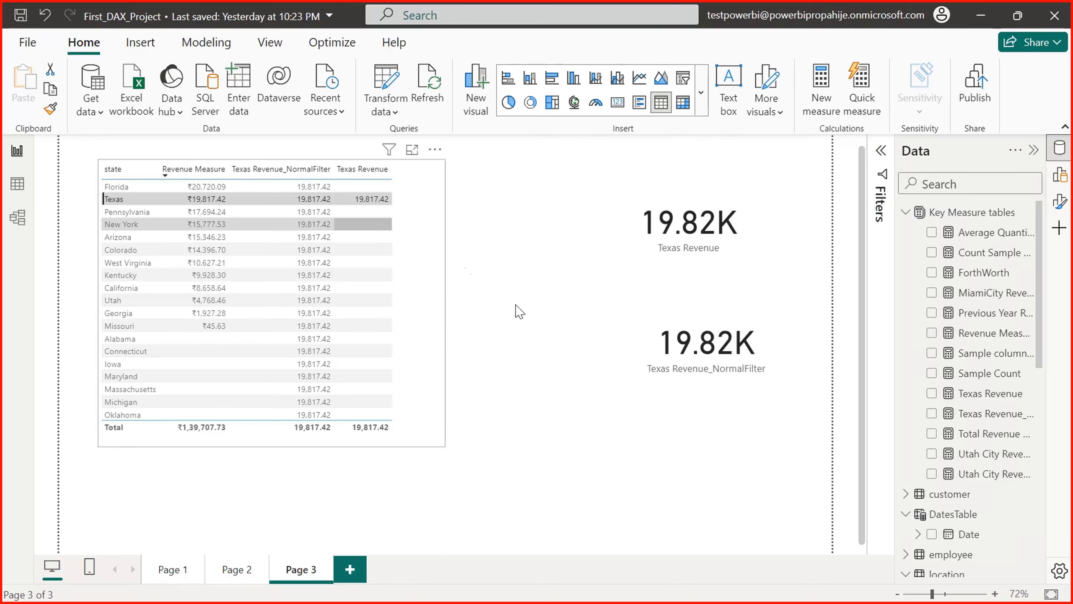
{"action": "left_click", "coordinate": [516, 305]}
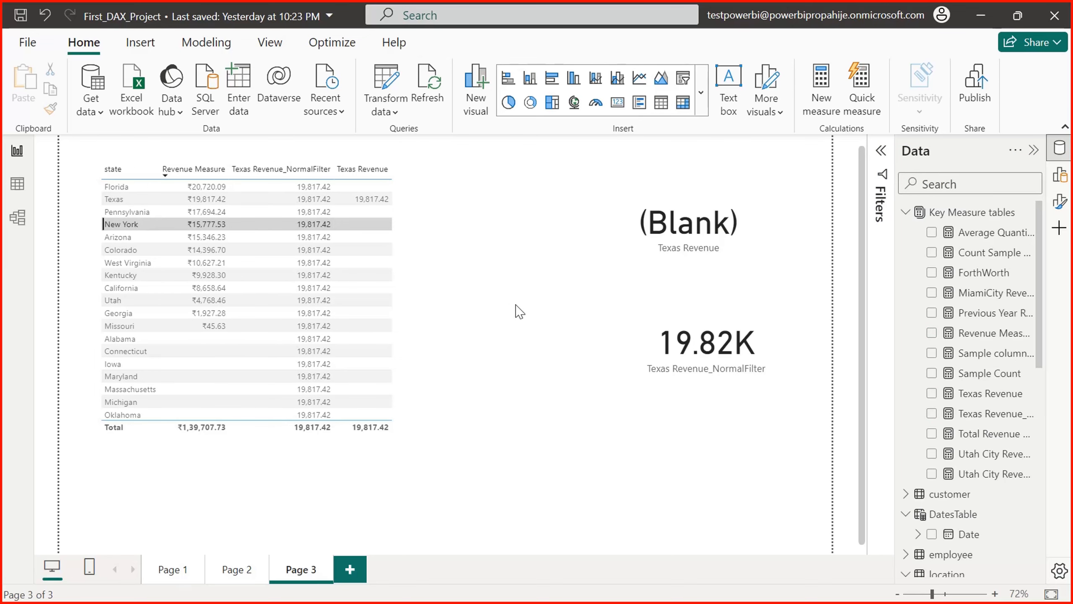
{"action": "left_click", "coordinate": [380, 209]}
{"action": "left_click_drag", "start_coordinate": [446, 303], "coordinate": [422, 315]}
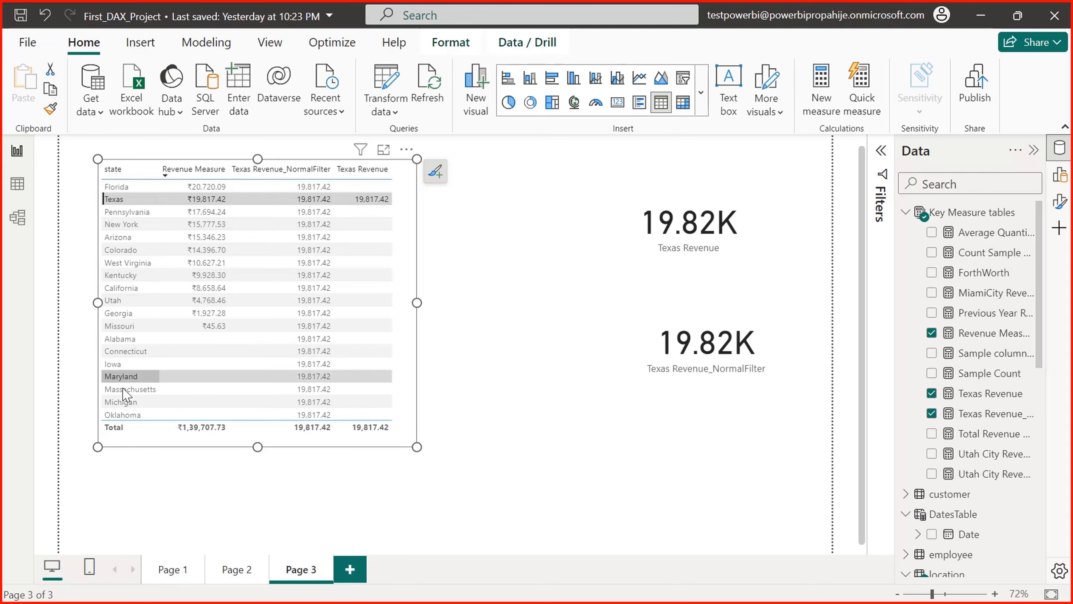
Step: Compare both Texas revenue cards while selecting the Colorado, Kentucky, Georgia, Alabama, Texas and Pennsylvania rows, finishing on Texas
{"action": "left_click", "coordinate": [365, 250]}
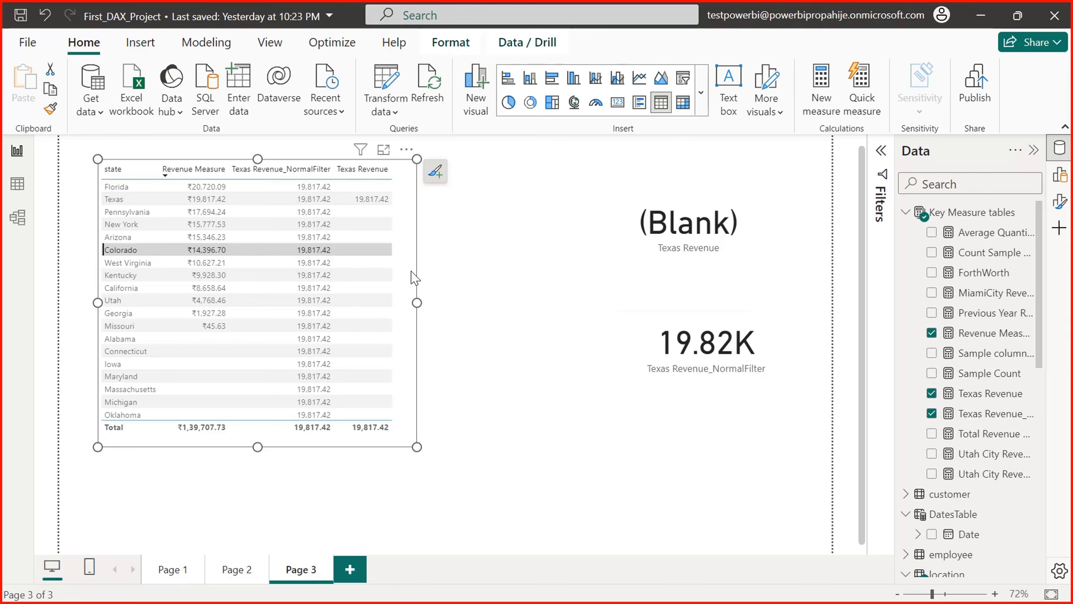
{"action": "left_click", "coordinate": [366, 275]}
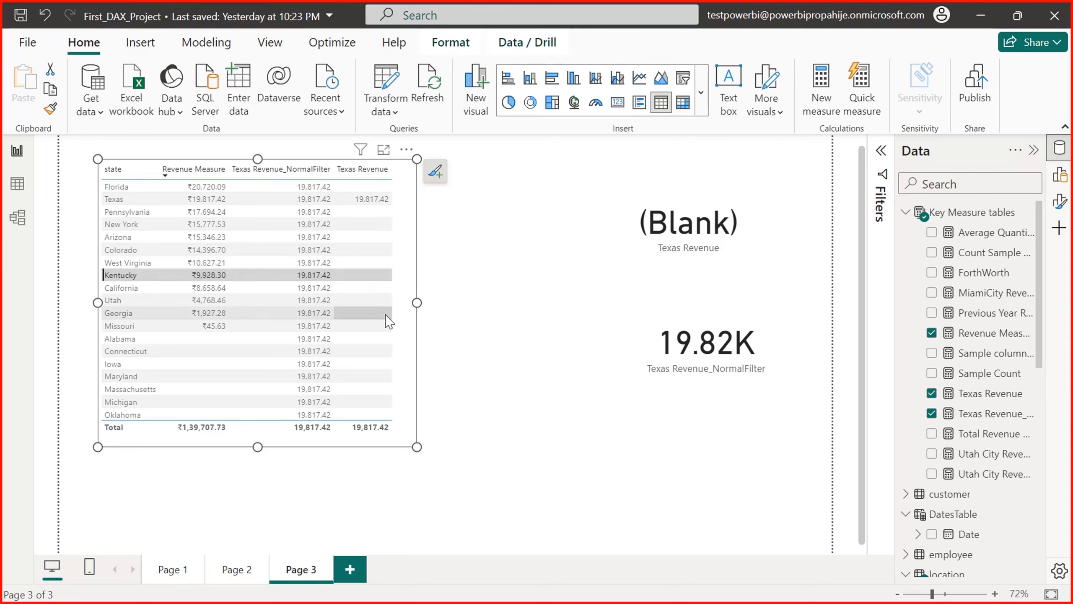
{"action": "left_click", "coordinate": [386, 315]}
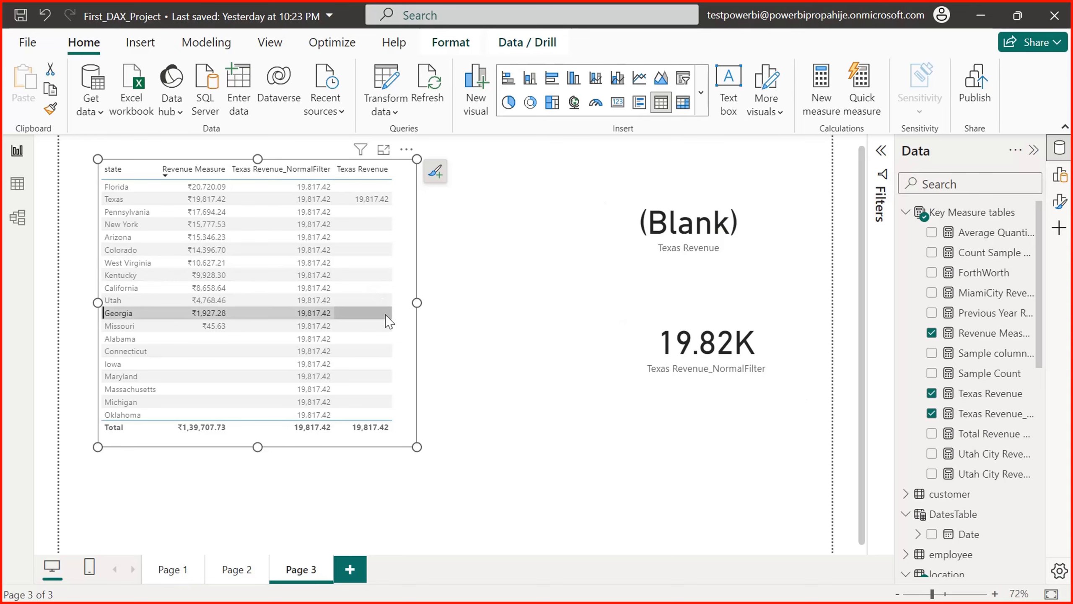
{"action": "left_click", "coordinate": [374, 340]}
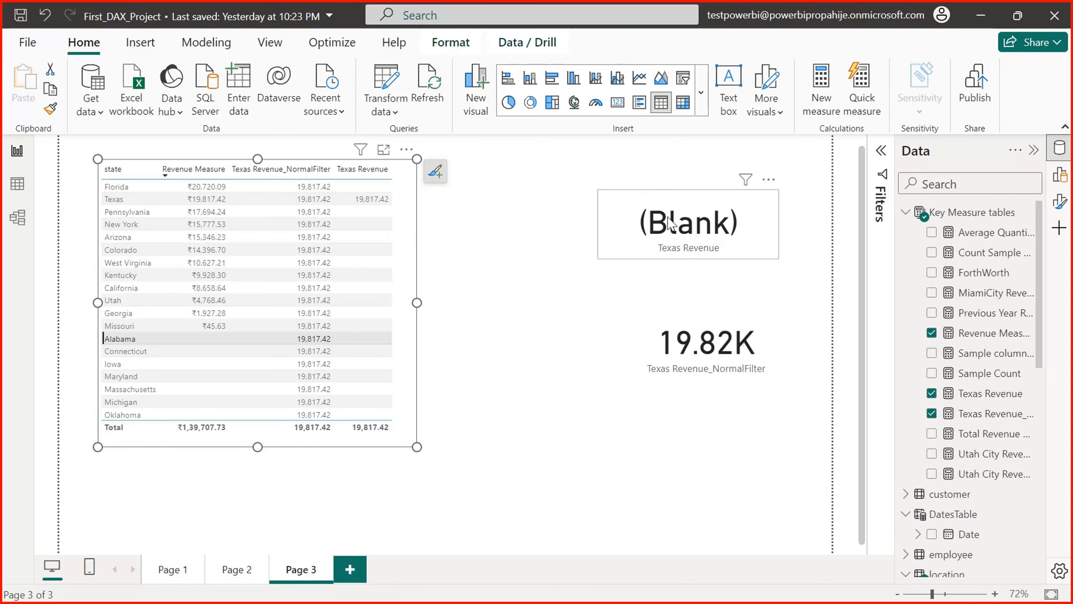
{"action": "left_click", "coordinate": [370, 200]}
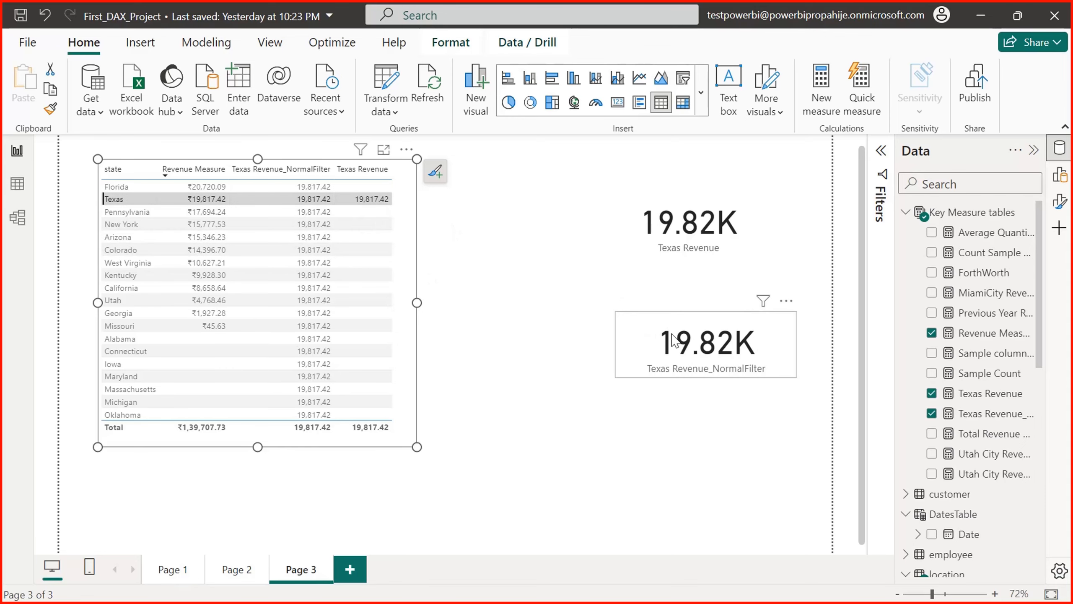
{"action": "left_click", "coordinate": [373, 213]}
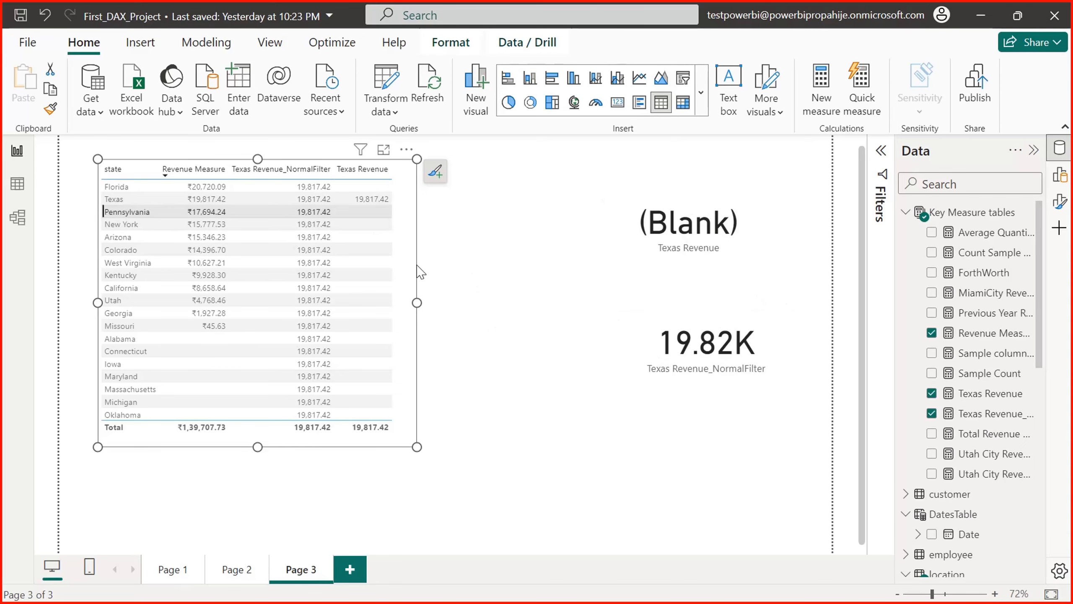
{"action": "left_click", "coordinate": [371, 199]}
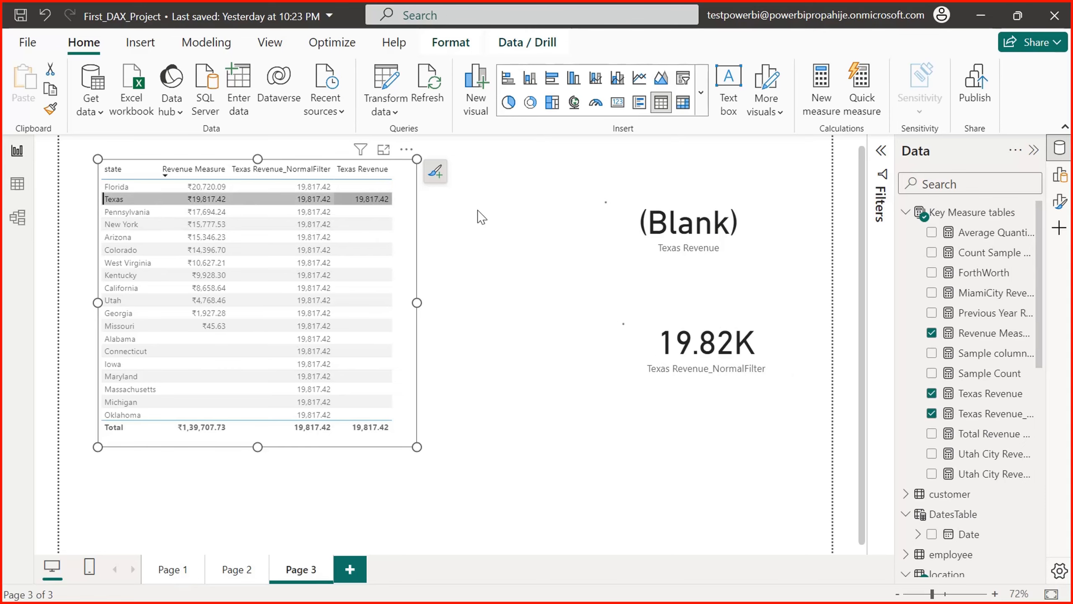
Step: Move both Texas revenue cards closer to the state table and align them one above the other
{"action": "left_click_drag", "start_coordinate": [699, 229], "coordinate": [658, 209]}
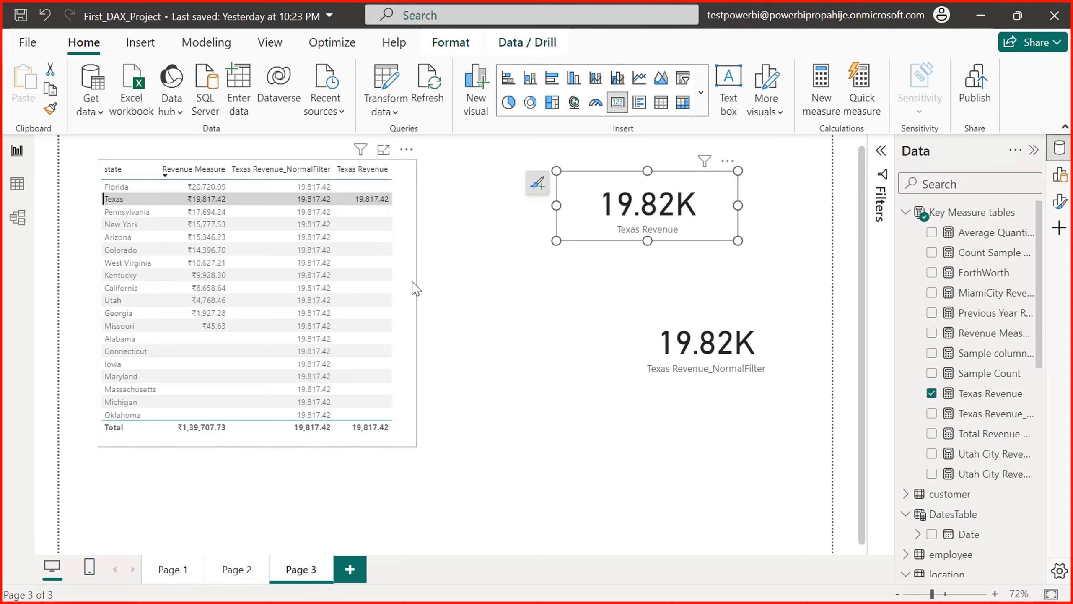
{"action": "left_click_drag", "start_coordinate": [702, 357], "coordinate": [647, 348]}
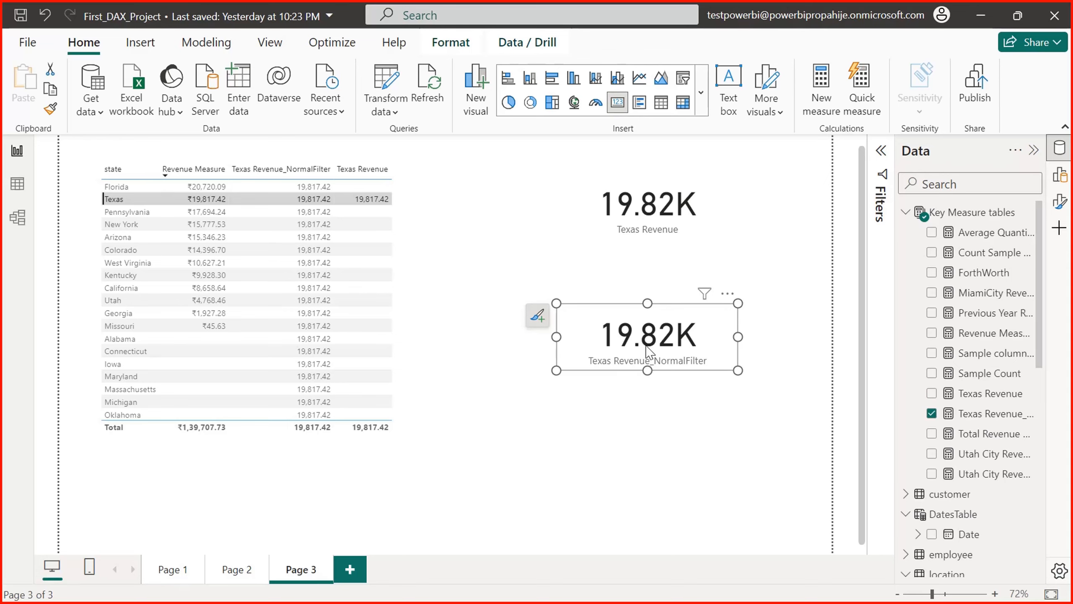
{"action": "left_click", "coordinate": [697, 251]}
{"action": "left_click", "coordinate": [688, 240]}
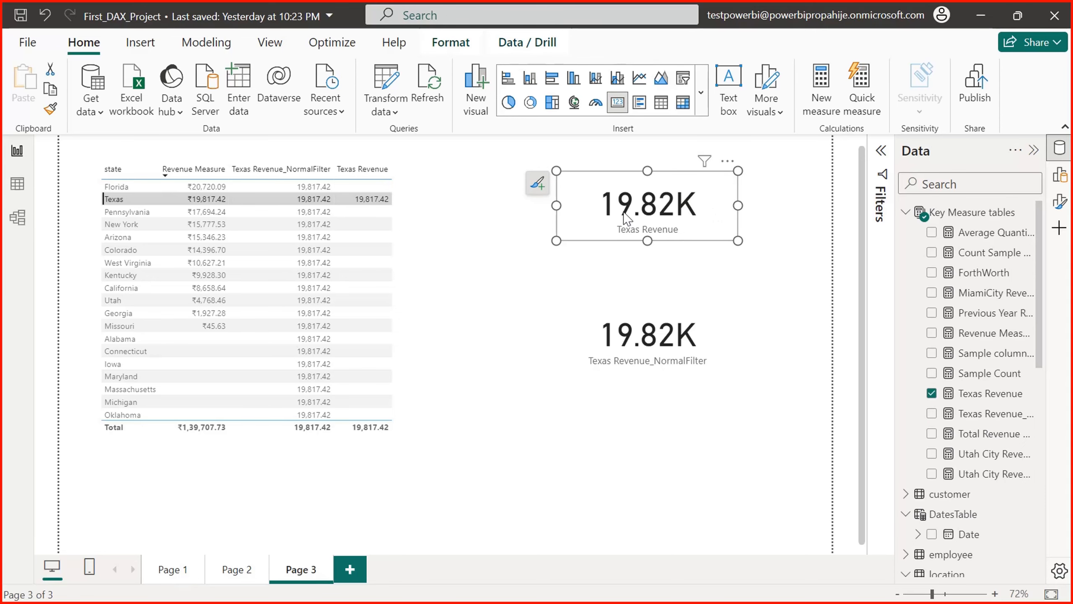
Step: Examine the filter function in the Texas Revenue formula, and open the Texas Revenue_NormalFilter formula for its card
{"action": "left_click", "coordinate": [985, 393]}
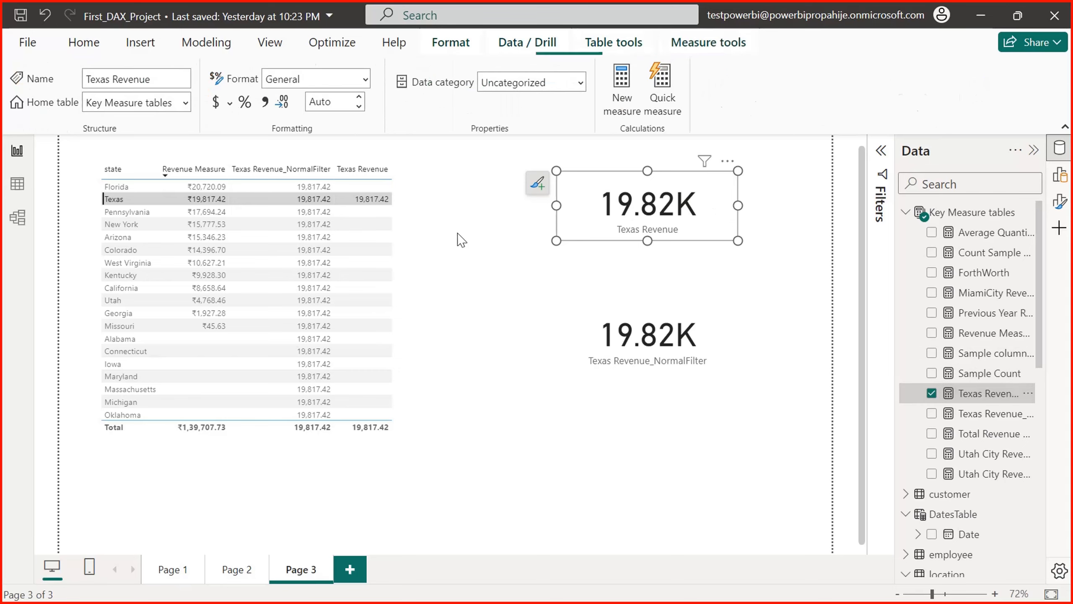
{"action": "double_click", "coordinate": [378, 148]}
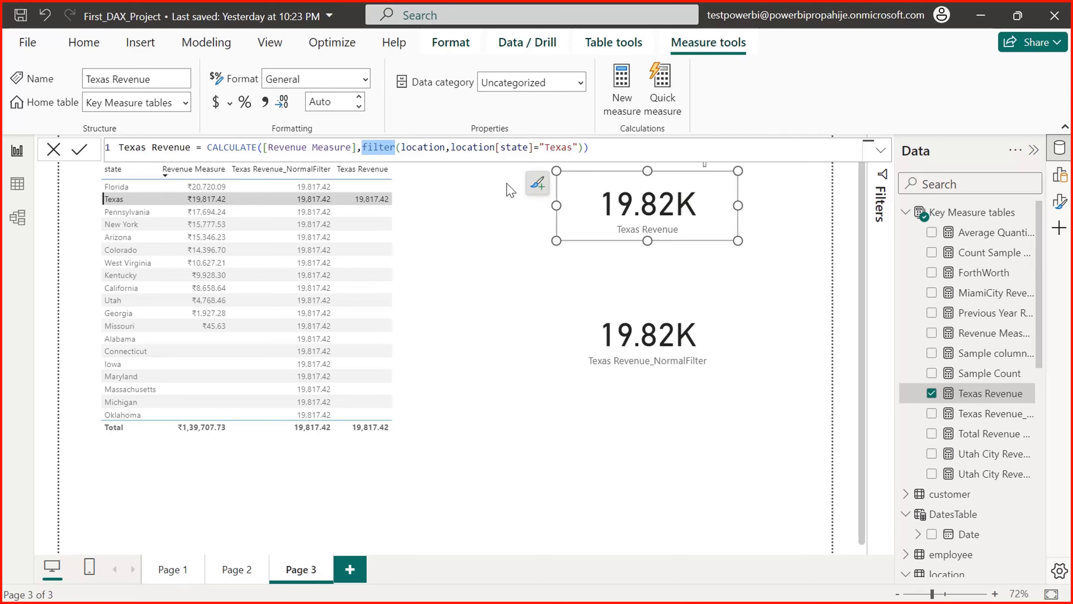
{"action": "left_click", "coordinate": [655, 338]}
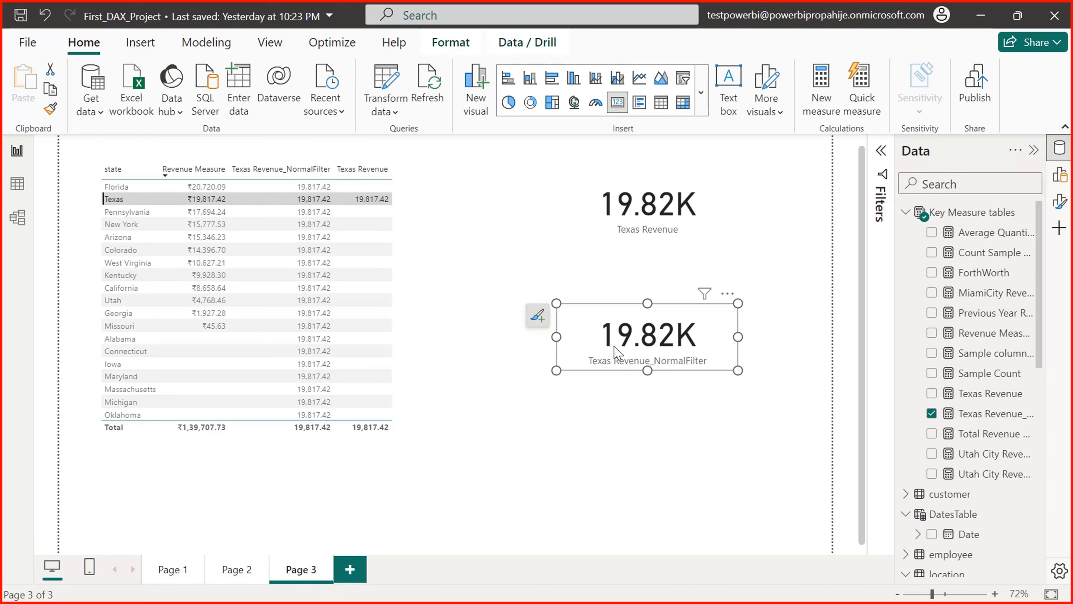
{"action": "left_click", "coordinate": [994, 415]}
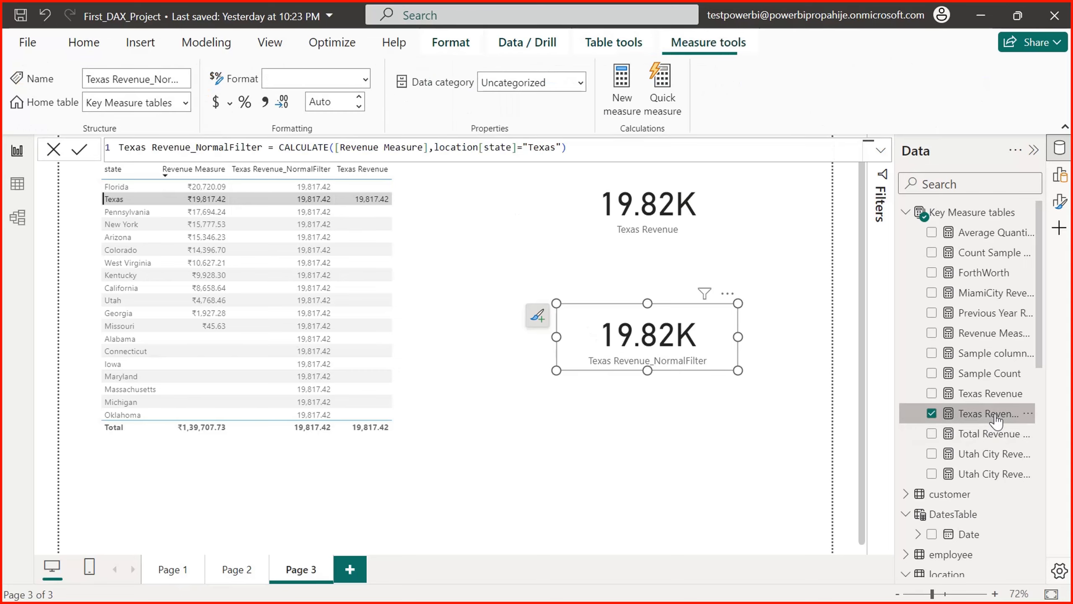
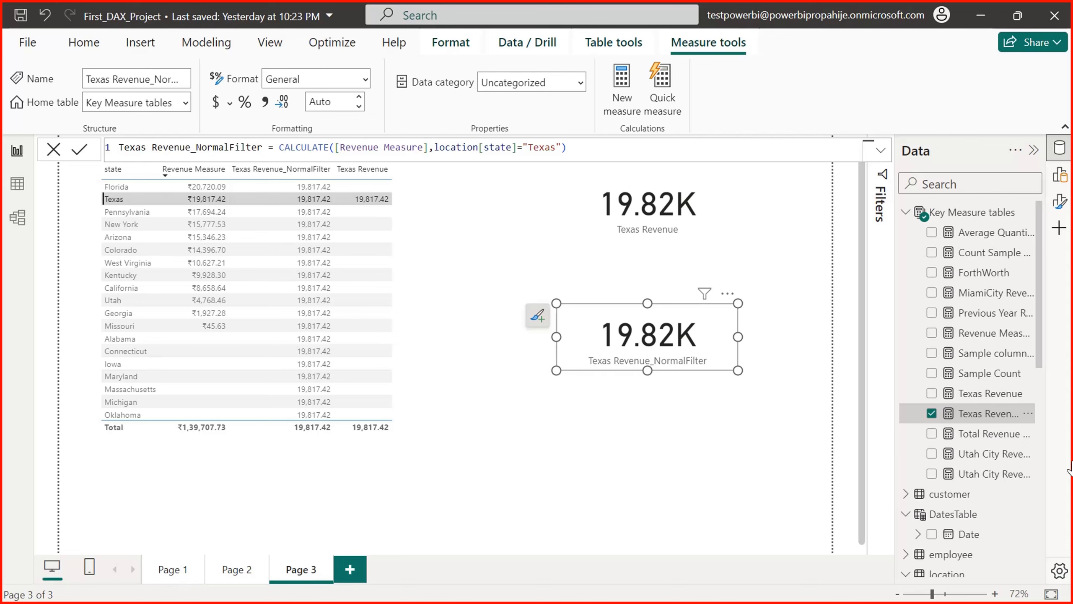
Step: Compare the filter function in the Texas Revenue formula with the direct location[state]="Texas" condition in Texas Revenue_NormalFilter
{"action": "left_click", "coordinate": [993, 434]}
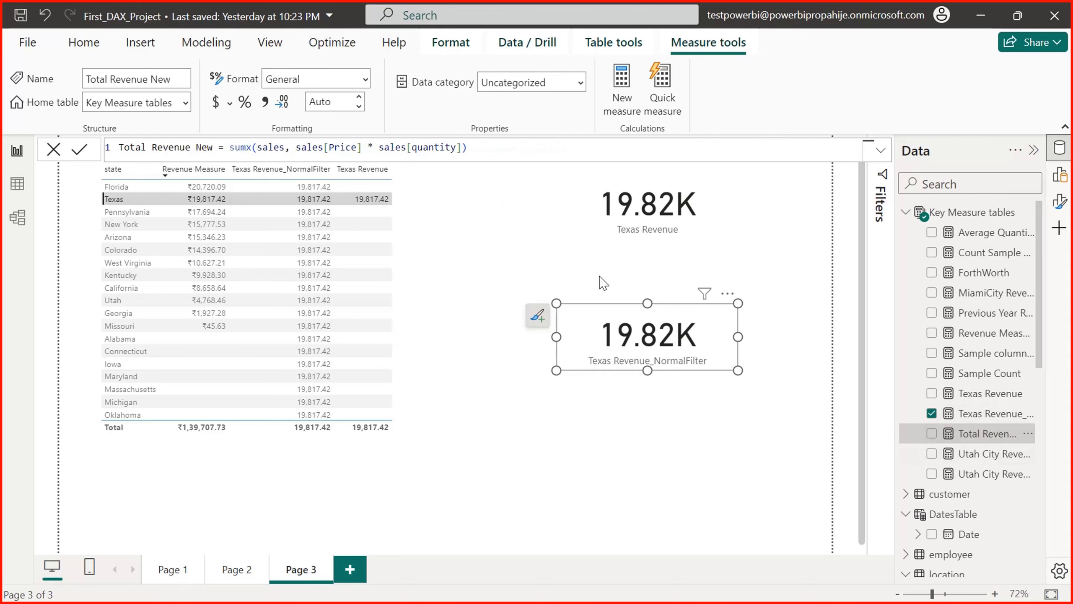
{"action": "left_click", "coordinate": [972, 393]}
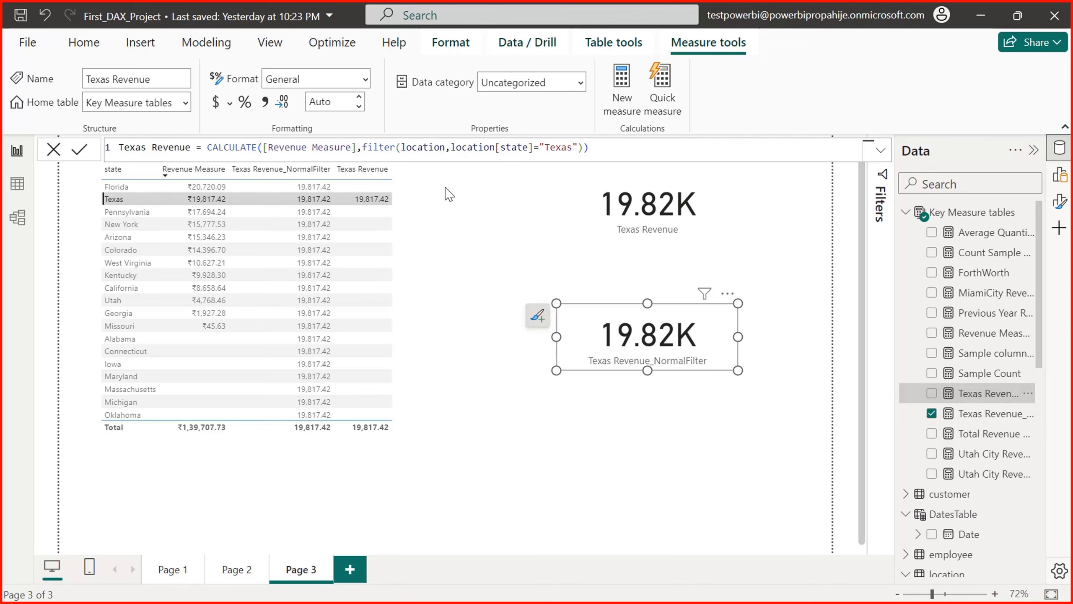
{"action": "left_click", "coordinate": [456, 148]}
{"action": "left_click", "coordinate": [568, 147]}
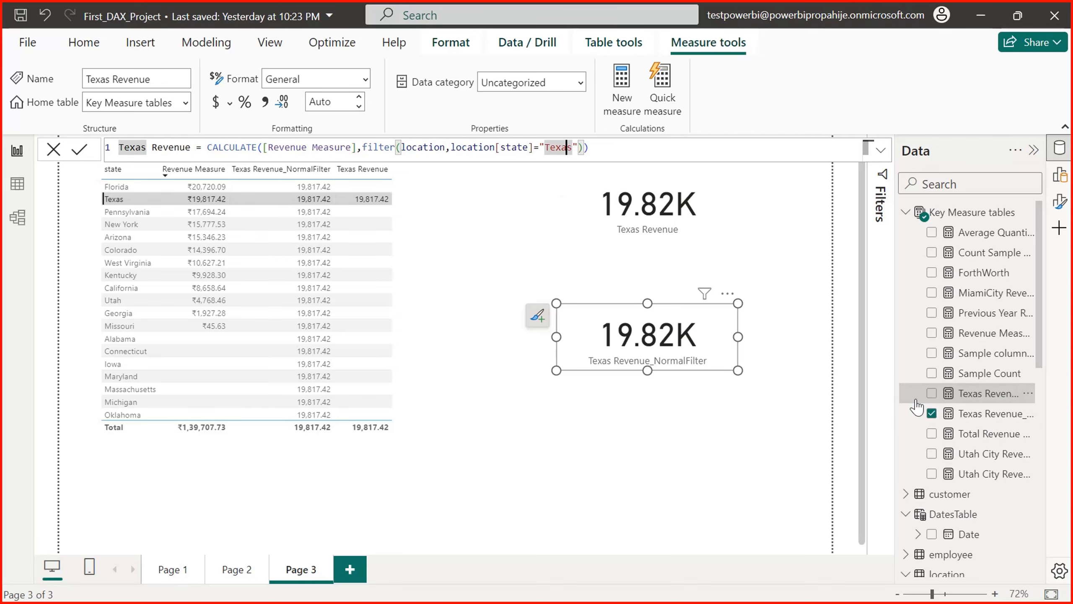
{"action": "left_click", "coordinate": [959, 413]}
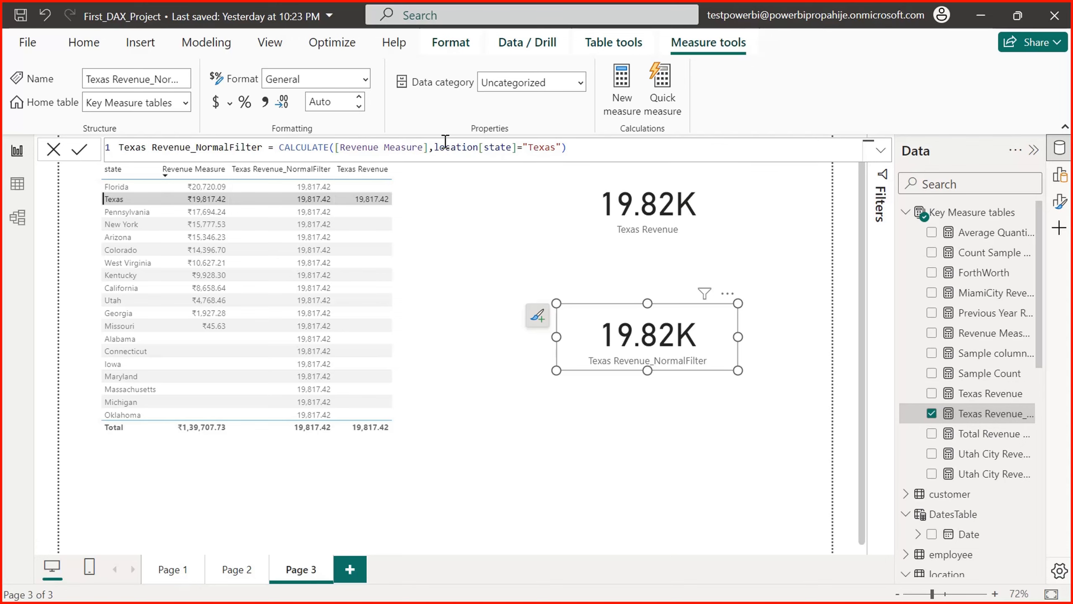
{"action": "left_click", "coordinate": [987, 394]}
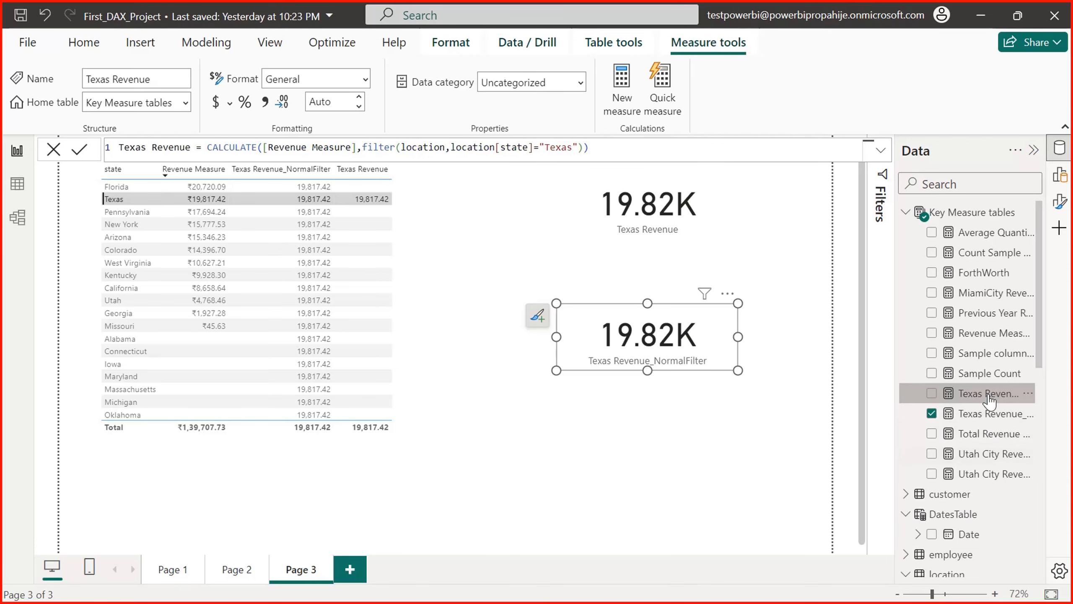
{"action": "double_click", "coordinate": [374, 148]}
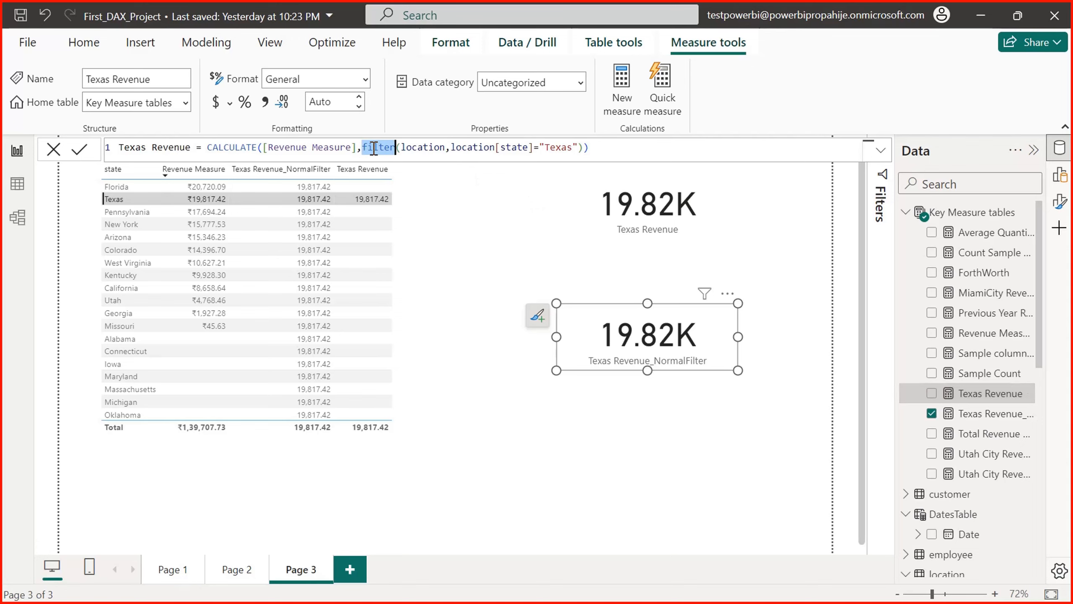
{"action": "left_click", "coordinate": [988, 414]}
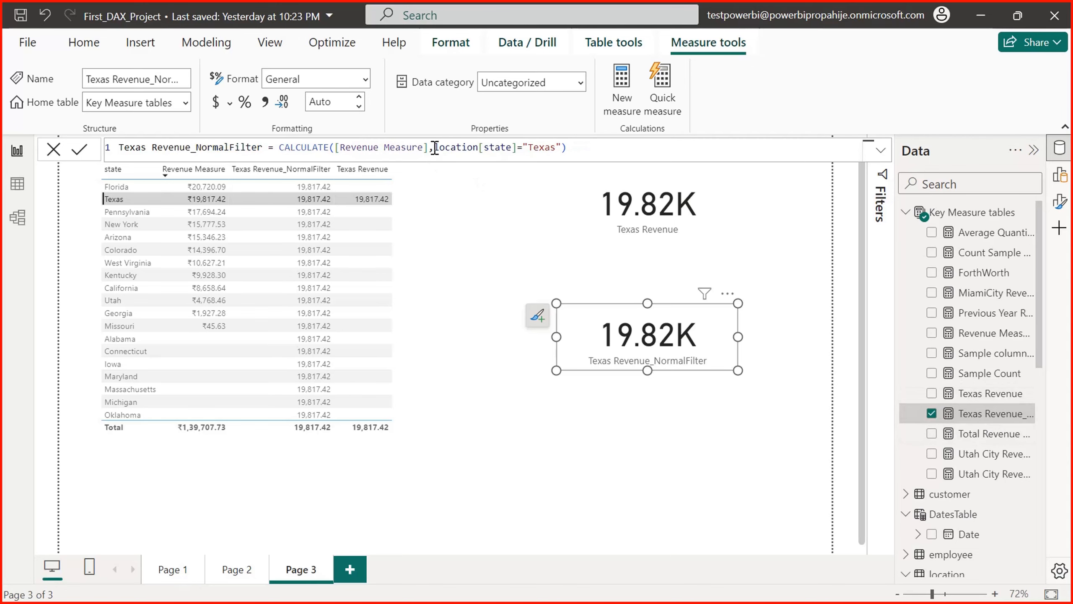
{"action": "left_click_drag", "start_coordinate": [435, 148], "coordinate": [559, 148]}
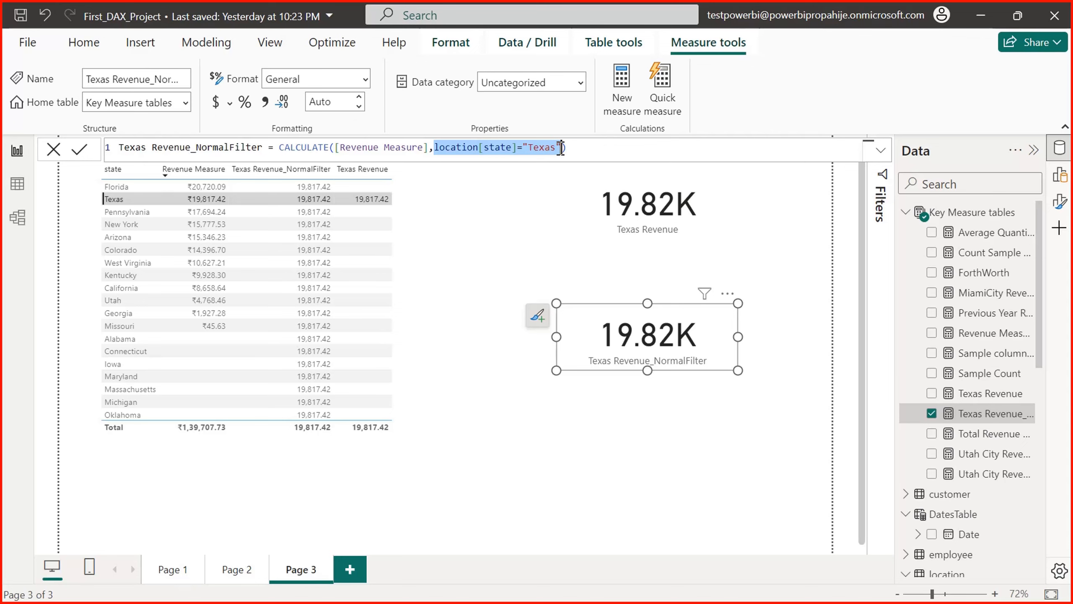
Step: Review the filter function and location table argument in Texas Revenue, and open the Utah City Revenue 2 and Utah City Revenue formulas
{"action": "left_click", "coordinate": [968, 394]}
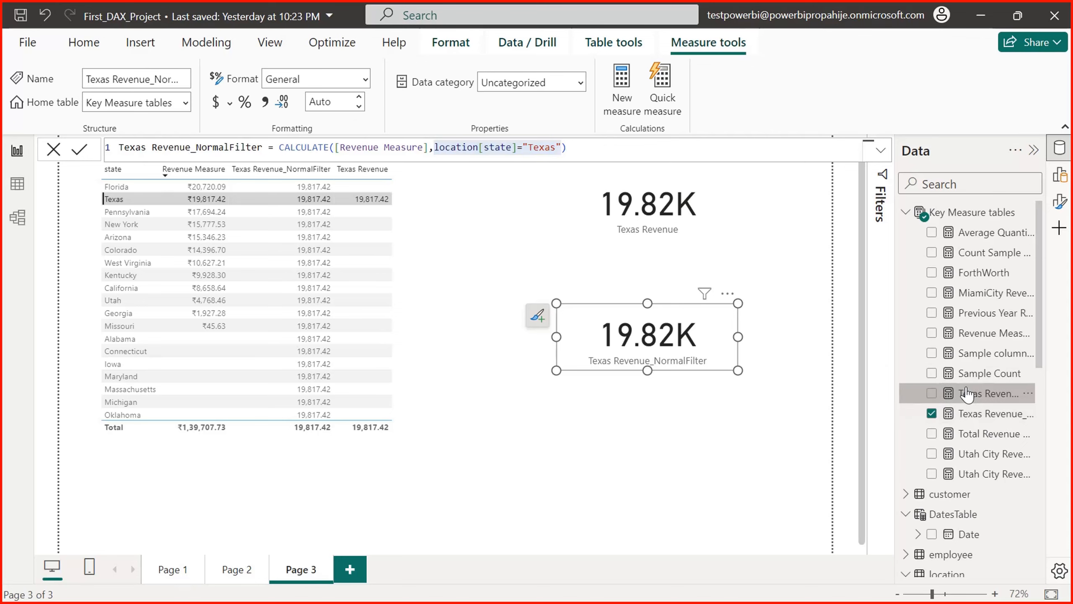
{"action": "double_click", "coordinate": [372, 148]}
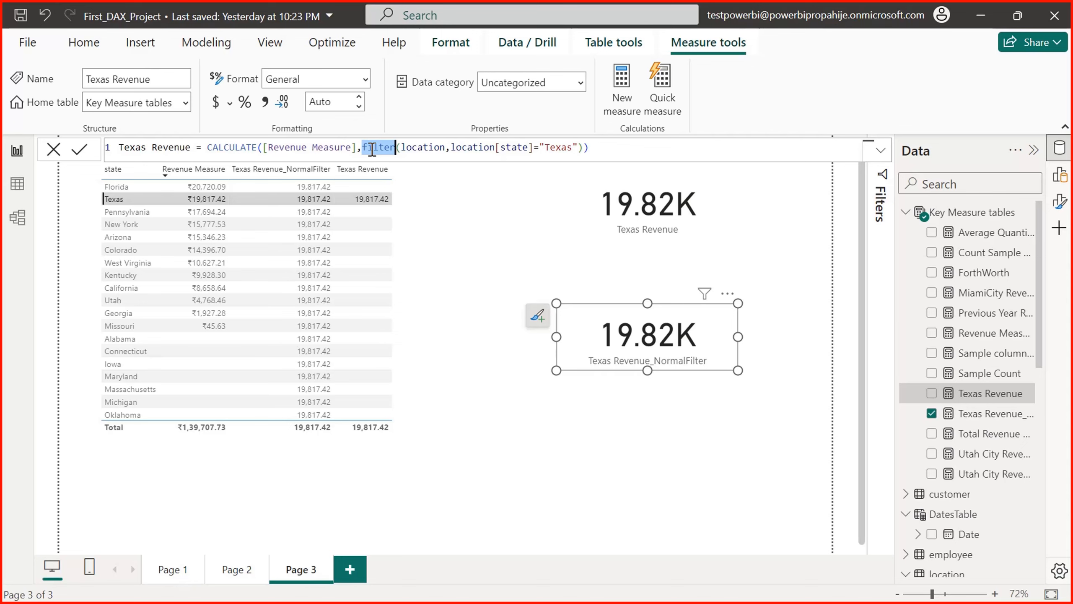
{"action": "double_click", "coordinate": [420, 150]}
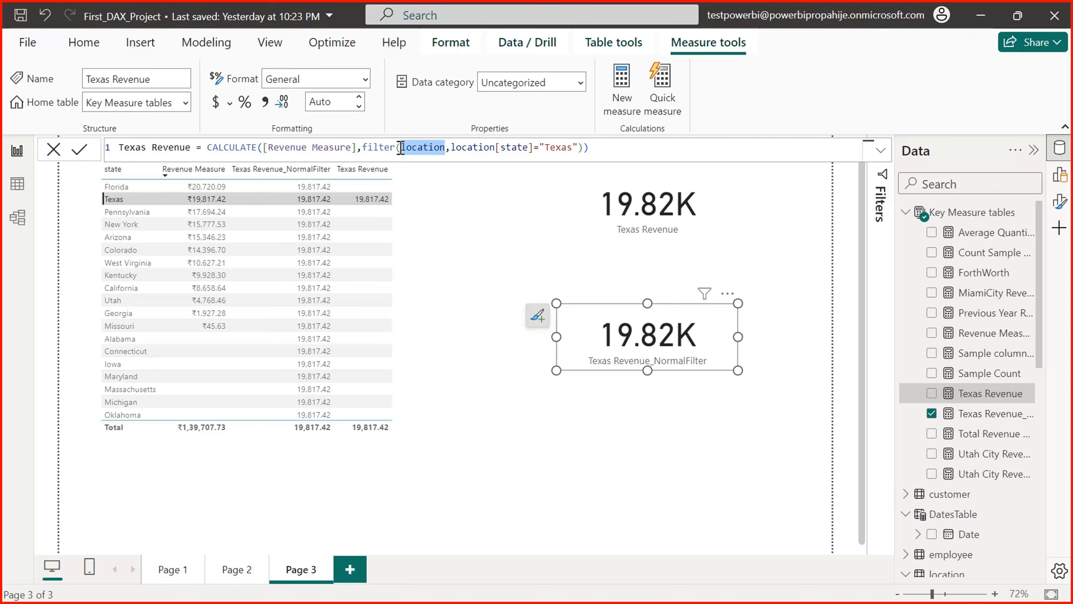
{"action": "double_click", "coordinate": [378, 147]}
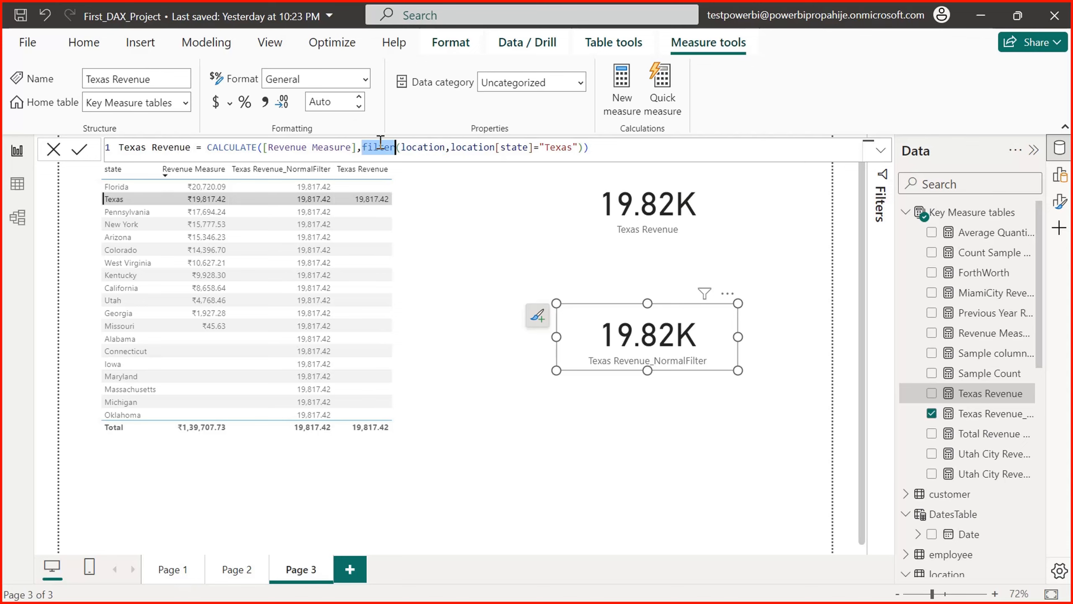
{"action": "left_click", "coordinate": [981, 473]}
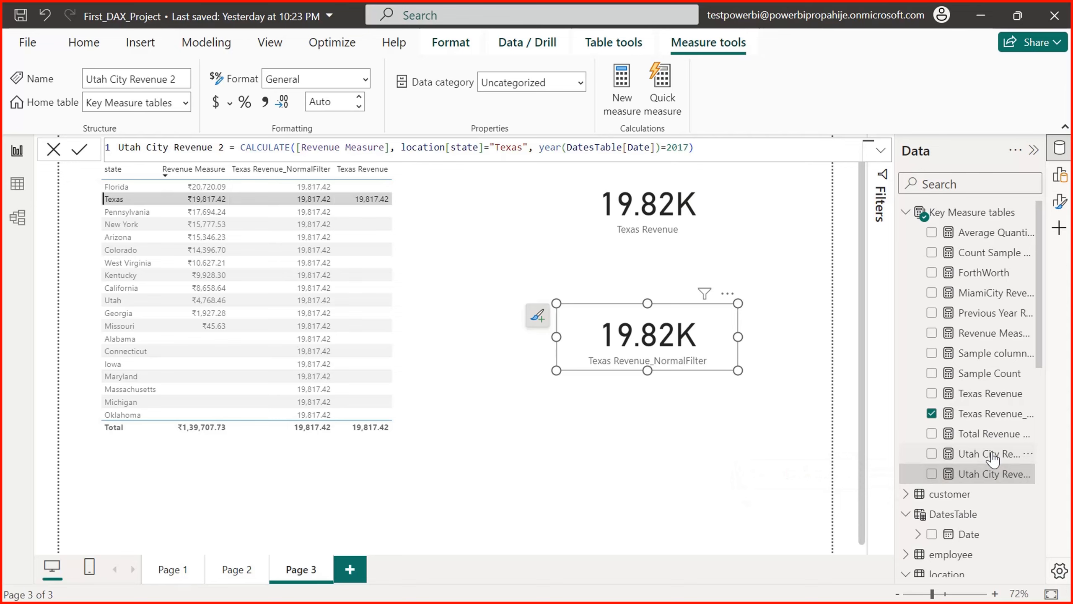
{"action": "left_click", "coordinate": [989, 454]}
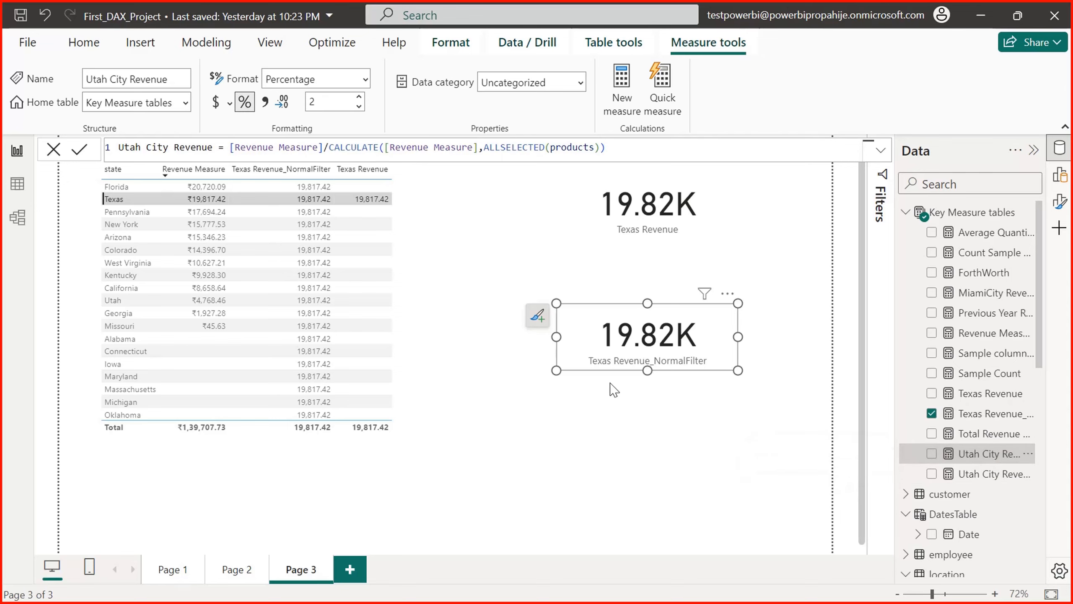
Step: Delete the Texas Revenue_NormalFilter and Texas Revenue cards from the page
{"action": "left_click_drag", "start_coordinate": [722, 364], "coordinate": [684, 428]}
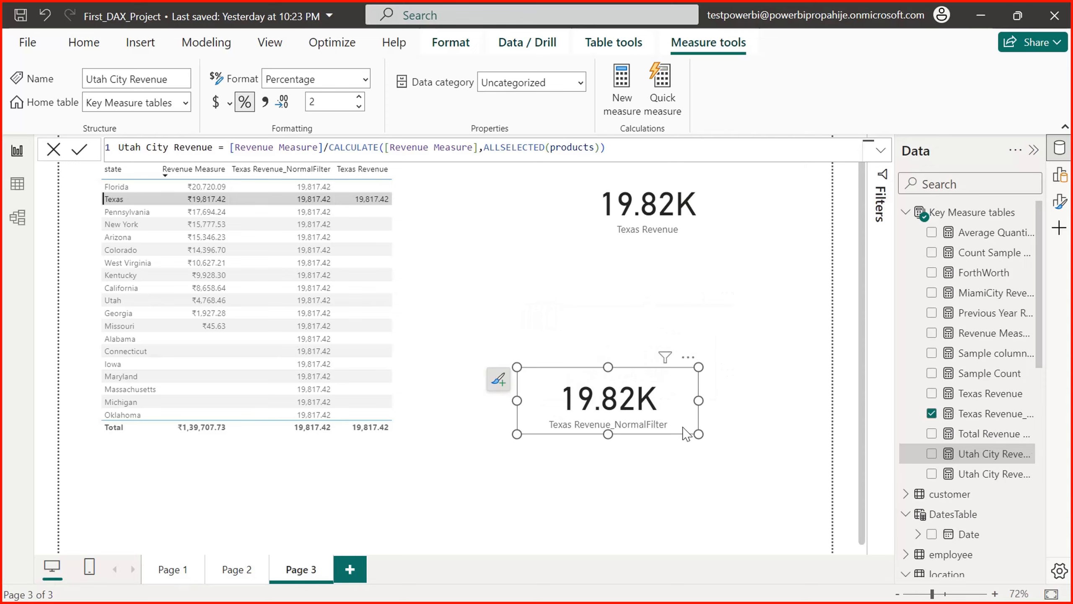
{"action": "left_click", "coordinate": [662, 227]}
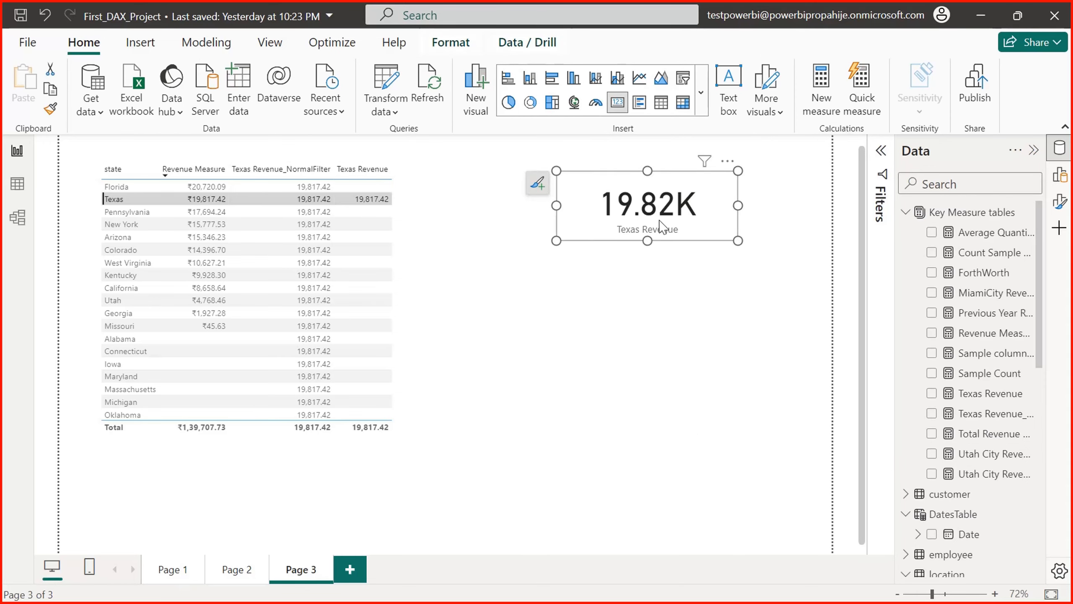
{"action": "key", "text": "Delete"}
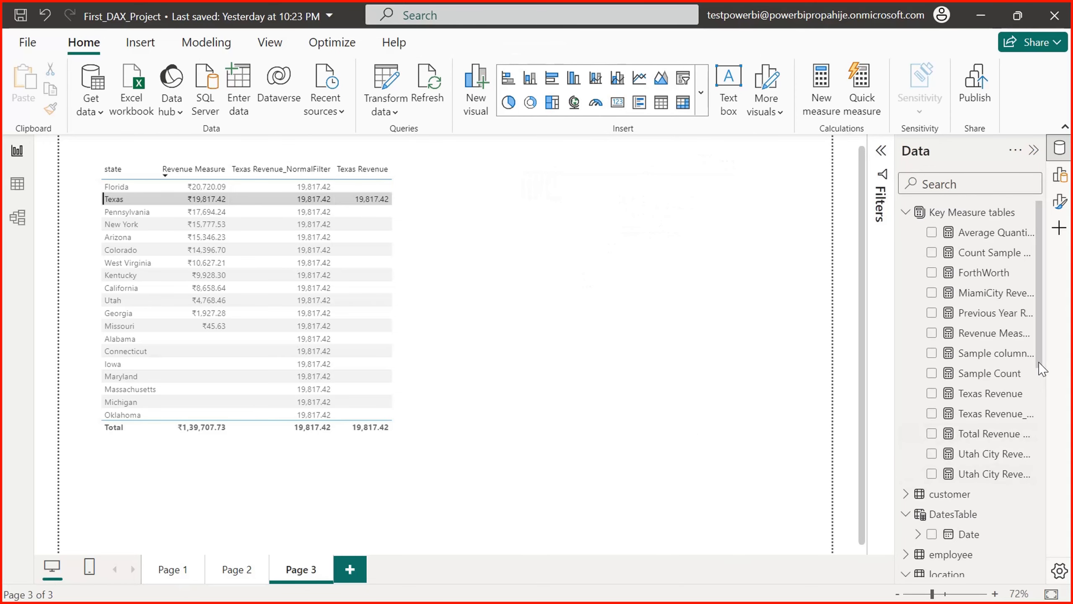
{"action": "scroll", "coordinate": [1040, 368], "scroll_direction": "down", "scroll_amount": 3}
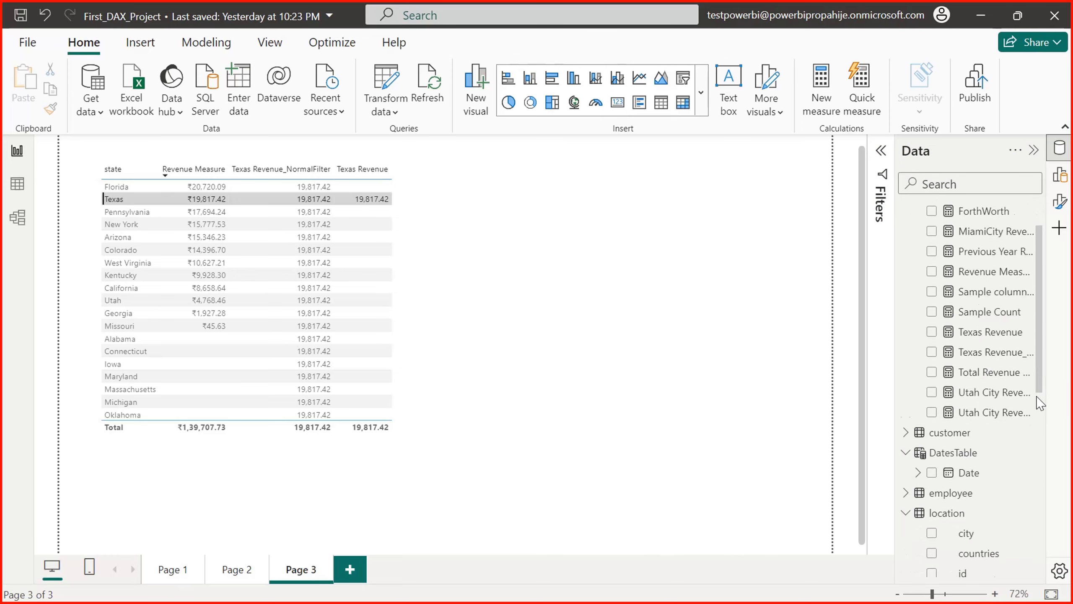
Step: Insert [Revenue Measure]/ before CALCULATE in the Texas Revenue formula and commit it
{"action": "left_click", "coordinate": [328, 245]}
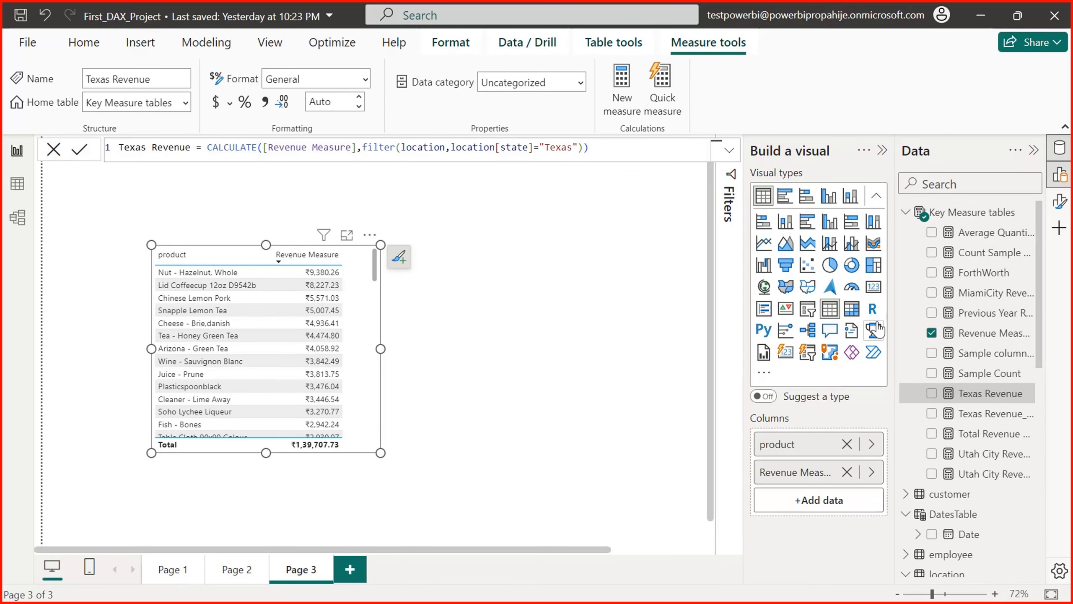
{"action": "double_click", "coordinate": [209, 147]}
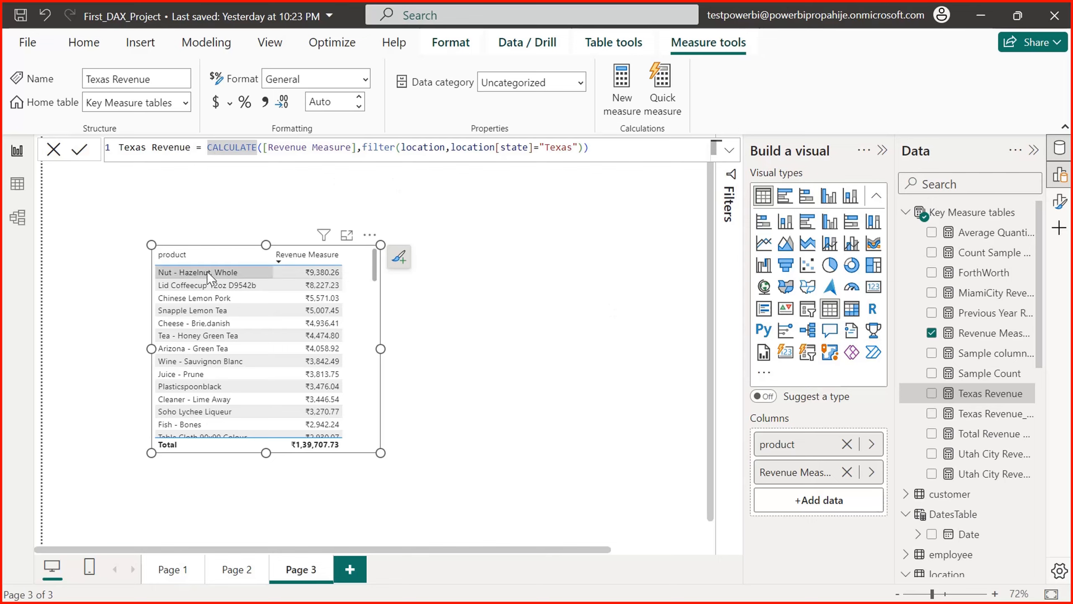
{"action": "left_click", "coordinate": [207, 149]}
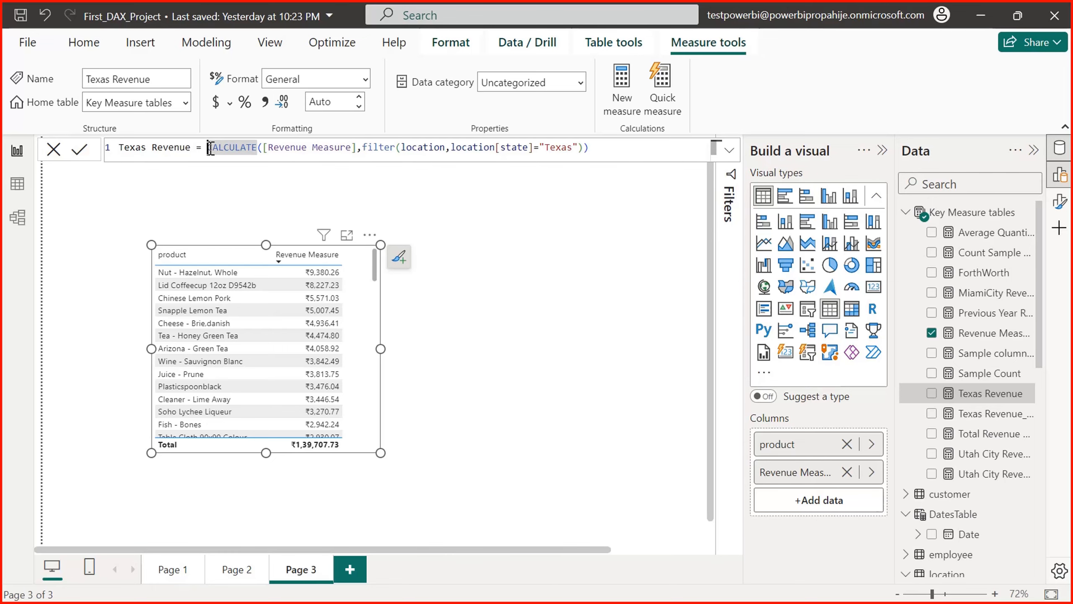
{"action": "type", "text": "["}
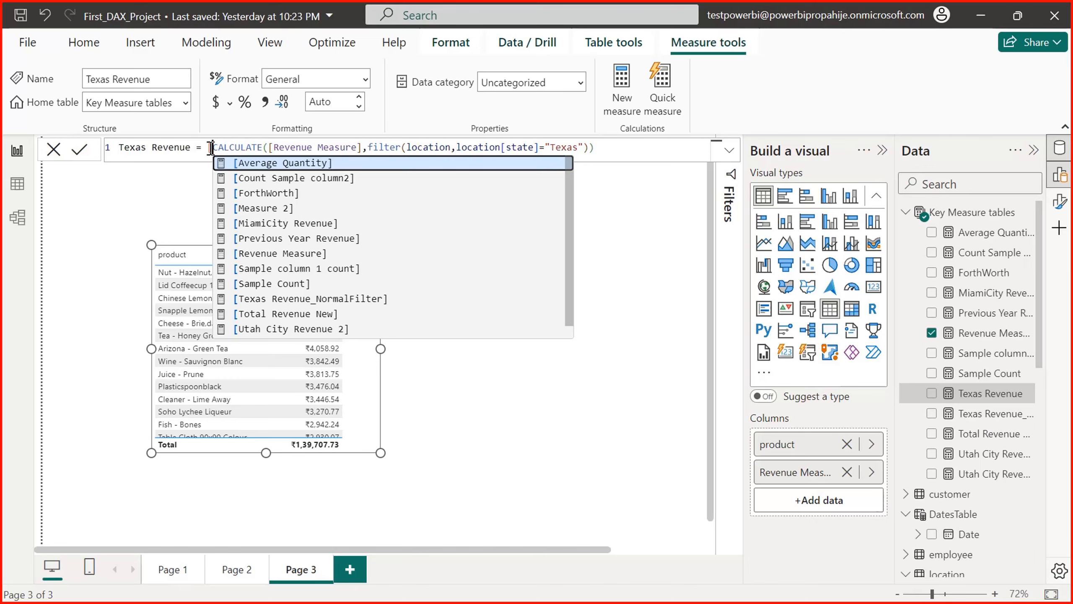
{"action": "type", "text": "Rev"}
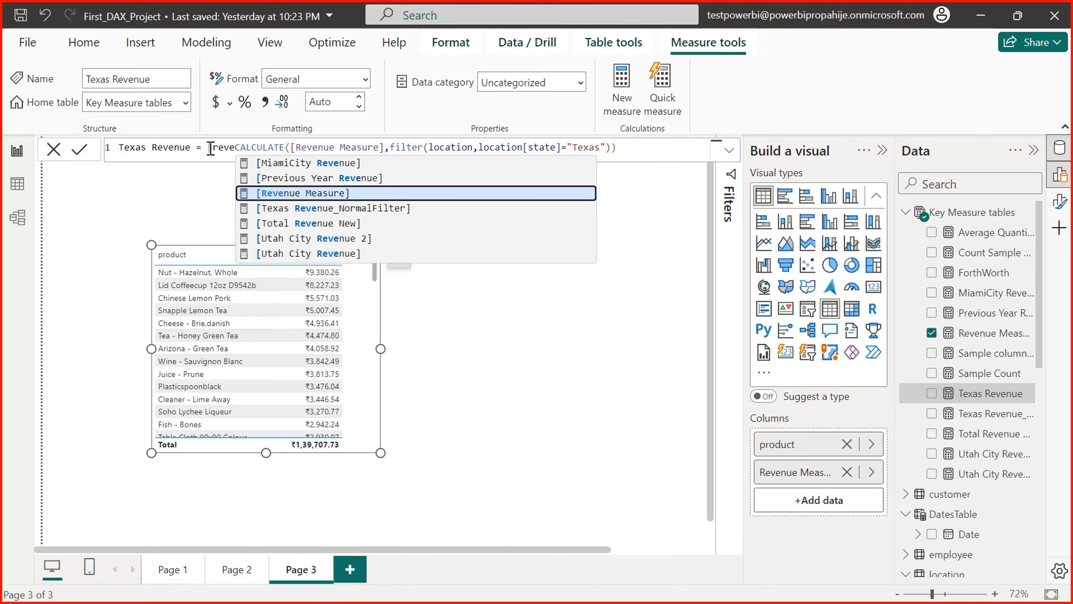
{"action": "key", "text": "Tab"}
{"action": "type", "text": "/"}
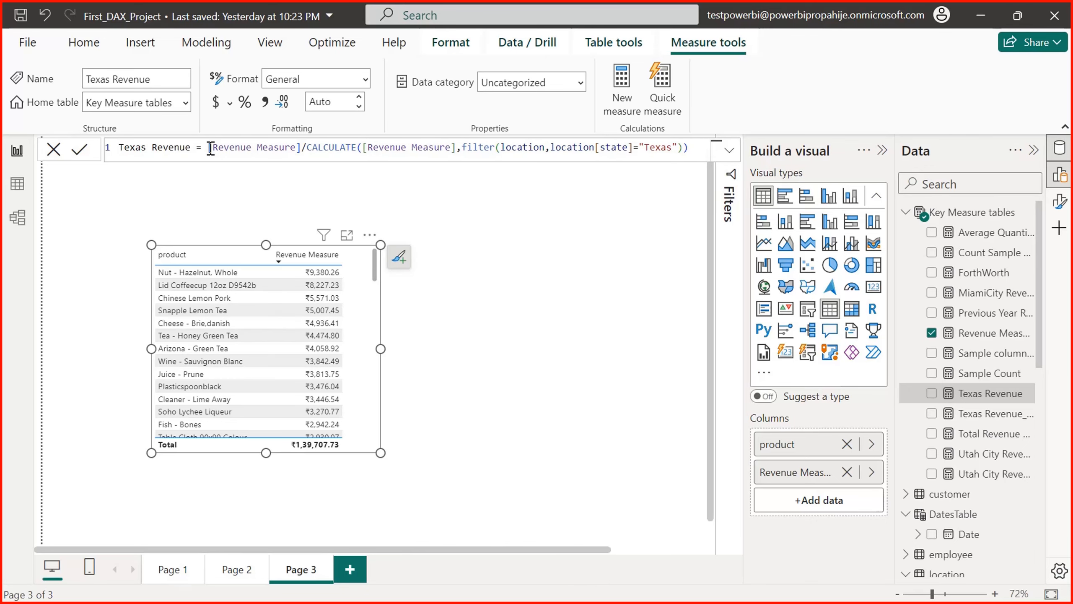
{"action": "key", "text": "Return"}
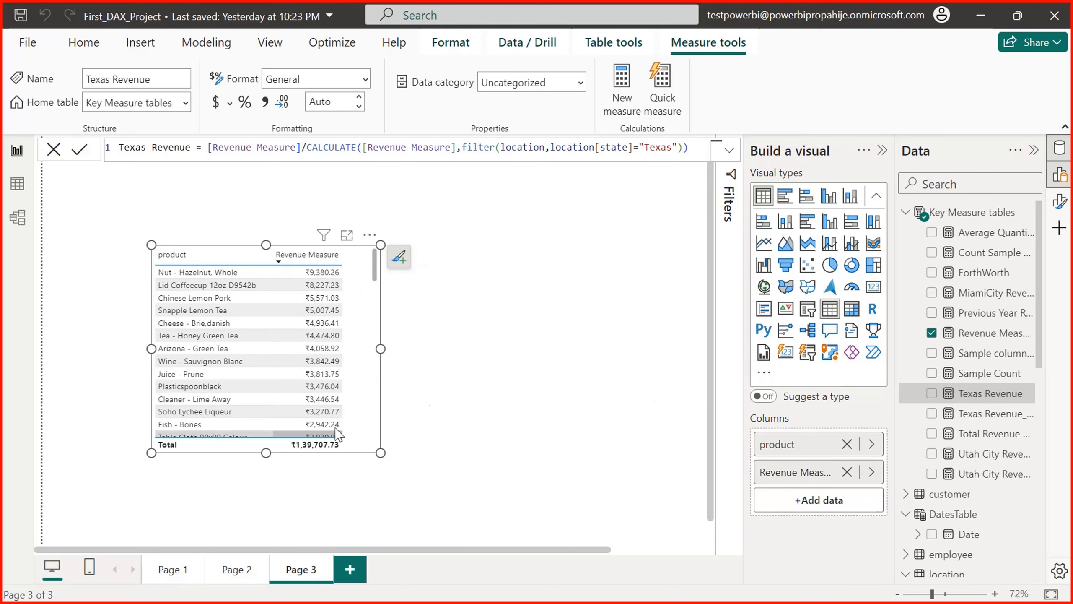
Step: Add the Texas Revenue measure to the product table and widen the table to fit all three columns
{"action": "left_click_drag", "start_coordinate": [968, 402], "coordinate": [354, 300]}
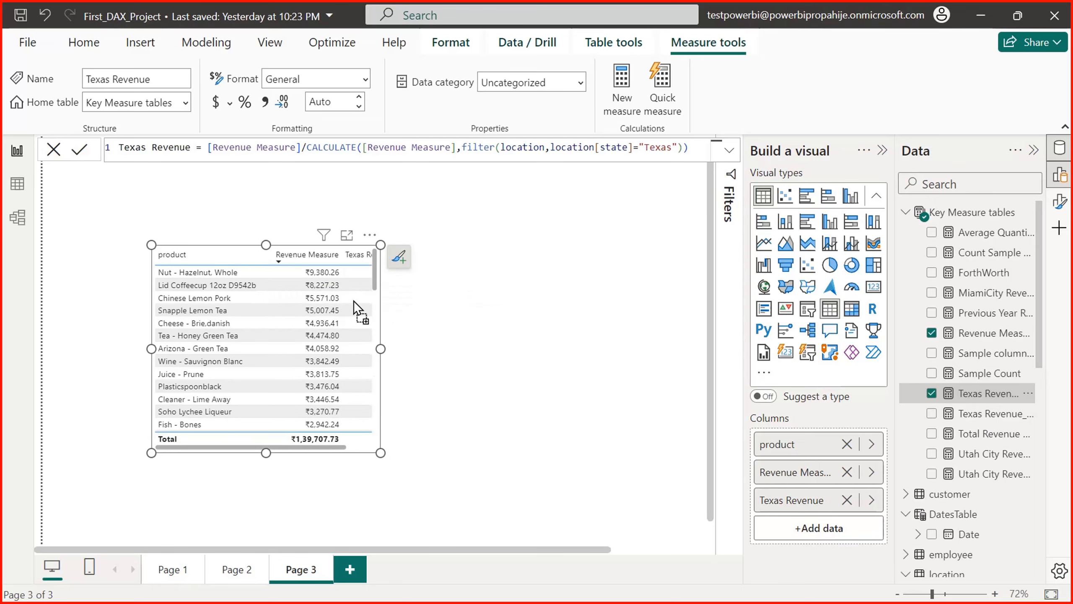
{"action": "left_click_drag", "start_coordinate": [326, 447], "coordinate": [407, 446]}
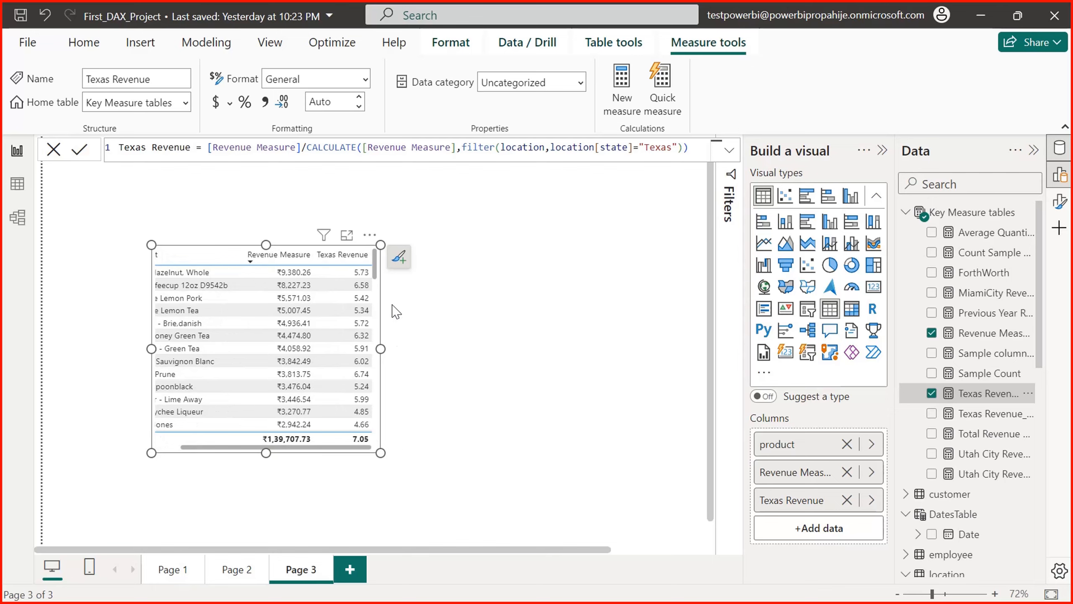
{"action": "left_click_drag", "start_coordinate": [381, 348], "coordinate": [450, 351]}
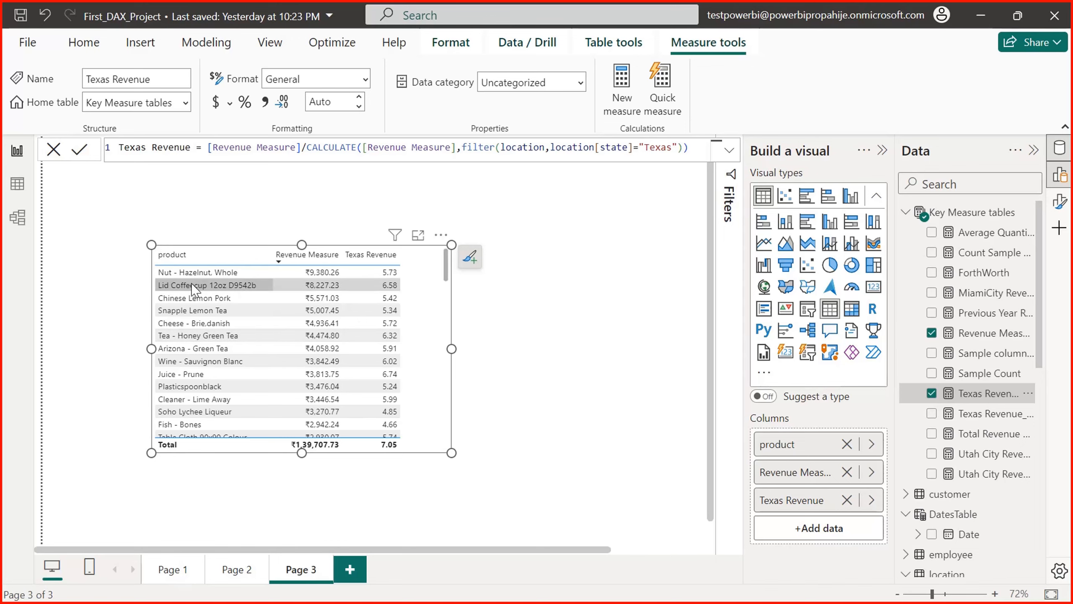
{"action": "left_click", "coordinate": [182, 278]}
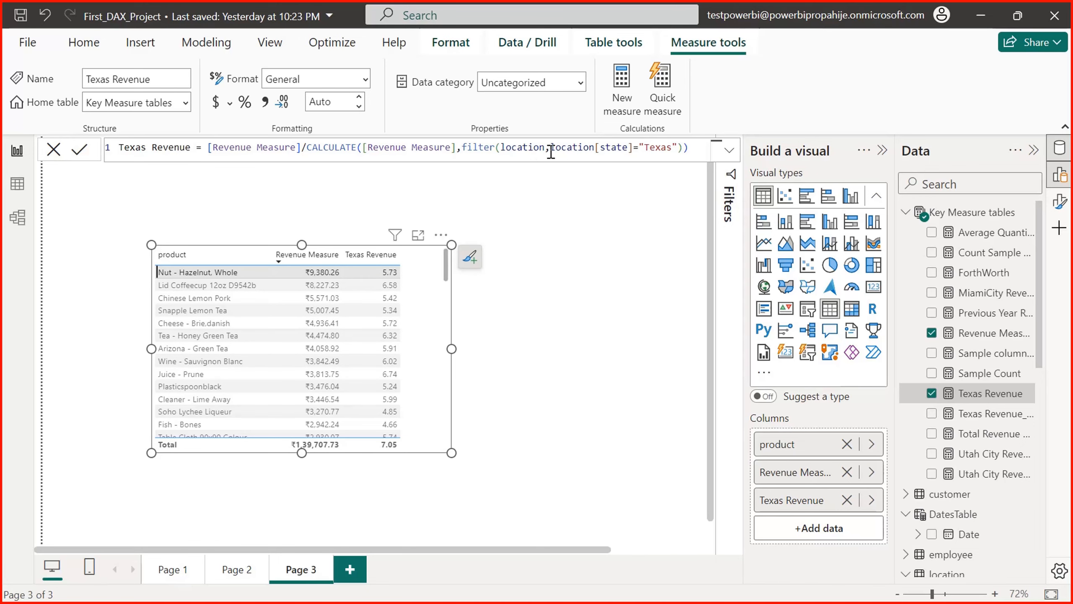
Step: Replace the Texas filter argument in the Texas Revenue formula with All(products) and commit the formula
{"action": "left_click_drag", "start_coordinate": [551, 152], "coordinate": [684, 149]}
{"action": "key", "text": "BackSpace"}
{"action": "key", "text": "BackSpace"}
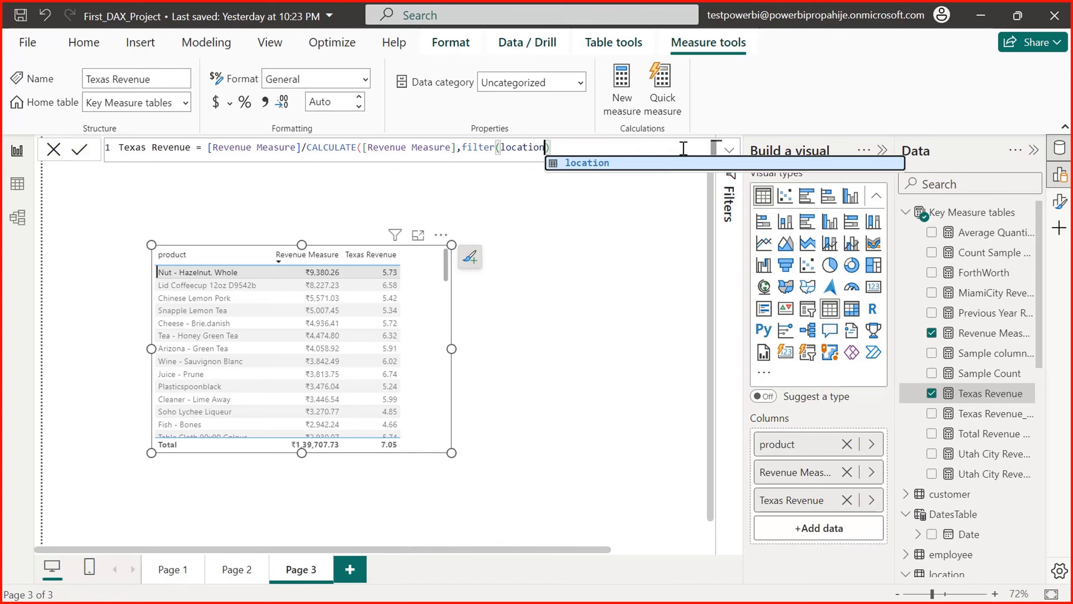
{"action": "key", "text": "BackSpace"}
{"action": "key", "text": "BackSpace"}
{"action": "key", "text": "BackSpace"}
{"action": "key", "text": "BackSpace"}
{"action": "key", "text": "BackSpace"}
{"action": "key", "text": "BackSpace"}
{"action": "key", "text": "BackSpace"}
{"action": "key", "text": "BackSpace"}
{"action": "key", "text": "BackSpace"}
{"action": "key", "text": "BackSpace"}
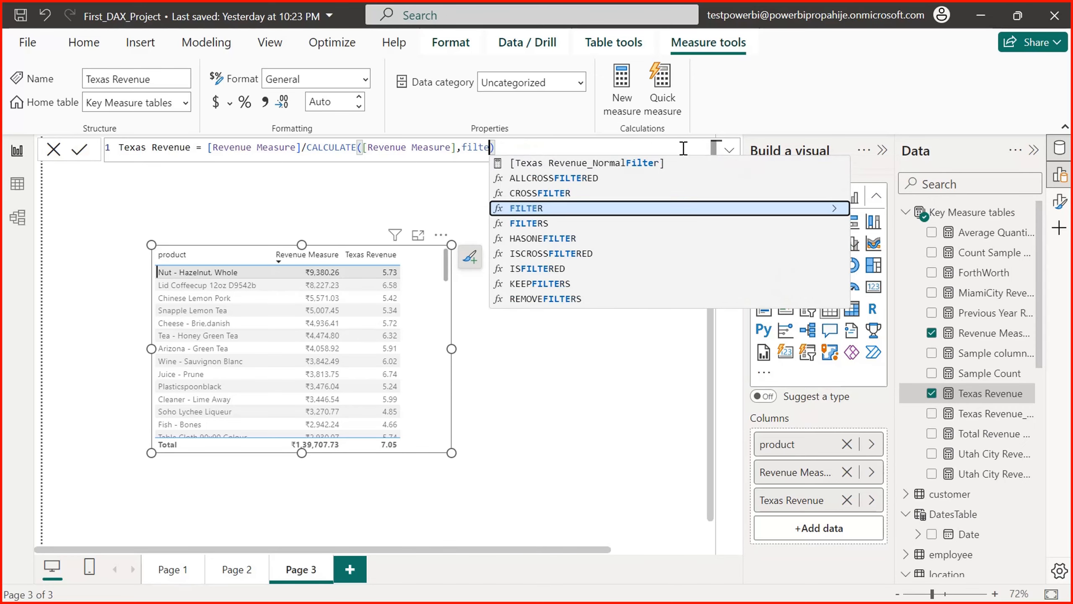
{"action": "key", "text": "BackSpace"}
{"action": "key", "text": "BackSpace"}
{"action": "key", "text": "BackSpace"}
{"action": "key", "text": "BackSpace"}
{"action": "key", "text": "BackSpace"}
{"action": "type", "text": "All"}
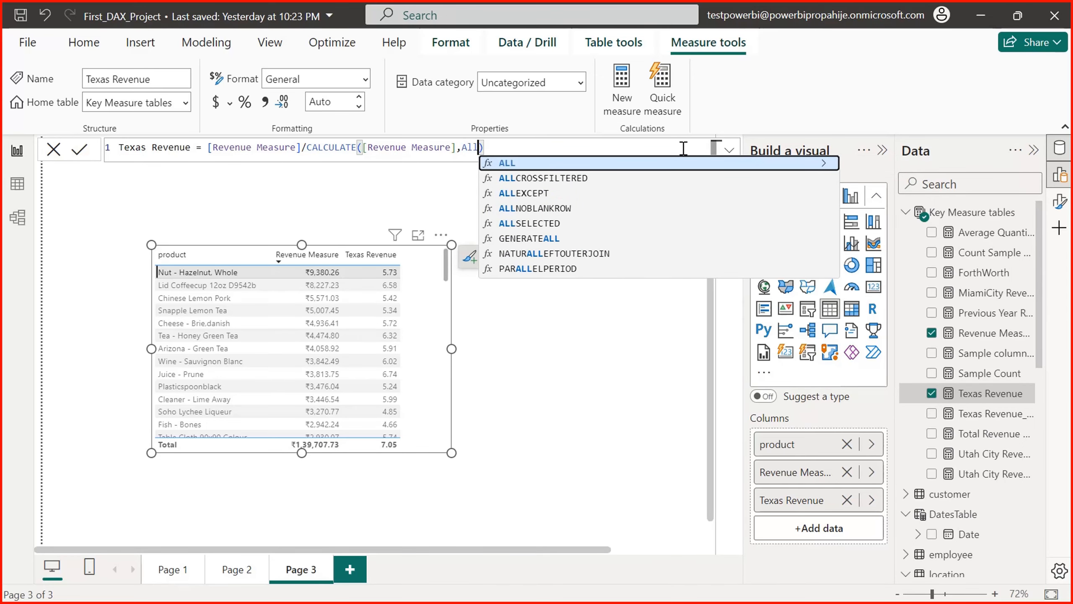
{"action": "type", "text": "("}
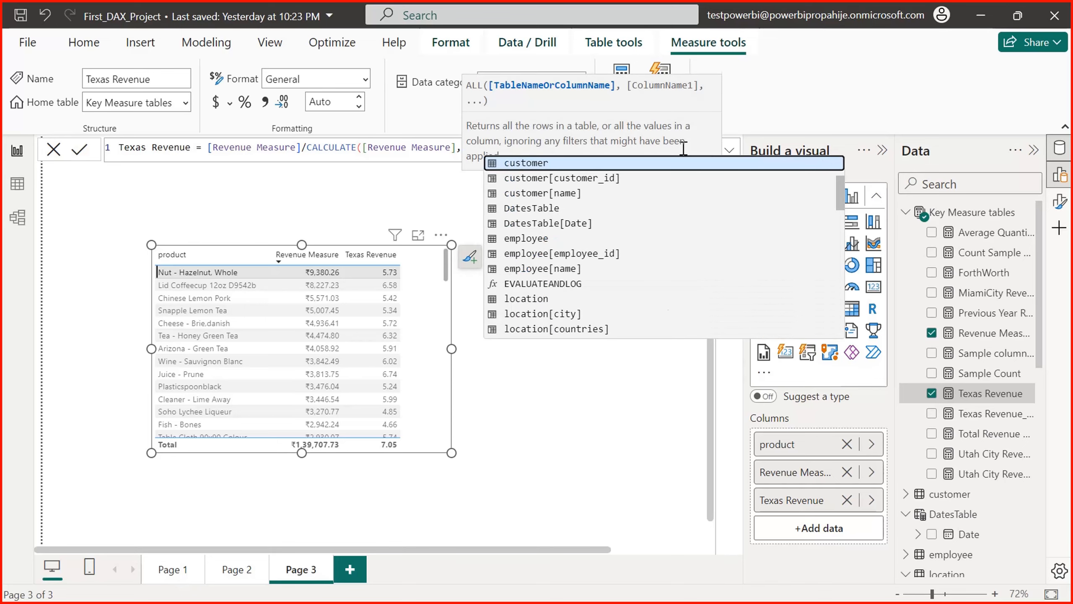
{"action": "type", "text": "pro"}
{"action": "key", "text": "Tab"}
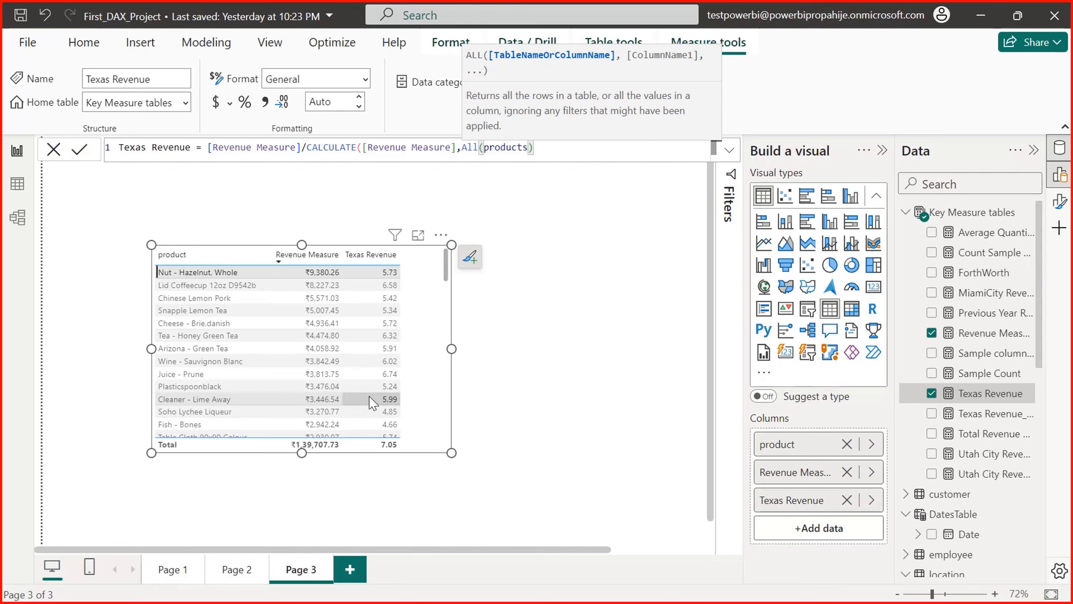
{"action": "left_click_drag", "start_coordinate": [436, 374], "coordinate": [416, 365]}
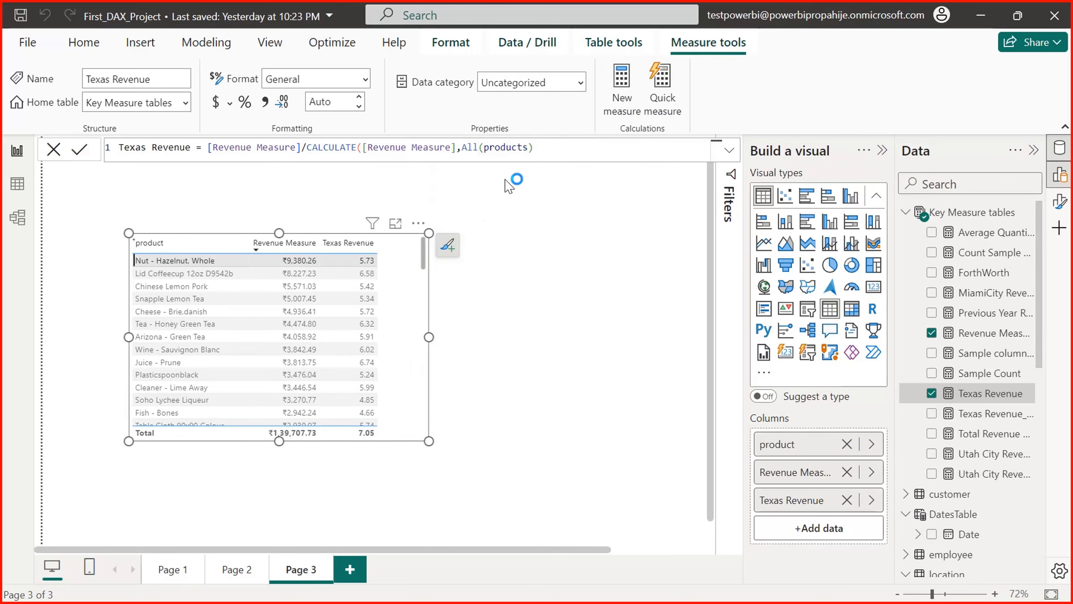
{"action": "left_click", "coordinate": [532, 151]}
{"action": "type", "text": ")"}
{"action": "key", "text": "Return"}
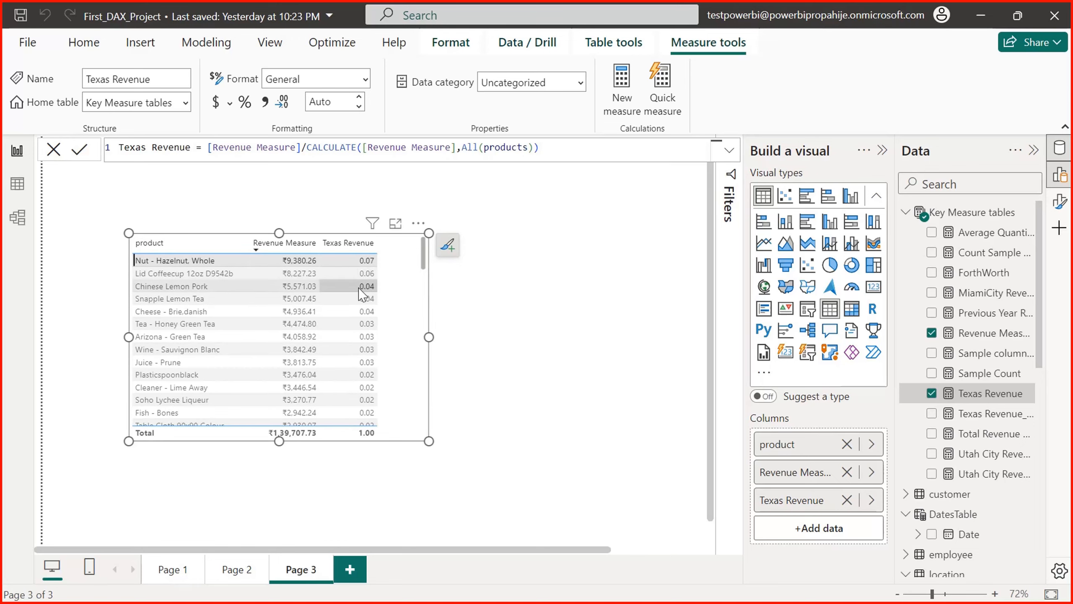
Step: Format Texas Revenue as a percentage with 2 decimals, and move and widen the product table
{"action": "left_click", "coordinate": [363, 350]}
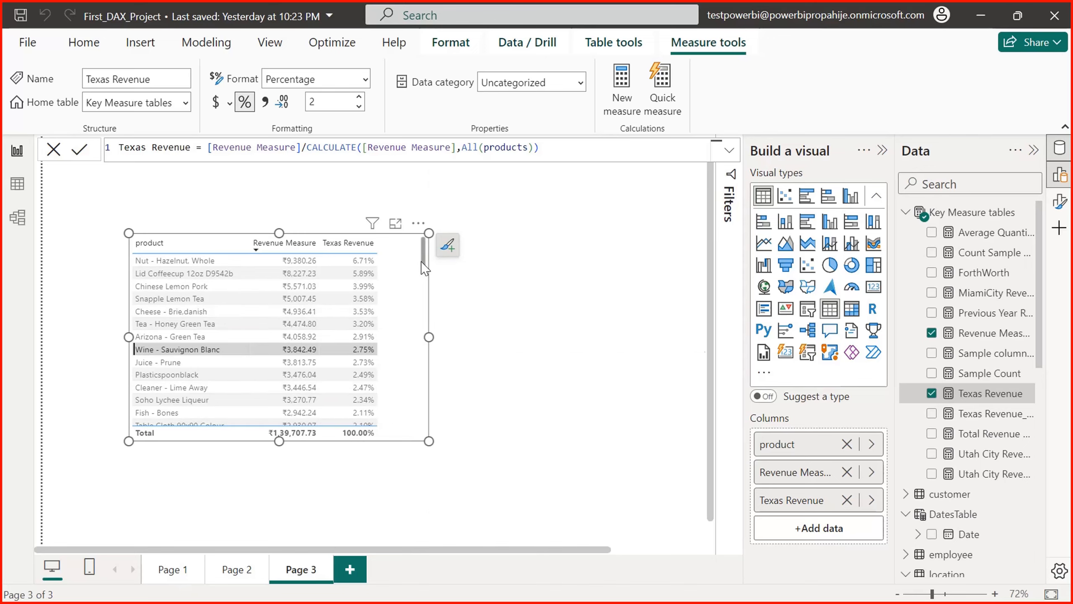
{"action": "left_click_drag", "start_coordinate": [425, 264], "coordinate": [404, 230]}
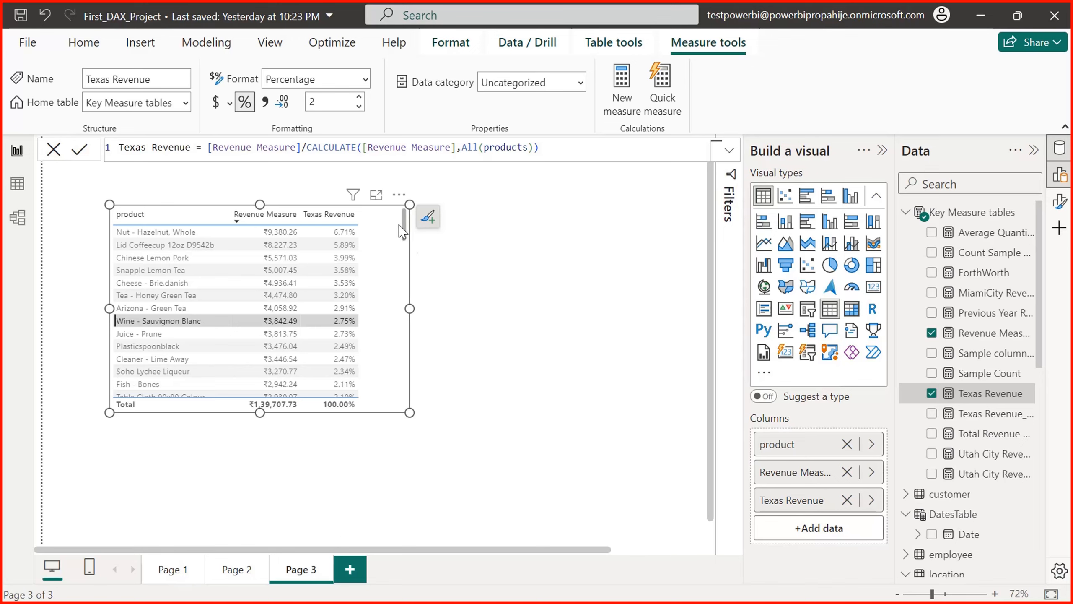
{"action": "double_click", "coordinate": [471, 148]}
{"action": "left_click_drag", "start_coordinate": [410, 308], "coordinate": [465, 281]}
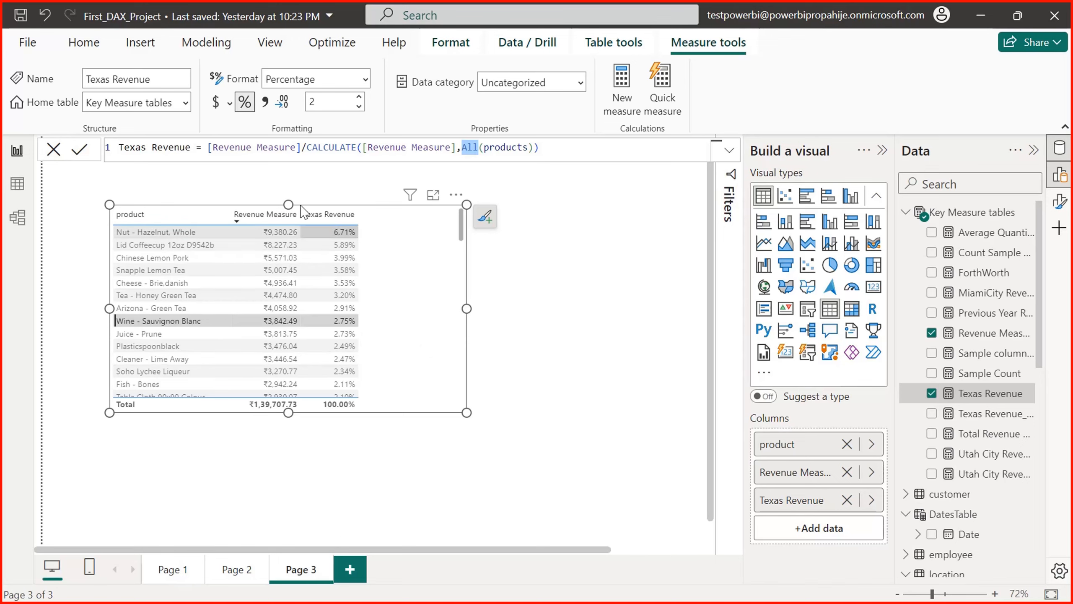
Step: Rename the Texas Revenue measure to Product Revenue Percentage in its formula
{"action": "double_click", "coordinate": [126, 149]}
{"action": "type", "text": "Product"}
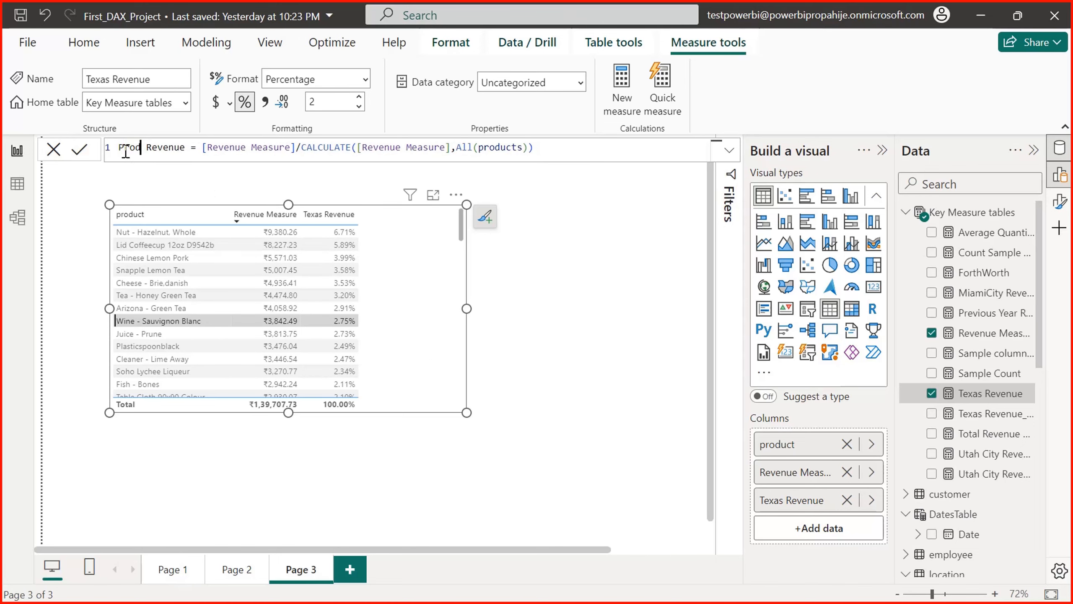
{"action": "key", "text": "Right"}
{"action": "key", "text": "Right"}
{"action": "key", "text": "Right"}
{"action": "key", "text": "Right"}
{"action": "key", "text": "Right"}
{"action": "key", "text": "Right"}
{"action": "key", "text": "Right"}
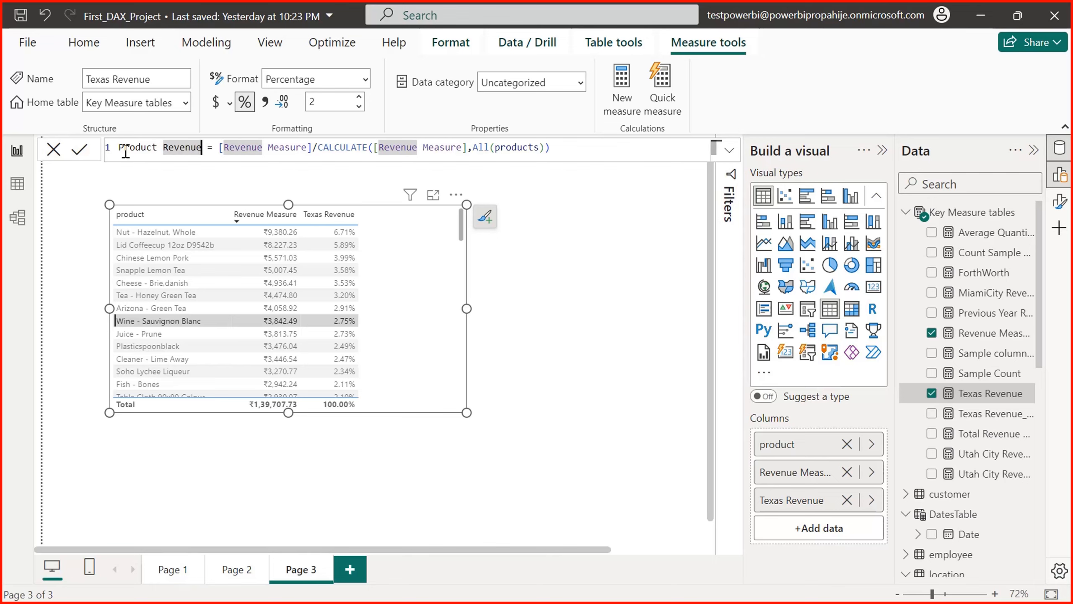
{"action": "type", "text": "Percentage"}
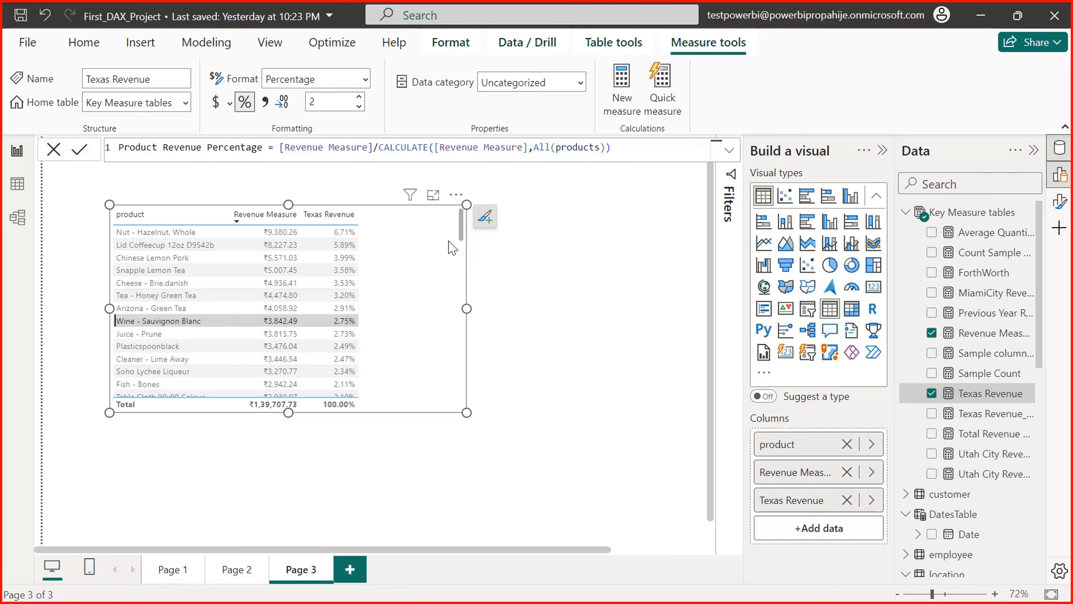
{"action": "key", "text": "Return"}
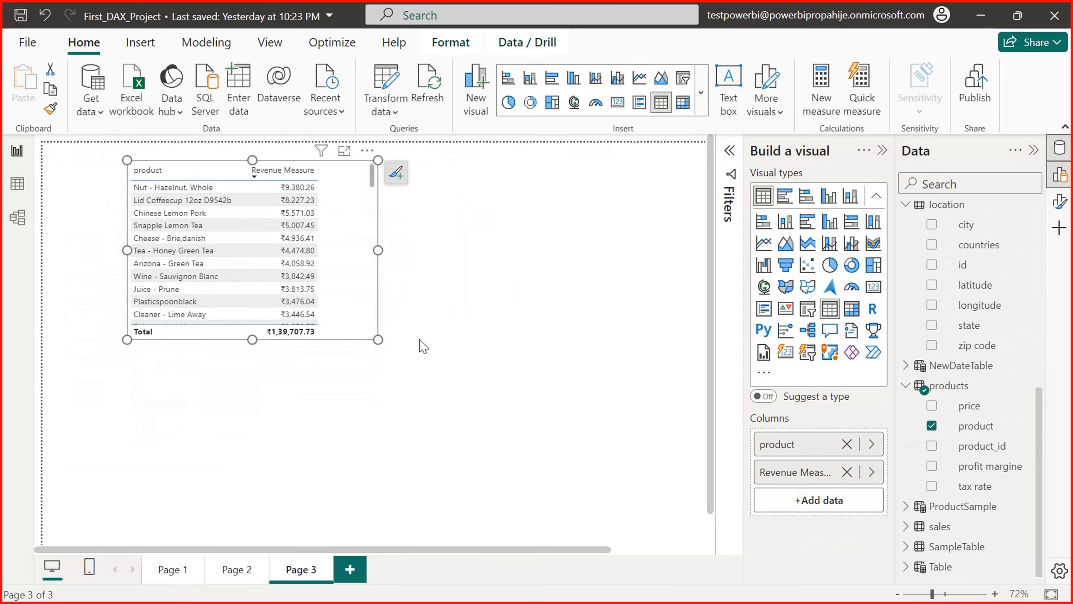
Step: Add Product Revenue Percentage to the product table and enlarge the table to fit its columns
{"action": "left_click_drag", "start_coordinate": [378, 339], "coordinate": [412, 360]}
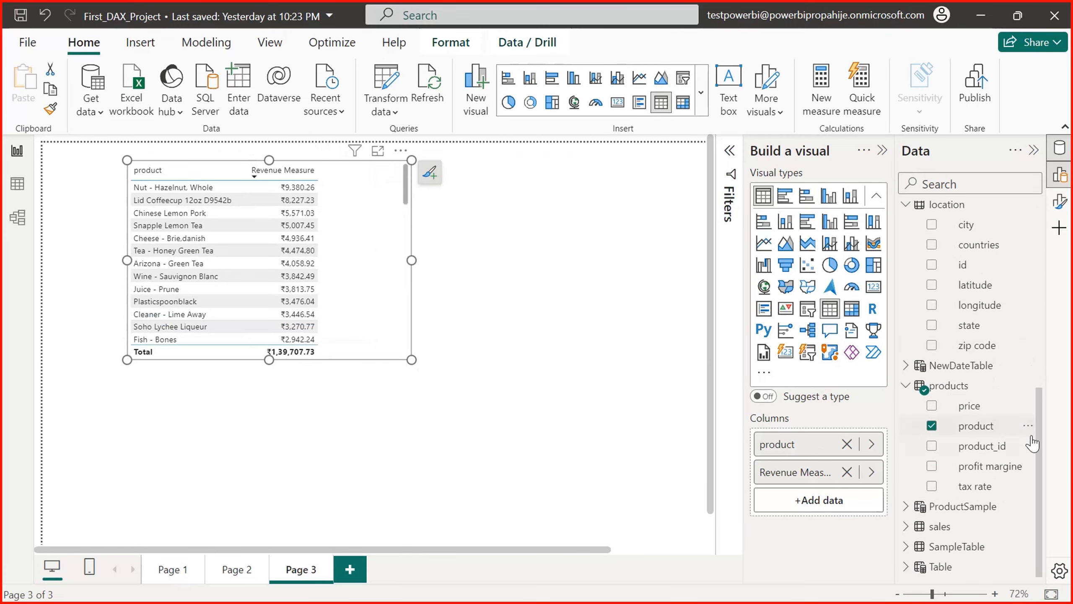
{"action": "scroll", "coordinate": [1032, 423], "scroll_direction": "up", "scroll_amount": 10}
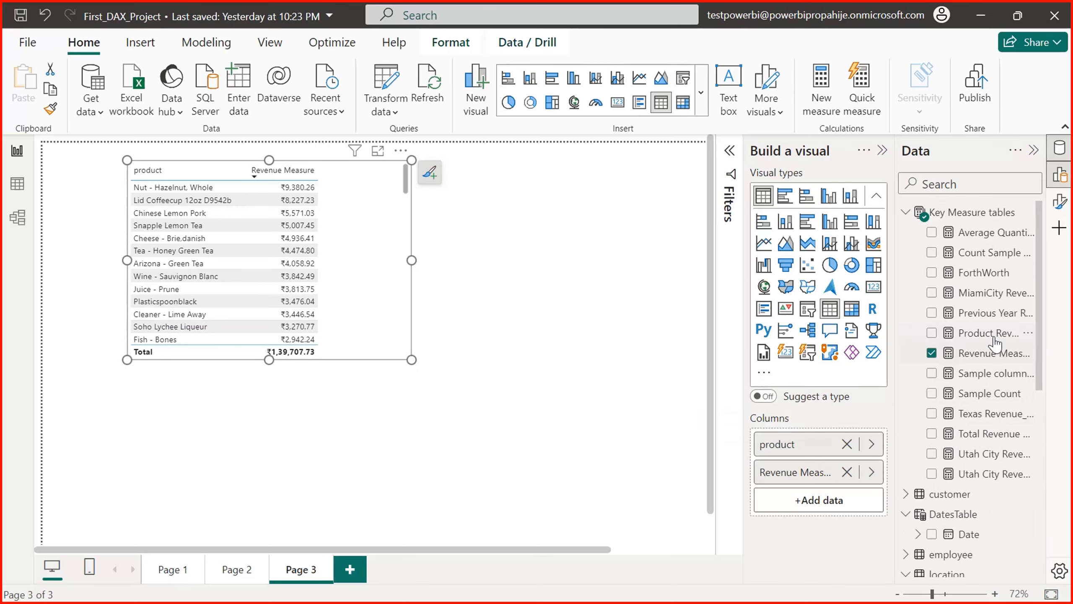
{"action": "left_click_drag", "start_coordinate": [985, 333], "coordinate": [364, 289]}
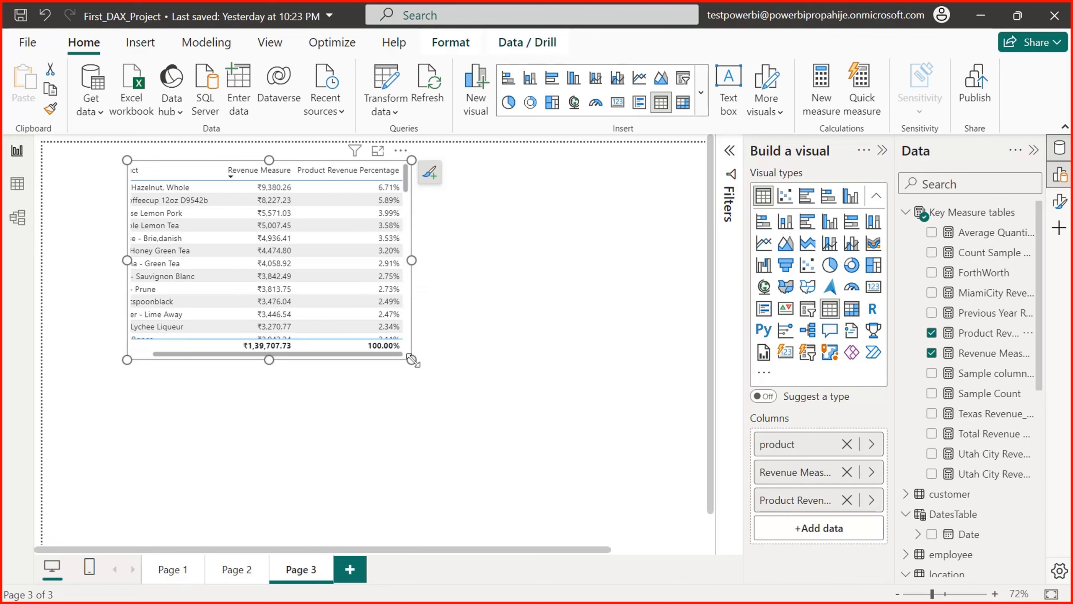
{"action": "left_click_drag", "start_coordinate": [412, 360], "coordinate": [524, 422]}
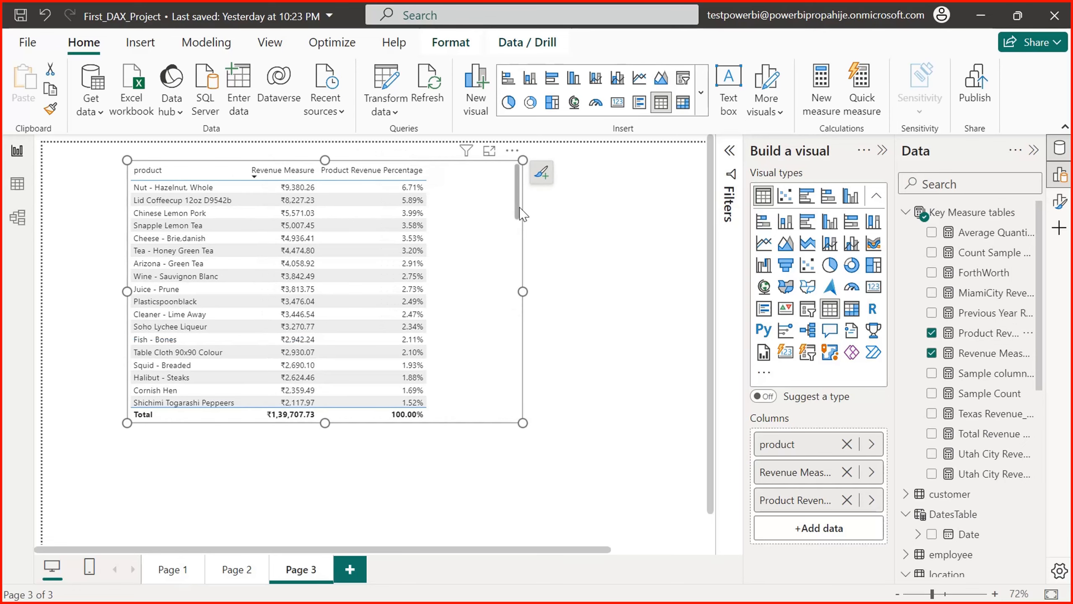
Step: Create a separate visual beside the product table from the price field of the products table
{"action": "left_click", "coordinate": [604, 308]}
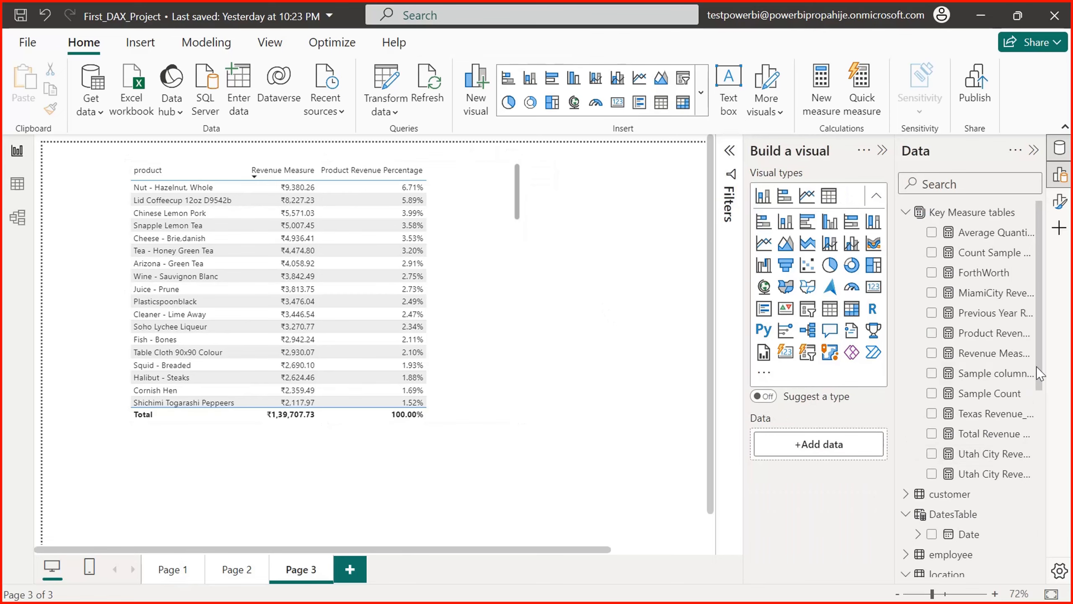
{"action": "left_click_drag", "start_coordinate": [1036, 367], "coordinate": [1037, 532]}
{"action": "left_click_drag", "start_coordinate": [972, 465], "coordinate": [588, 330]}
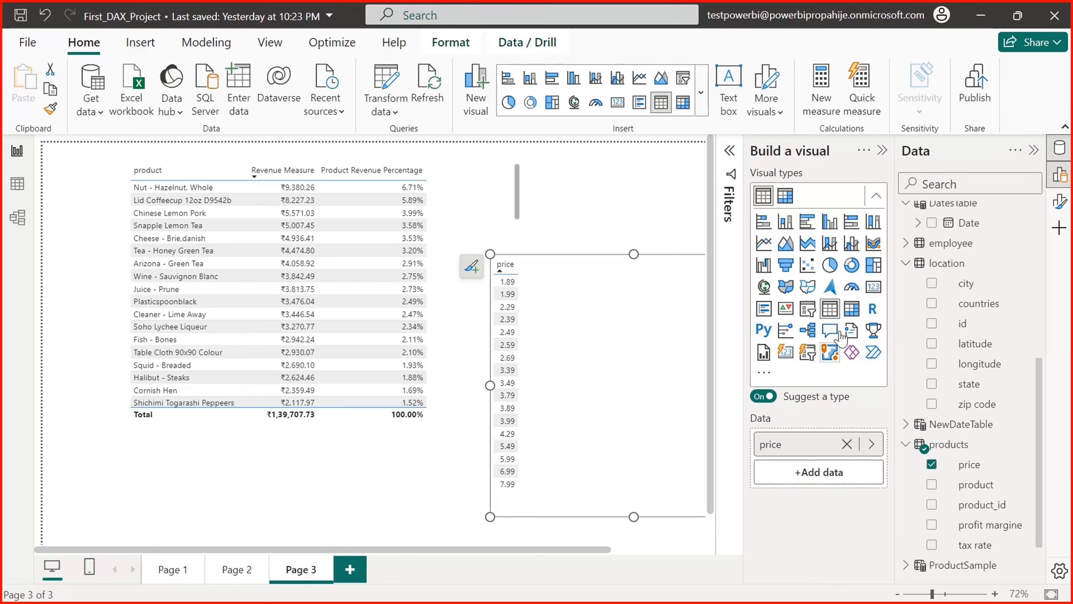
Step: Convert the price visual into a slicer, raise its minimum price to 4.20 and reduce the slicer's height
{"action": "left_click", "coordinate": [807, 308]}
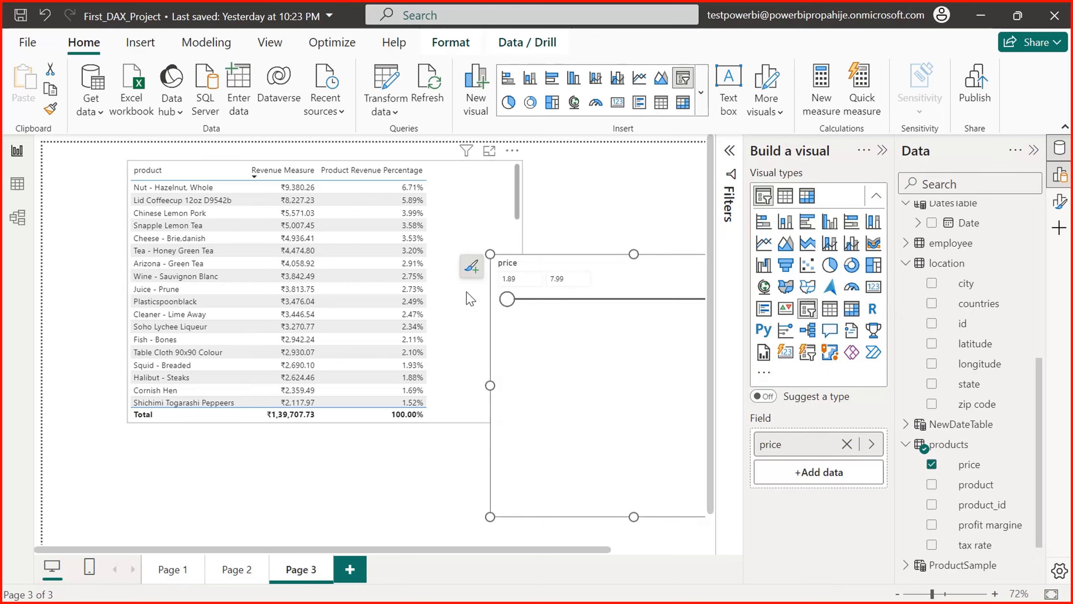
{"action": "left_click_drag", "start_coordinate": [507, 299], "coordinate": [614, 305]}
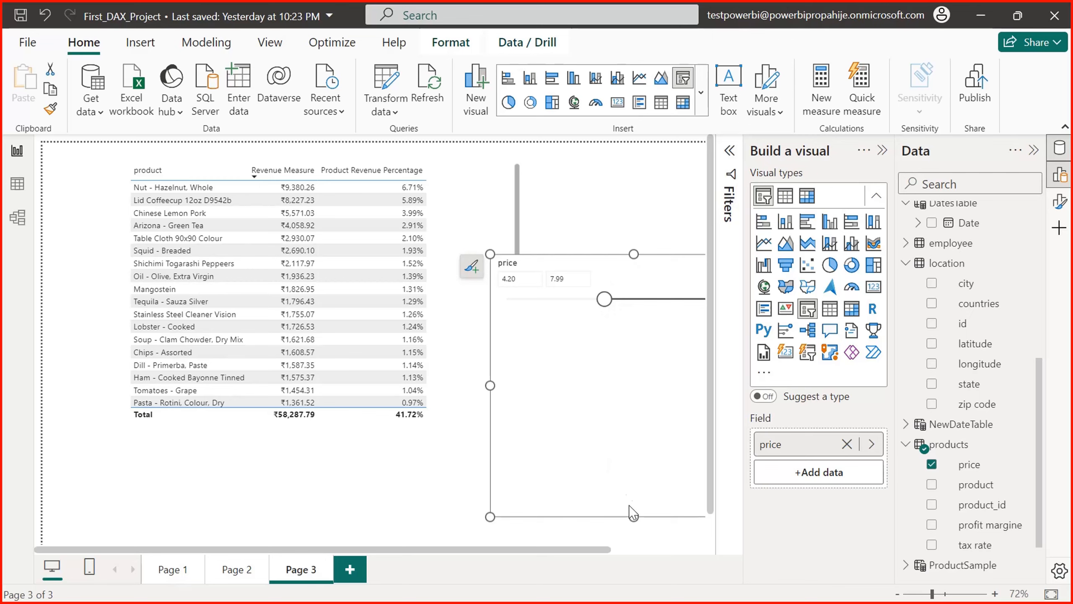
{"action": "left_click_drag", "start_coordinate": [633, 516], "coordinate": [634, 343]}
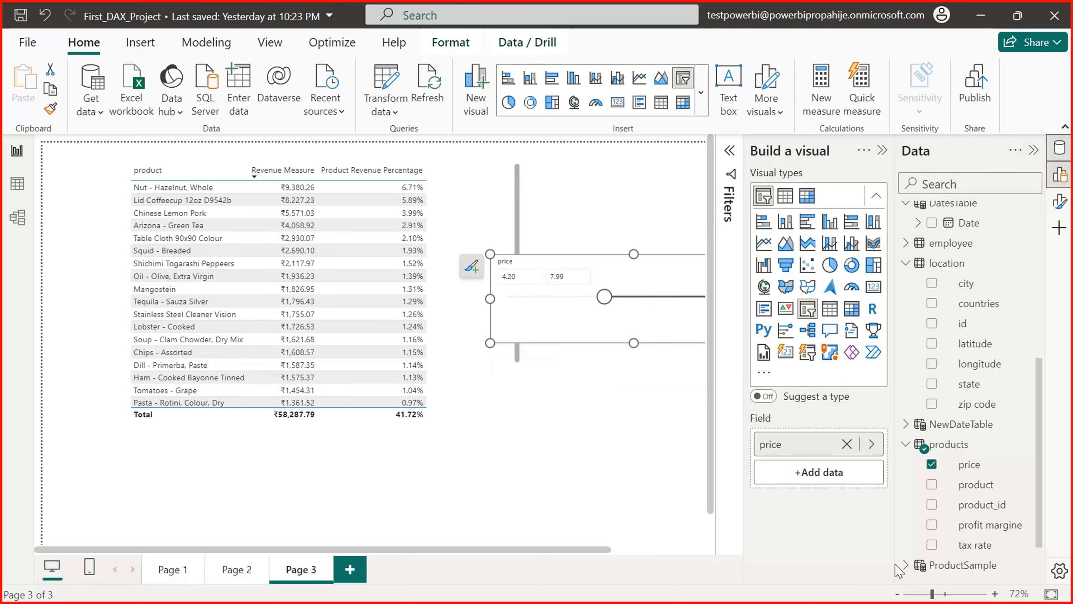
Step: Place the price slicer below the product table, narrow it and set its minimum price to 4.27
{"action": "scroll", "coordinate": [1041, 526], "scroll_direction": "down", "scroll_amount": 3}
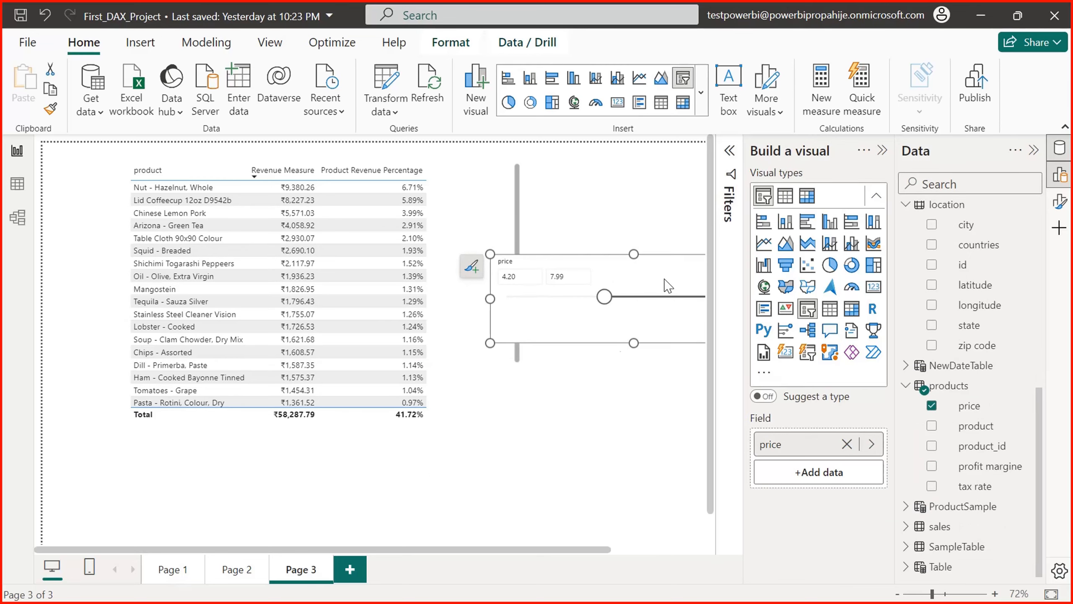
{"action": "left_click_drag", "start_coordinate": [638, 306], "coordinate": [499, 462]}
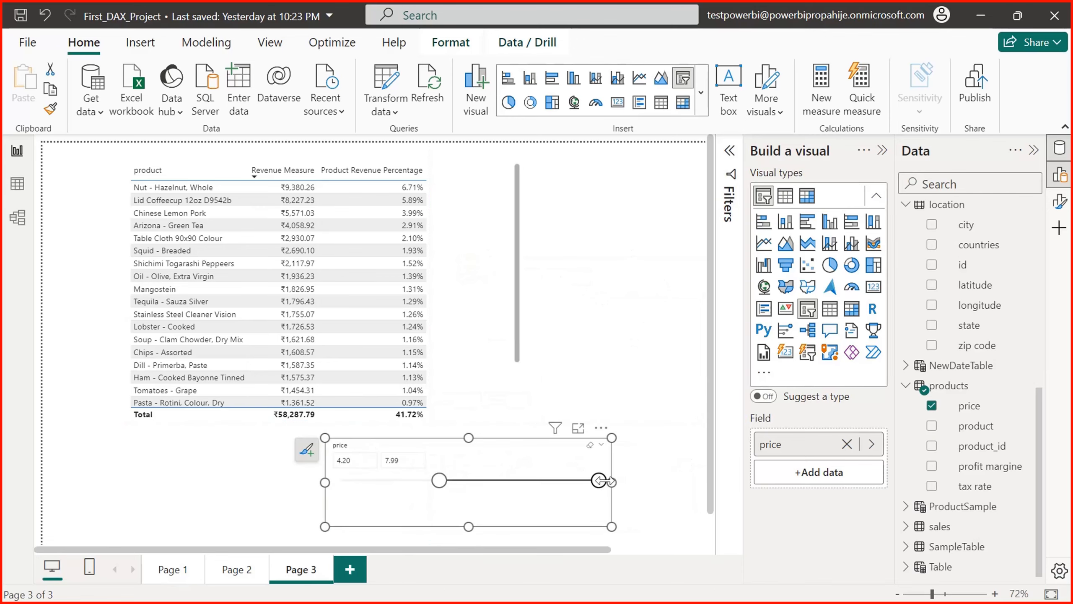
{"action": "left_click_drag", "start_coordinate": [606, 482], "coordinate": [548, 482]}
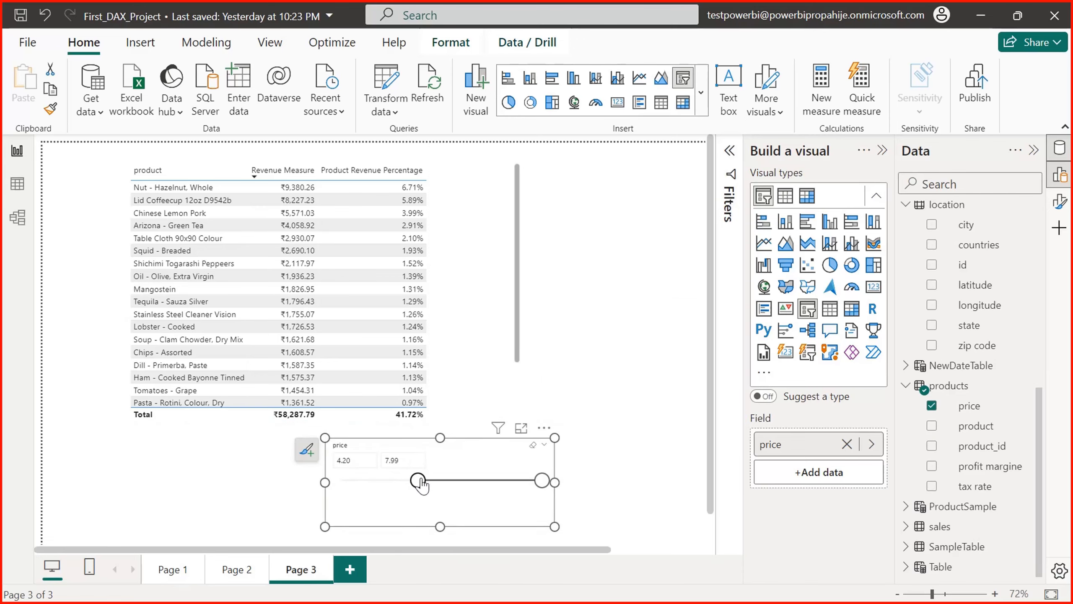
{"action": "mouse_move", "coordinate": [418, 482]}
{"action": "left_mouse_down"}
{"action": "mouse_move", "coordinate": [313, 482]}
{"action": "mouse_move", "coordinate": [420, 482]}
{"action": "left_mouse_up"}
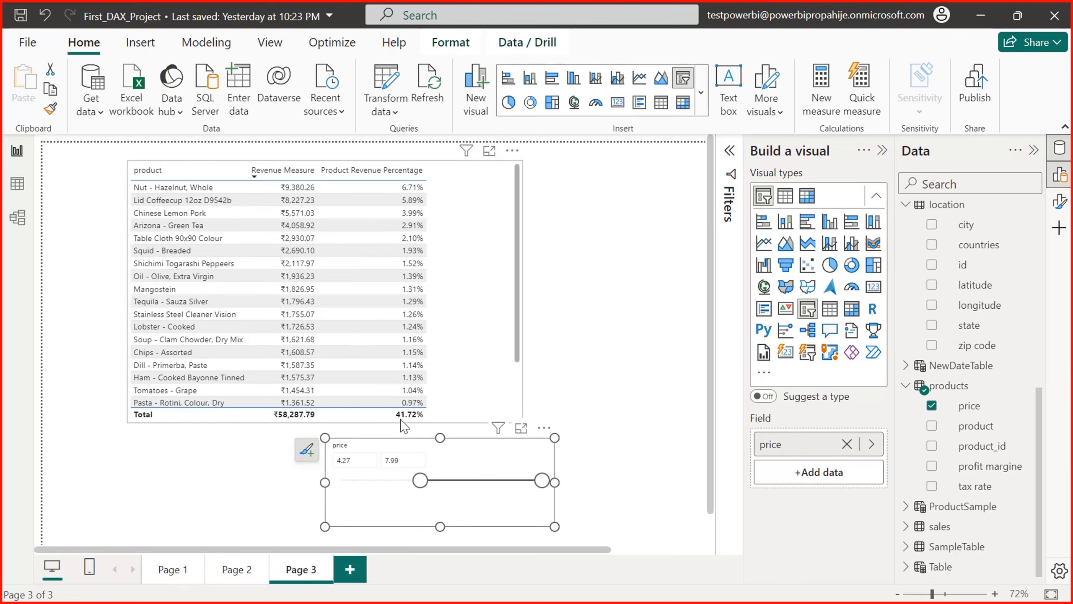
Step: Change the Product Revenue Percentage formula to use ALLSELECTED(products) as the CALCULATE filter
{"action": "left_click", "coordinate": [484, 376]}
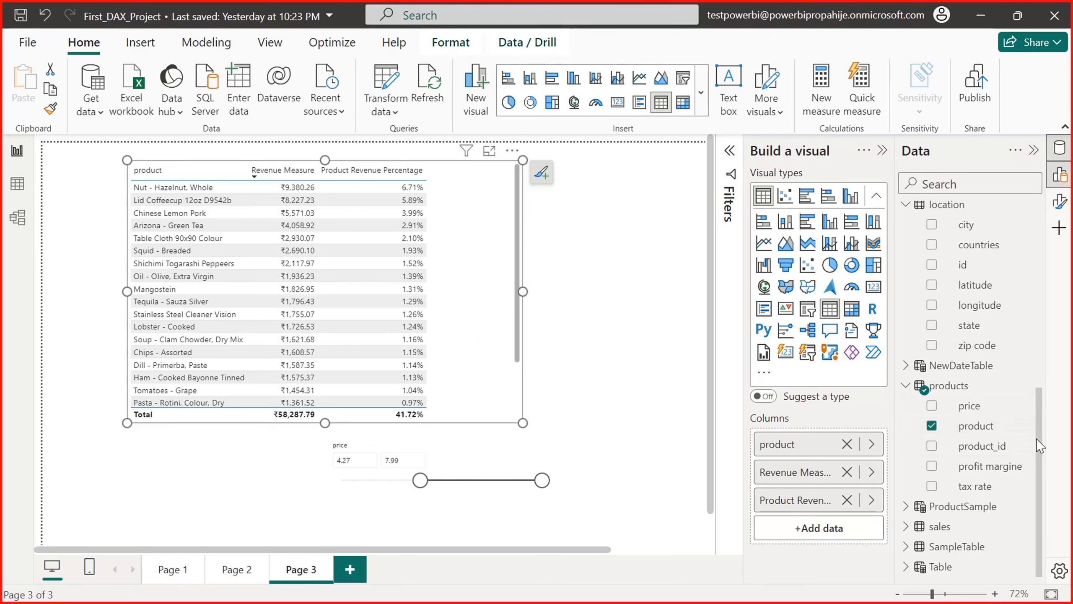
{"action": "scroll", "coordinate": [1031, 439], "scroll_direction": "up", "scroll_amount": 5}
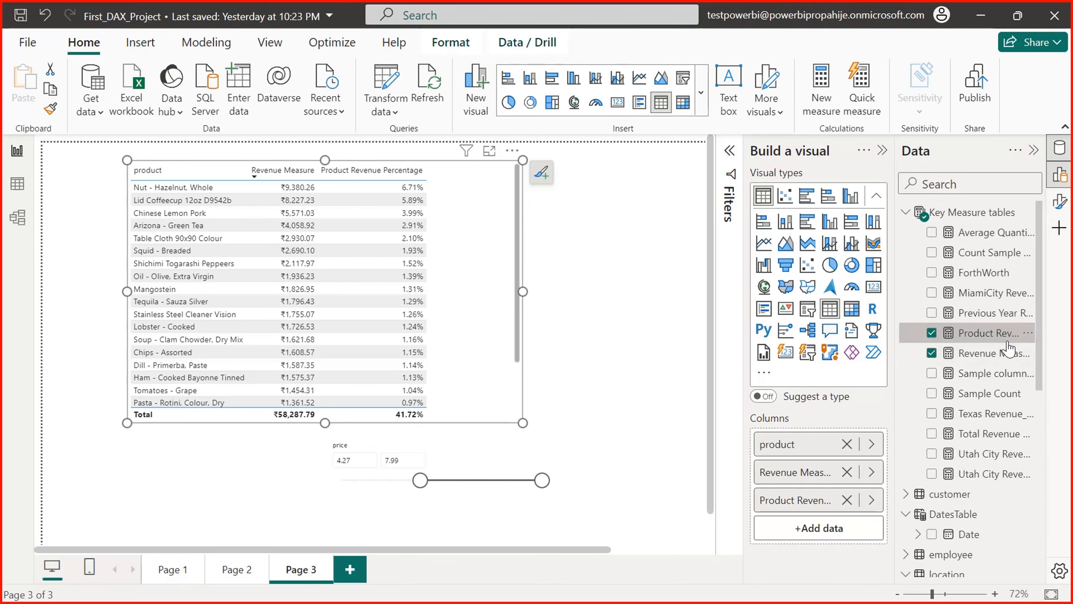
{"action": "left_click", "coordinate": [994, 333]}
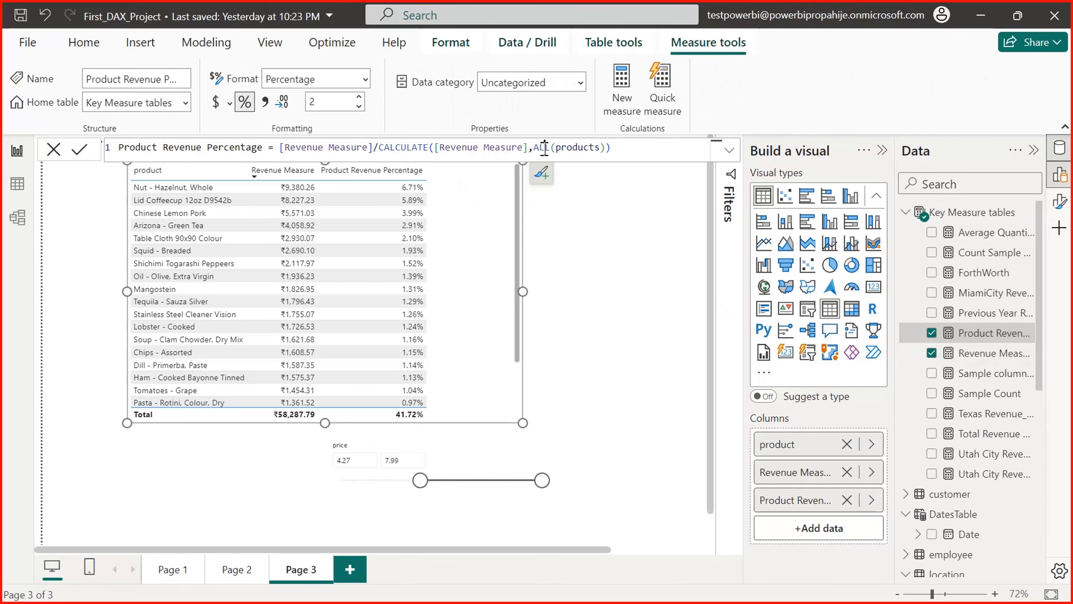
{"action": "double_click", "coordinate": [545, 148]}
{"action": "left_click", "coordinate": [547, 148]}
{"action": "type", "text": "SELECTED"}
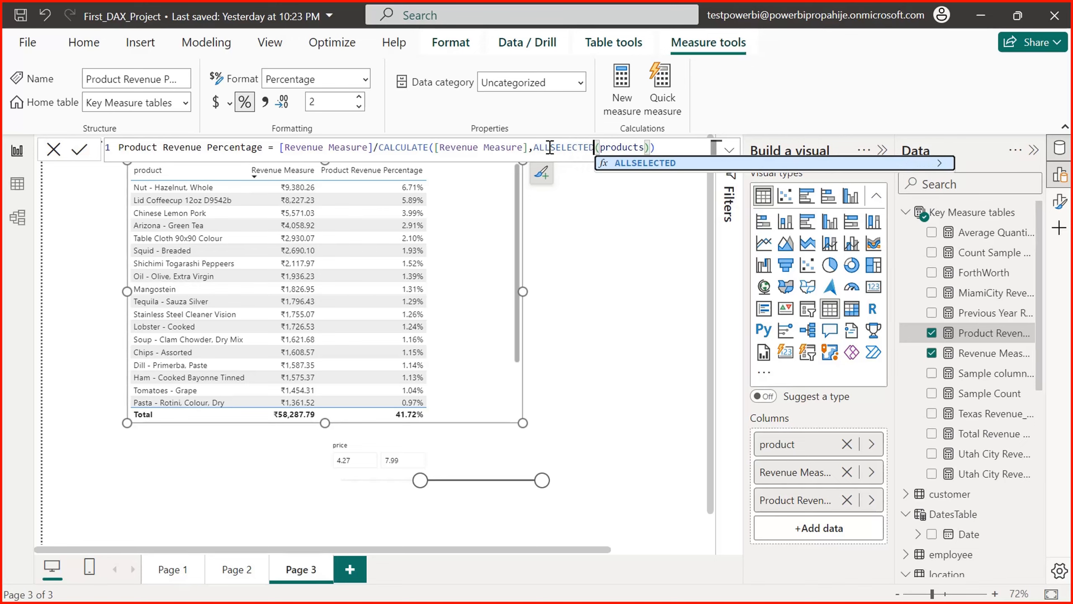
{"action": "key", "text": "Right"}
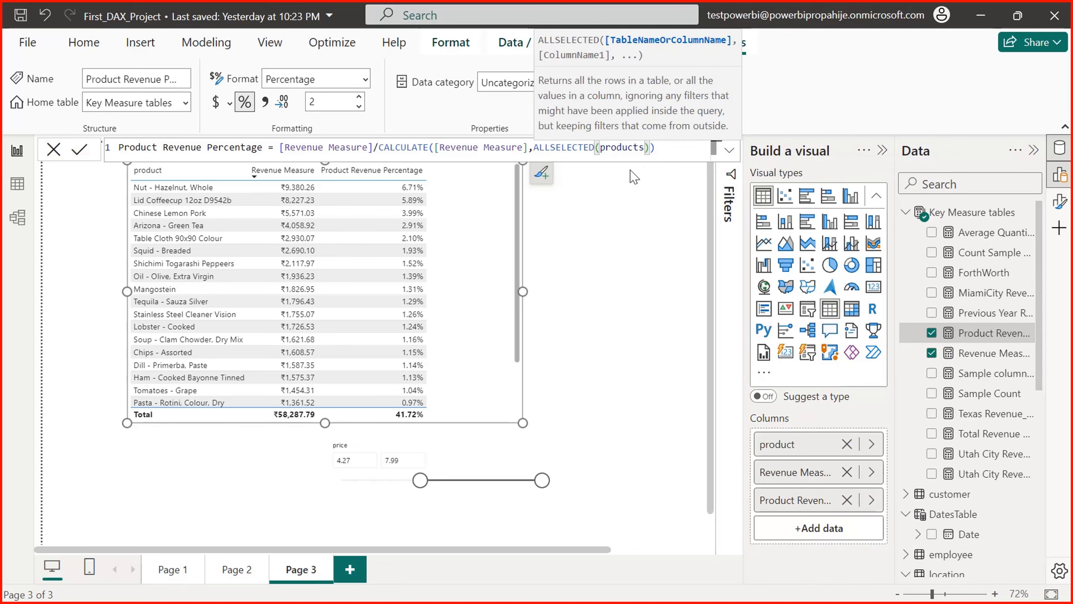
{"action": "left_click", "coordinate": [659, 151]}
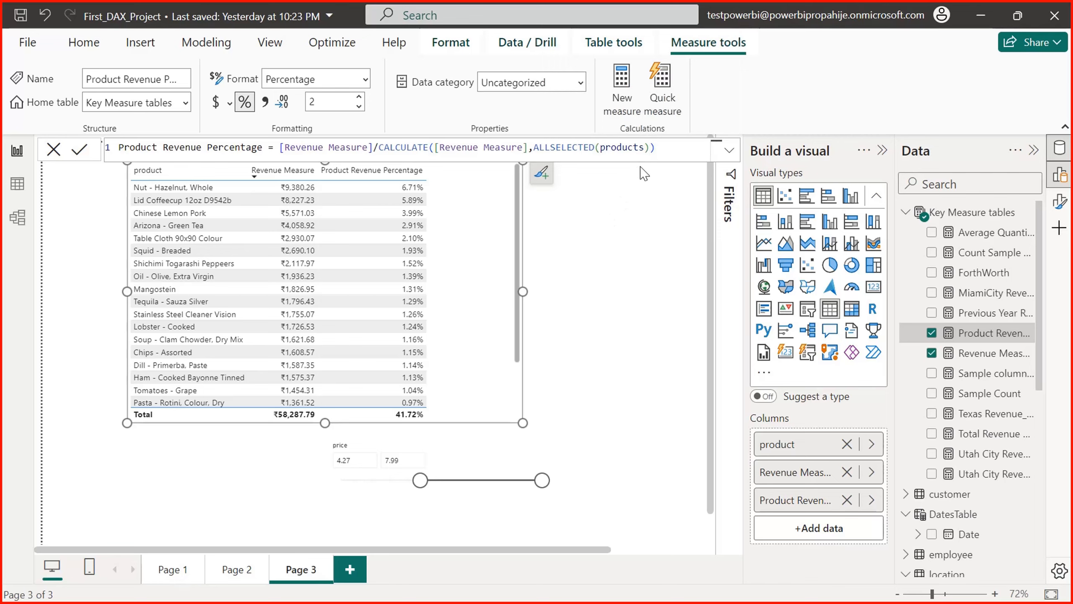
{"action": "key", "text": "Return"}
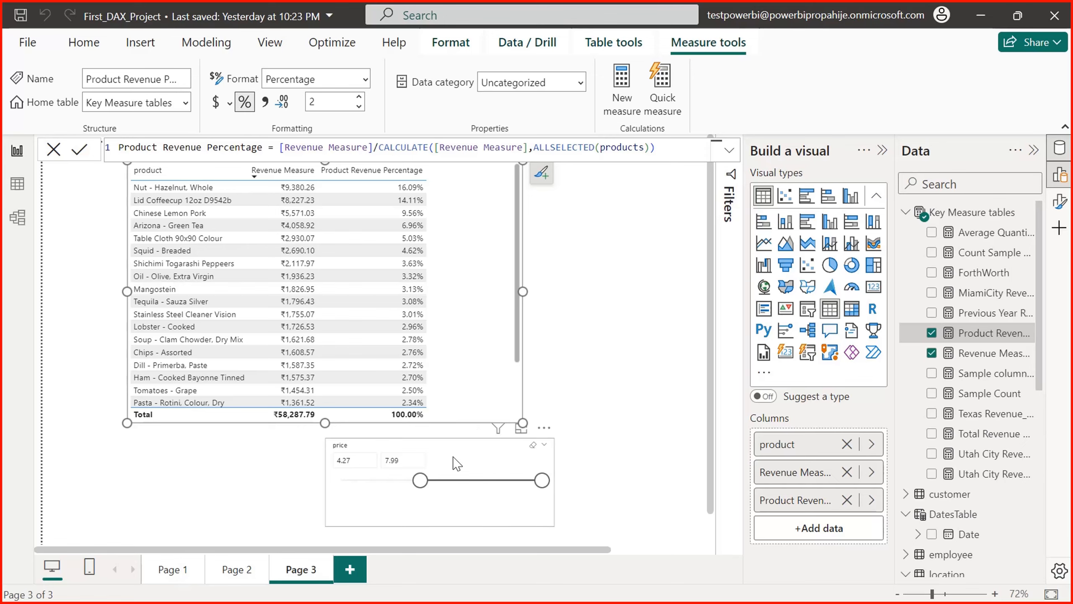
Step: Filter the product table with the price slicer, trying the ranges 1.89 to 4.15 and 3.94 to 7.53
{"action": "left_click_drag", "start_coordinate": [423, 486], "coordinate": [323, 476]}
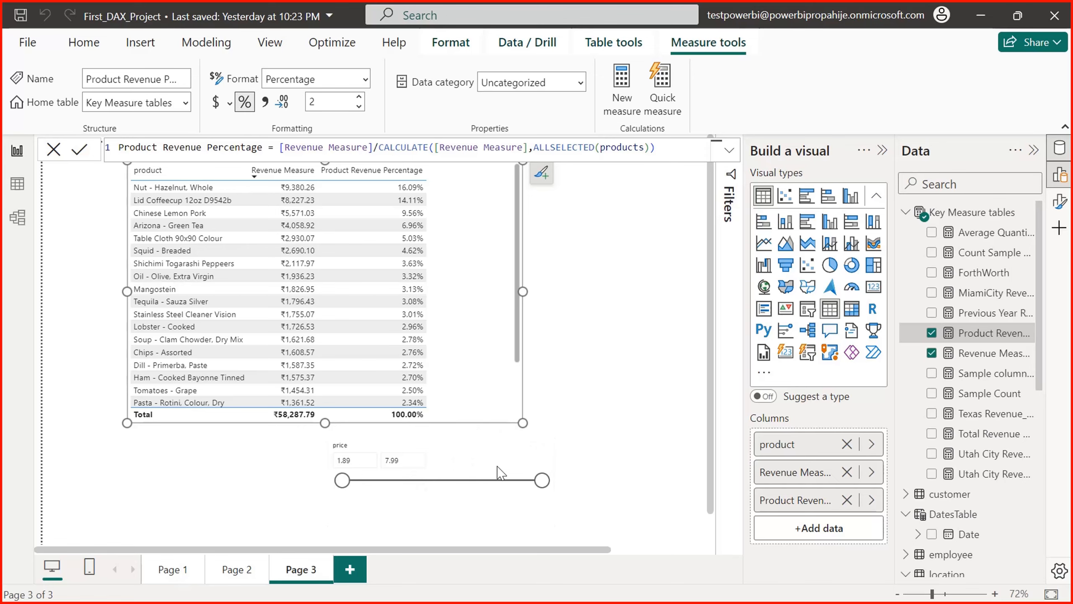
{"action": "left_click_drag", "start_coordinate": [542, 480], "coordinate": [420, 500]}
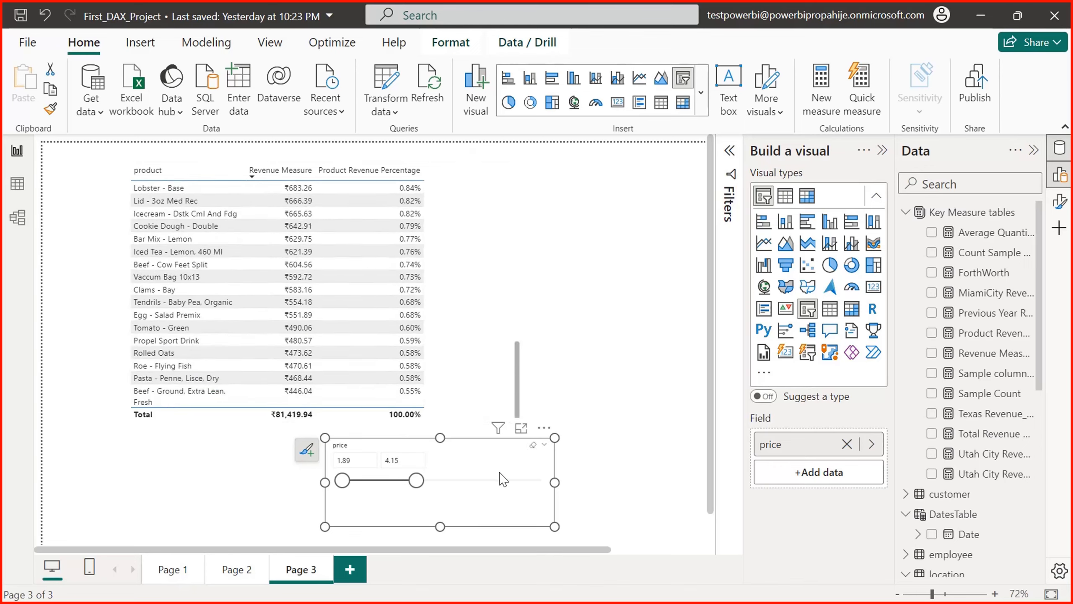
{"action": "left_click", "coordinate": [494, 335]}
{"action": "left_click_drag", "start_coordinate": [417, 481], "coordinate": [528, 483]}
{"action": "left_click_drag", "start_coordinate": [343, 481], "coordinate": [409, 481]}
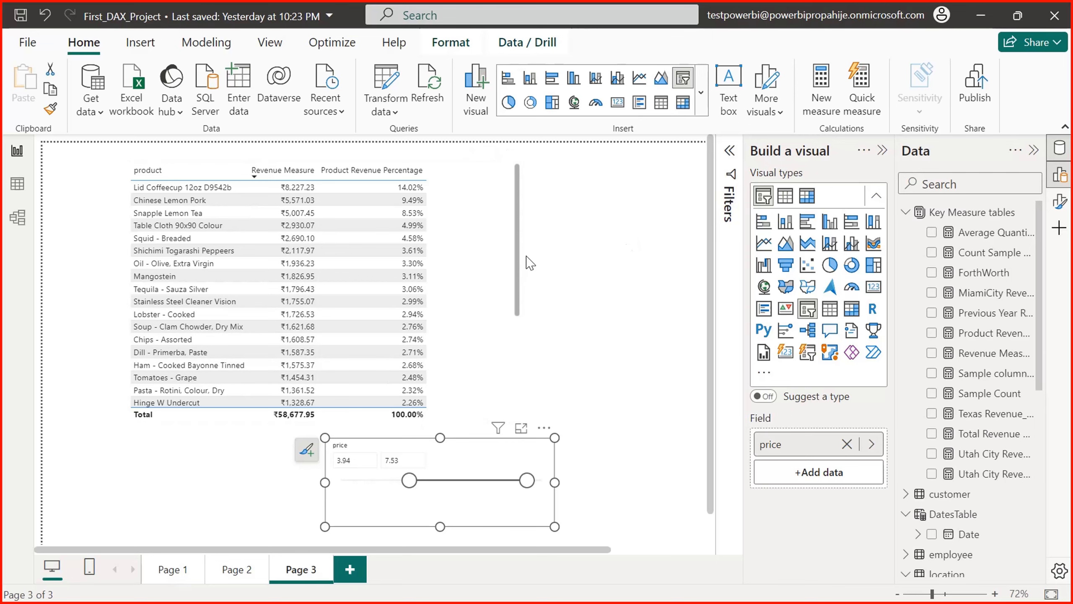
{"action": "left_click", "coordinate": [698, 138]}
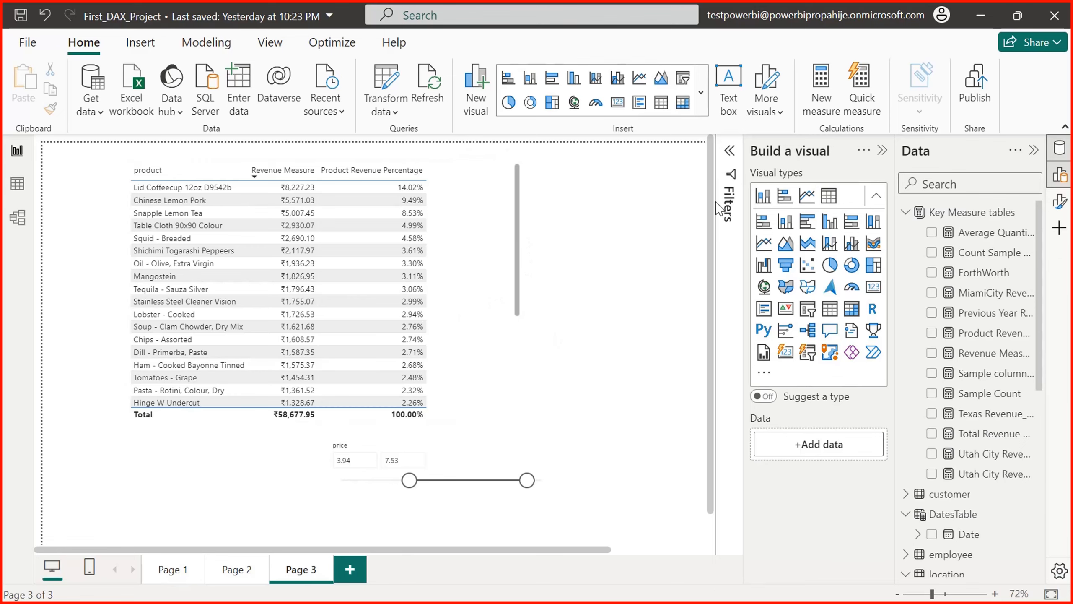
Step: Switch the filter in the Product Revenue Percentage formula to ALL(products) and apply it to the product table
{"action": "left_click", "coordinate": [996, 338]}
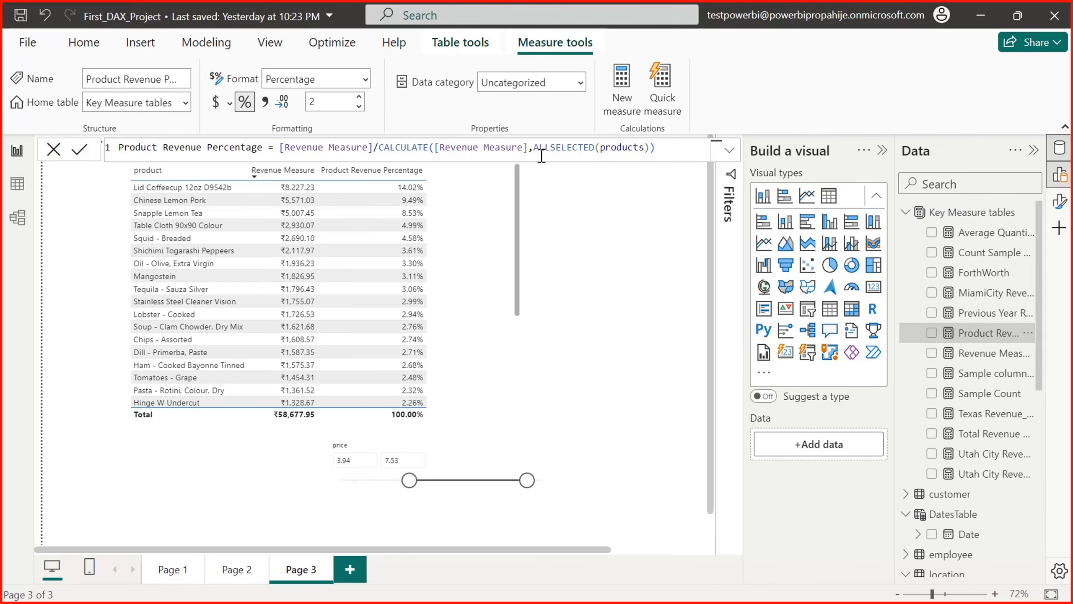
{"action": "double_click", "coordinate": [580, 147]}
{"action": "type", "text": "ALL("}
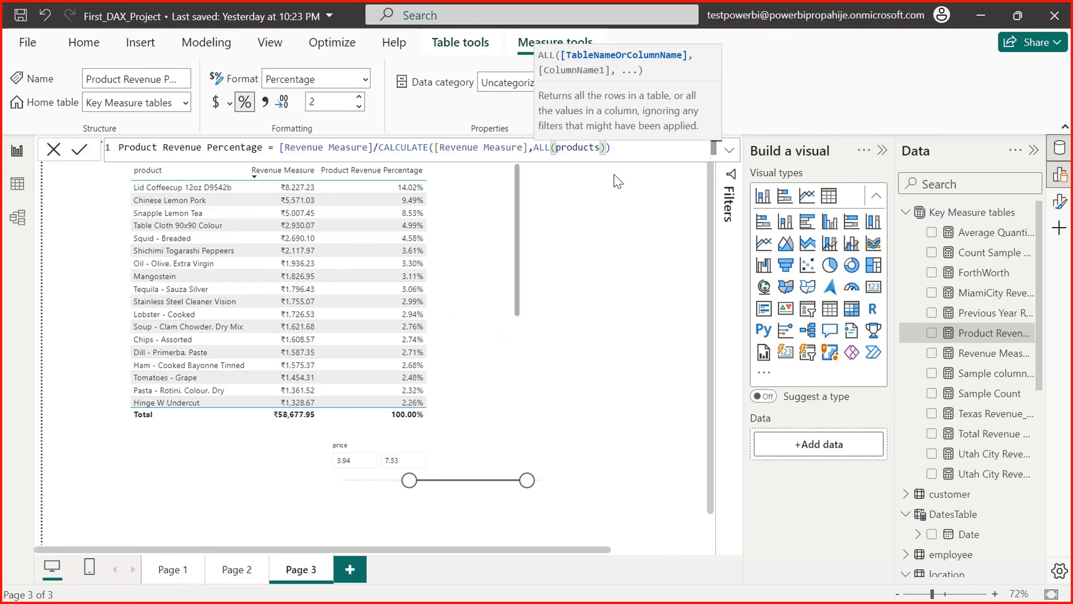
{"action": "left_click", "coordinate": [632, 156]}
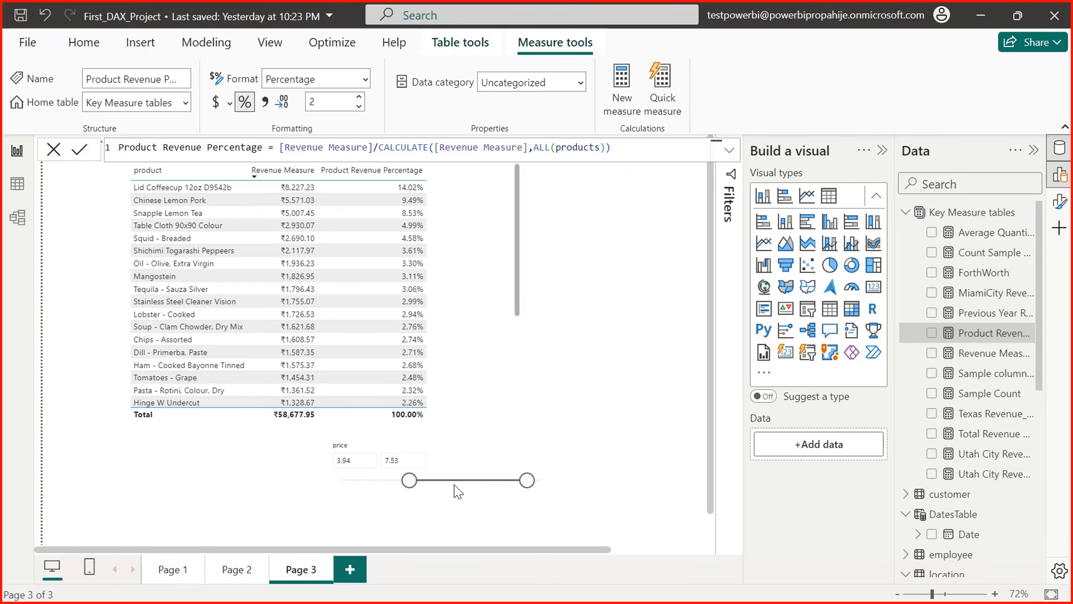
{"action": "left_click", "coordinate": [432, 484]}
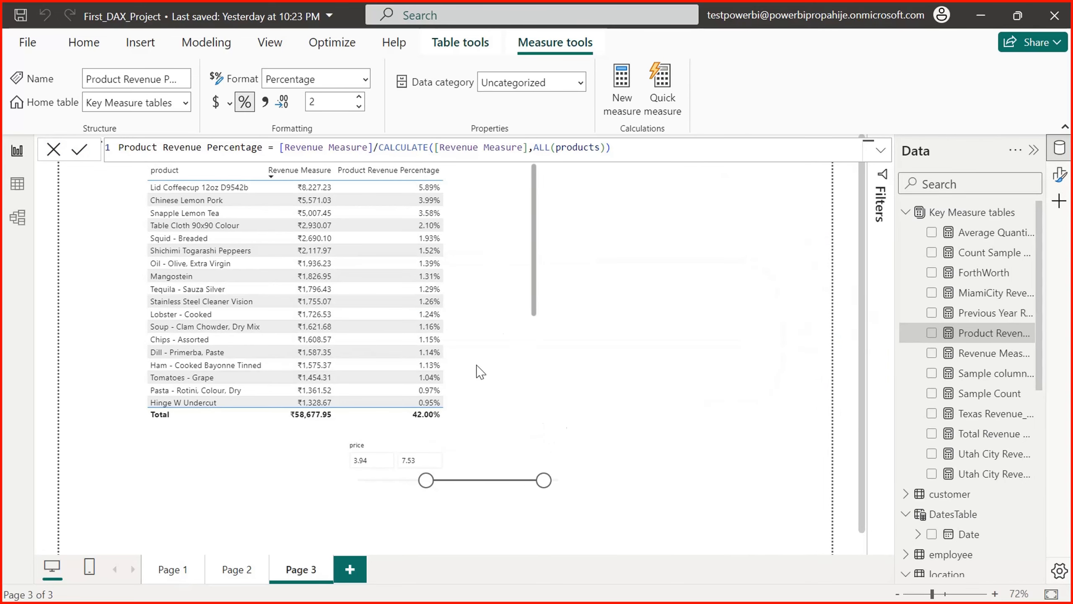
{"action": "left_click_drag", "start_coordinate": [534, 315], "coordinate": [546, 216]}
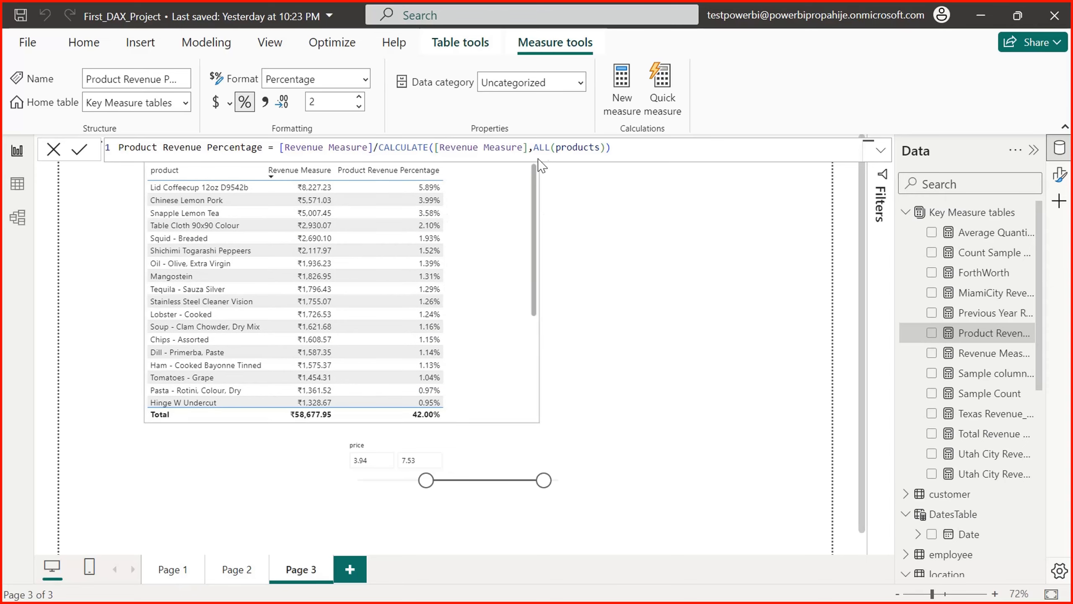
Step: Remove the products argument from the ALL function in the Product Revenue Percentage formula, leaving its parentheses open
{"action": "left_click", "coordinate": [552, 151]}
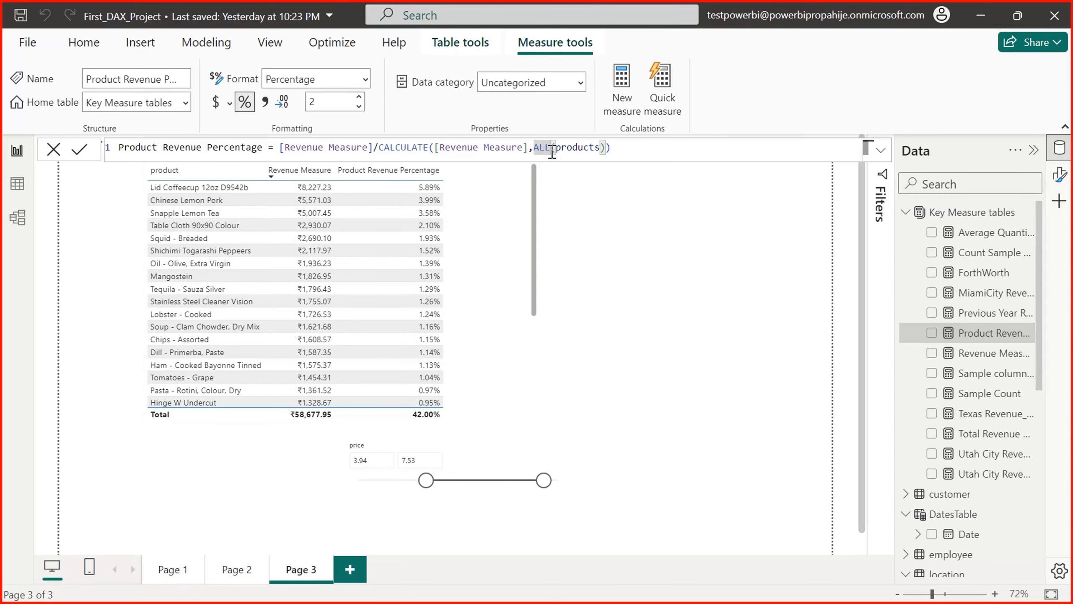
{"action": "key", "text": "shift+Right"}
{"action": "key", "text": "shift+Right"}
{"action": "key", "text": "shift+Right"}
{"action": "key", "text": "shift+Right"}
{"action": "key", "text": "shift+Right"}
{"action": "key", "text": "shift+Right"}
{"action": "key", "text": "shift+Right"}
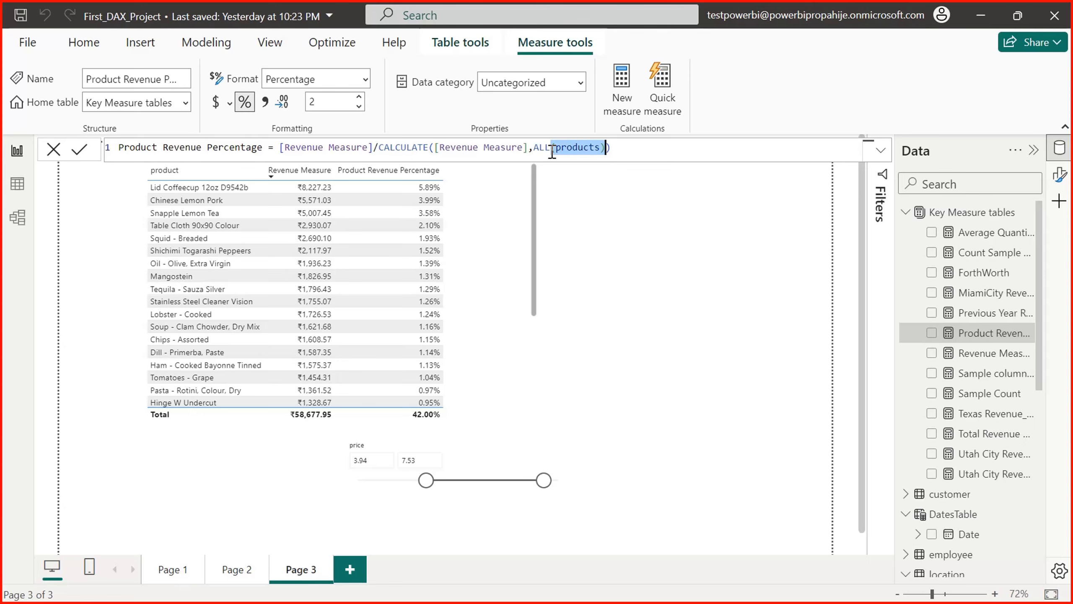
{"action": "key", "text": "BackSpace"}
{"action": "key", "text": "BackSpace"}
{"action": "type", "text": "("}
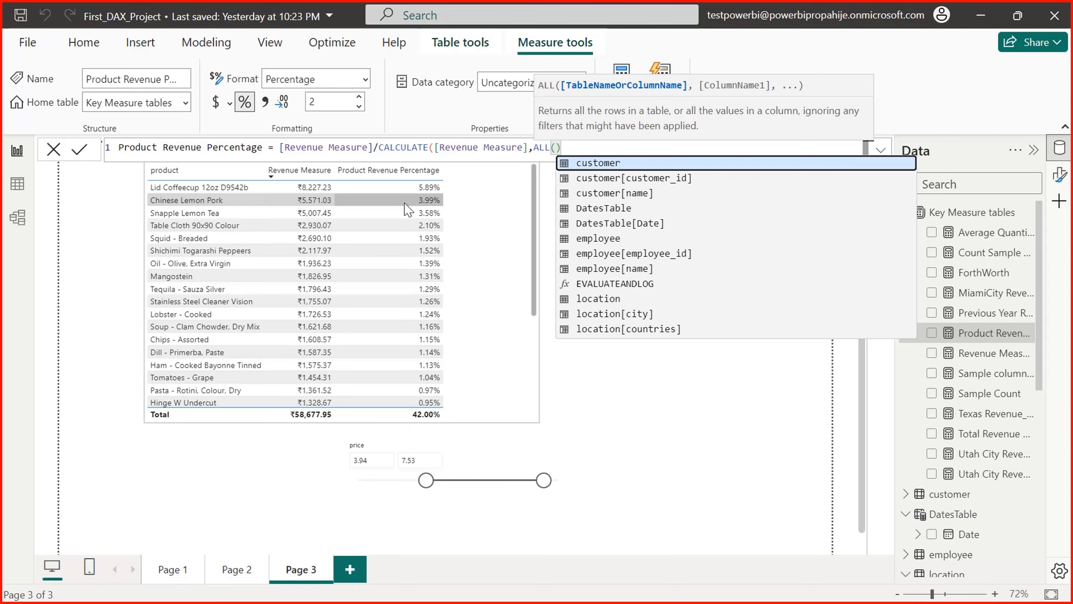
Step: Replace ALL with ALLSELECTED(products) in the Product Revenue Percentage formula, close the CALCULATE expression and apply it
{"action": "key", "text": "BackSpace"}
{"action": "key", "text": "BackSpace"}
{"action": "key", "text": "BackSpace"}
{"action": "key", "text": "BackSpace"}
{"action": "type", "text": "ALLS"}
{"action": "key", "text": "Tab"}
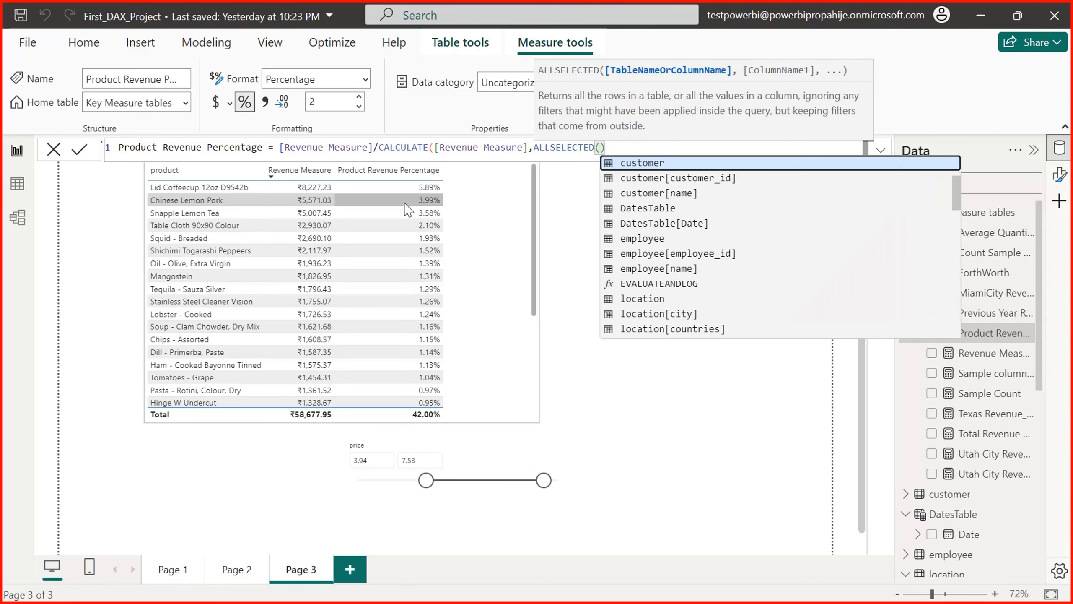
{"action": "key", "text": "Escape"}
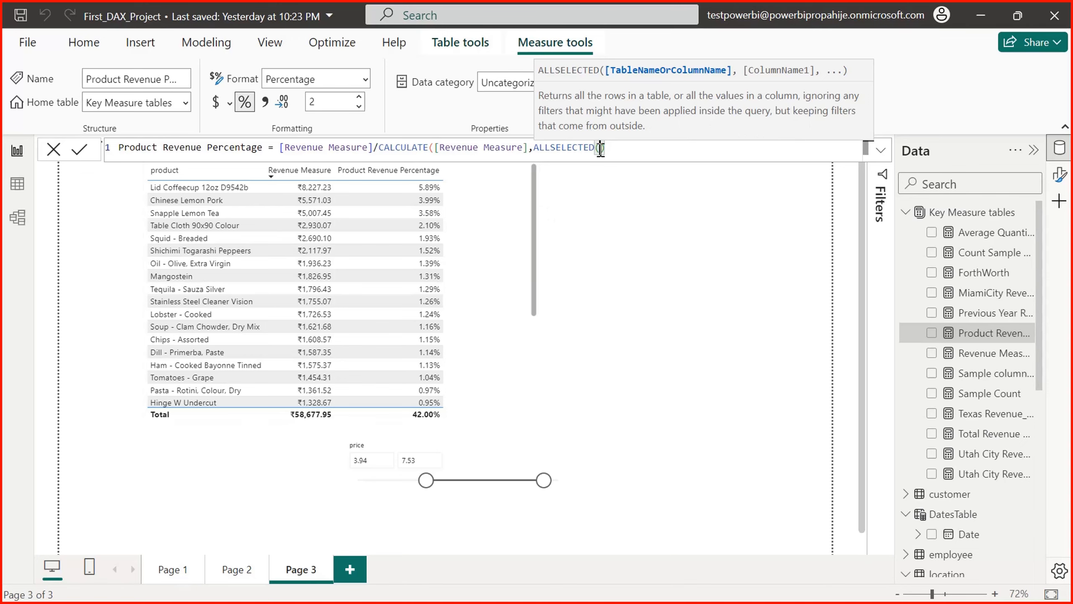
{"action": "left_click", "coordinate": [579, 148]}
{"action": "left_click", "coordinate": [605, 148]}
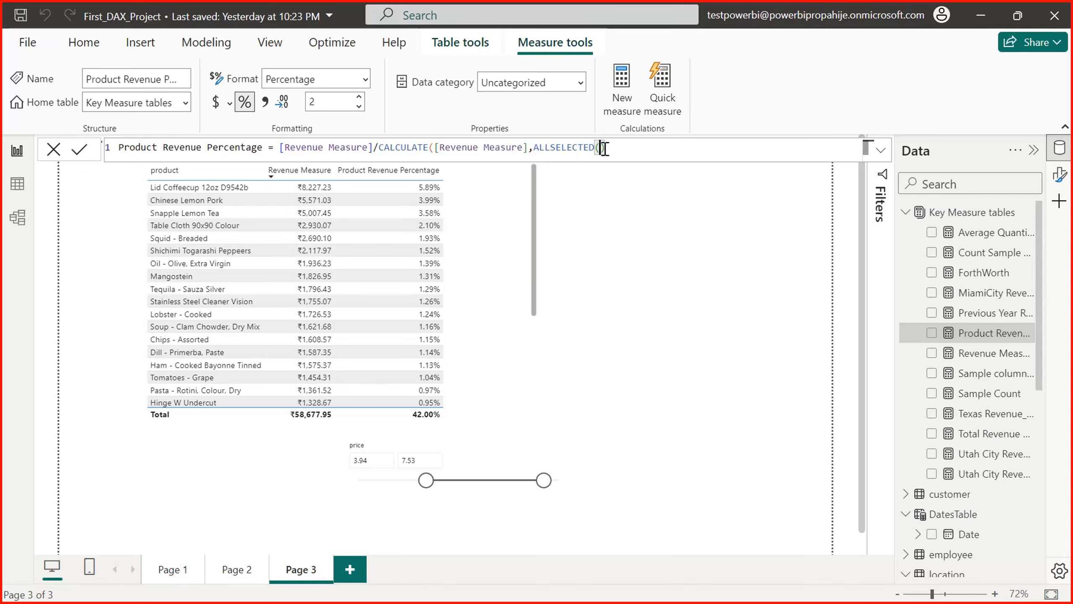
{"action": "type", "text": "products"}
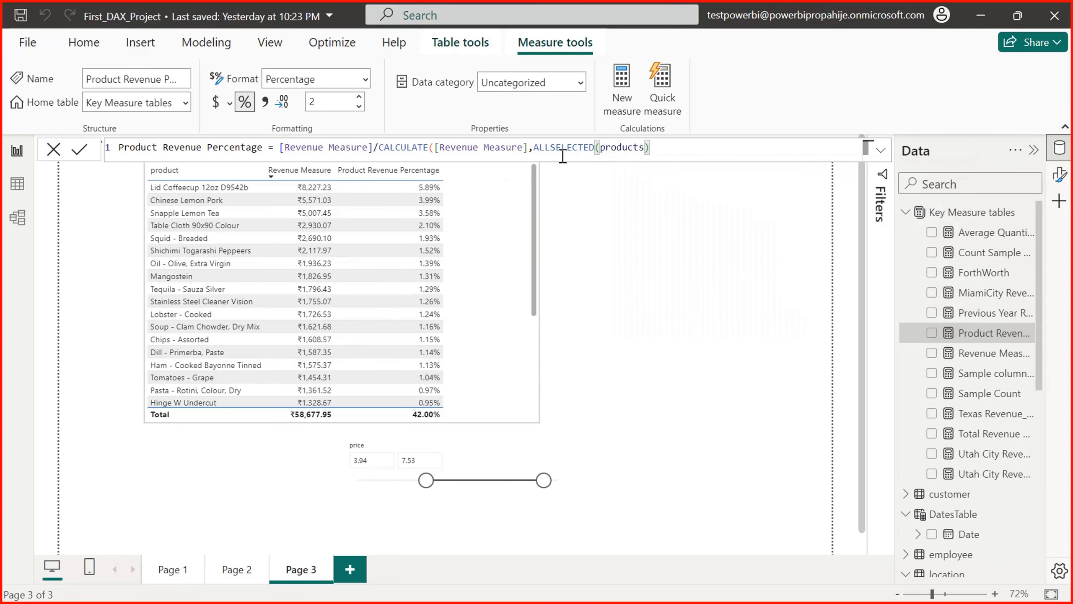
{"action": "left_click", "coordinate": [660, 154]}
{"action": "type", "text": ")"}
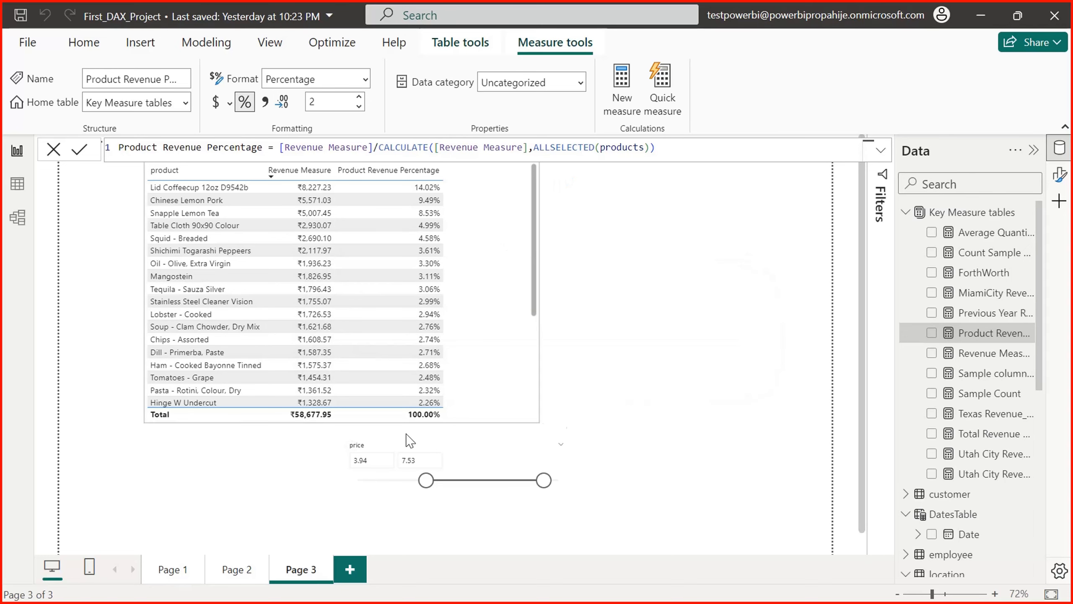
Step: Lower the minimum of the price slicer to 2.27 and further down to 1.89
{"action": "left_click_drag", "start_coordinate": [419, 480], "coordinate": [372, 481]}
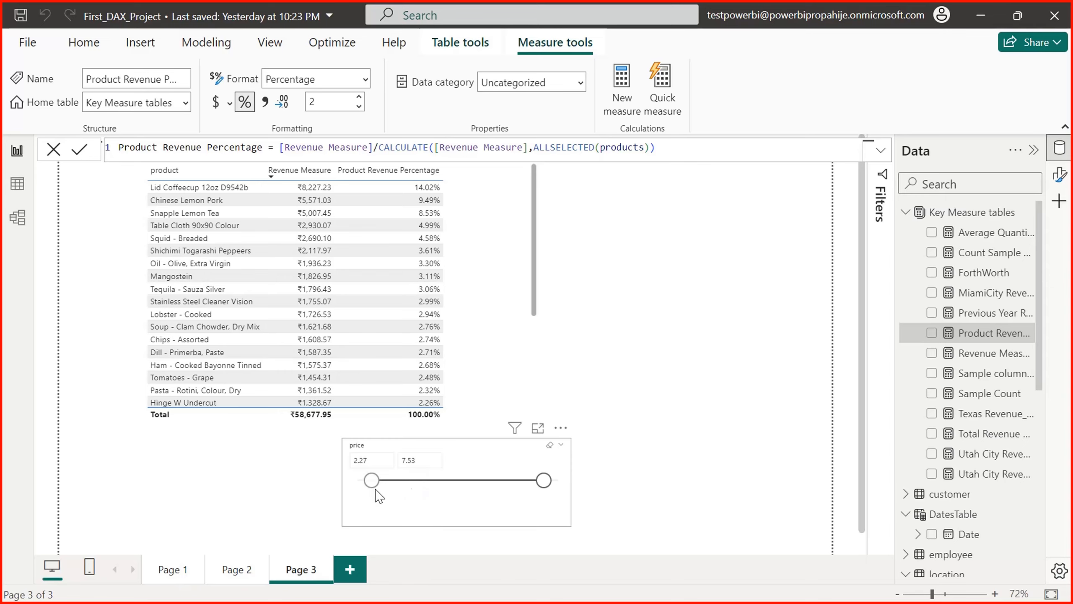
{"action": "left_click", "coordinate": [536, 482]}
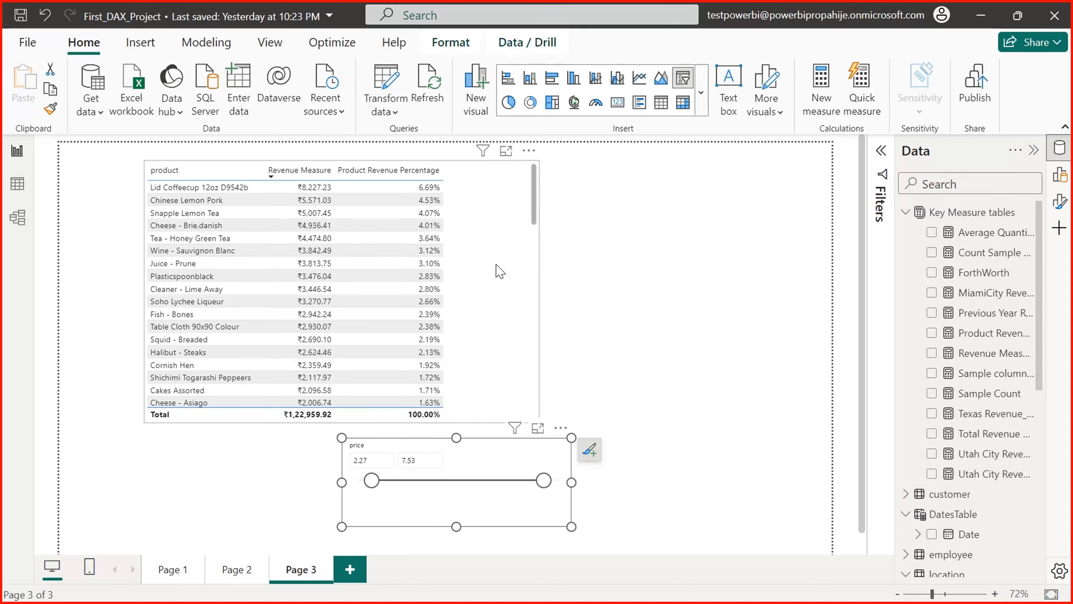
{"action": "left_click_drag", "start_coordinate": [372, 483], "coordinate": [358, 485]}
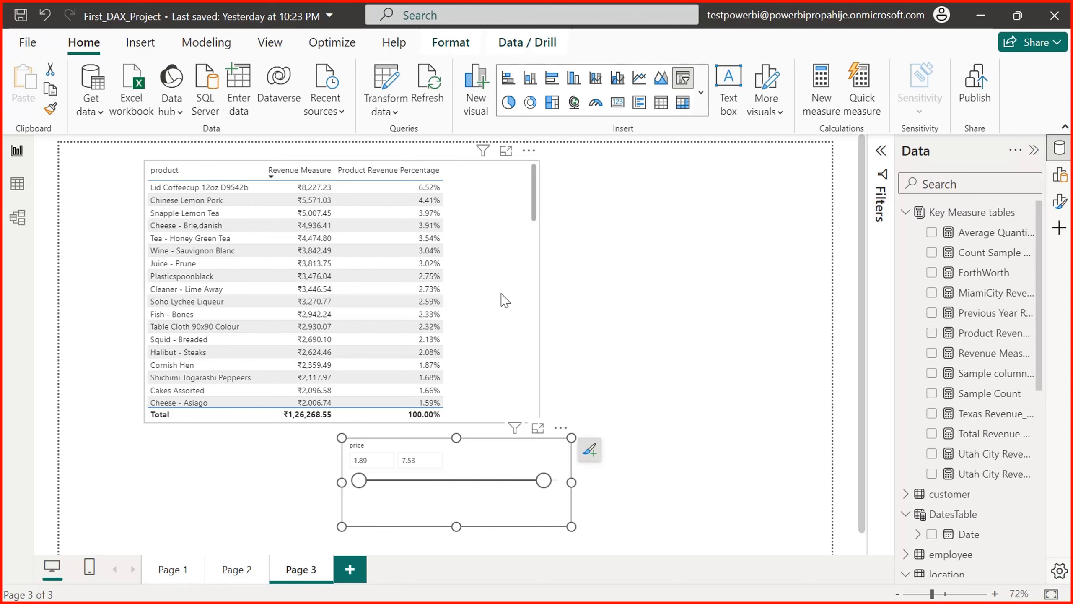
Step: Review the formulas of existing key measures, including Total Revenue New and Revenue Measure
{"action": "left_click", "coordinate": [993, 374]}
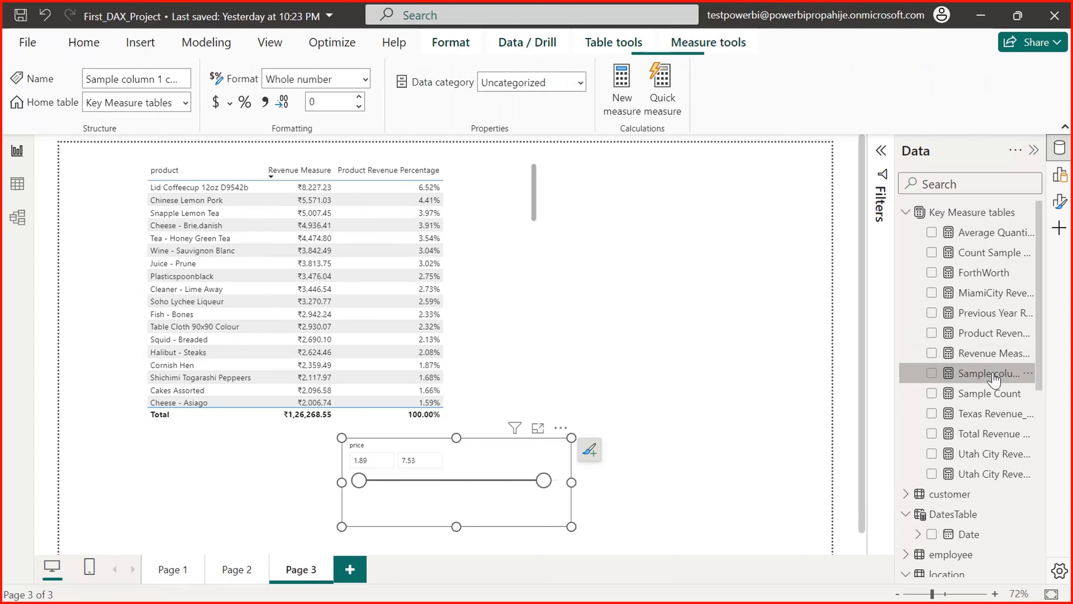
{"action": "left_click", "coordinate": [999, 417]}
{"action": "left_click", "coordinate": [992, 437]}
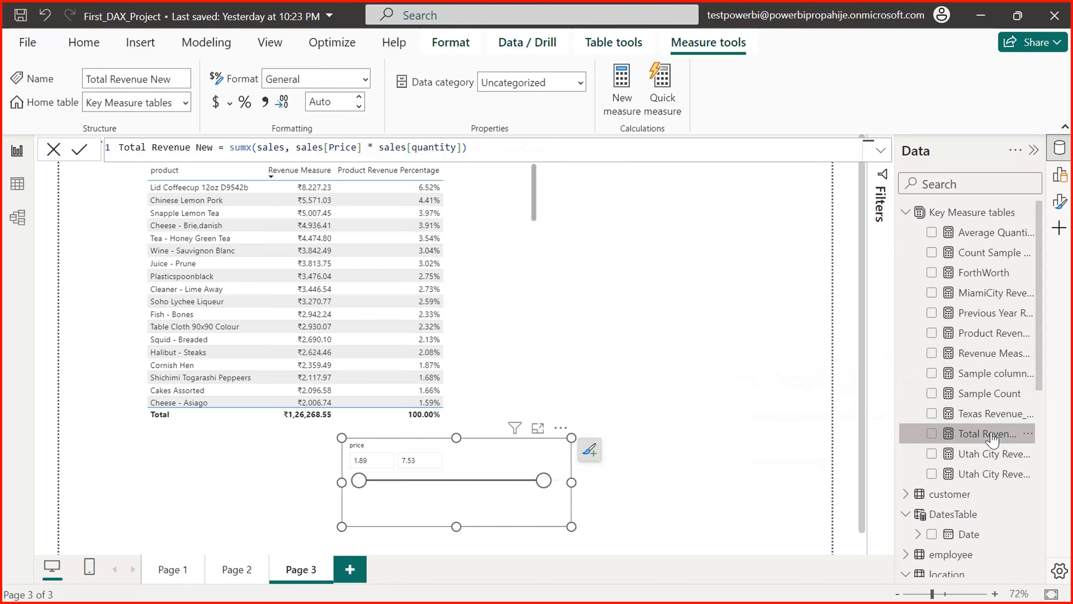
{"action": "left_click", "coordinate": [991, 454]}
{"action": "left_click", "coordinate": [1007, 353]}
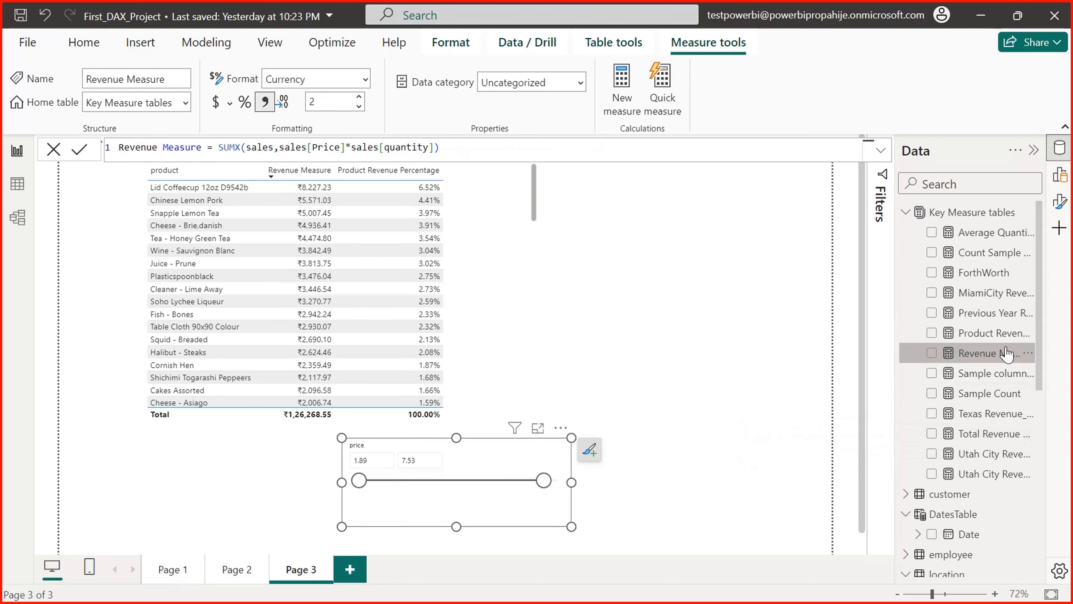
Step: Show the Previous Year Revenue formula and point out its SAMEPERIODLASTYEAR(DatesTable[Date]) filter argument
{"action": "left_click", "coordinate": [1000, 313]}
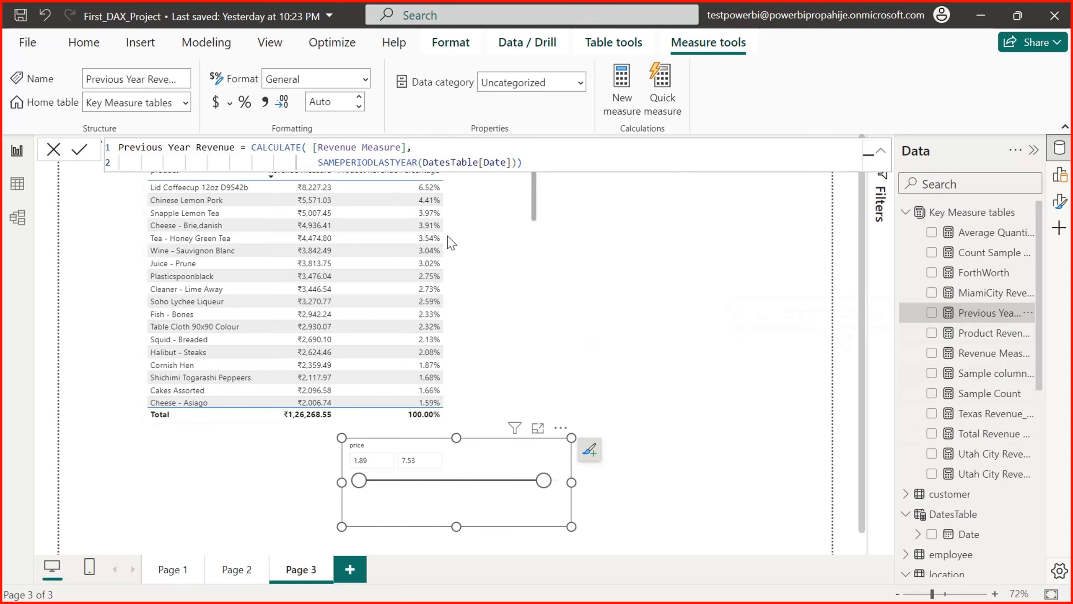
{"action": "left_click_drag", "start_coordinate": [341, 163], "coordinate": [489, 162]}
{"action": "double_click", "coordinate": [490, 162]}
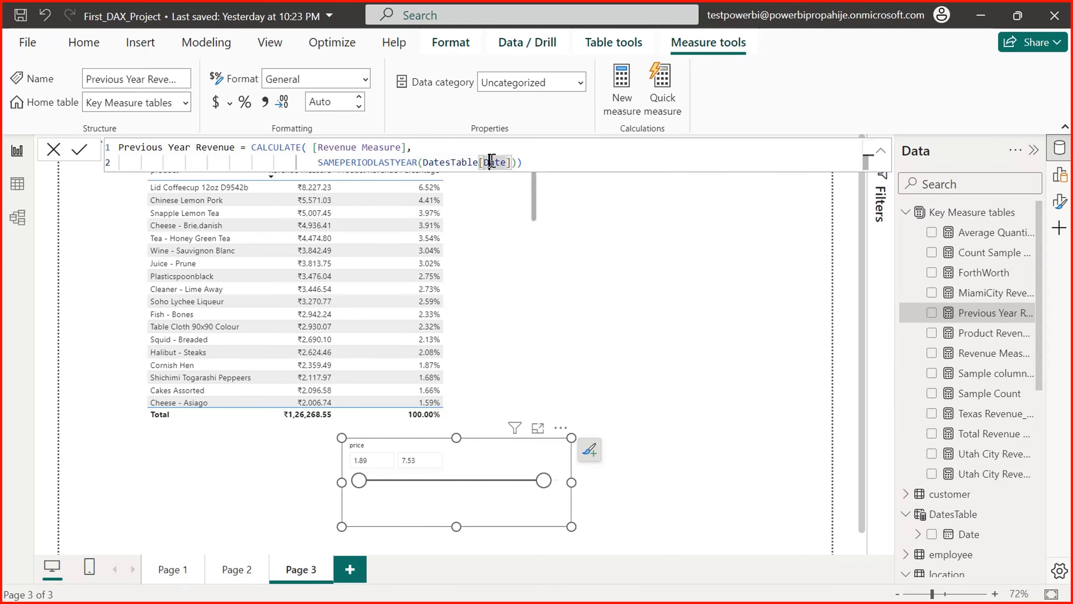
Step: Highlight the location[city]="Miami" filter in the MiamiCity Revenue formula, and show the Texas Revenue_NormalFilter formula for comparison
{"action": "left_click", "coordinate": [976, 294]}
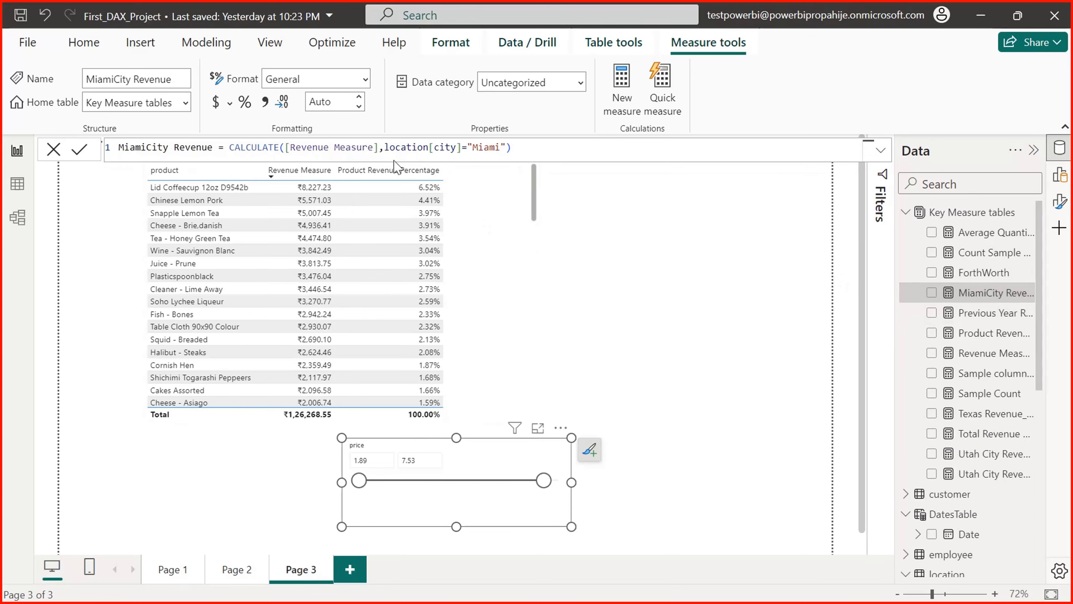
{"action": "left_click_drag", "start_coordinate": [380, 148], "coordinate": [500, 149]}
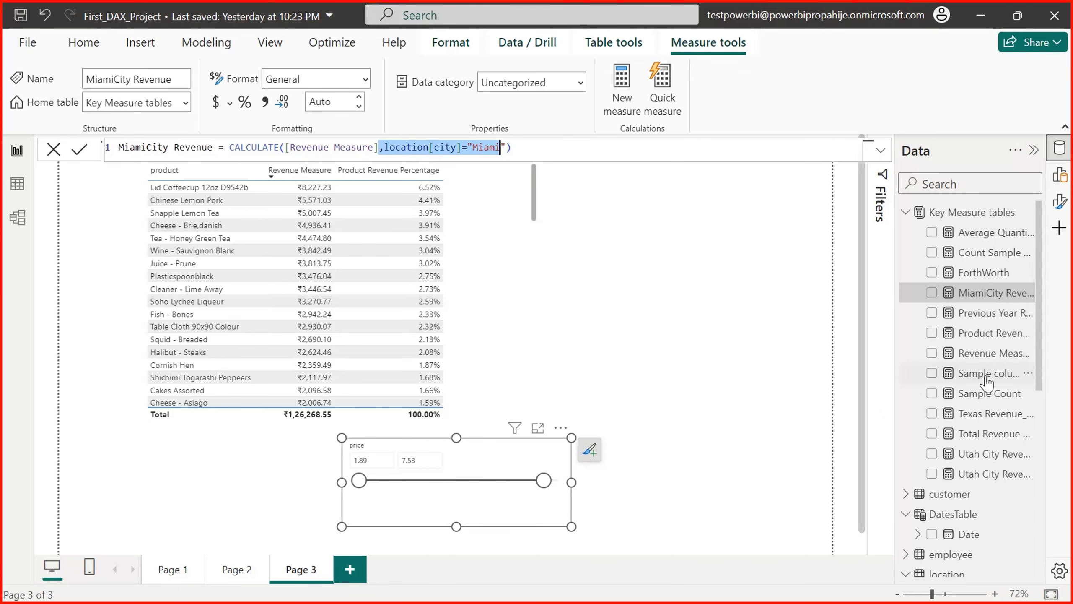
{"action": "left_click", "coordinate": [989, 414]}
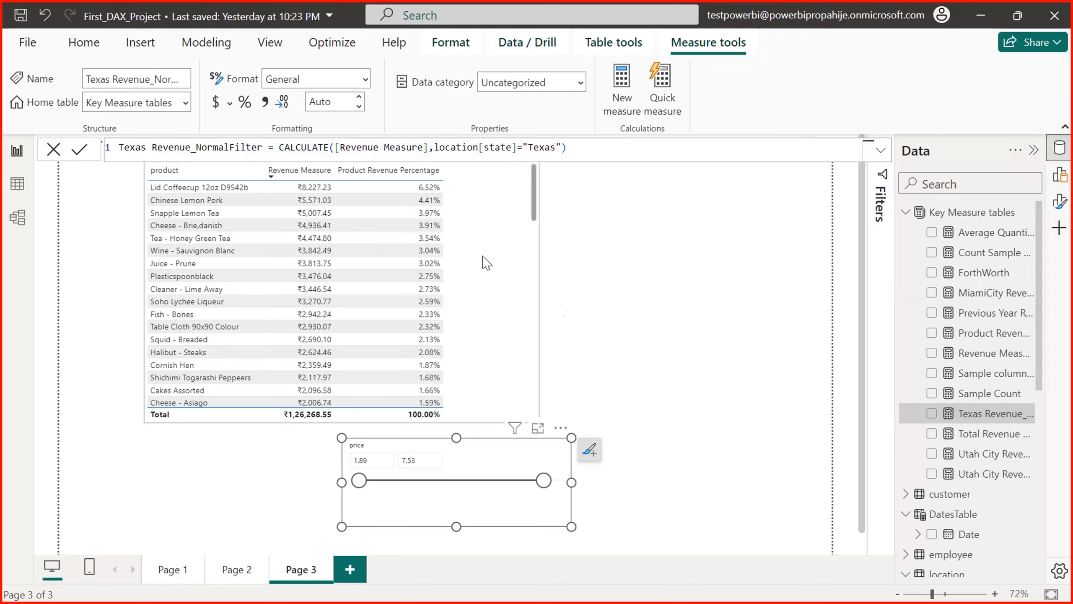